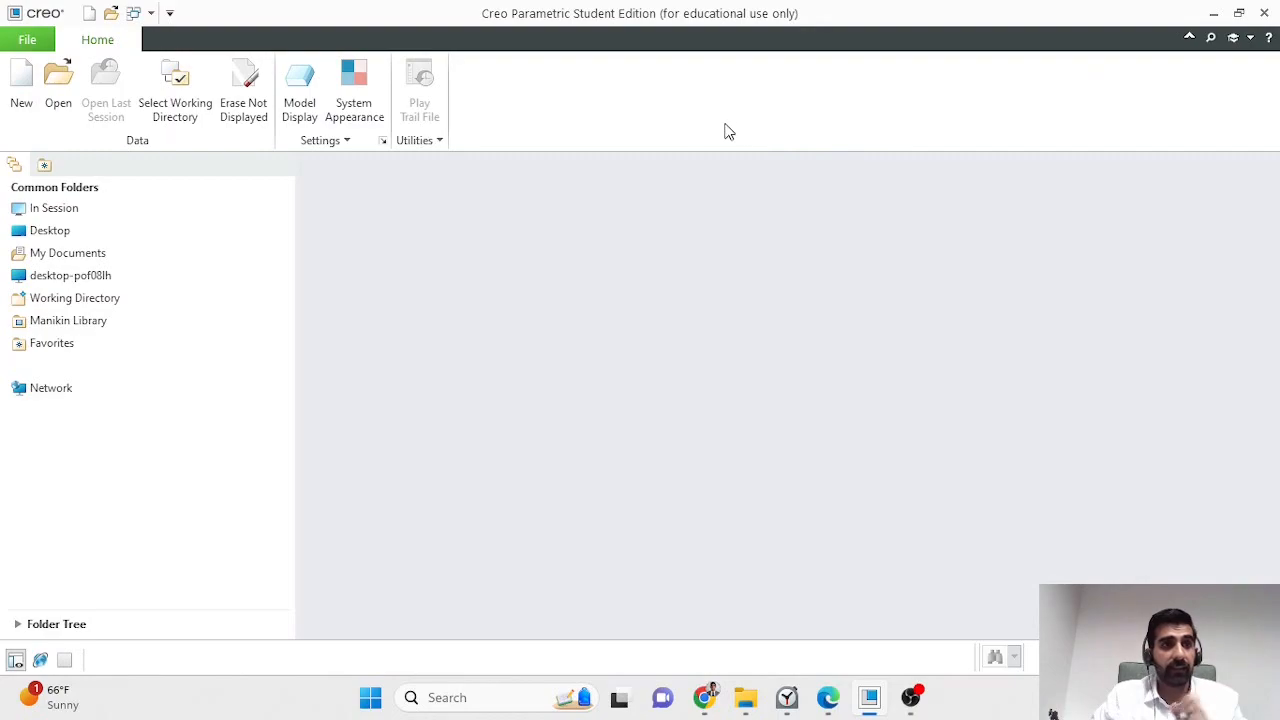
# Step: Open the part 6529k14_metal_miter_gear.prt from the Assy folder
pyautogui.click(70, 85)
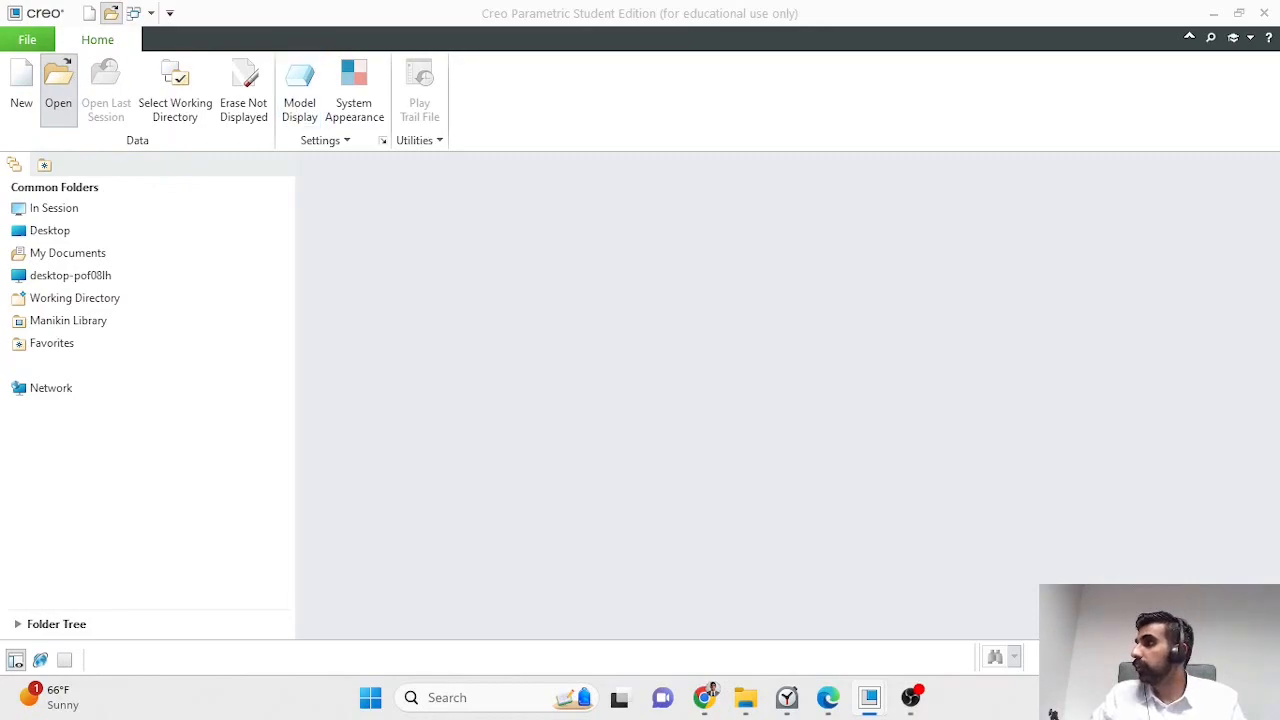
pyautogui.moveTo(920, 178); pyautogui.dragTo(766, 94)
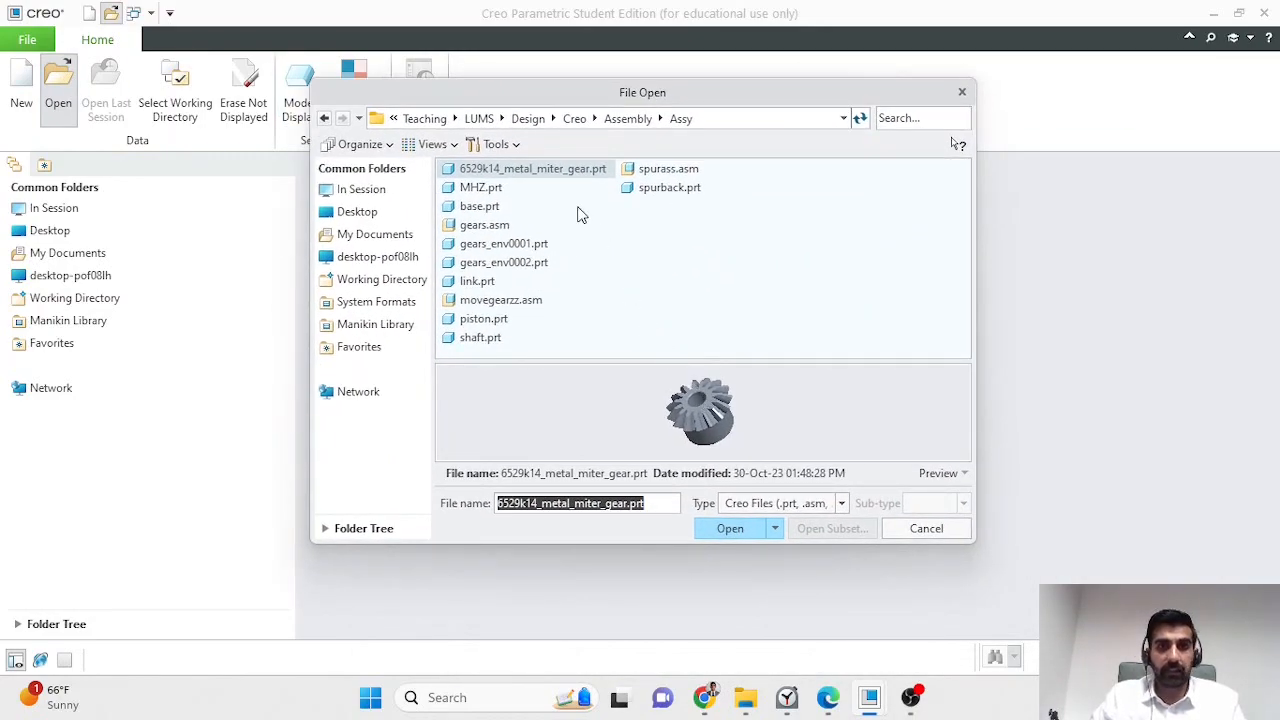
pyautogui.click(732, 530)
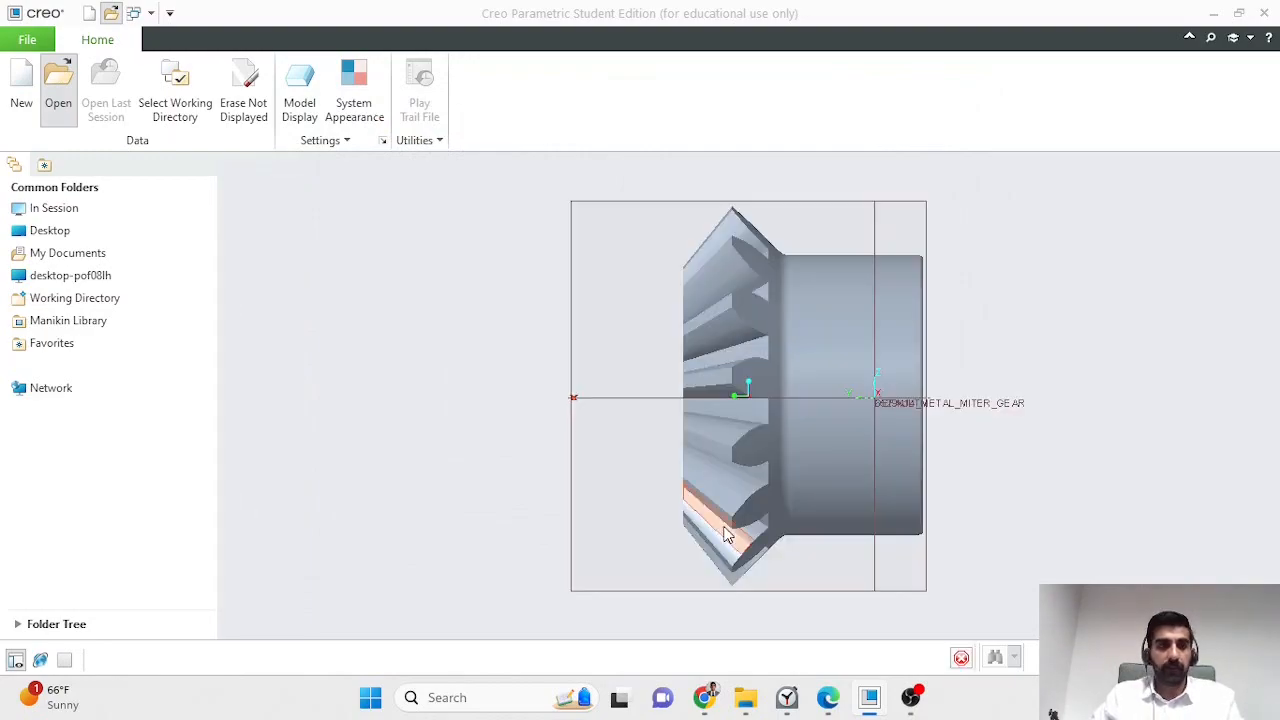
pyautogui.moveTo(450, 428); pyautogui.dragTo(551, 349, button='middle')
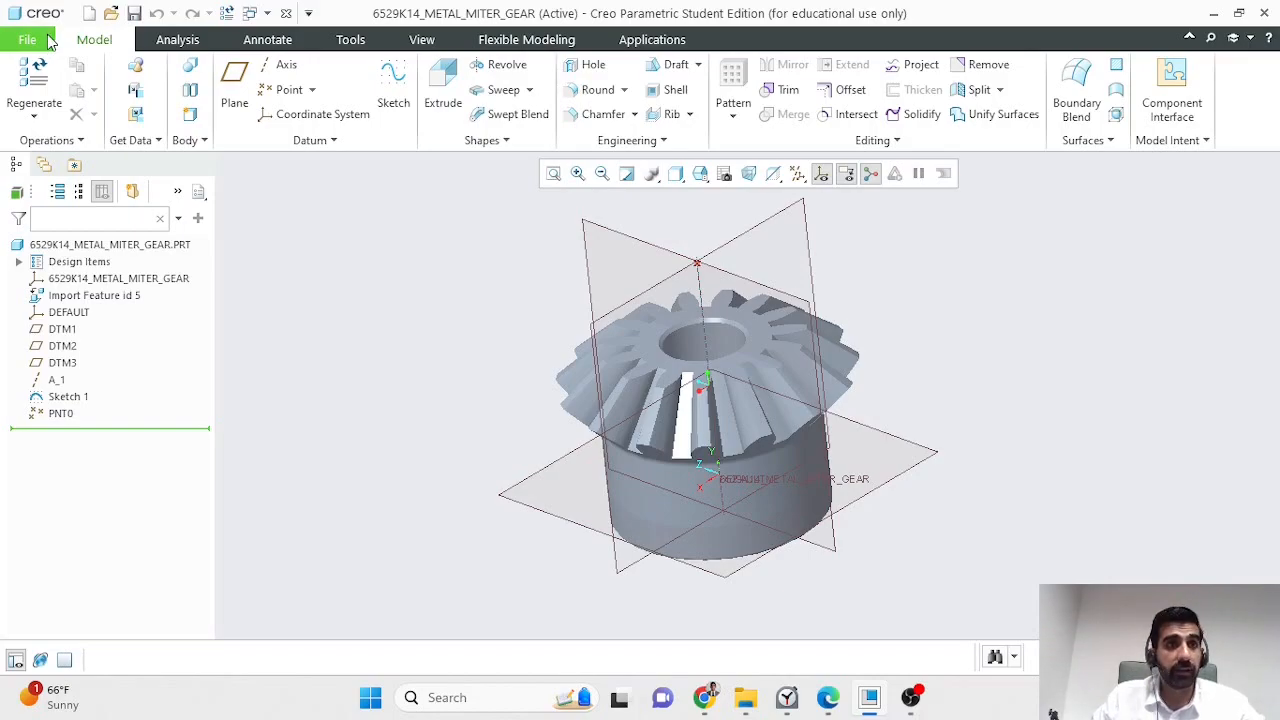
# Step: Create a new drawing file named BevelGearDrwg without using the default template
pyautogui.click(48, 40)
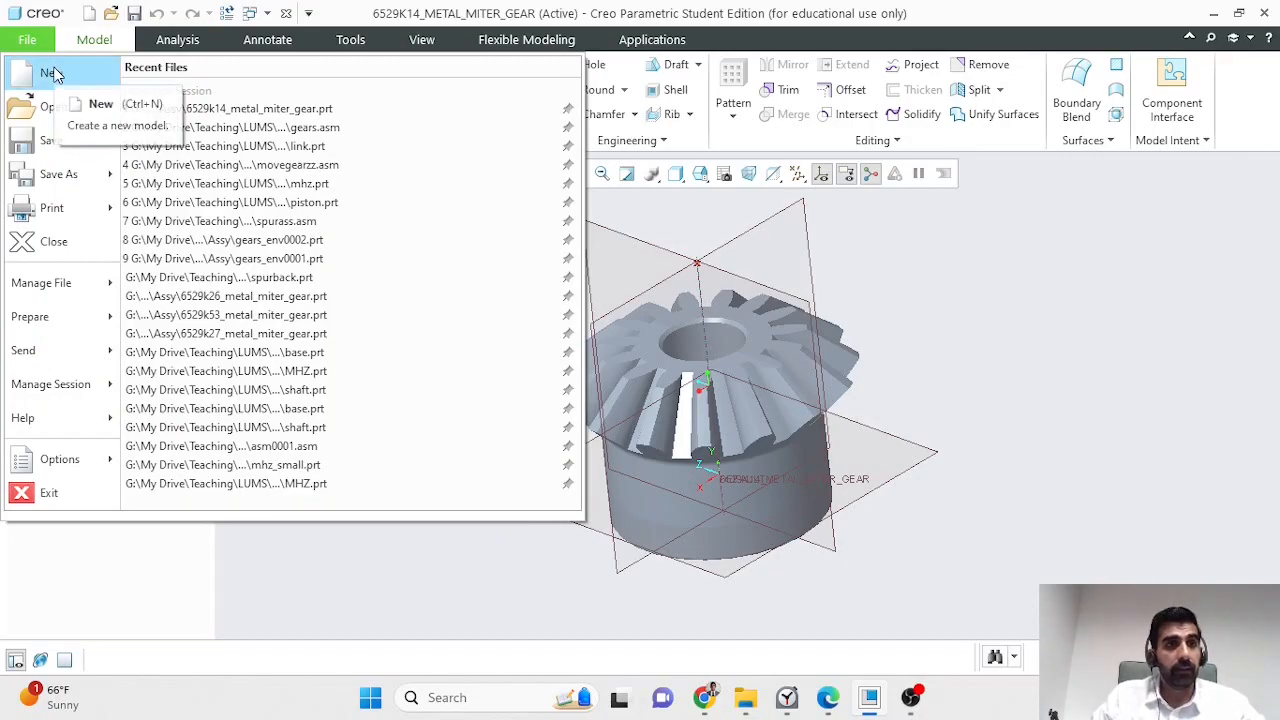
pyautogui.click(52, 73)
pyautogui.moveTo(734, 314); pyautogui.dragTo(374, 123)
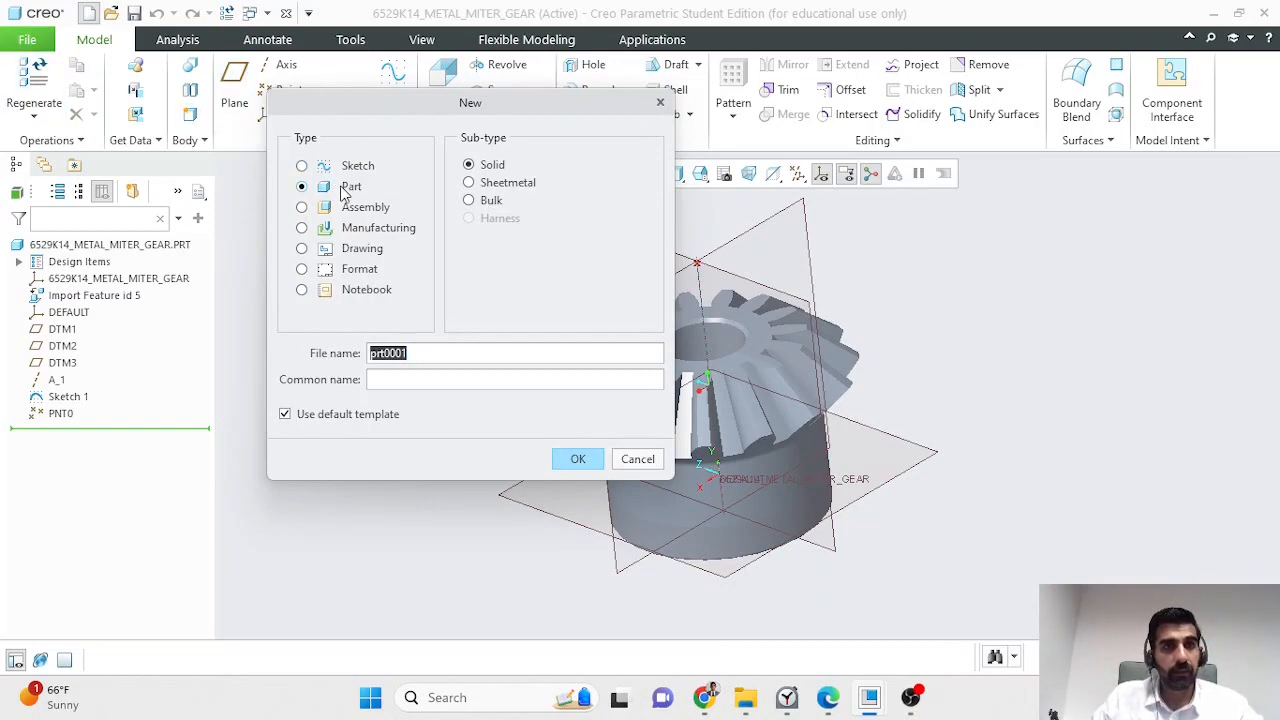
pyautogui.click(302, 249)
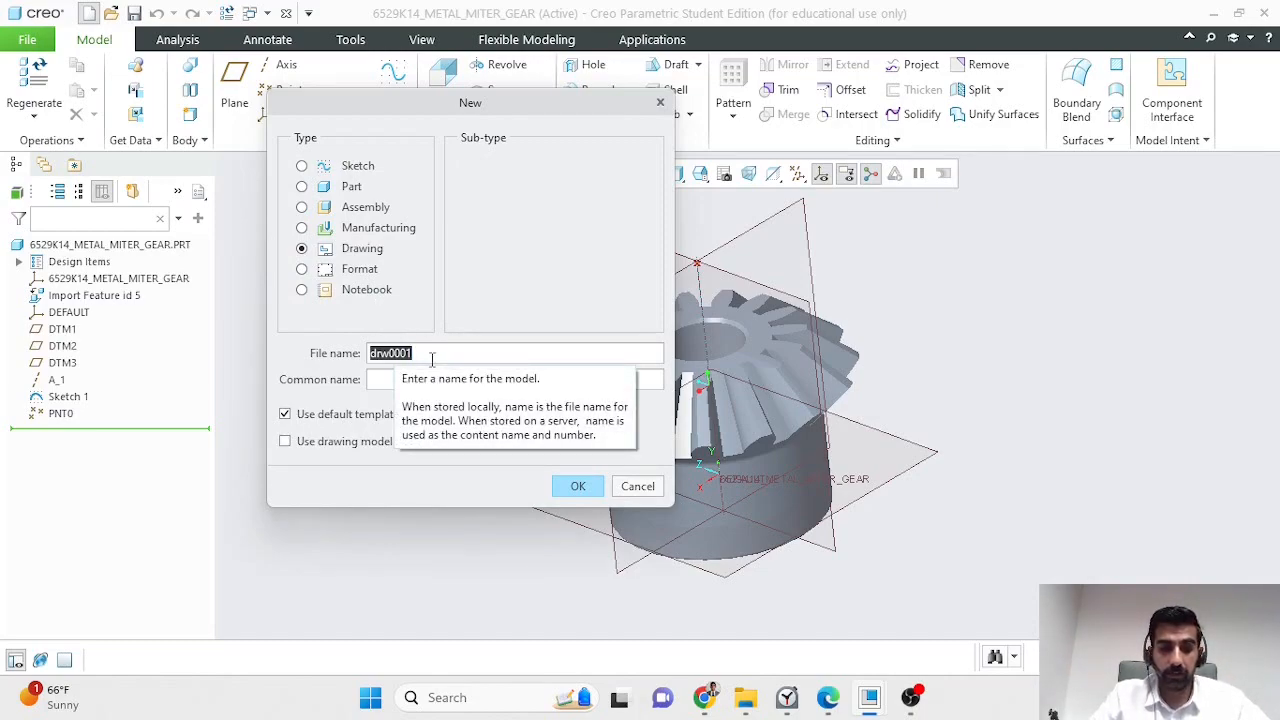
pyautogui.write('Bev')
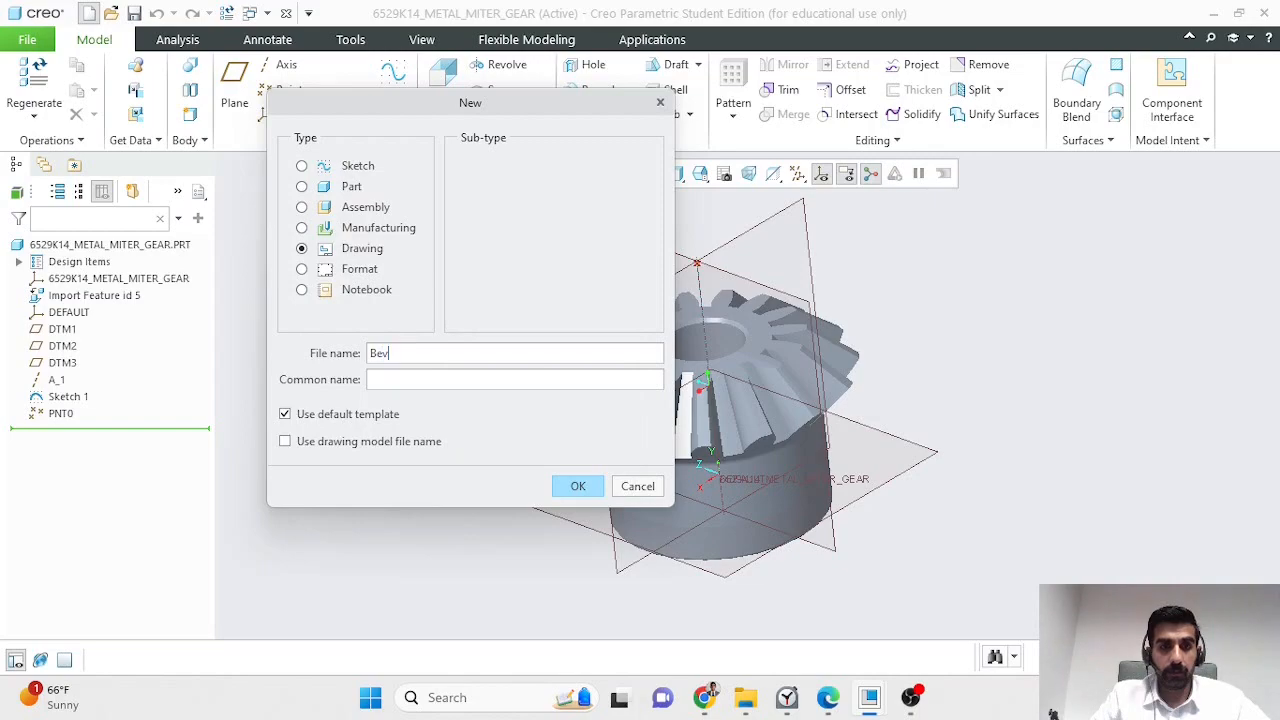
pyautogui.write('elGearDrwg')
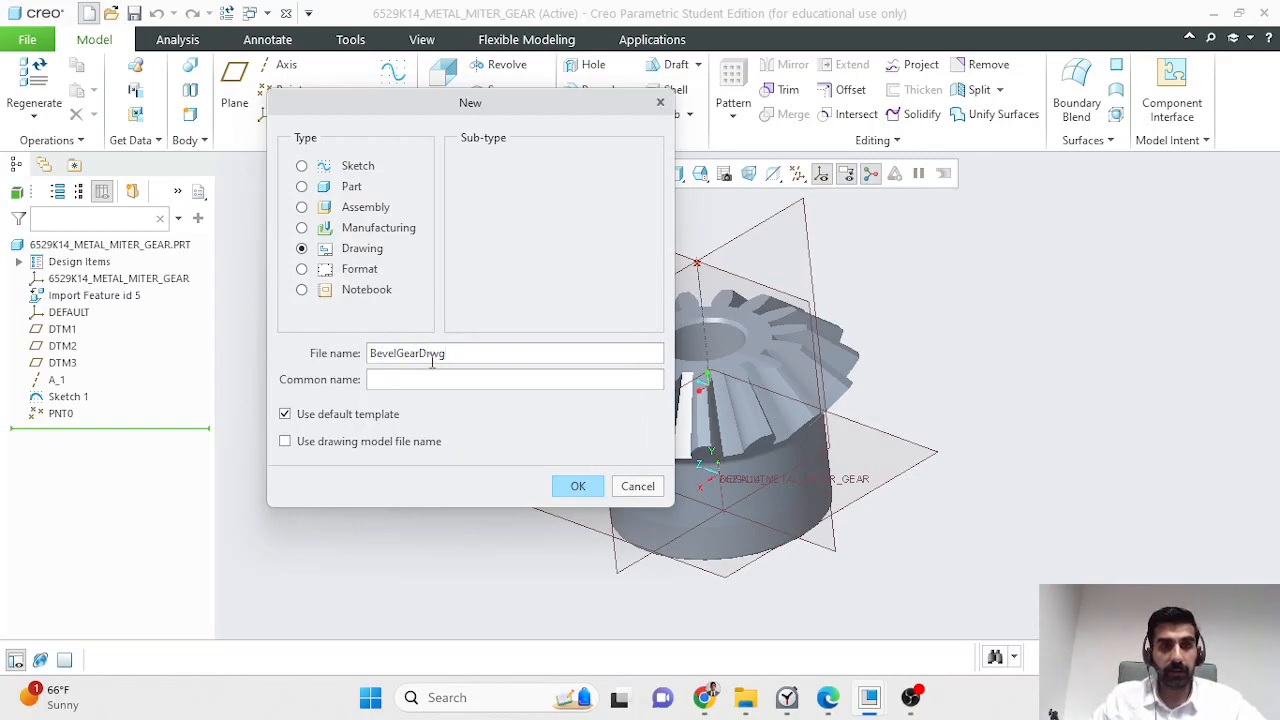
pyautogui.click(285, 415)
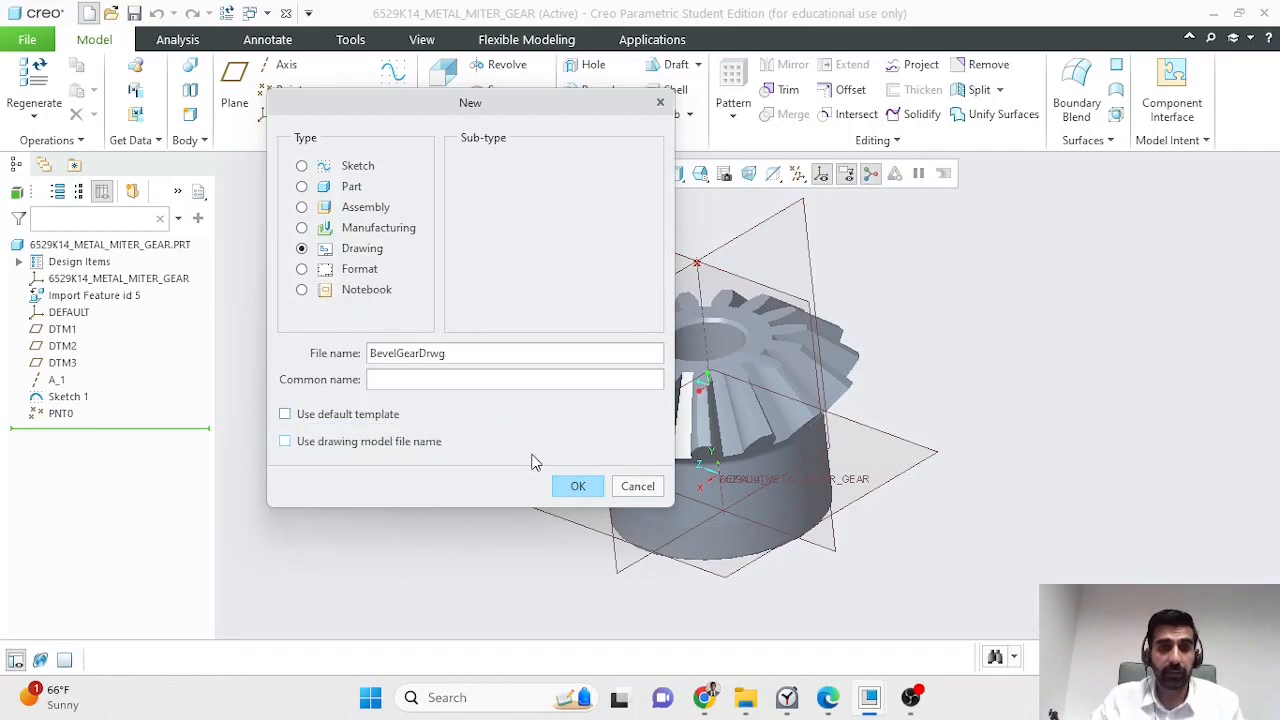
pyautogui.click(580, 487)
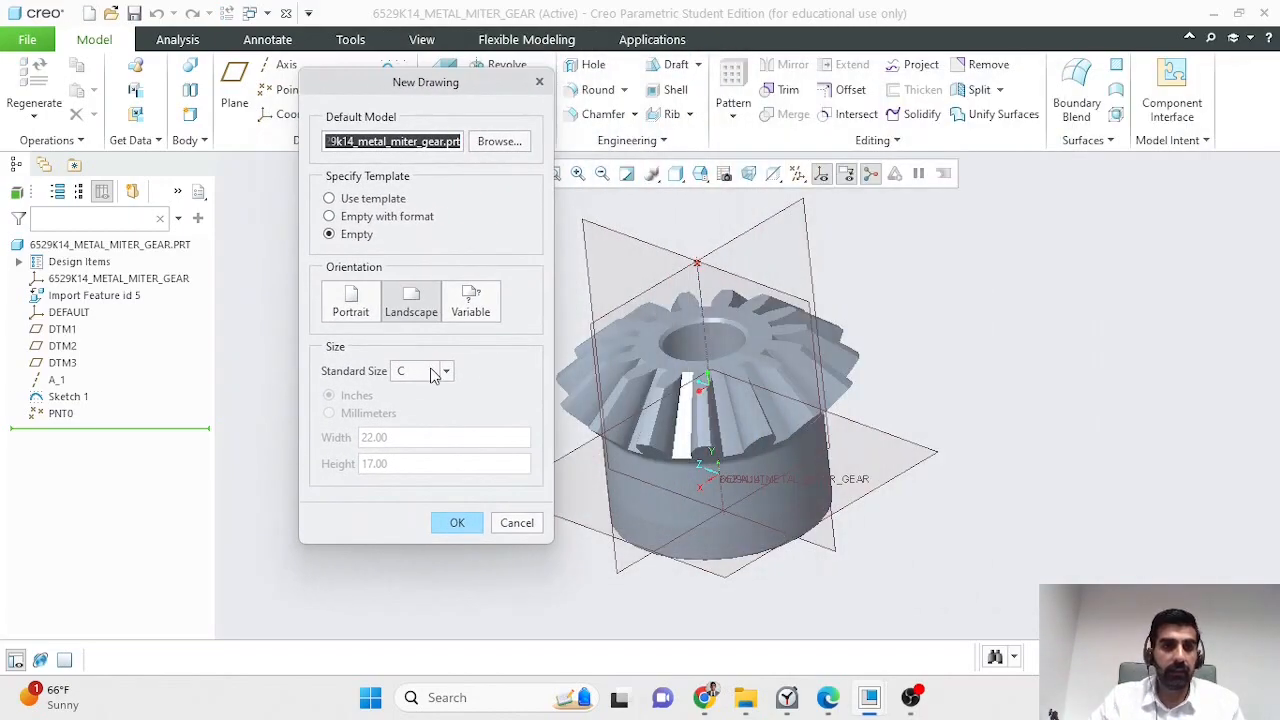
# Step: Set up the drawing of the miter gear as an empty landscape sheet of size A4
pyautogui.click(433, 372)
pyautogui.click(416, 441)
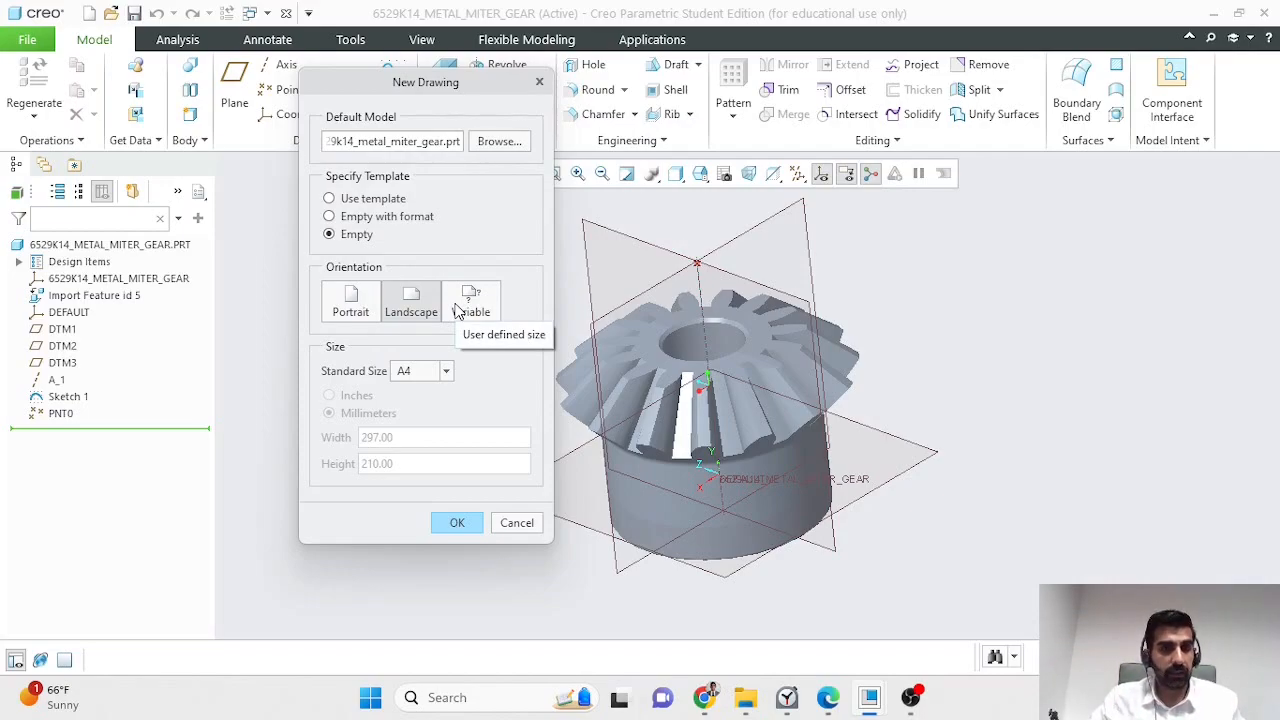
pyautogui.click(461, 520)
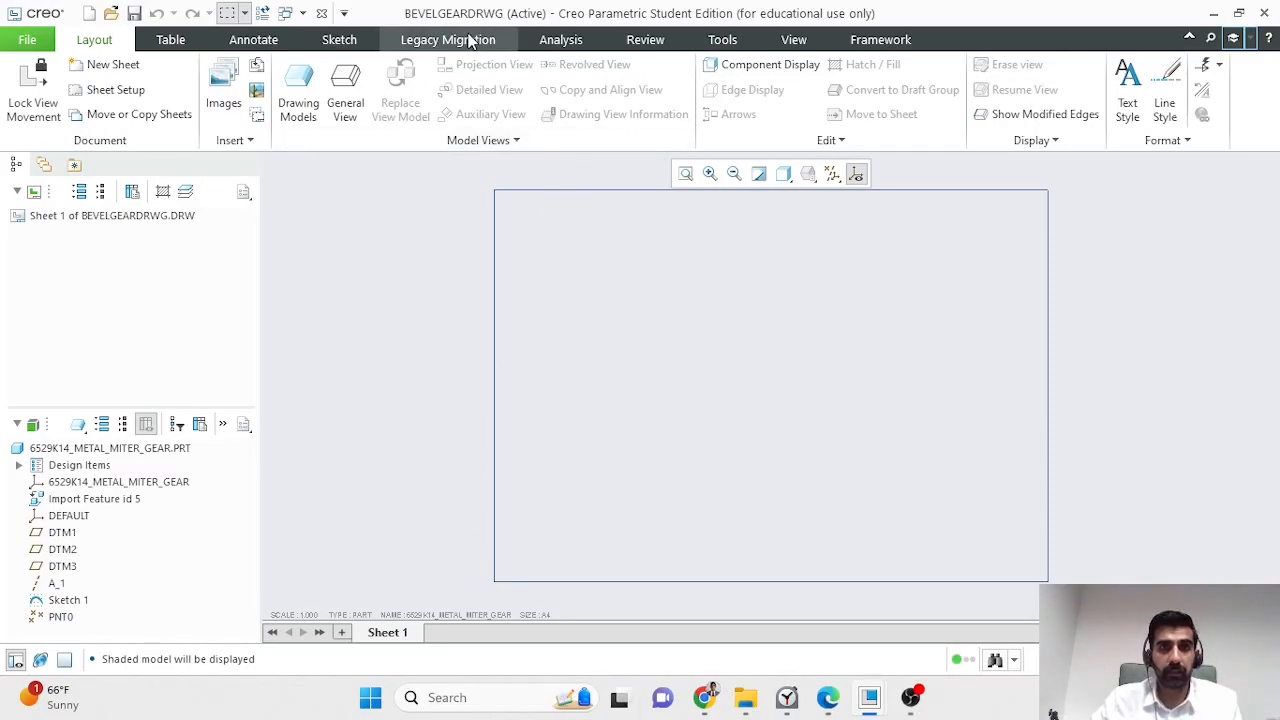
pyautogui.moveTo(385, 18)
pyautogui.mouseDown()
pyautogui.moveTo(415, 287)
pyautogui.moveTo(480, 400)
pyautogui.moveTo(476, 458)
pyautogui.moveTo(388, 276)
pyautogui.mouseUp()
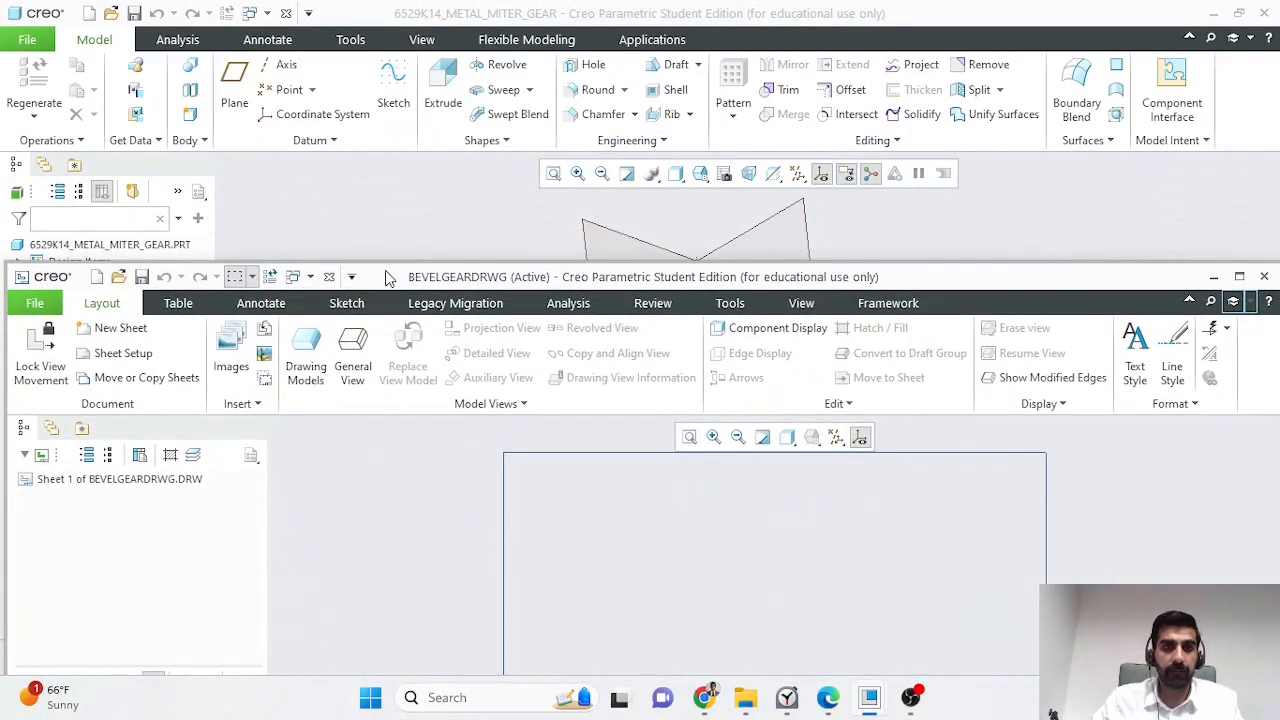
pyautogui.doubleClick(388, 277)
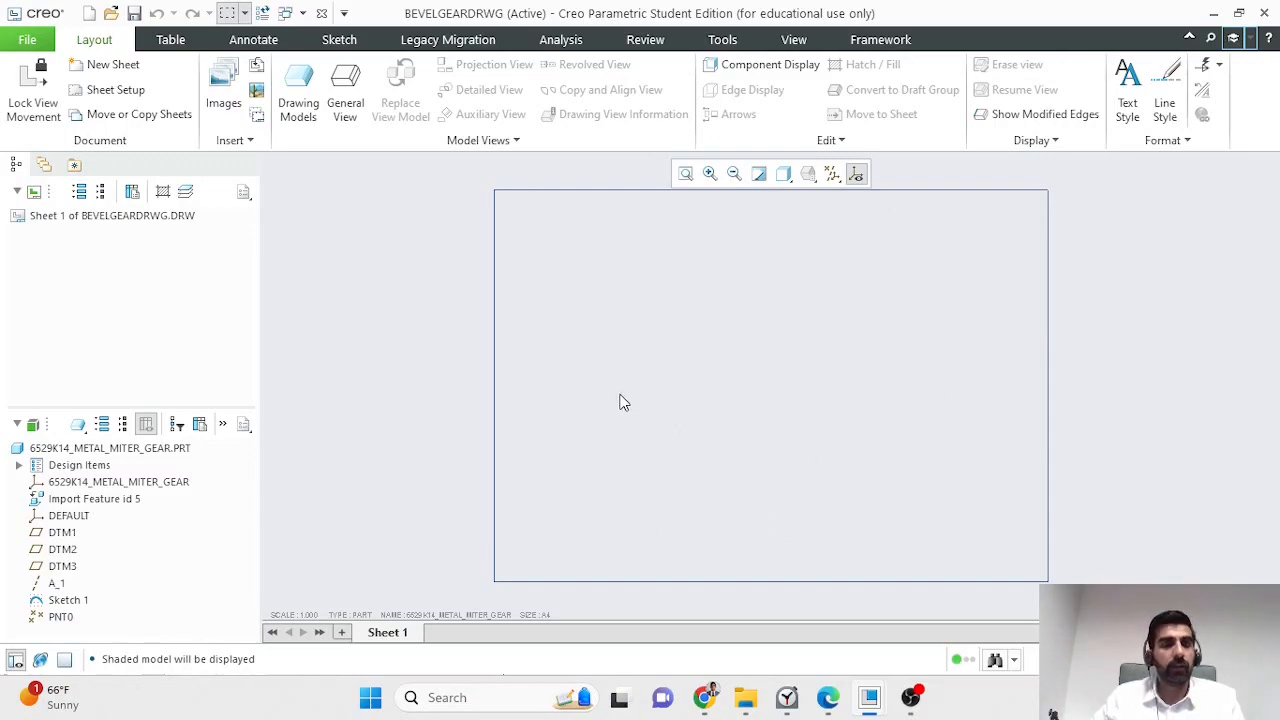
# Step: Place a general view of the gear near the sheet's upper-right corner, using No Combined State and disabling the combined-state prompt
pyautogui.click(345, 92)
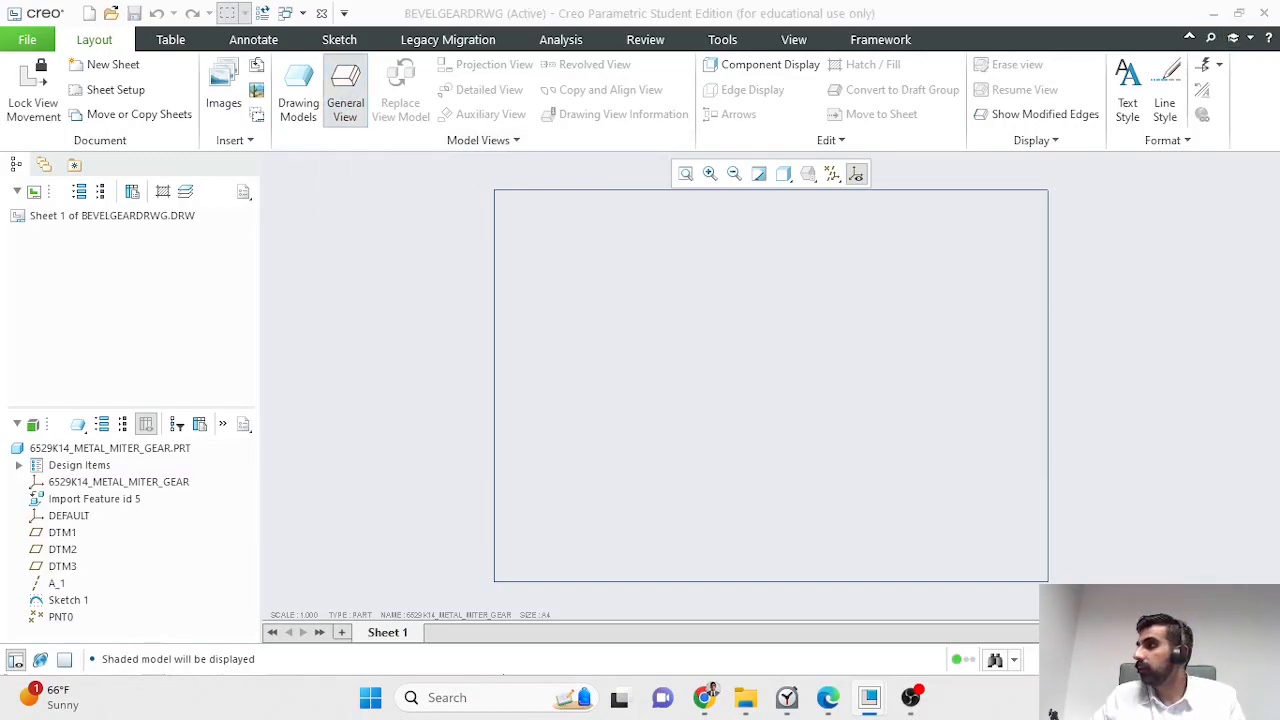
pyautogui.moveTo(706, 128); pyautogui.dragTo(471, 137)
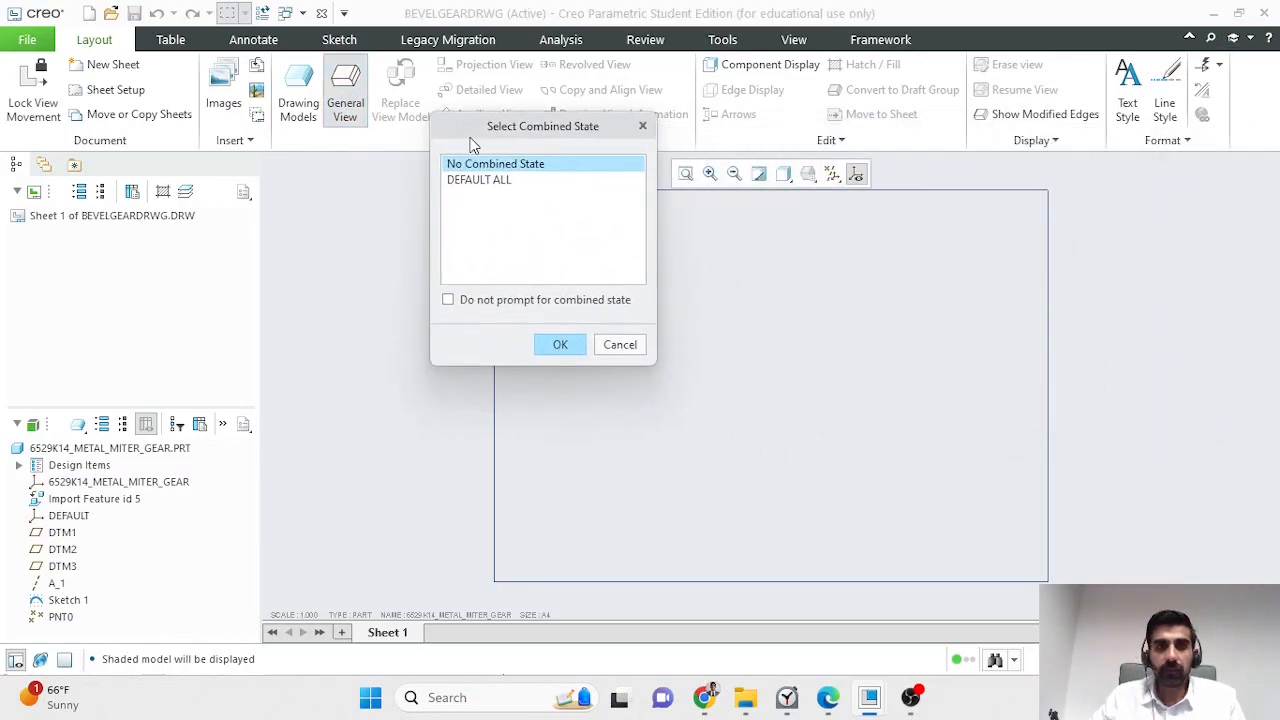
pyautogui.click(448, 300)
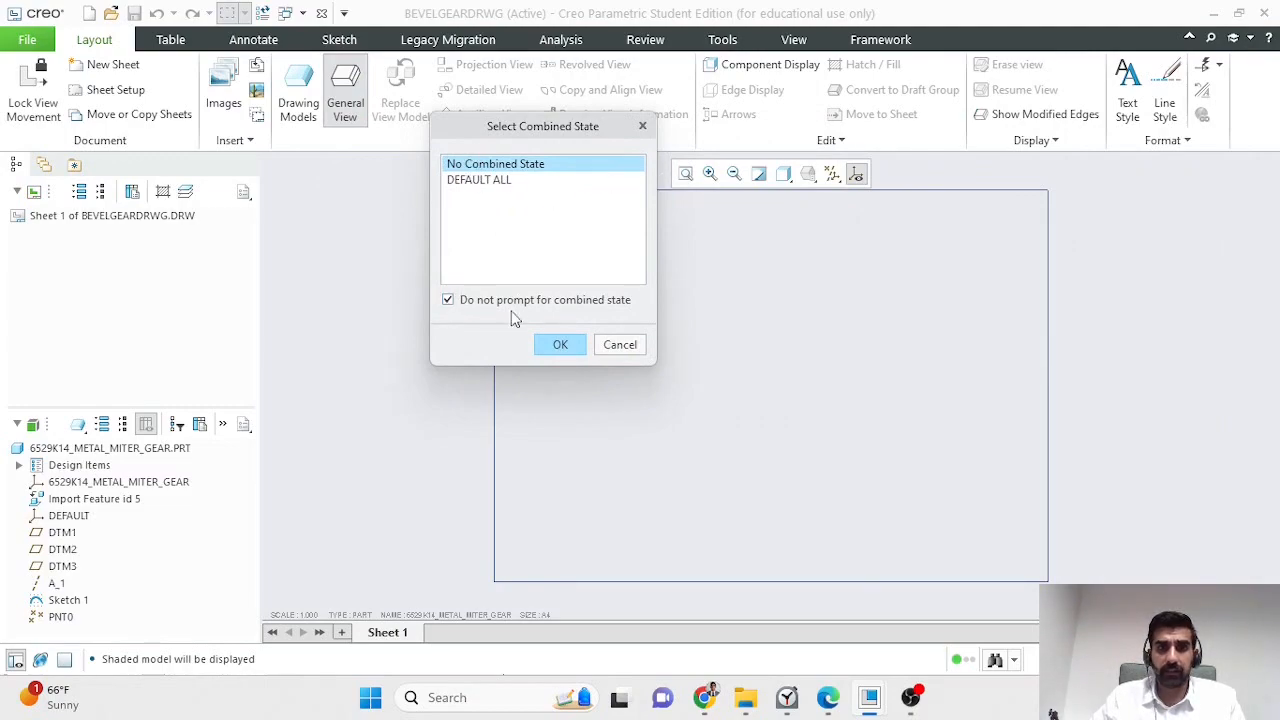
pyautogui.click(560, 345)
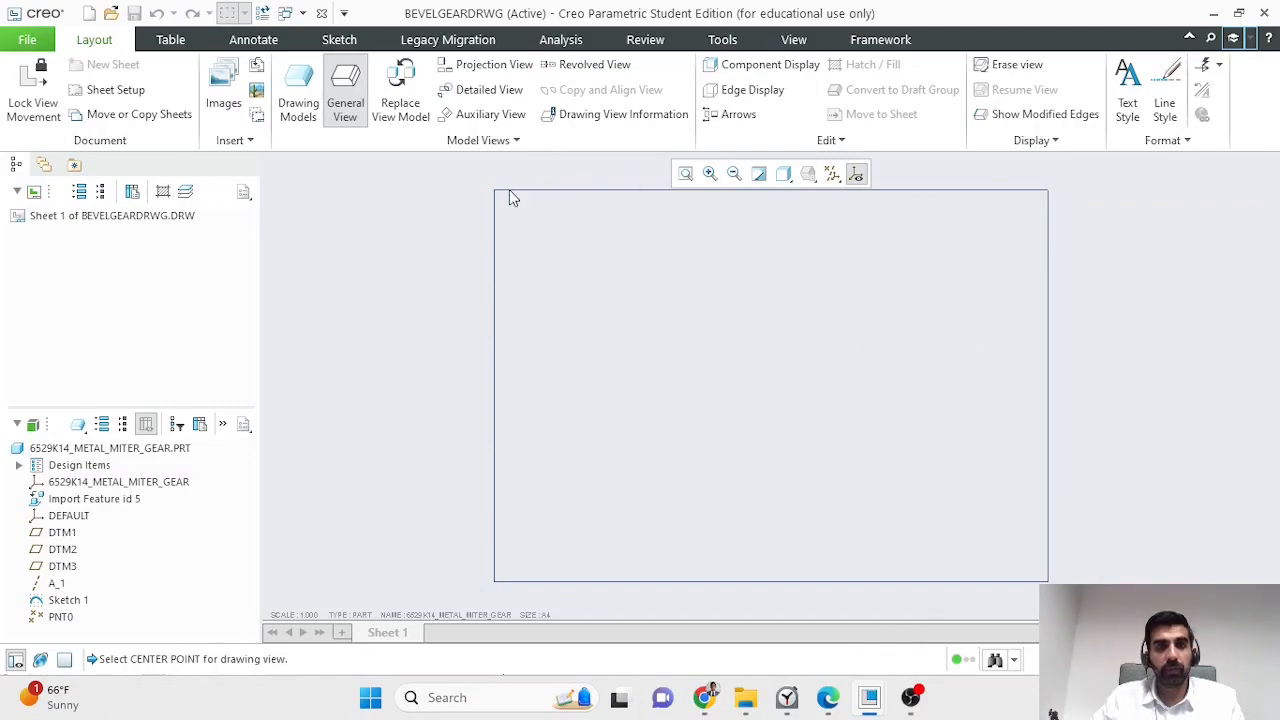
pyautogui.click(937, 268)
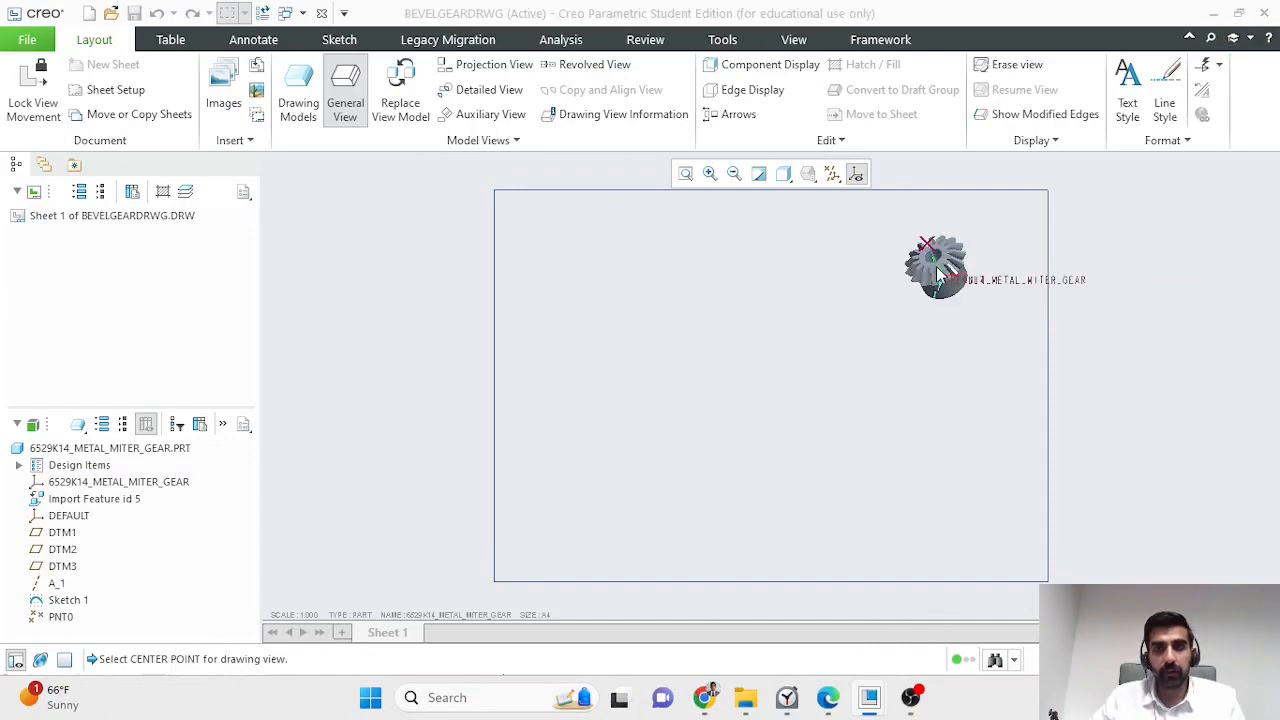
pyautogui.moveTo(1279, 92); pyautogui.dragTo(271, 104)
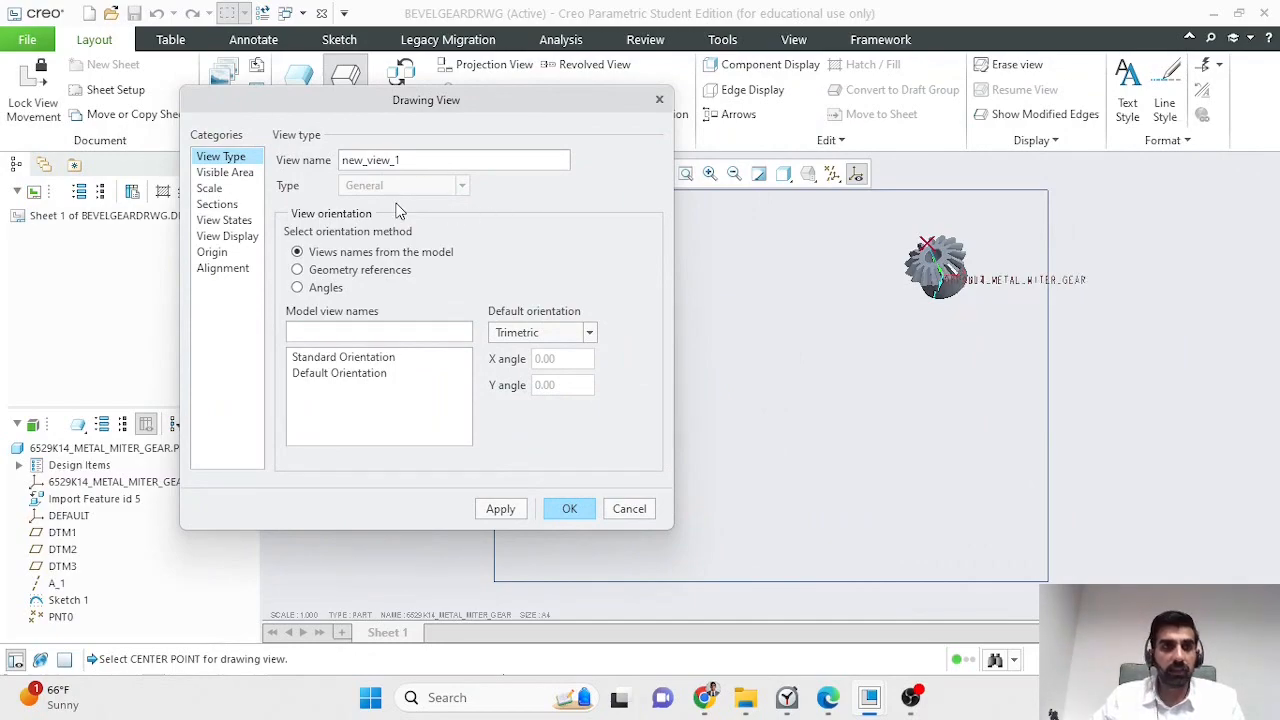
pyautogui.click(230, 220)
pyautogui.click(236, 243)
pyautogui.click(426, 188)
pyautogui.click(435, 211)
pyautogui.click(436, 214)
pyautogui.click(436, 215)
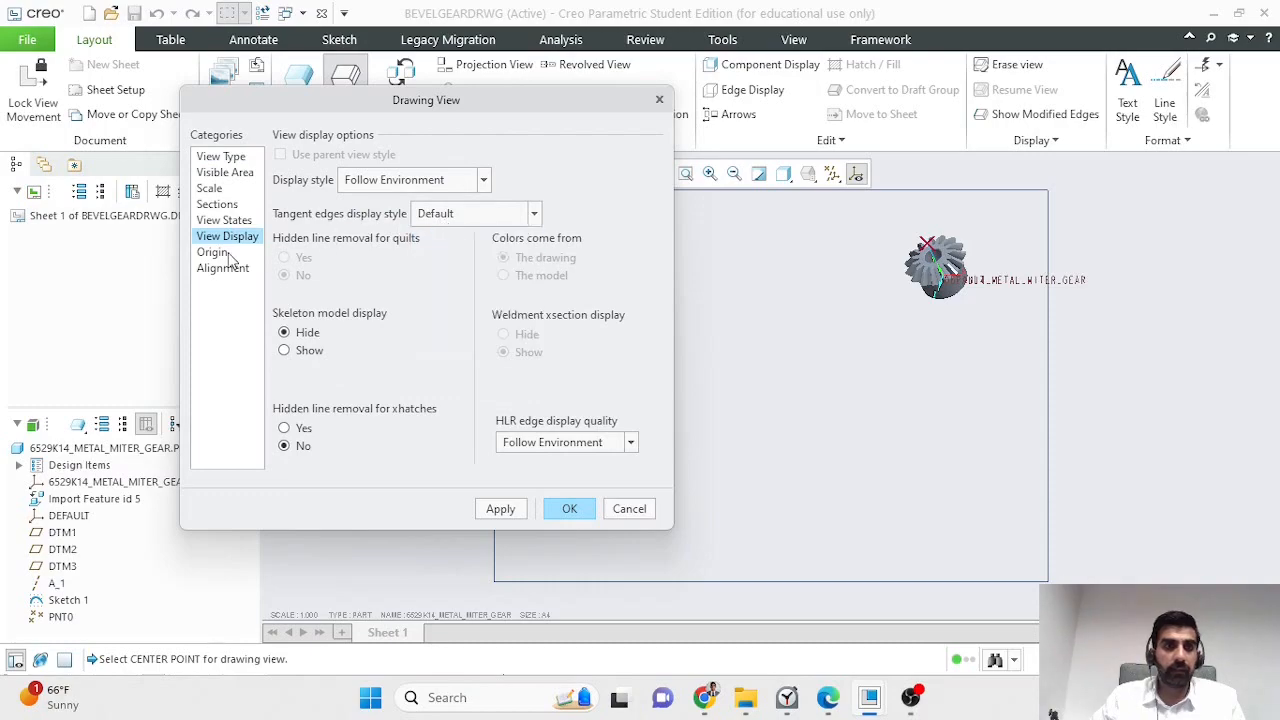
pyautogui.click(228, 163)
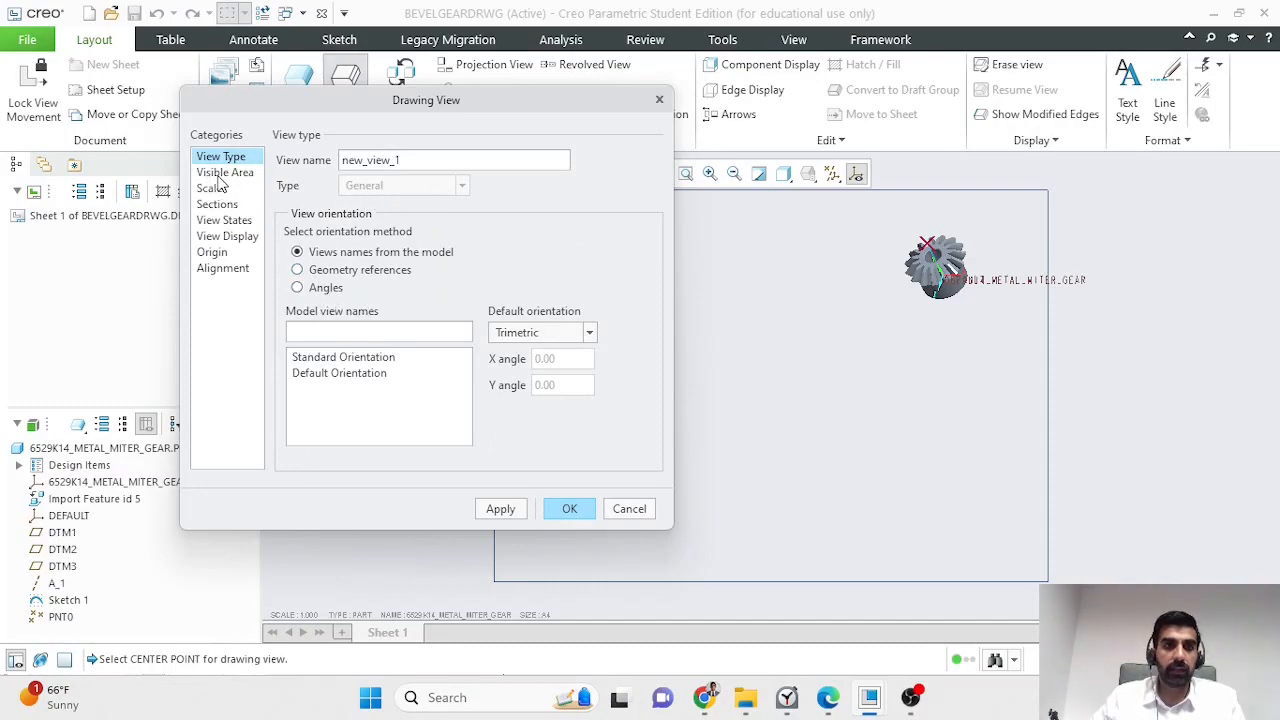
# Step: Apply Default Orientation to the new general view and finish its view settings
pyautogui.click(357, 375)
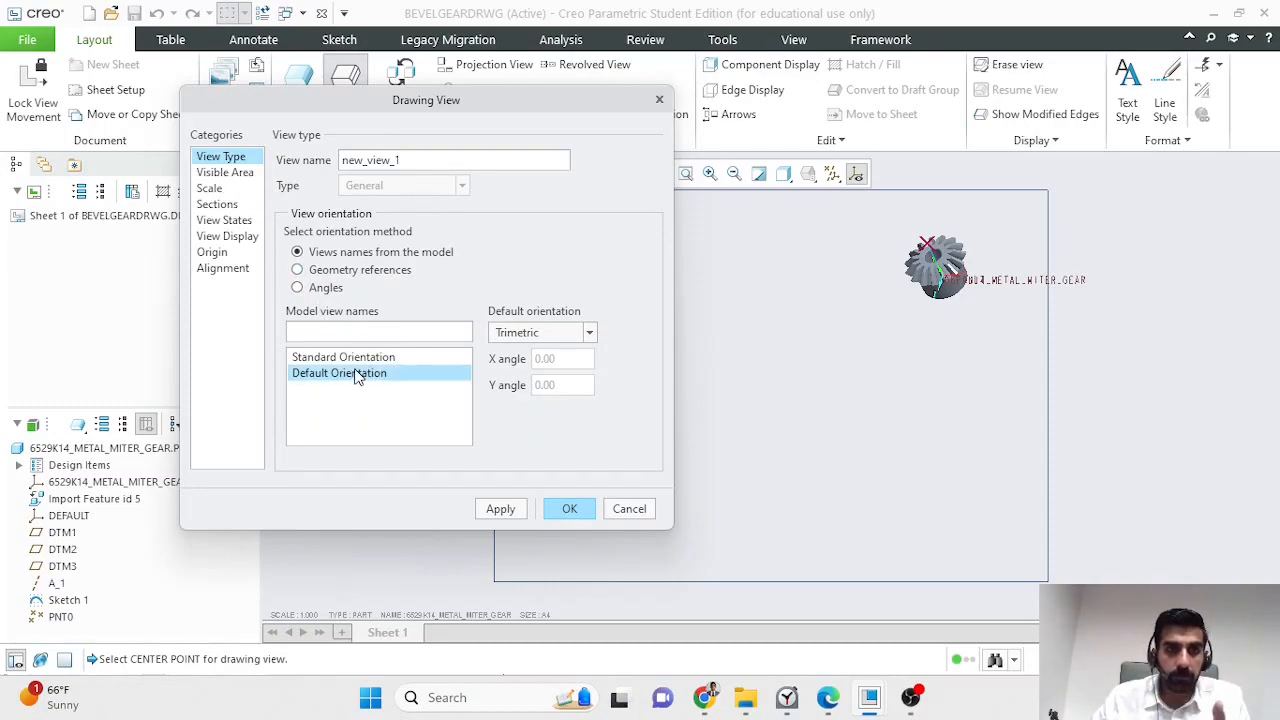
pyautogui.click(509, 512)
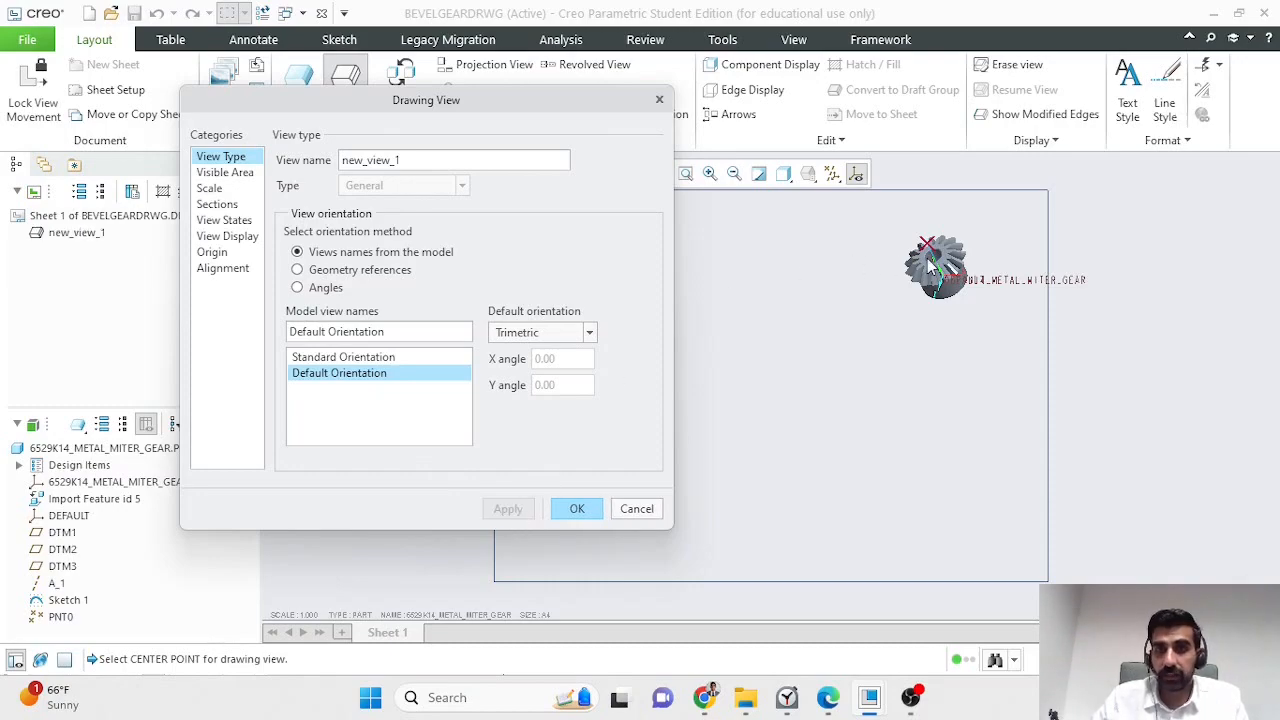
pyautogui.click(578, 510)
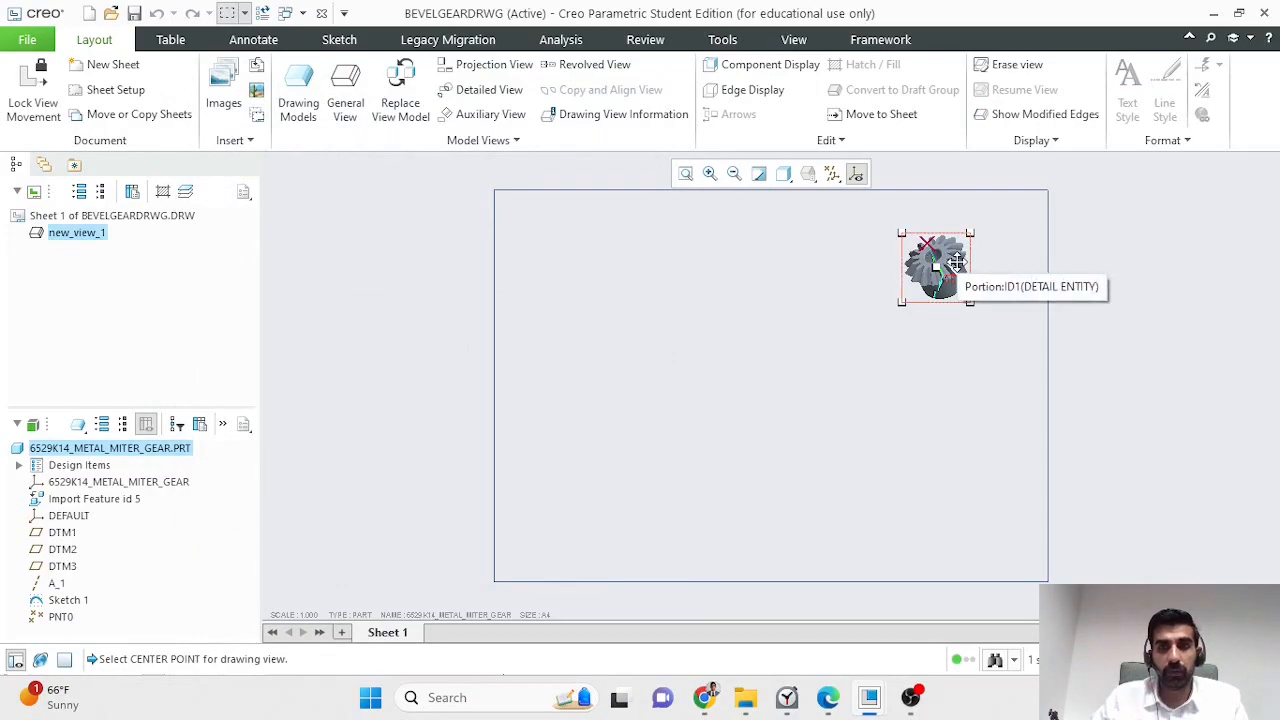
# Step: Switch to the miter gear part window and orient the model at an angle with its toothed face and bore toward the front
pyautogui.moveTo(869, 700)
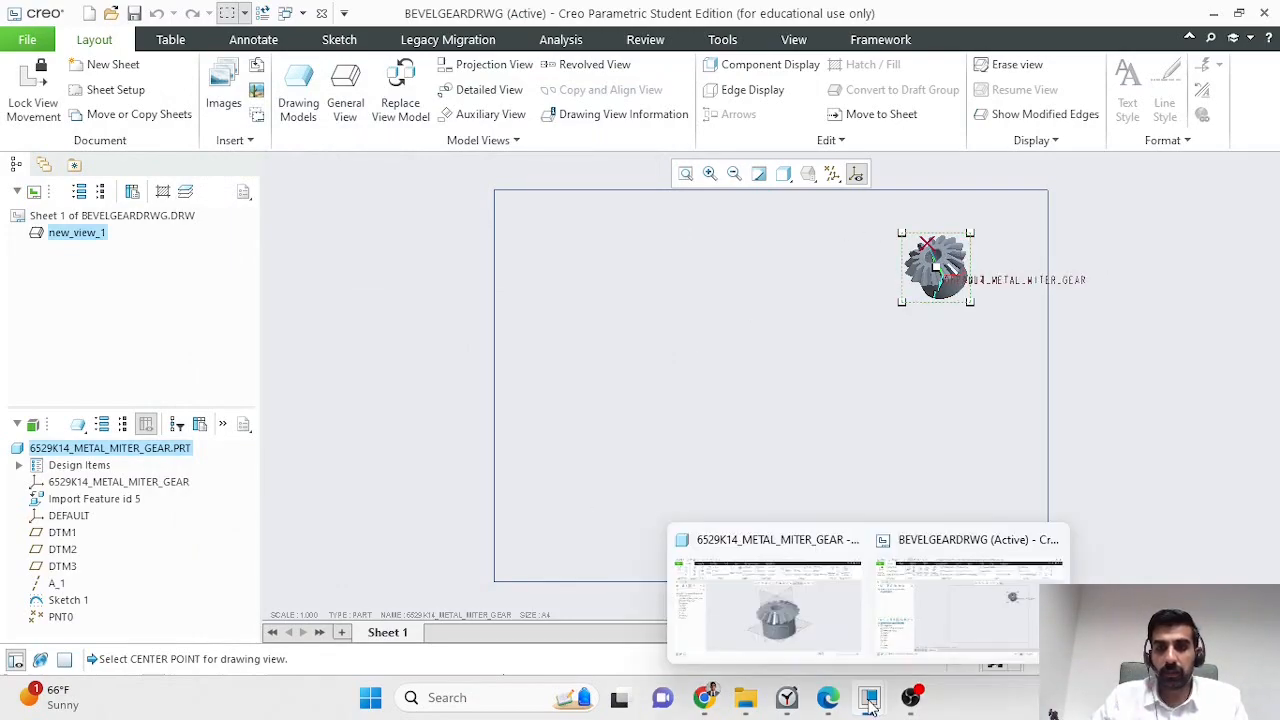
pyautogui.click(828, 636)
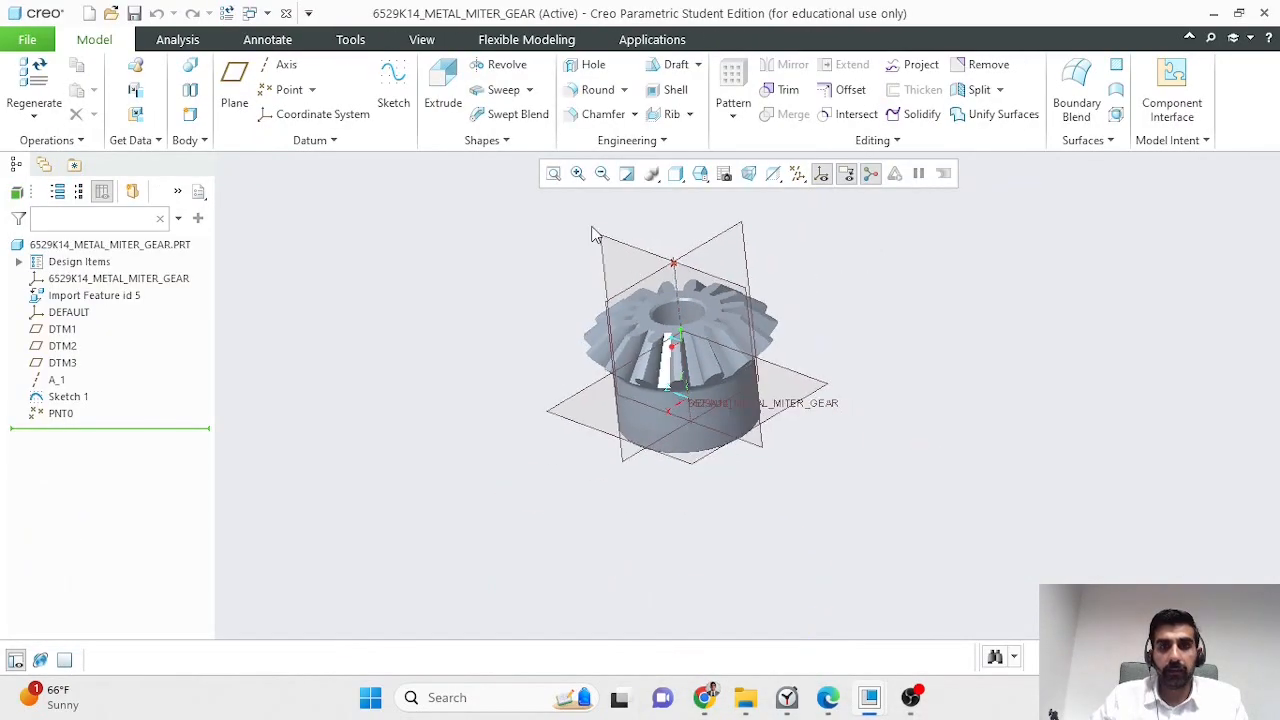
pyautogui.moveTo(623, 211); pyautogui.dragTo(575, 347, button='middle')
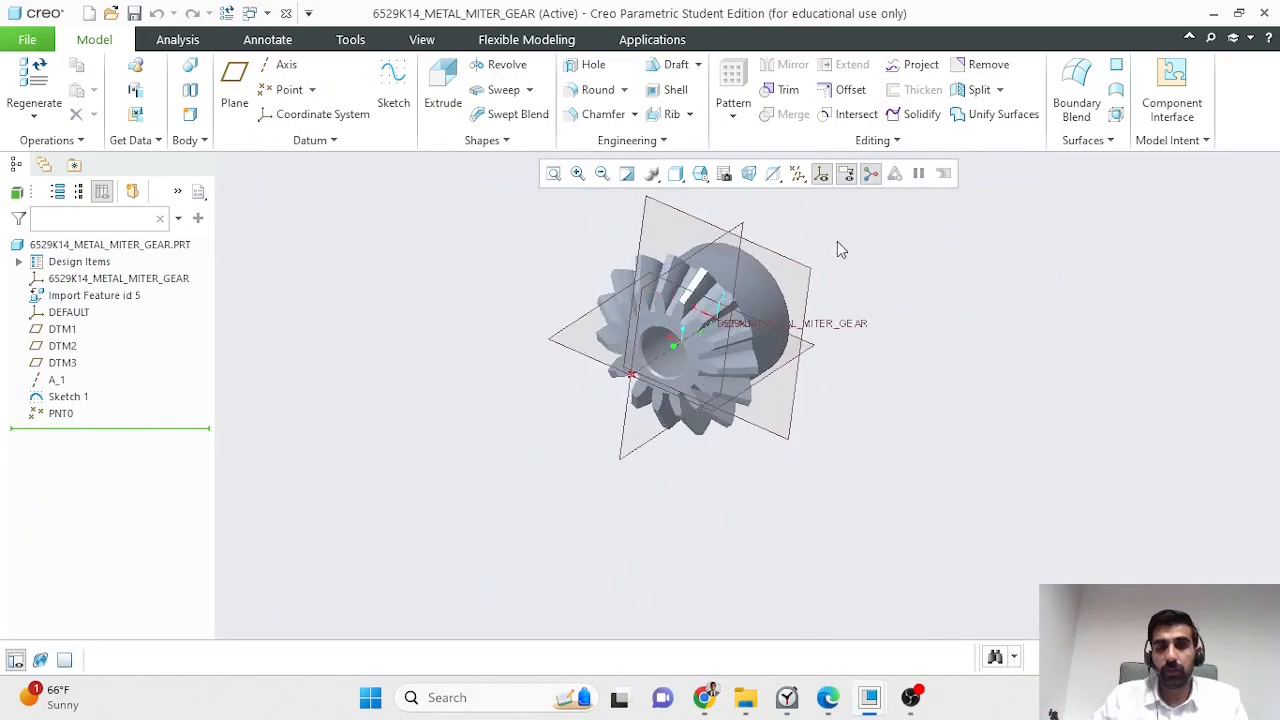
pyautogui.scroll(2, 836, 241)
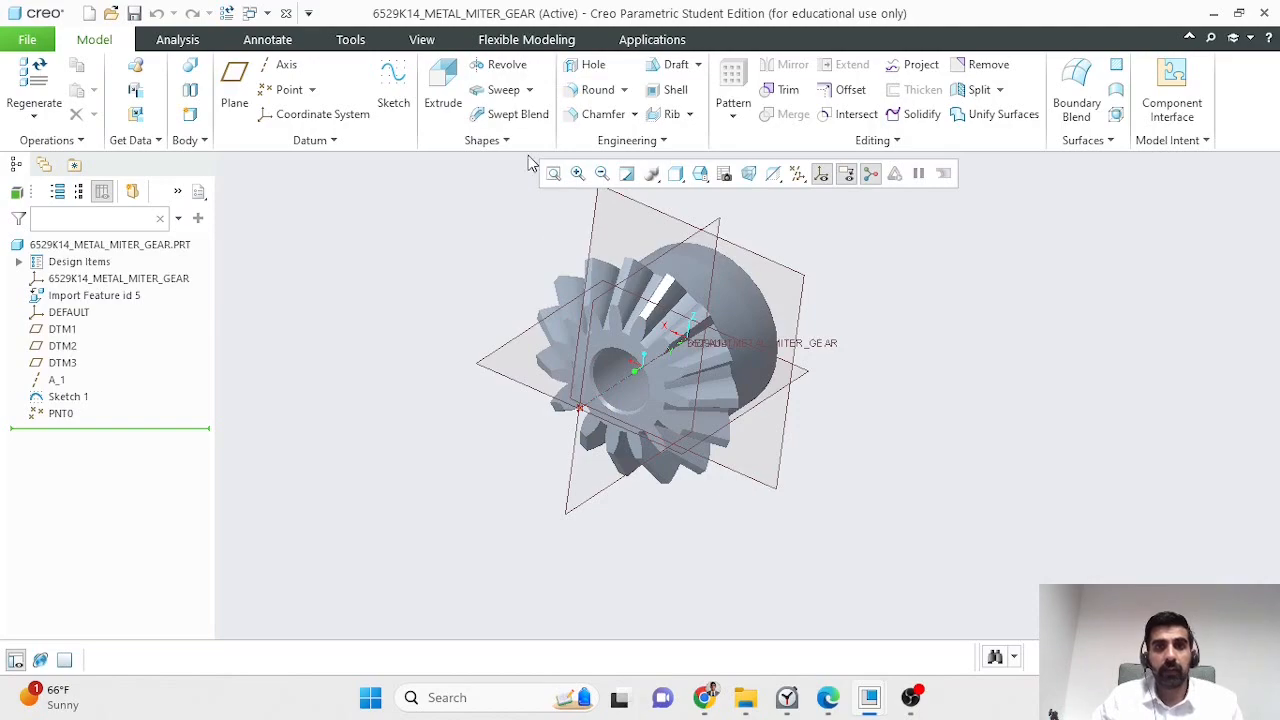
# Step: Save the gear's current orientation in the View Manager as a new view named Front3D
pyautogui.click(416, 42)
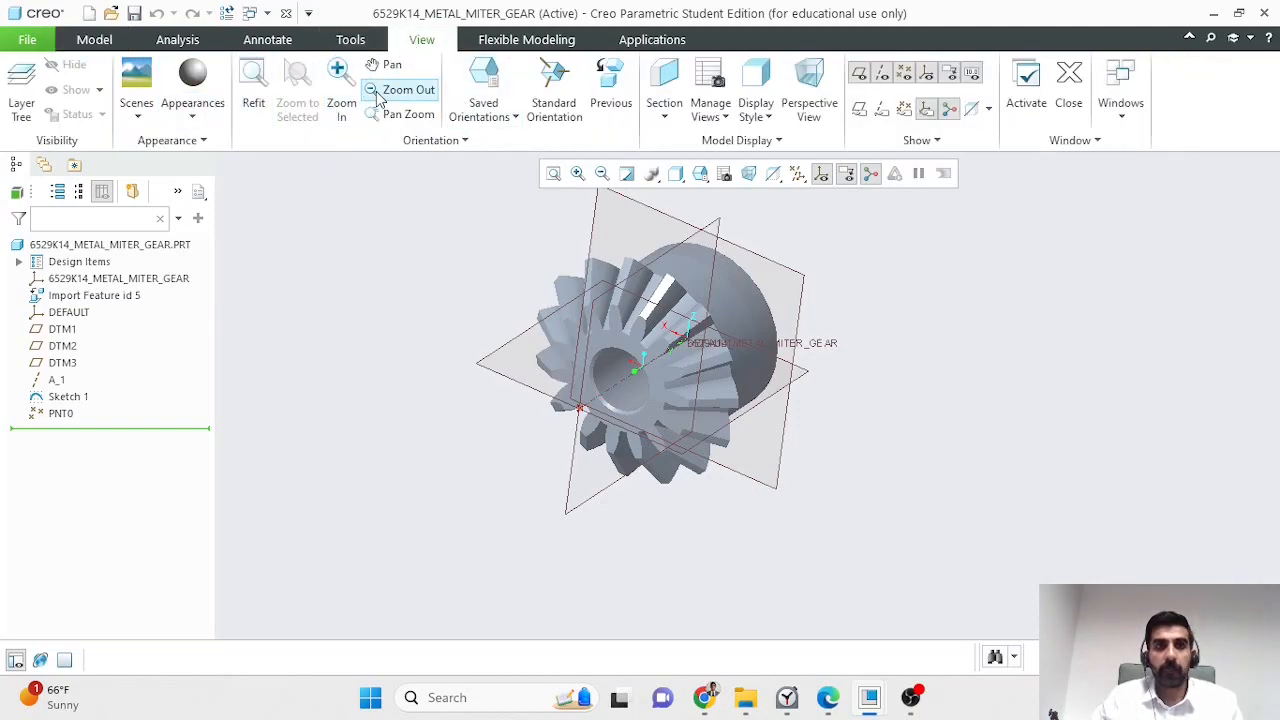
pyautogui.click(705, 78)
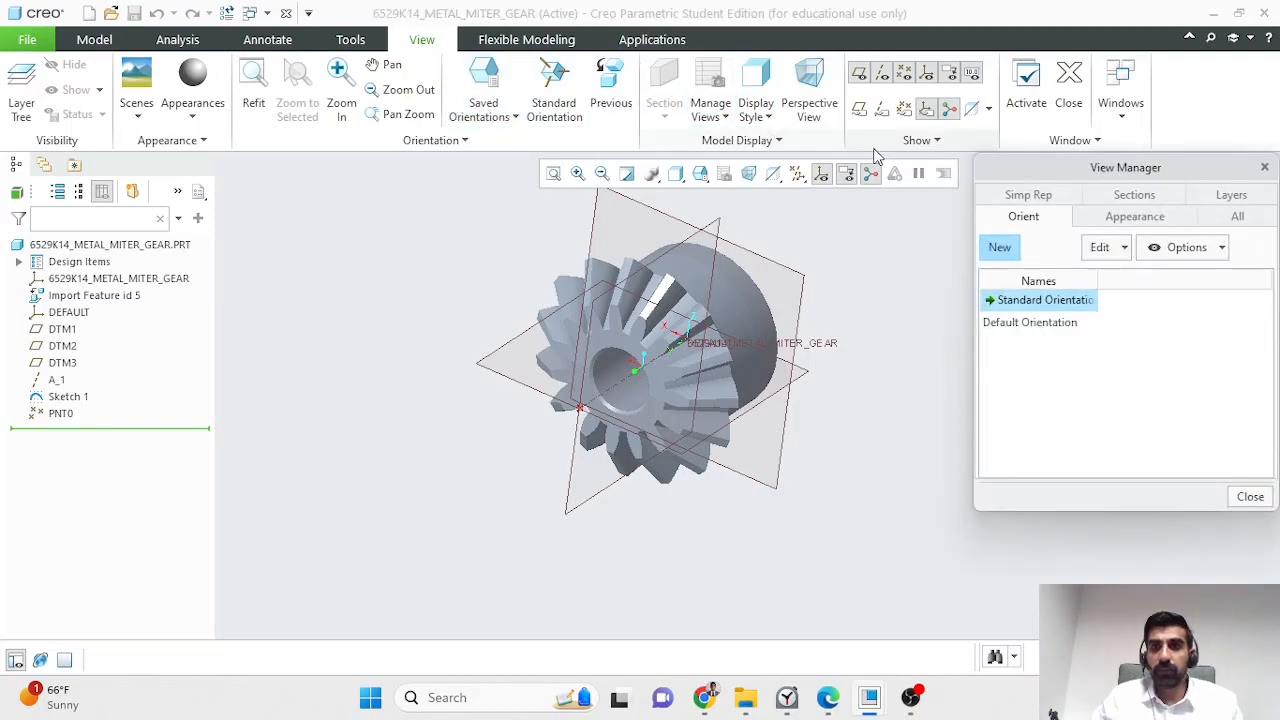
pyautogui.click(1000, 247)
pyautogui.write('F')
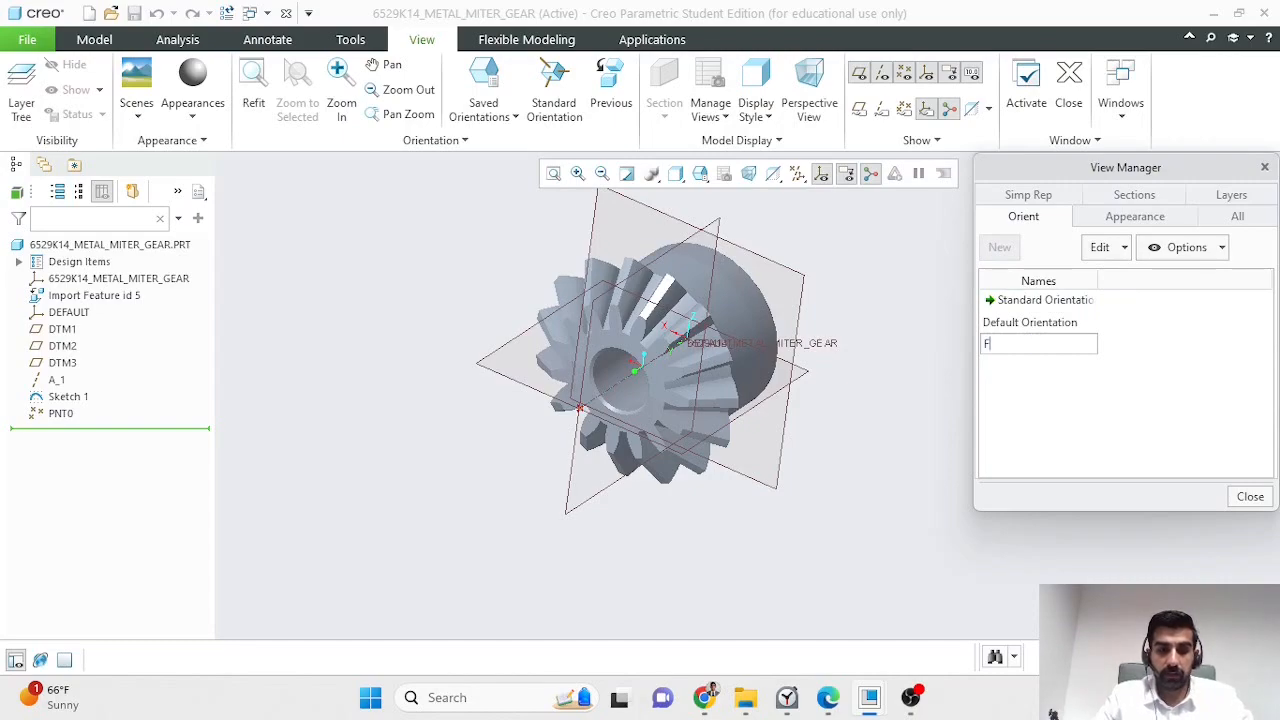
pyautogui.write('ront3d')
pyautogui.press('Return')
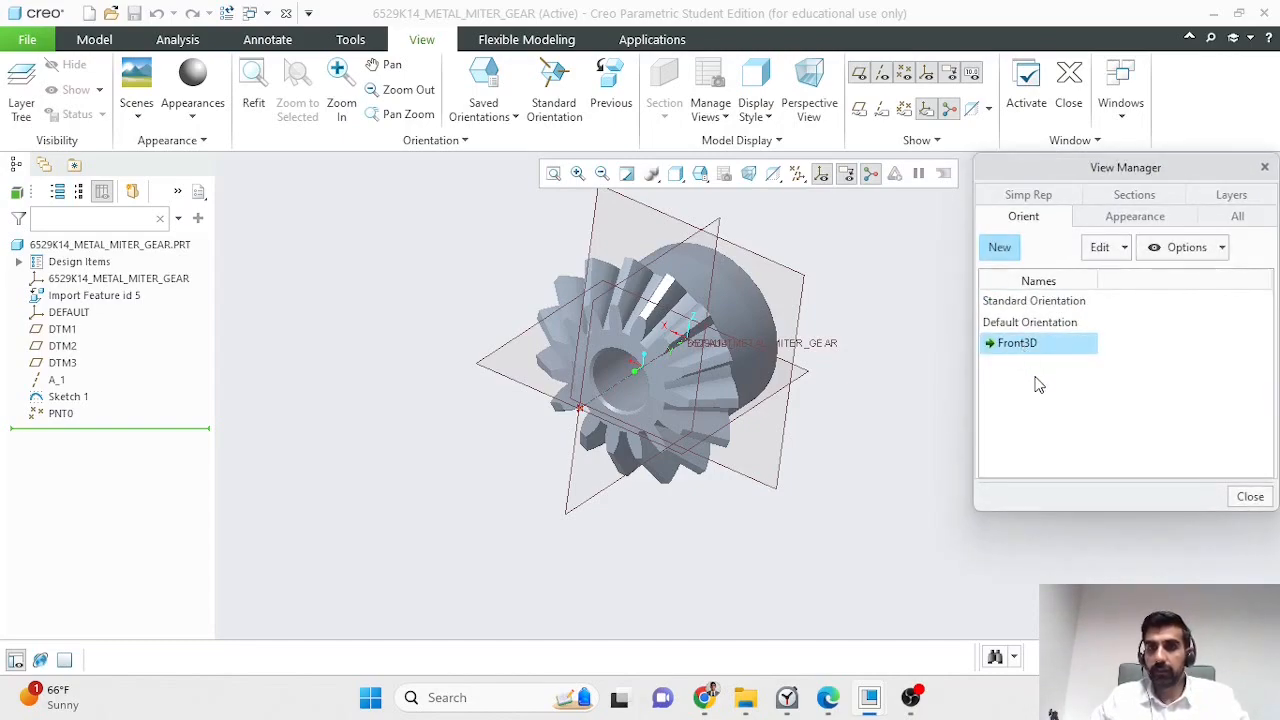
pyautogui.click(1252, 496)
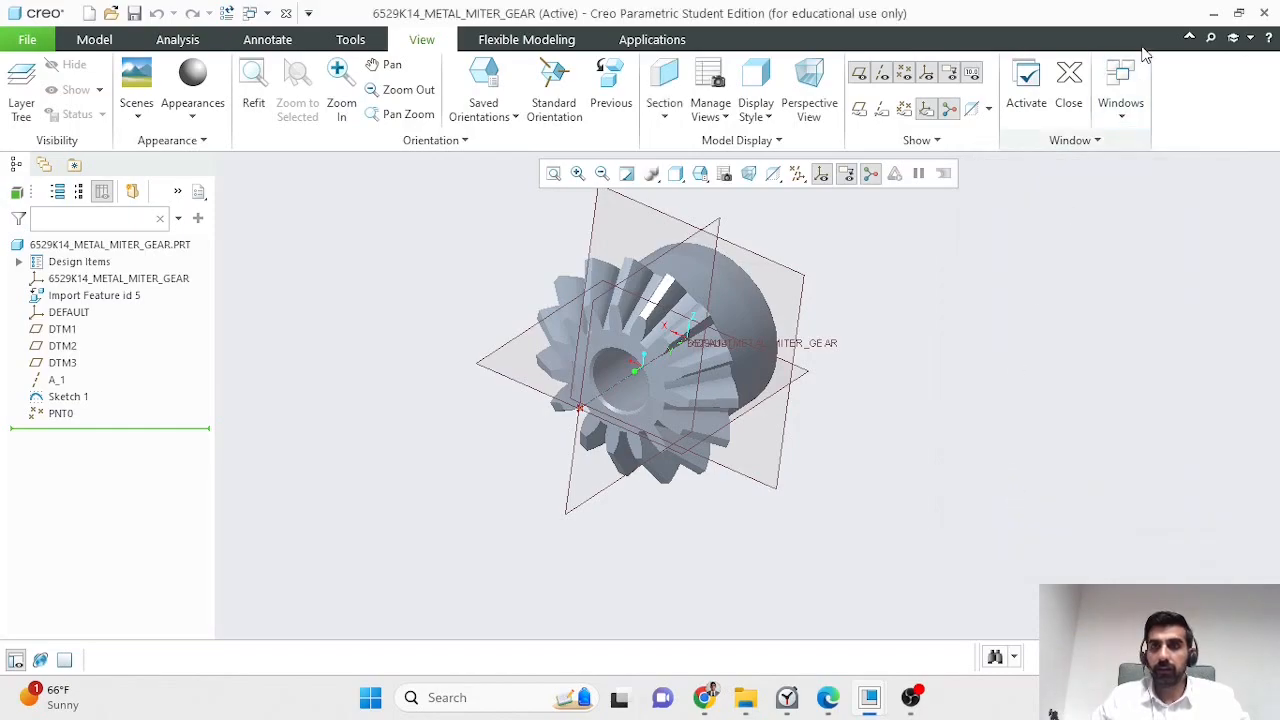
# Step: Return to the drawing and set the general view's orientation to FRONT3D, keeping the default sheet scale
pyautogui.click(1212, 13)
pyautogui.click(944, 266)
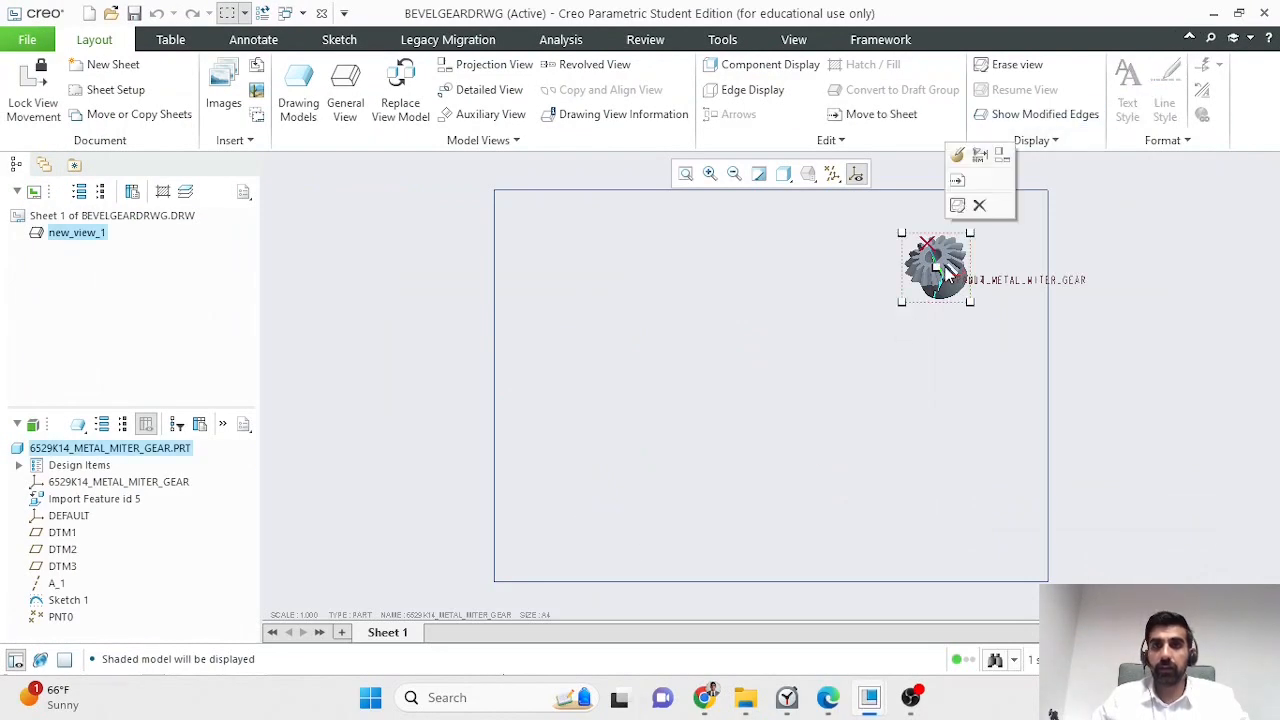
pyautogui.click(958, 160)
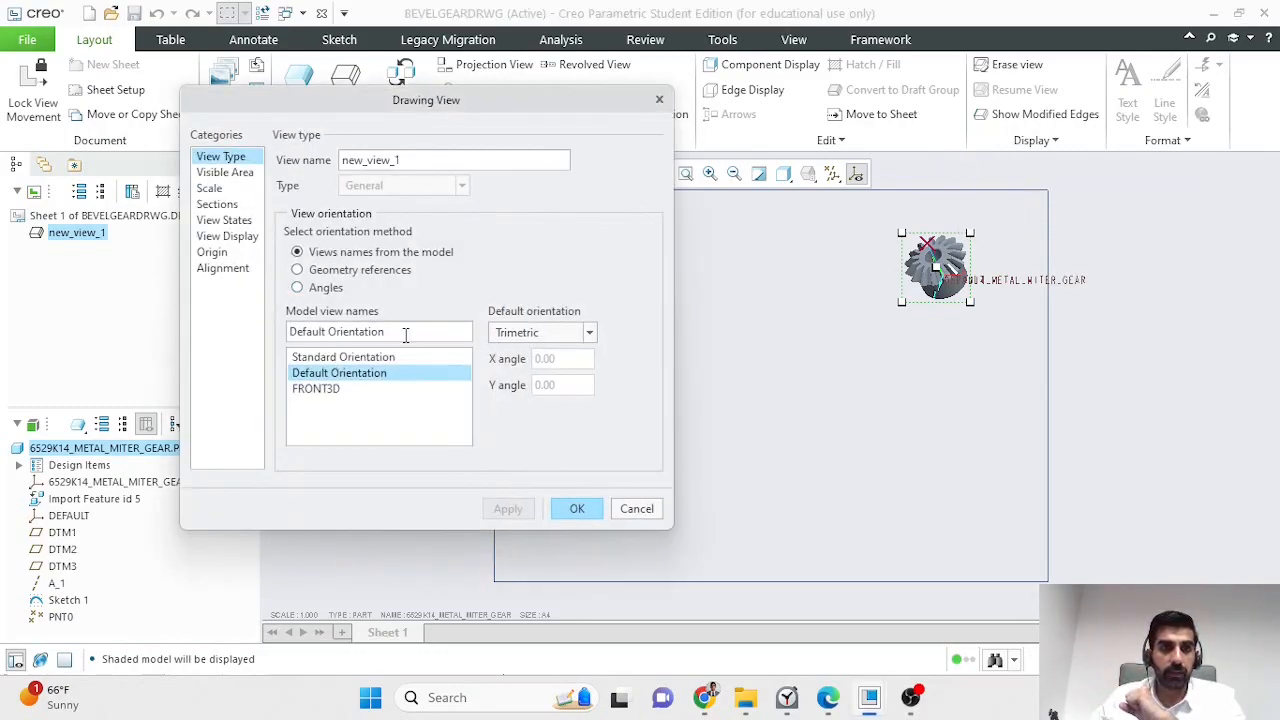
pyautogui.click(338, 389)
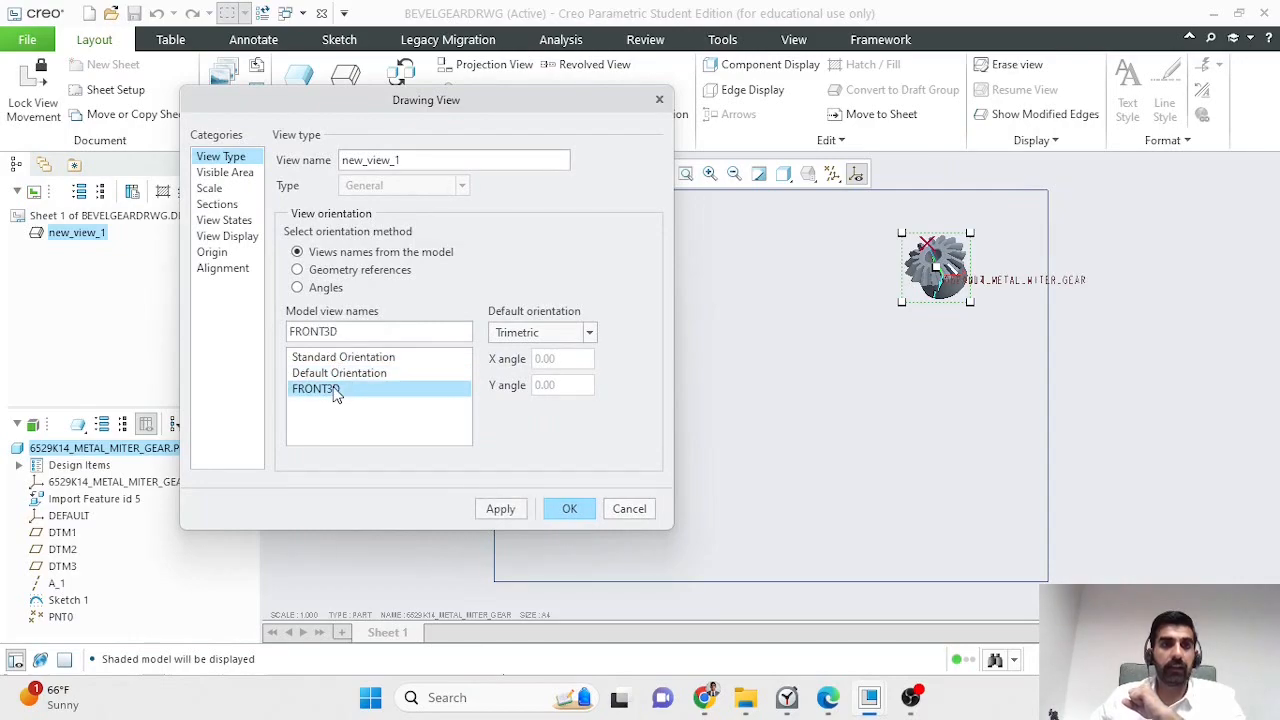
pyautogui.click(493, 510)
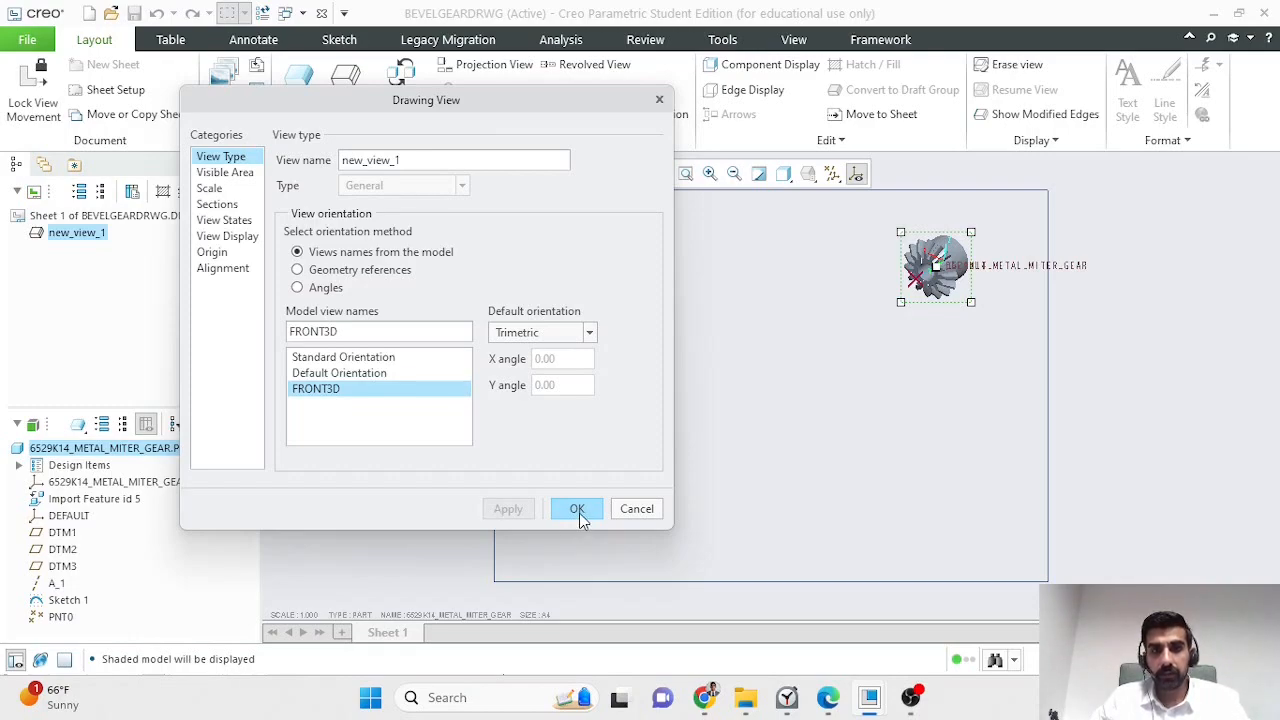
pyautogui.click(212, 189)
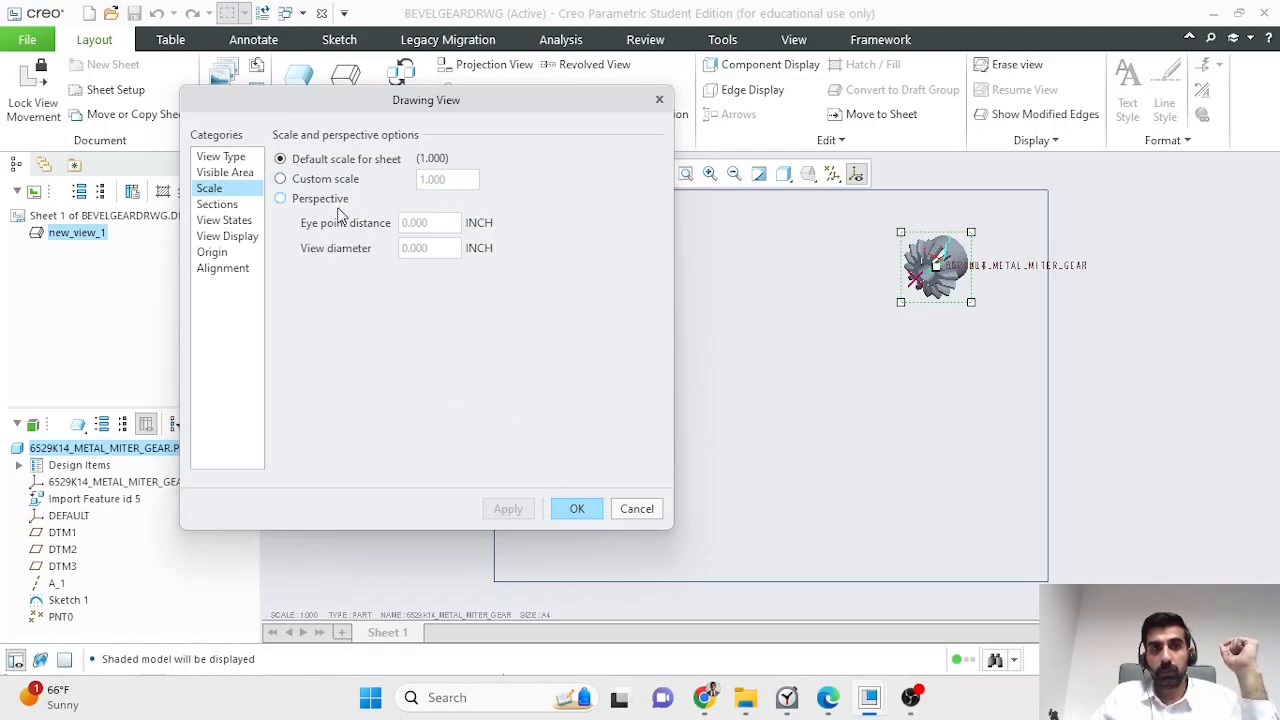
pyautogui.click(585, 512)
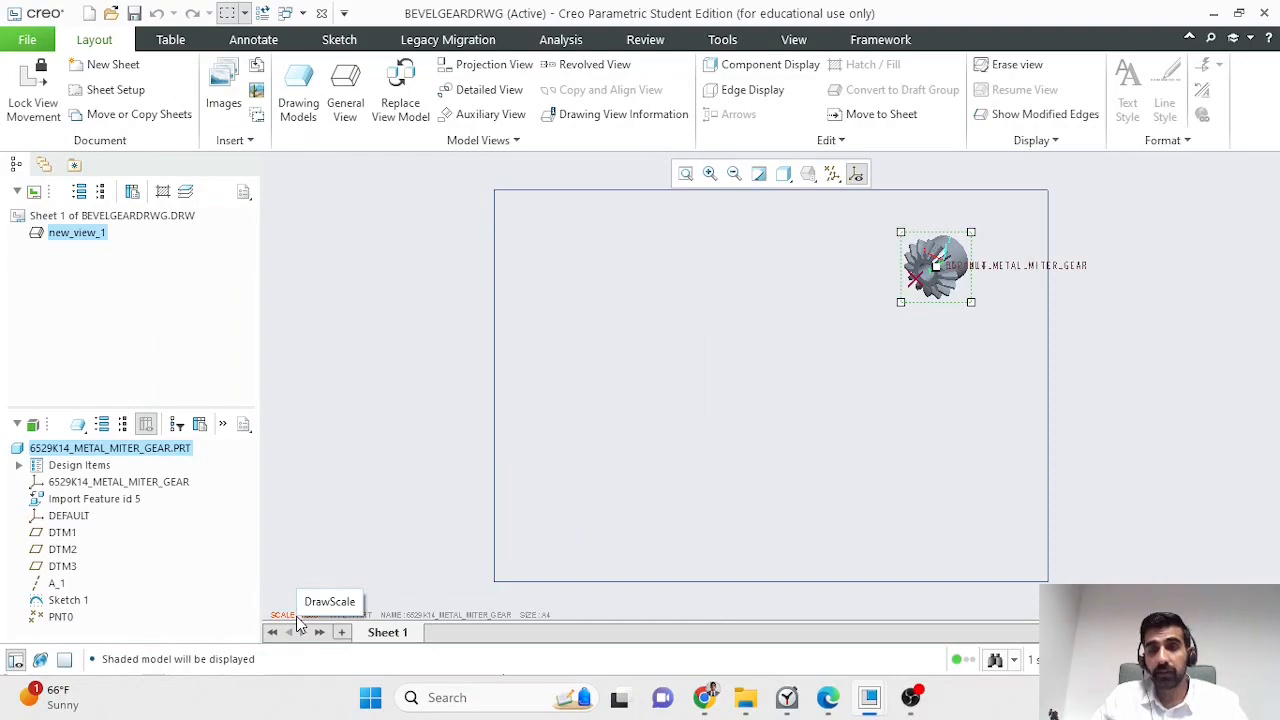
# Step: Set the drawing sheet's scale to 2
pyautogui.doubleClick(296, 612)
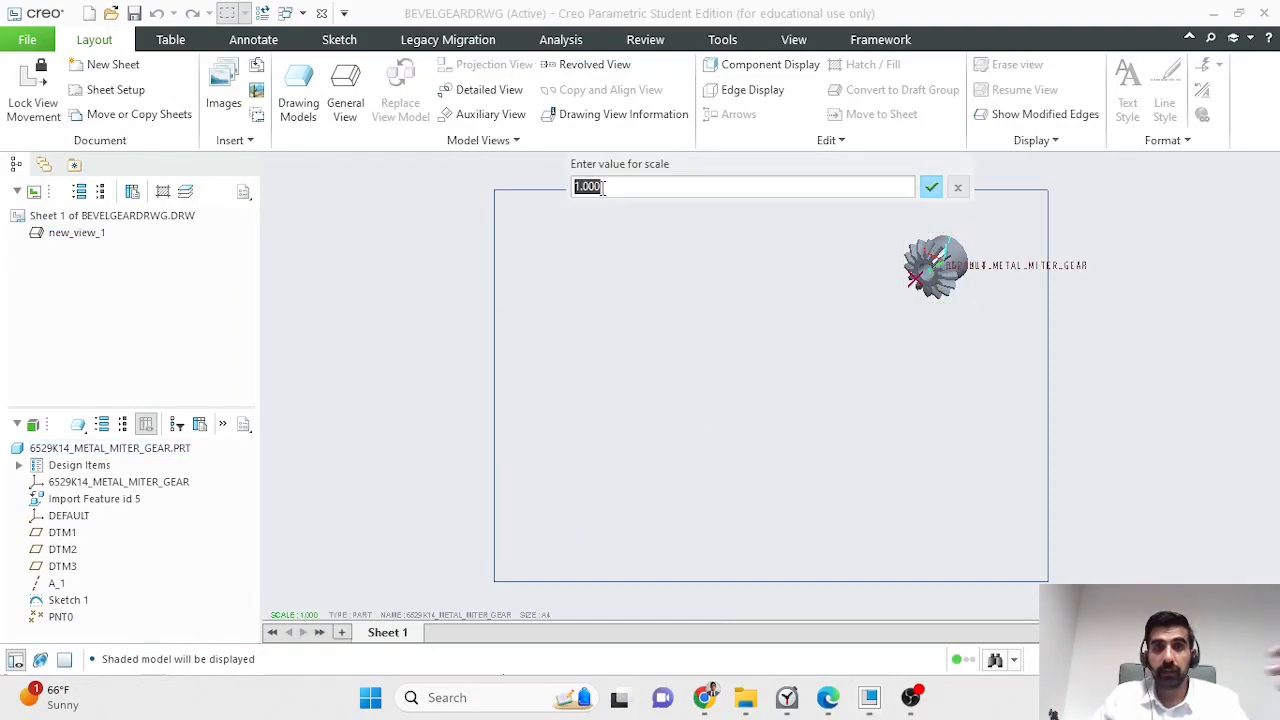
pyautogui.write('2')
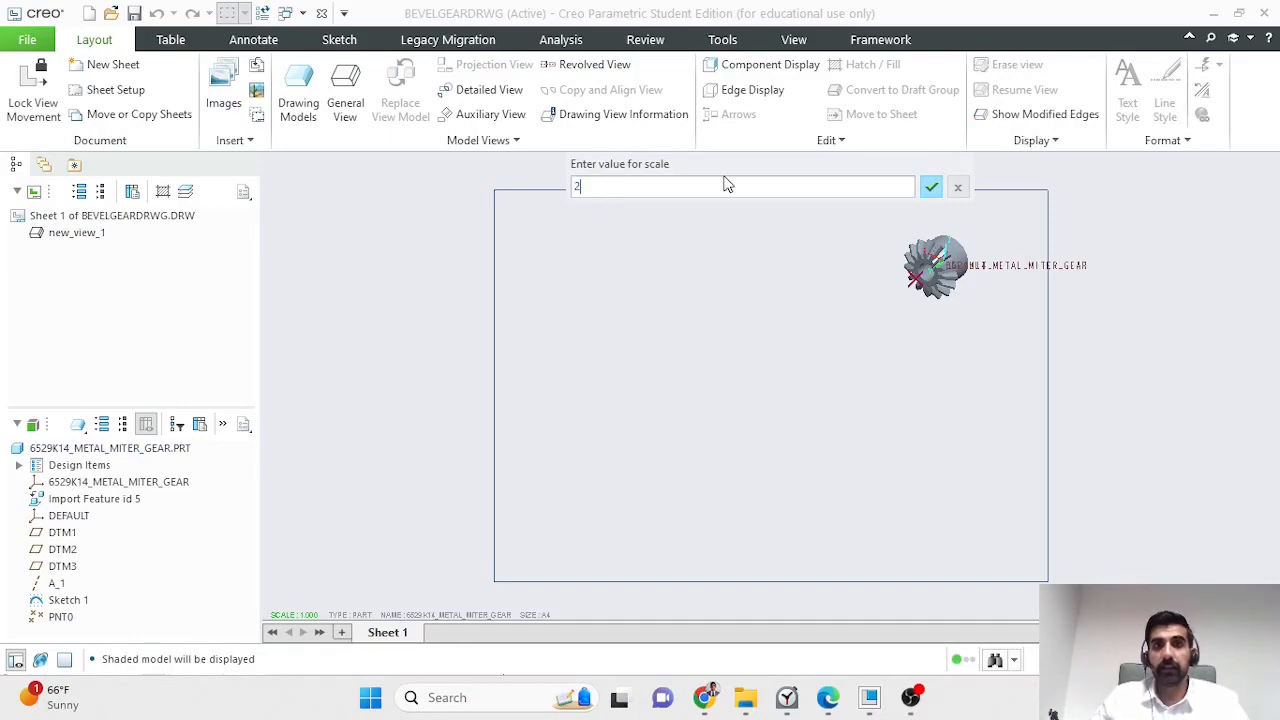
pyautogui.click(931, 189)
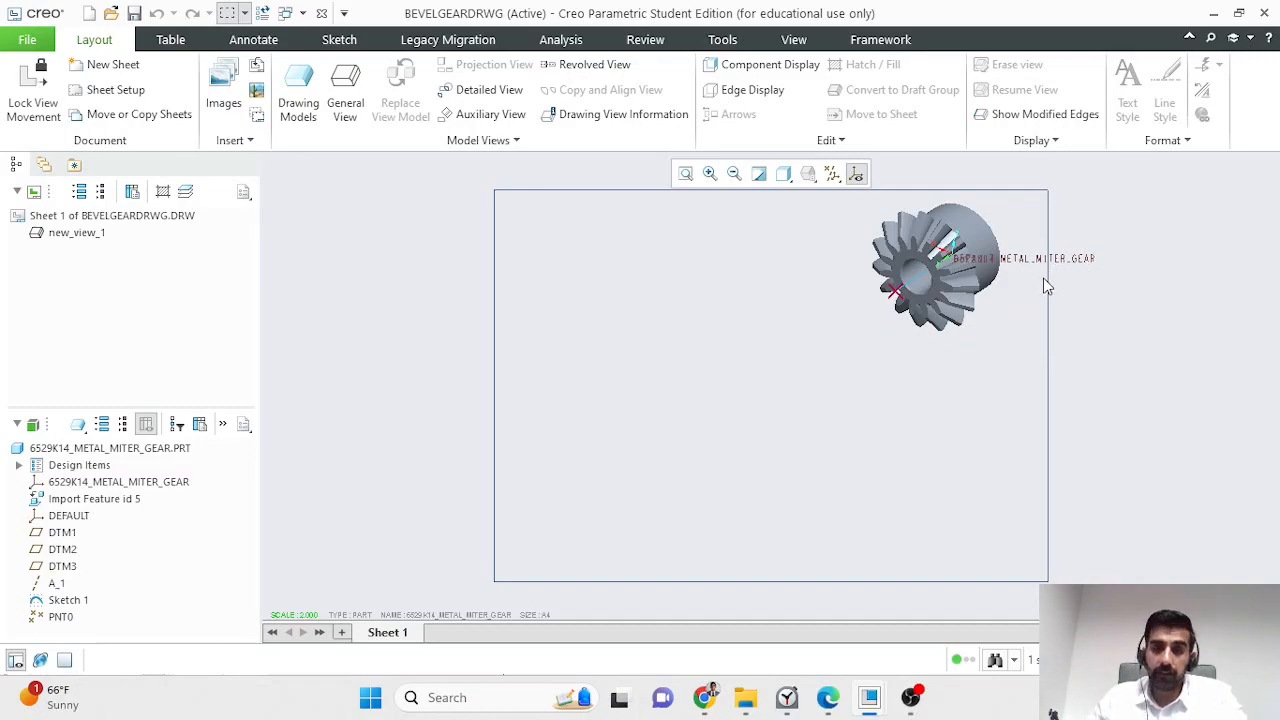
# Step: Hide all datum features, including planes, axes, points and coordinate systems, in the drawing
pyautogui.click(832, 174)
pyautogui.click(834, 196)
pyautogui.click(1130, 287)
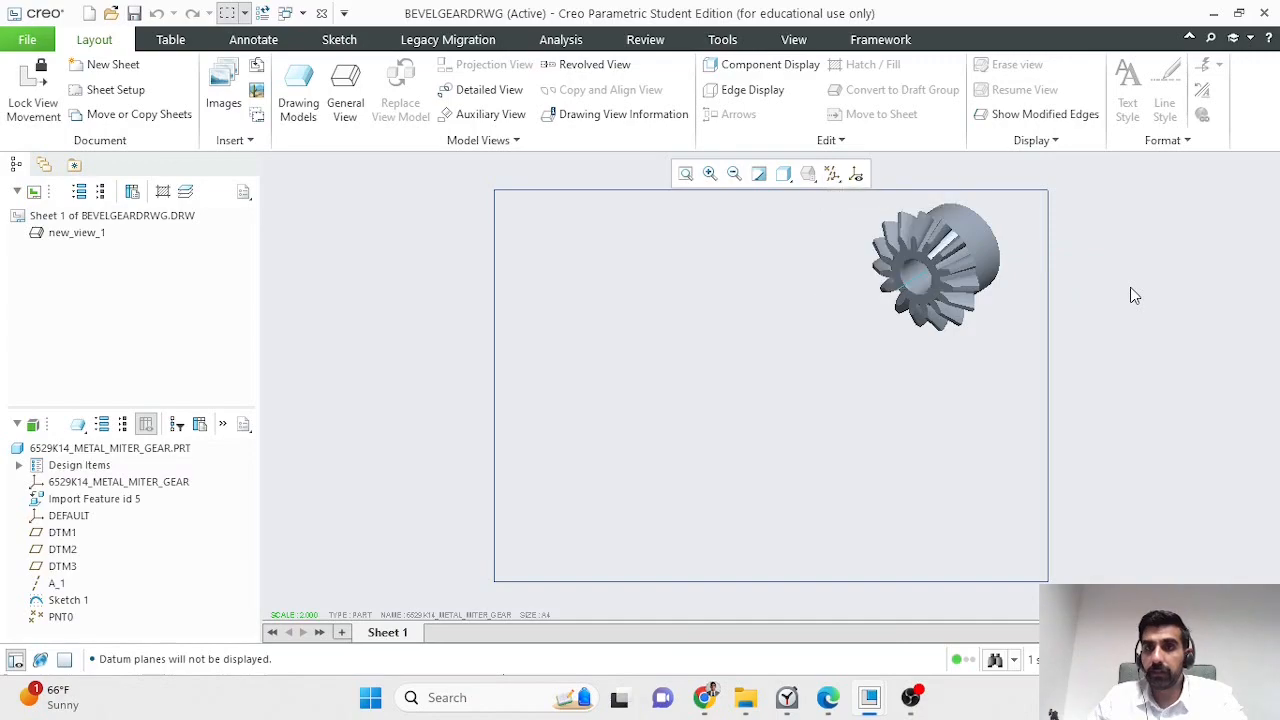
# Step: Set the general view's display style to Shading With Edges and apply it
pyautogui.click(914, 242)
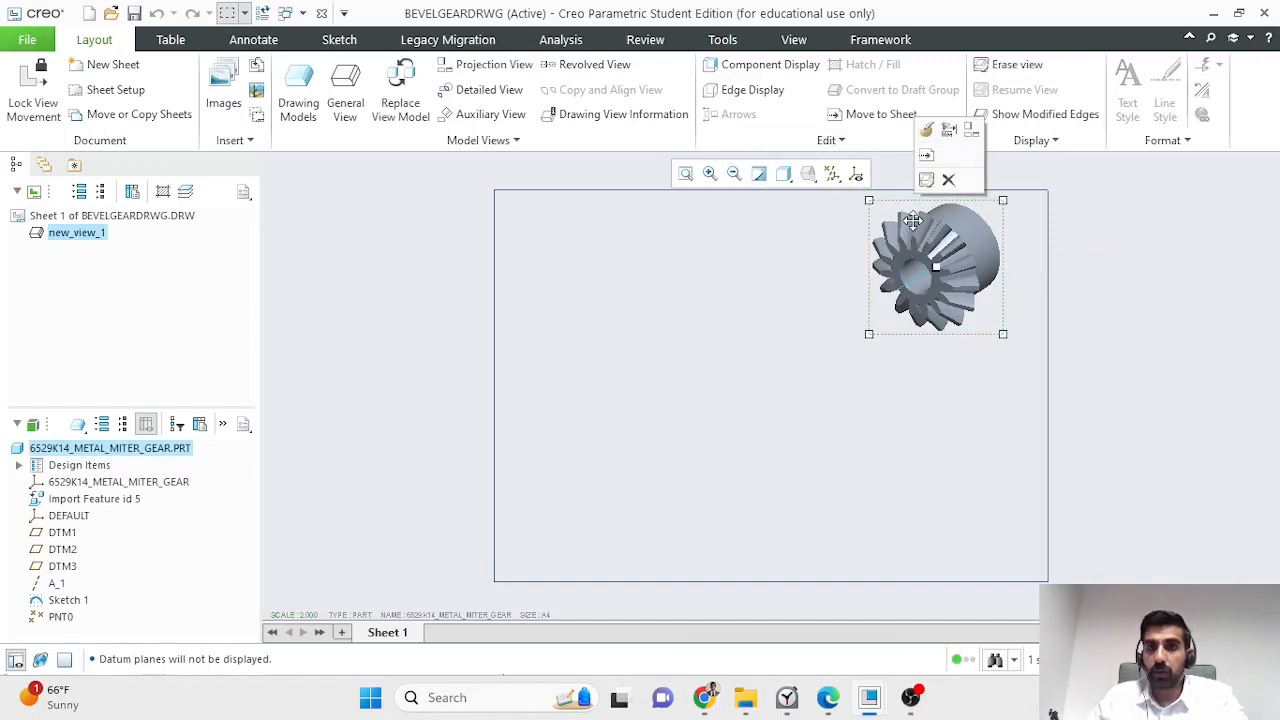
pyautogui.click(945, 138)
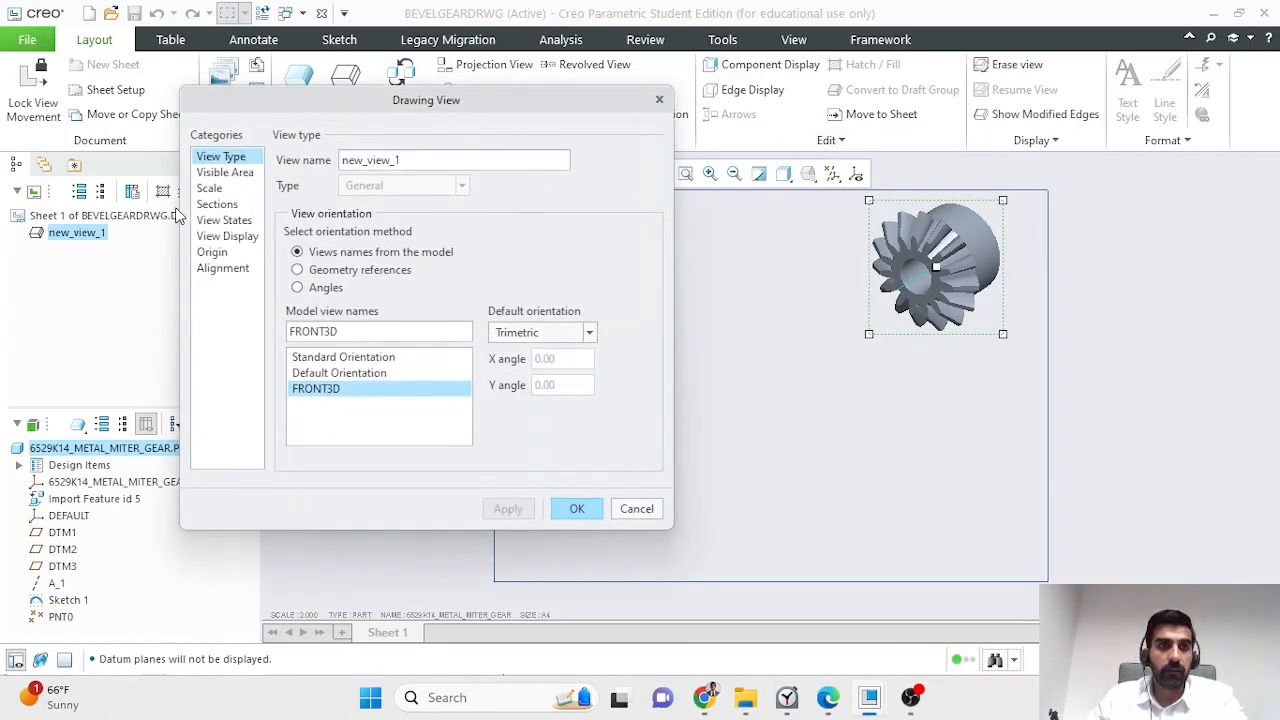
pyautogui.click(216, 237)
pyautogui.click(405, 180)
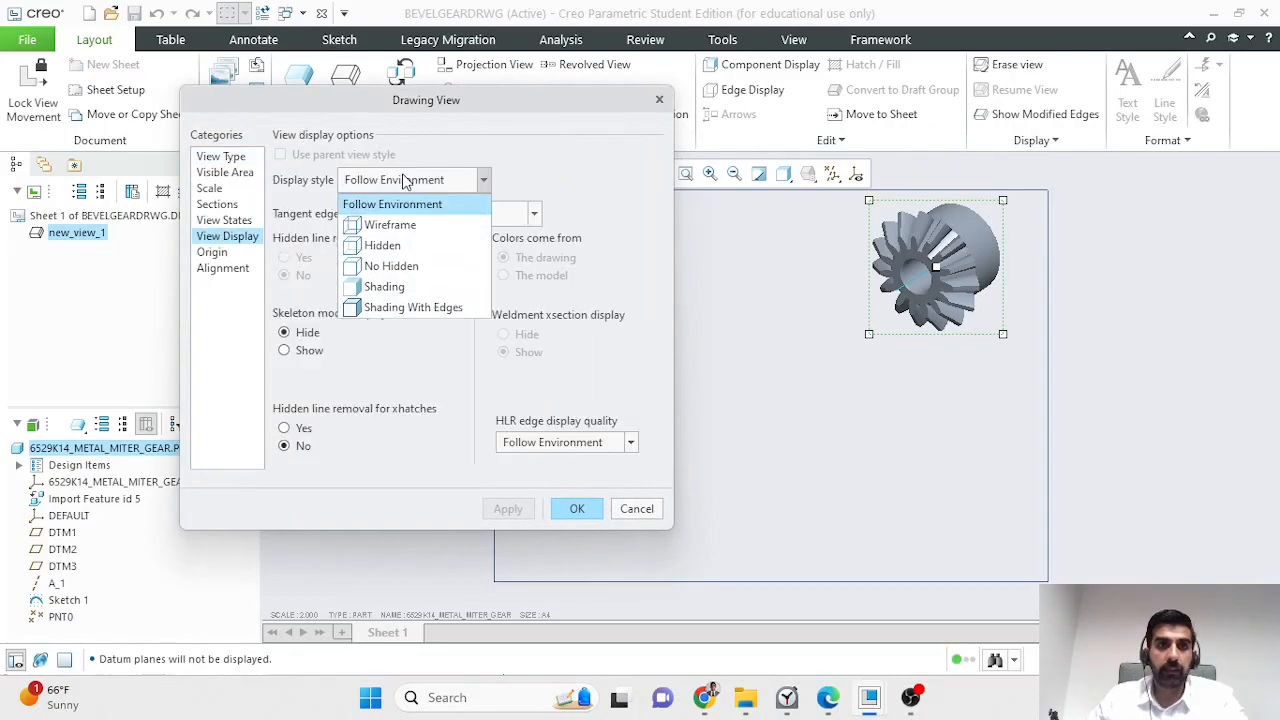
pyautogui.click(400, 310)
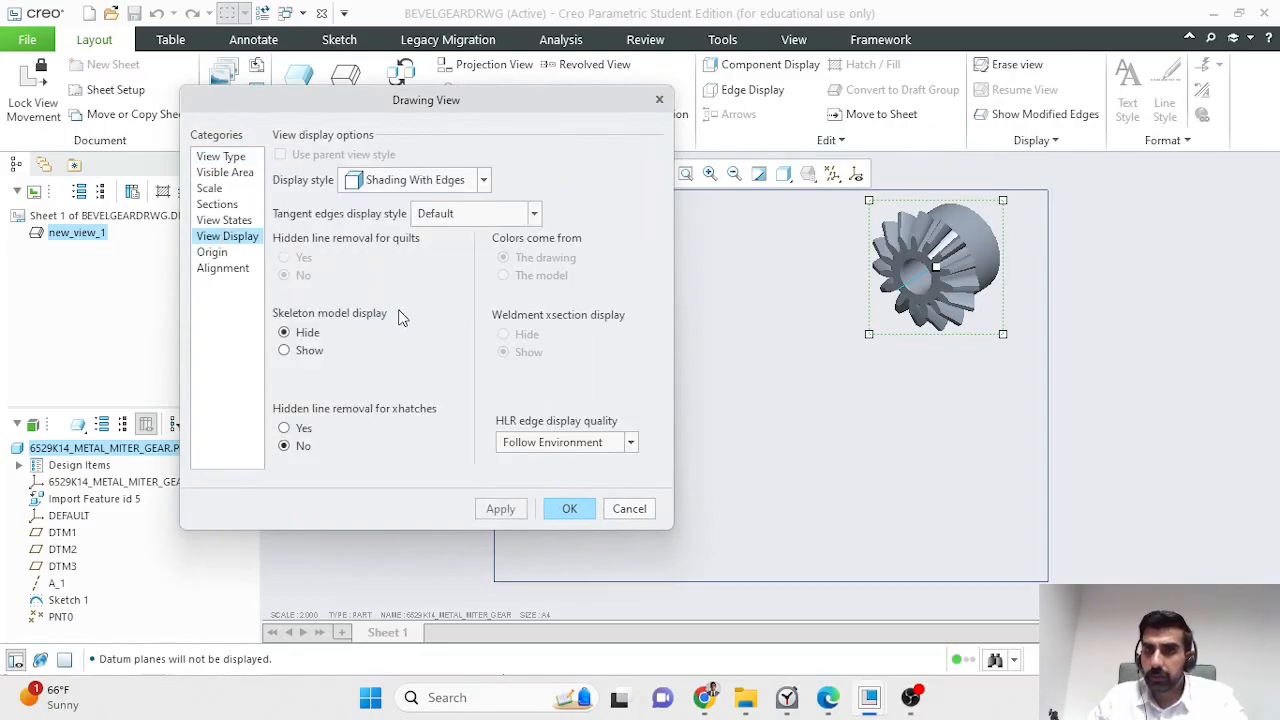
pyautogui.click(507, 507)
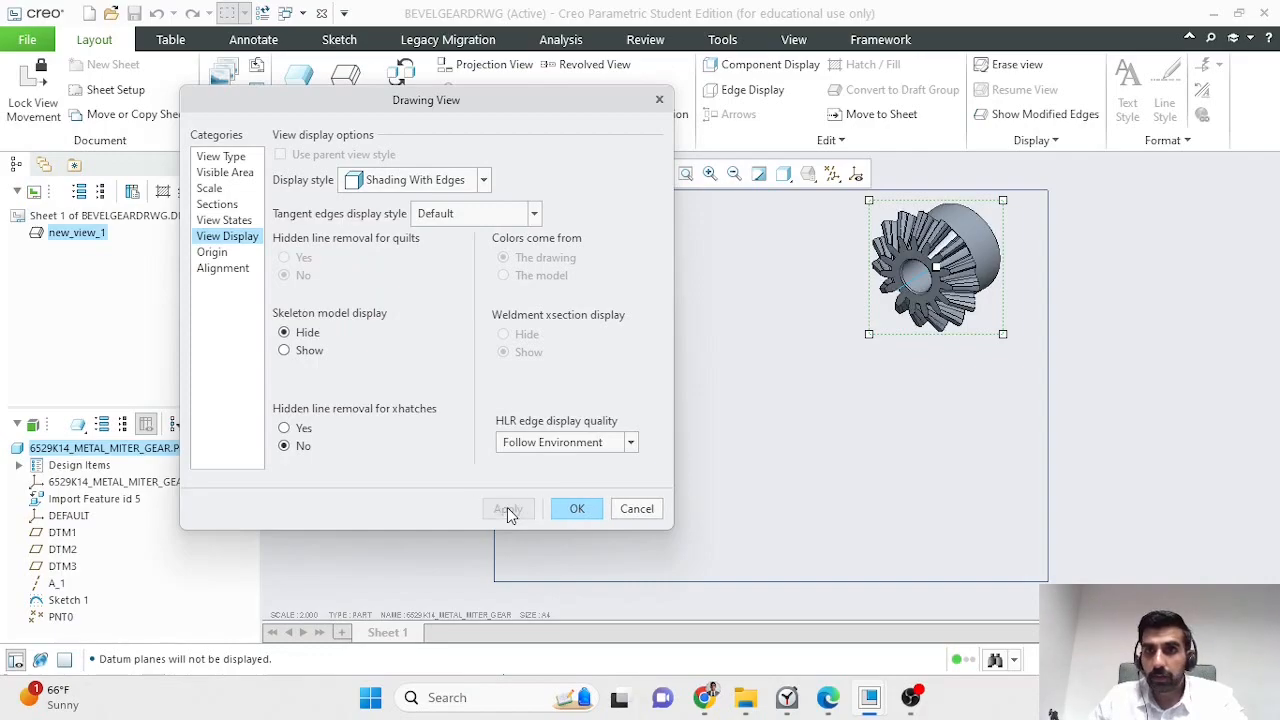
pyautogui.click(594, 508)
pyautogui.click(1177, 312)
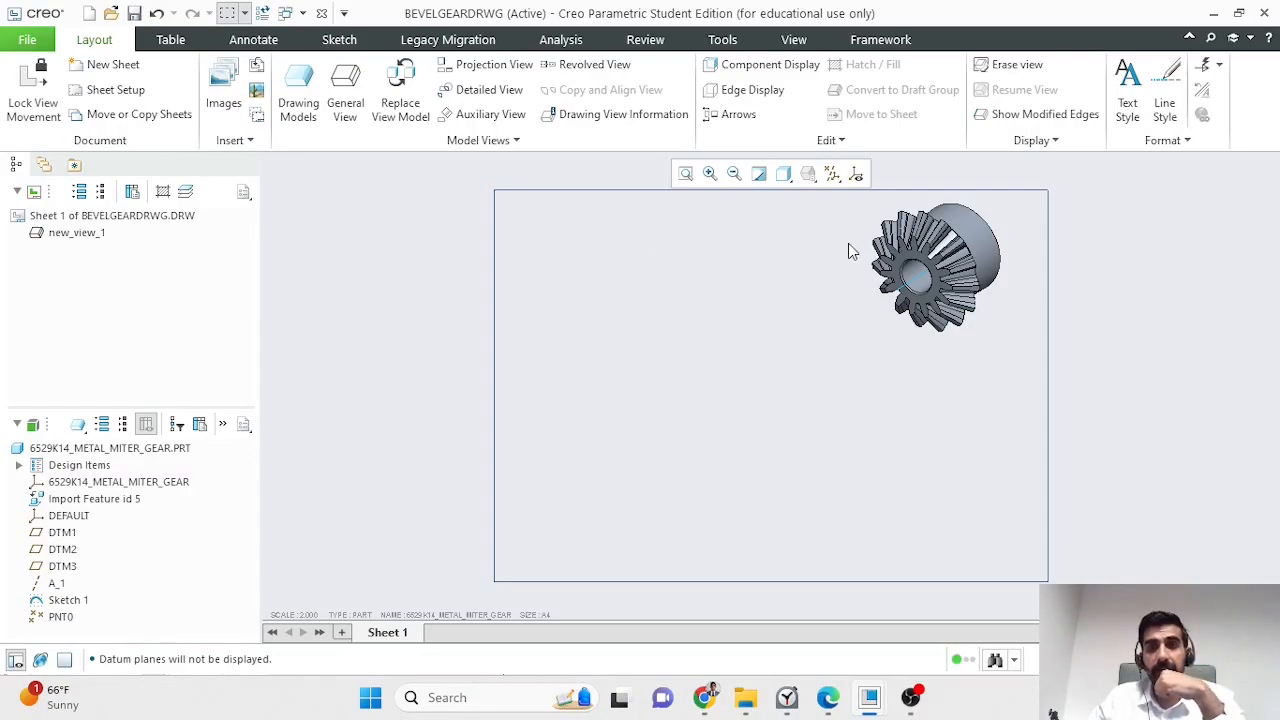
# Step: Move the gear view slightly down and inward from the sheet's upper-right corner
pyautogui.click(957, 243)
pyautogui.moveTo(958, 240)
pyautogui.mouseDown()
pyautogui.moveTo(969, 230)
pyautogui.moveTo(941, 256)
pyautogui.mouseUp()
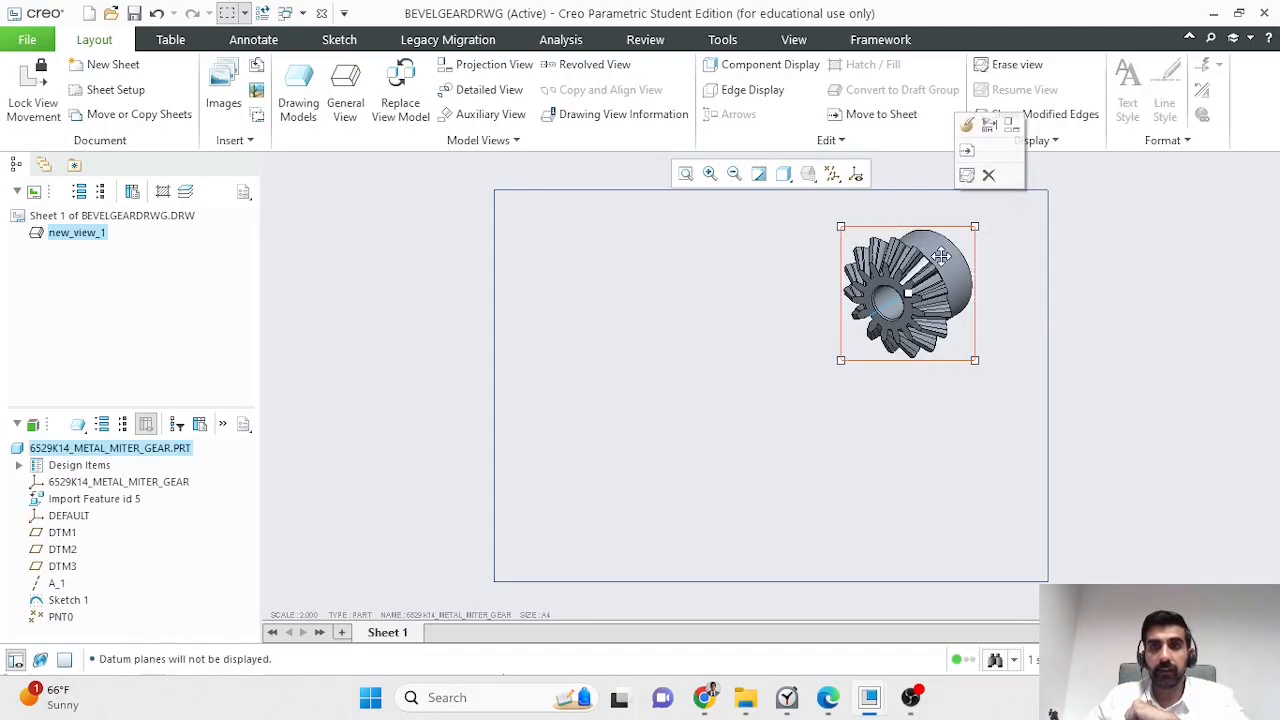
pyautogui.click(1088, 279)
# Step: Lock view movement and select the gear view to test that it stays fixed
pyautogui.click(33, 95)
pyautogui.click(938, 283)
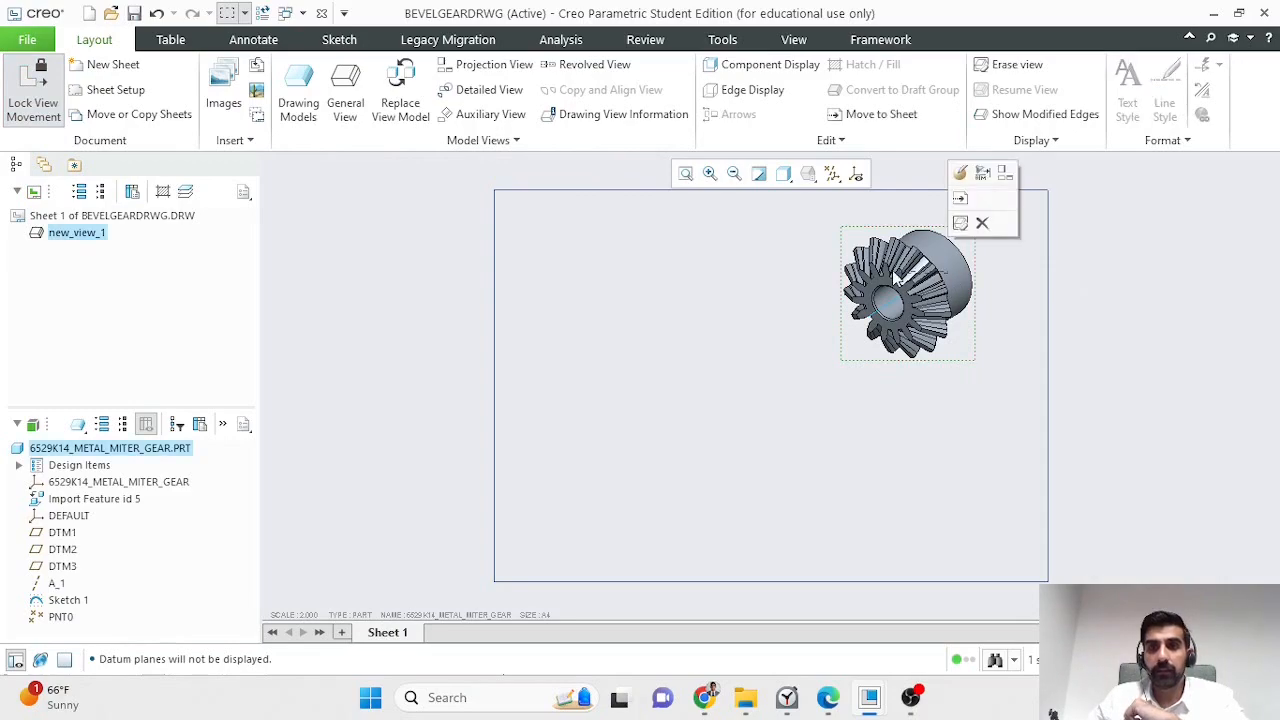
pyautogui.click(1094, 306)
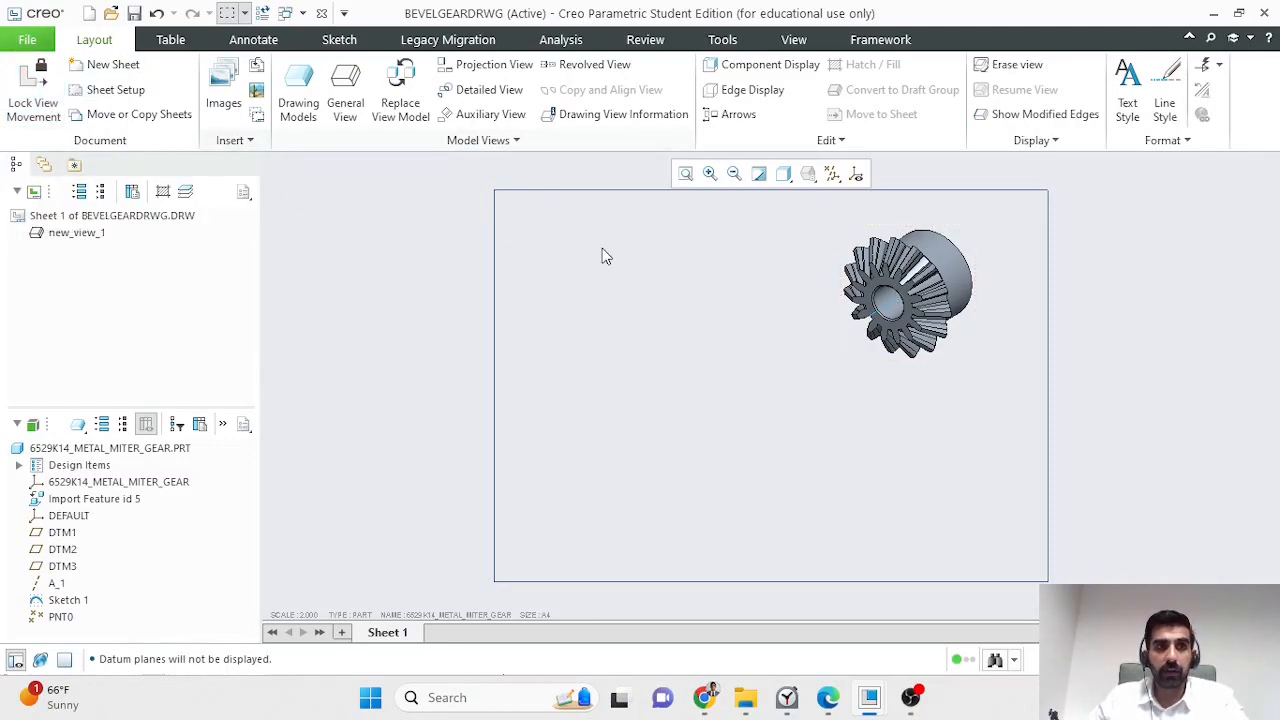
# Step: With view movement unlocked, move the gear view back toward the sheet's right edge and deselect it
pyautogui.click(880, 303)
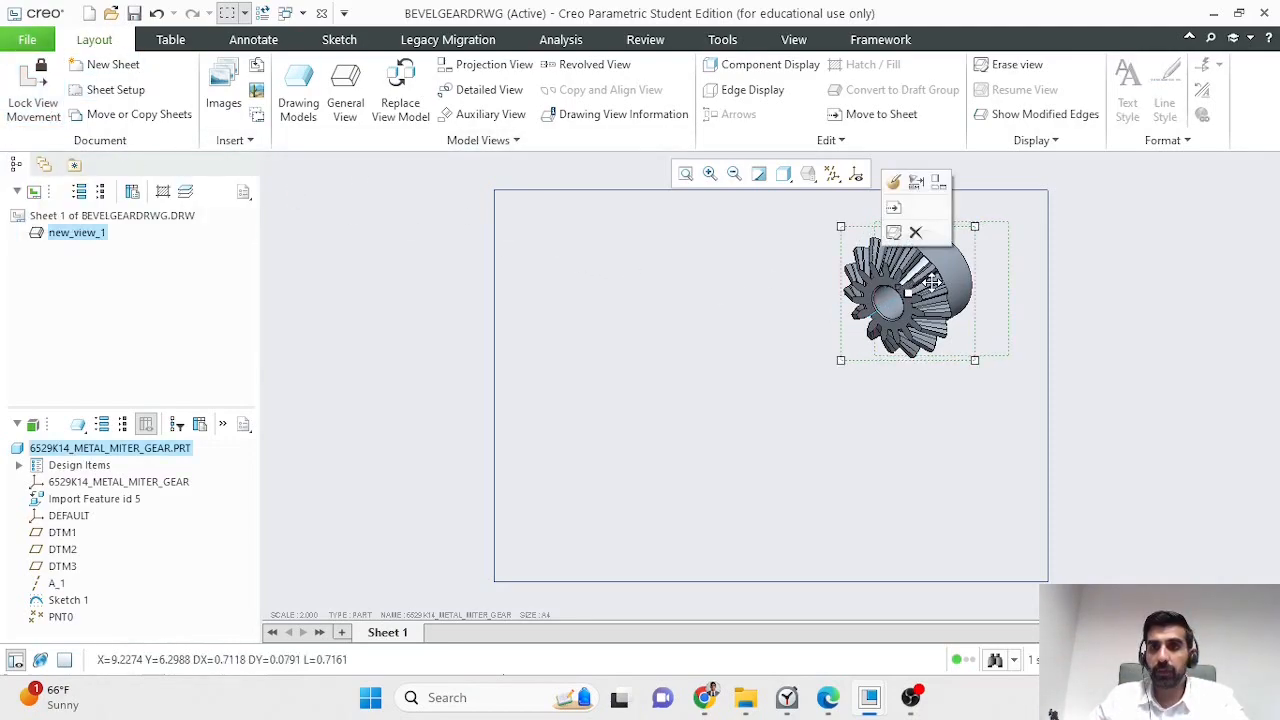
pyautogui.moveTo(931, 283); pyautogui.dragTo(965, 276)
pyautogui.click(1100, 299)
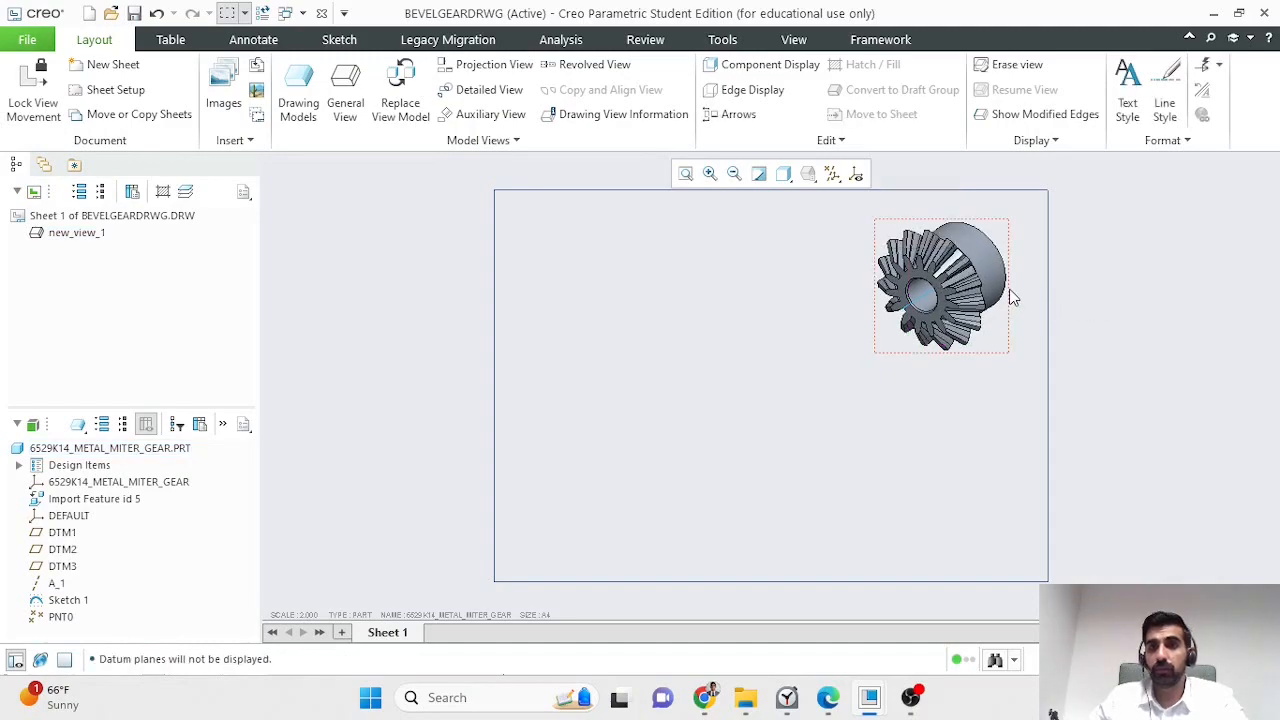
pyautogui.click(348, 104)
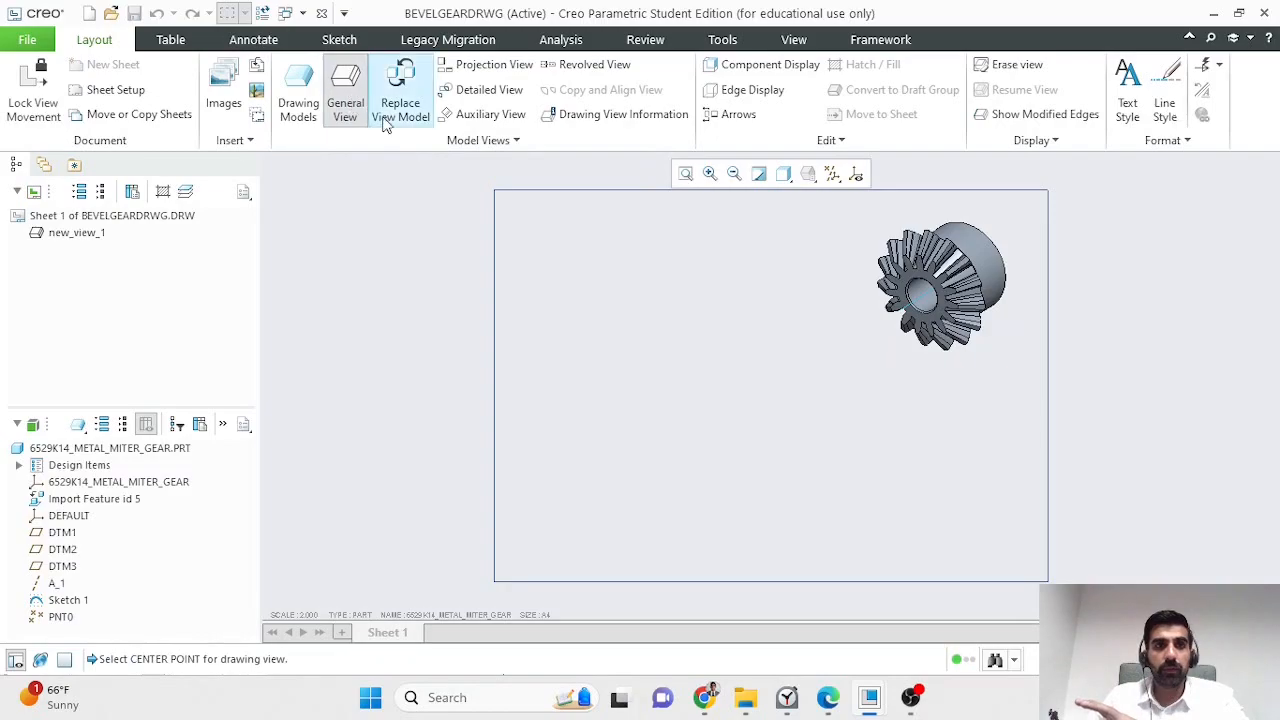
pyautogui.click(584, 275)
pyautogui.moveTo(537, 105)
pyautogui.mouseDown()
pyautogui.moveTo(1032, 170)
pyautogui.moveTo(545, 168)
pyautogui.moveTo(632, 247)
pyautogui.mouseUp()
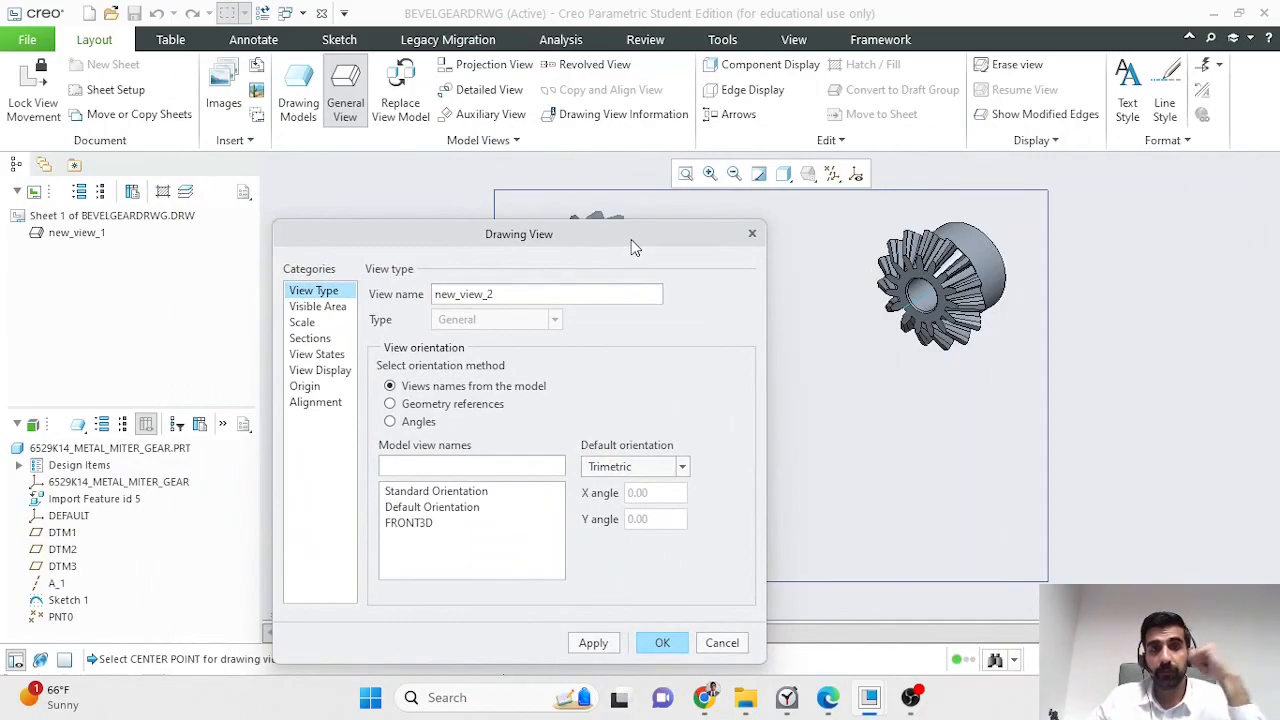
pyautogui.moveTo(631, 239); pyautogui.dragTo(1052, 145)
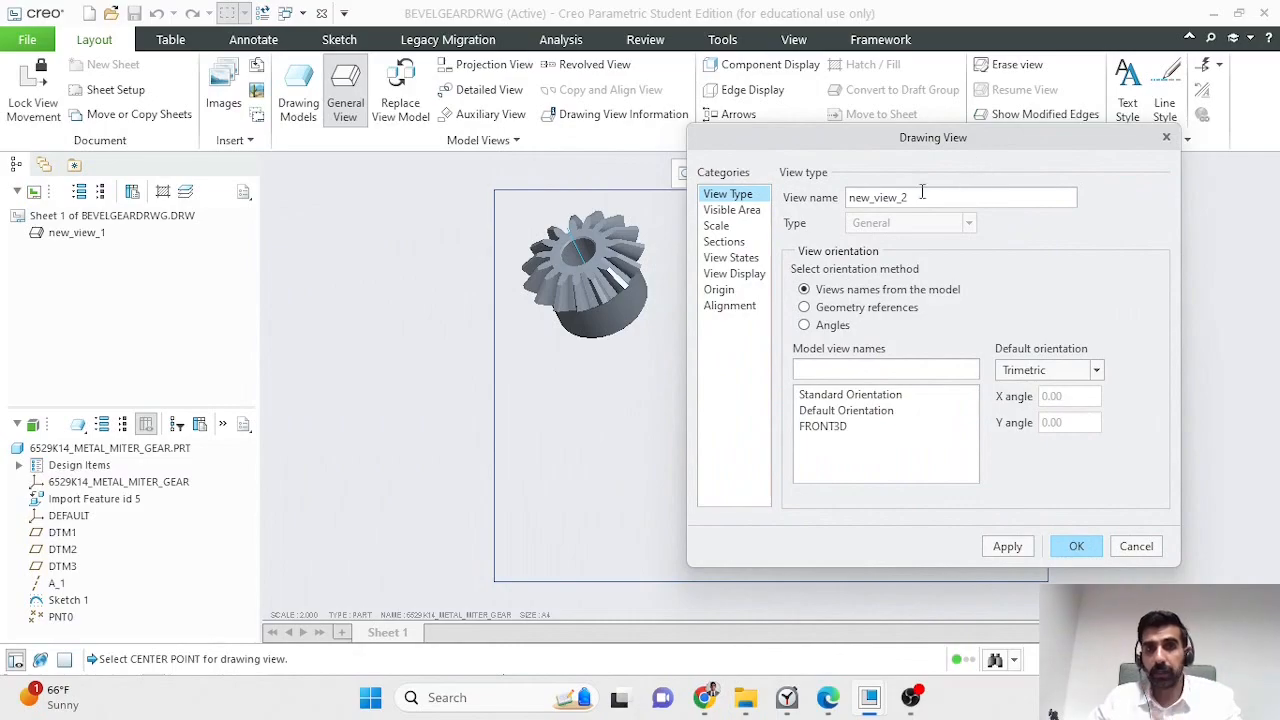
pyautogui.moveTo(855, 142)
pyautogui.mouseDown()
pyautogui.moveTo(500, 140)
pyautogui.moveTo(423, 184)
pyautogui.moveTo(248, 152)
pyautogui.mouseUp()
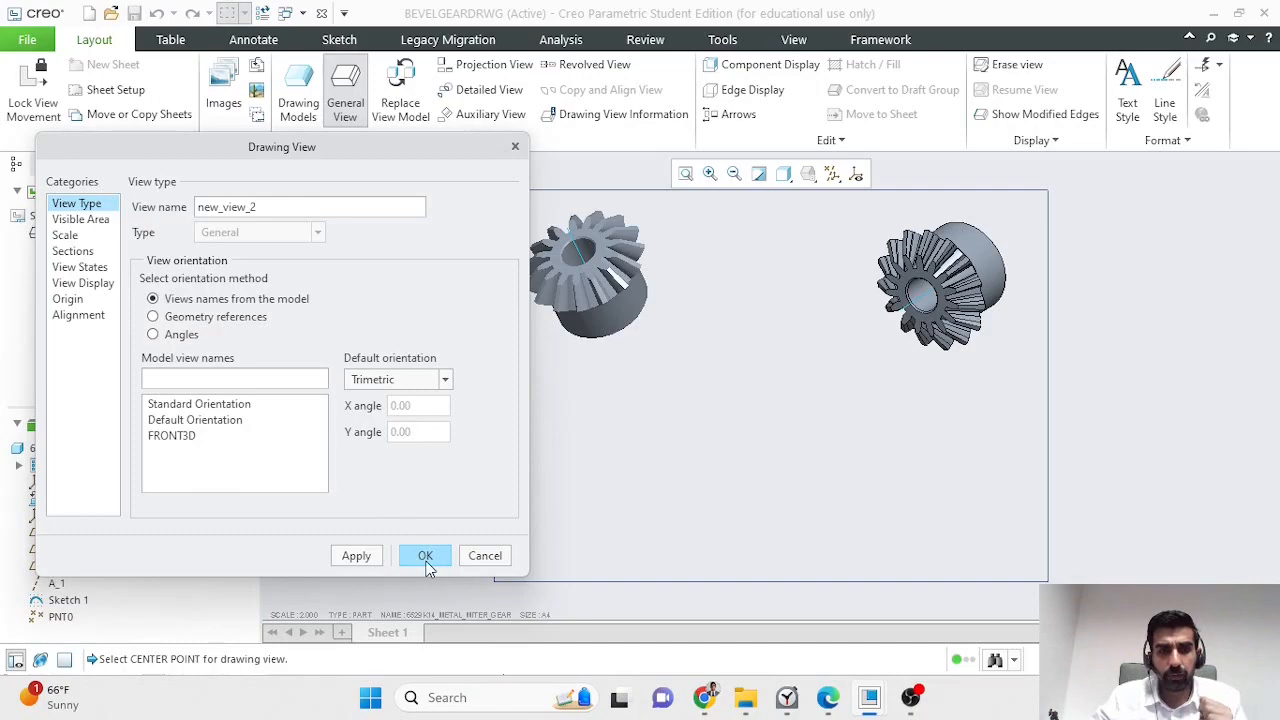
pyautogui.click(482, 561)
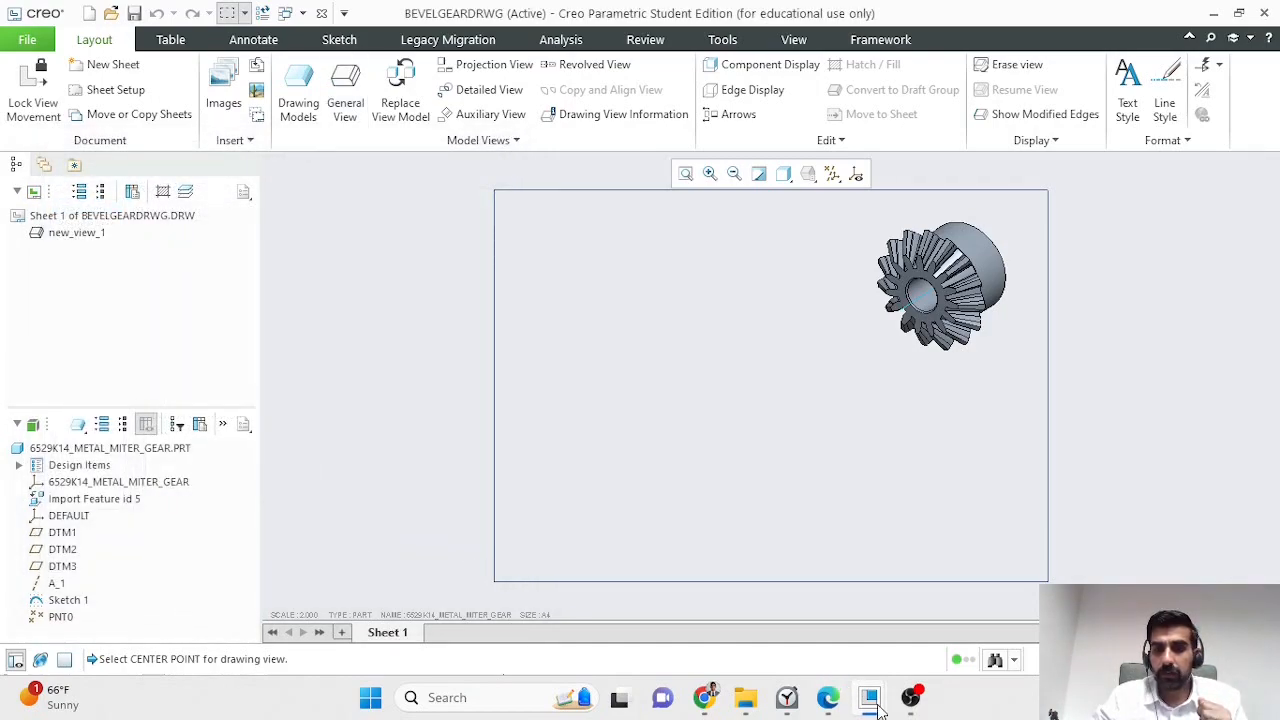
# Step: Switch to the miter gear part window, rotate the model, and check its saved orientations in the View Manager
pyautogui.click(943, 632)
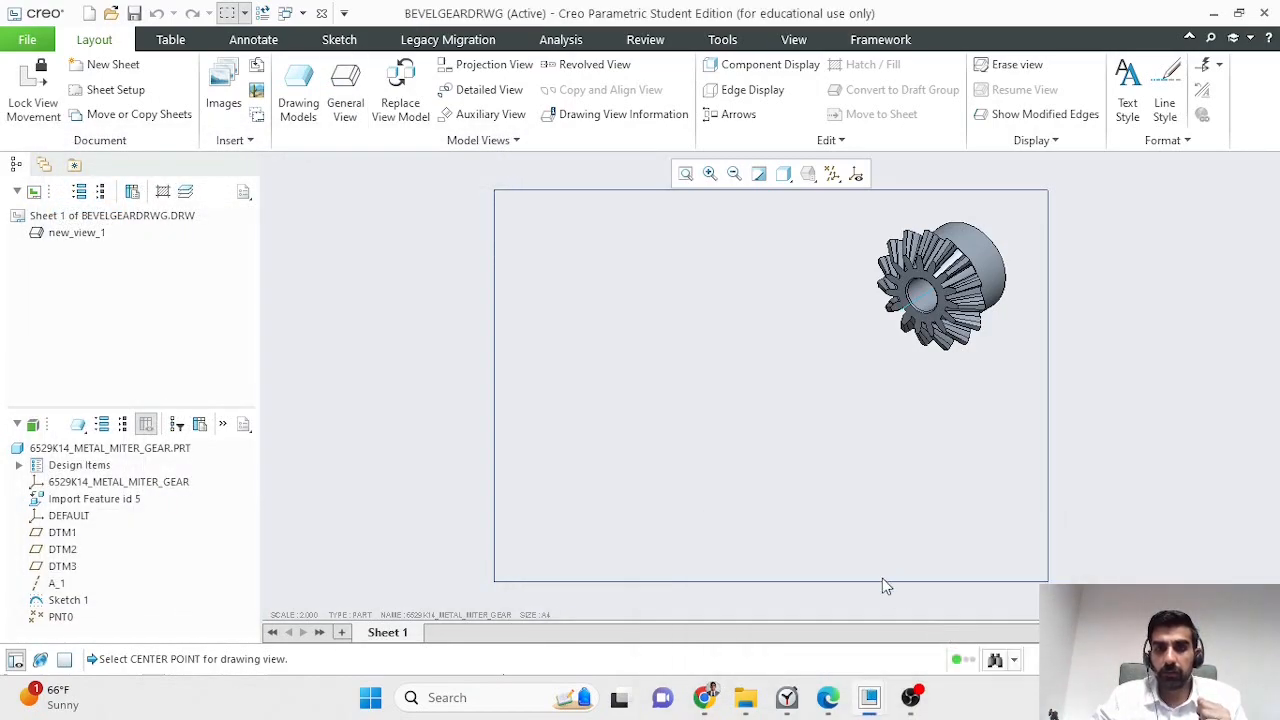
pyautogui.moveTo(869, 697)
pyautogui.click(834, 631)
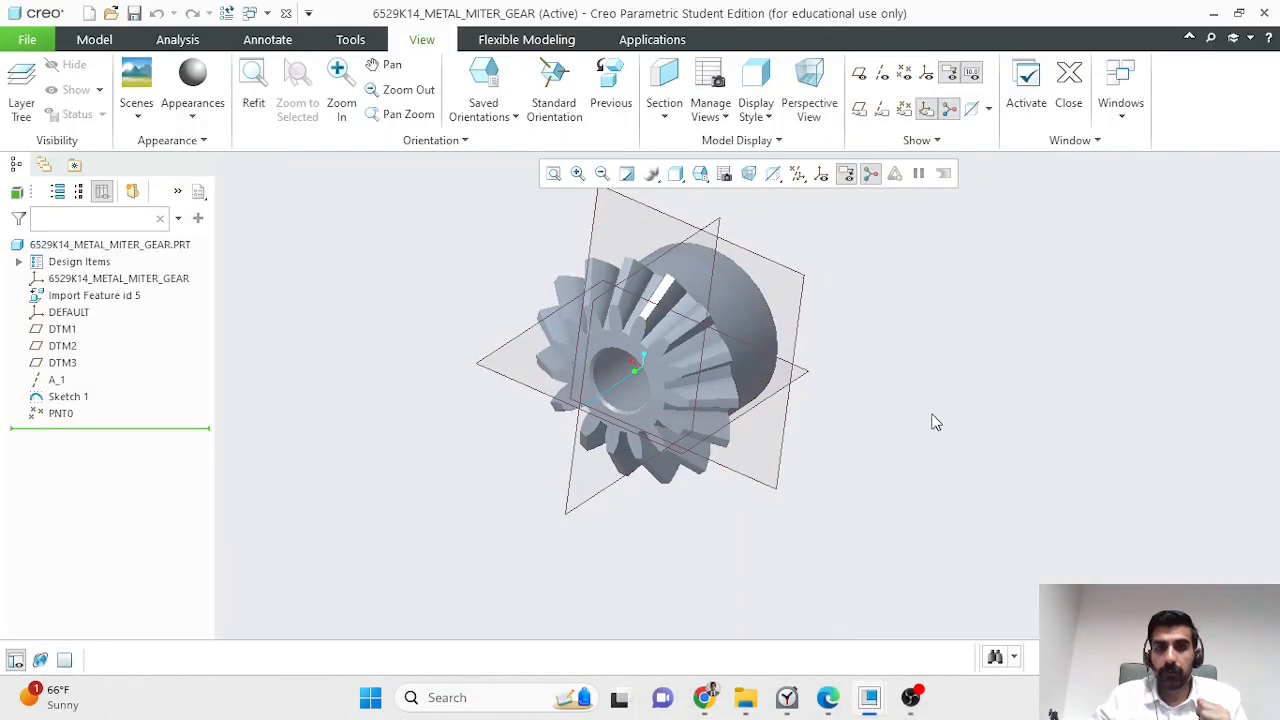
pyautogui.scroll(3, 940, 400)
pyautogui.moveTo(954, 349); pyautogui.dragTo(857, 378, button='middle')
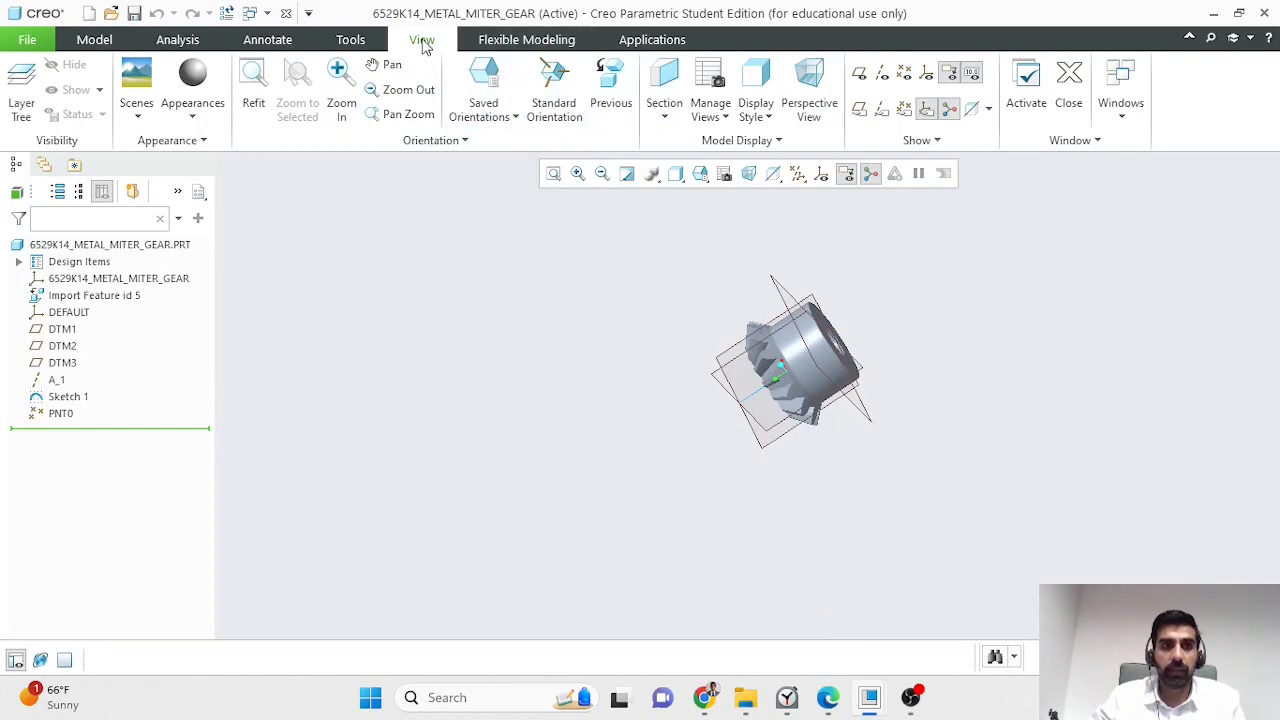
pyautogui.moveTo(909, 466); pyautogui.dragTo(948, 454, button='middle')
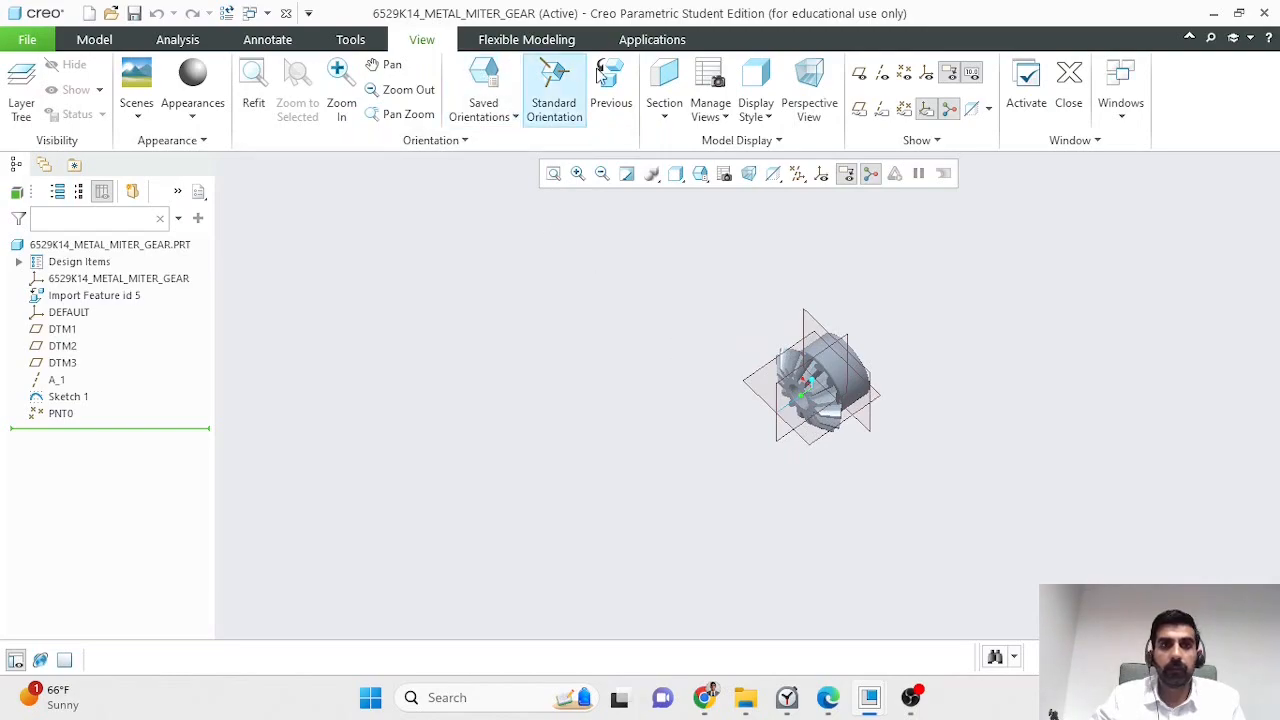
pyautogui.click(716, 78)
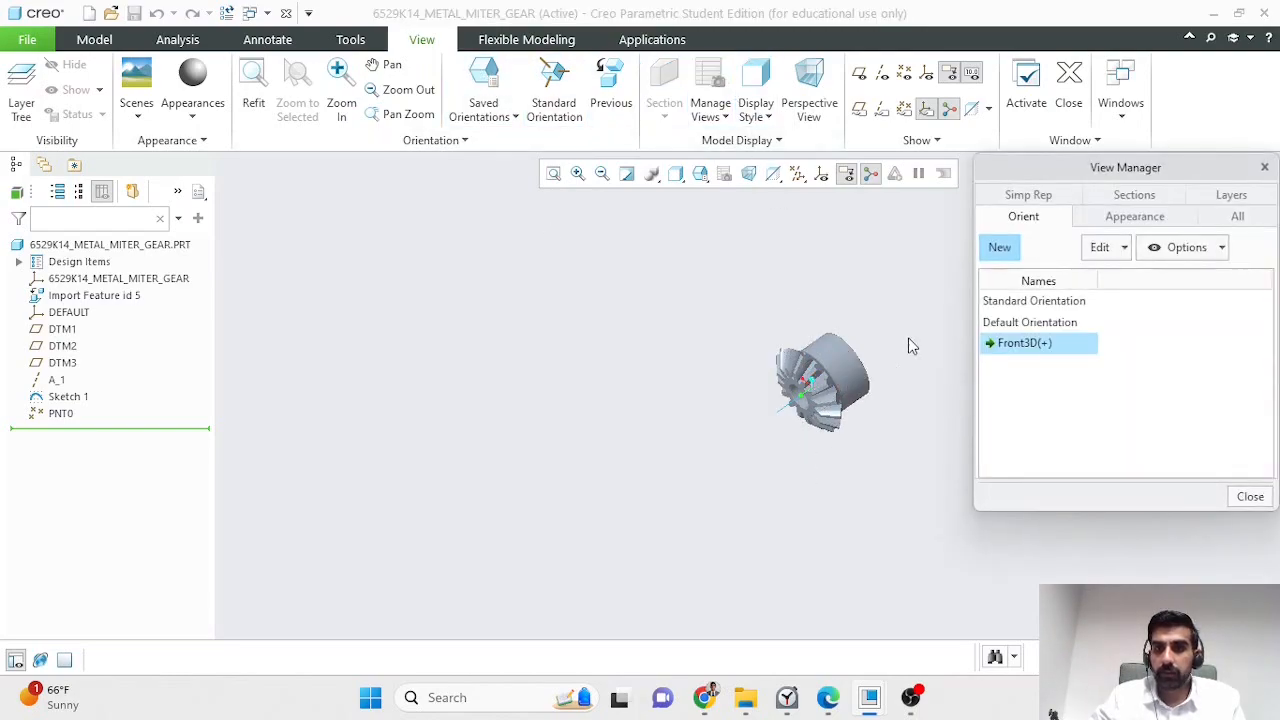
pyautogui.click(1264, 167)
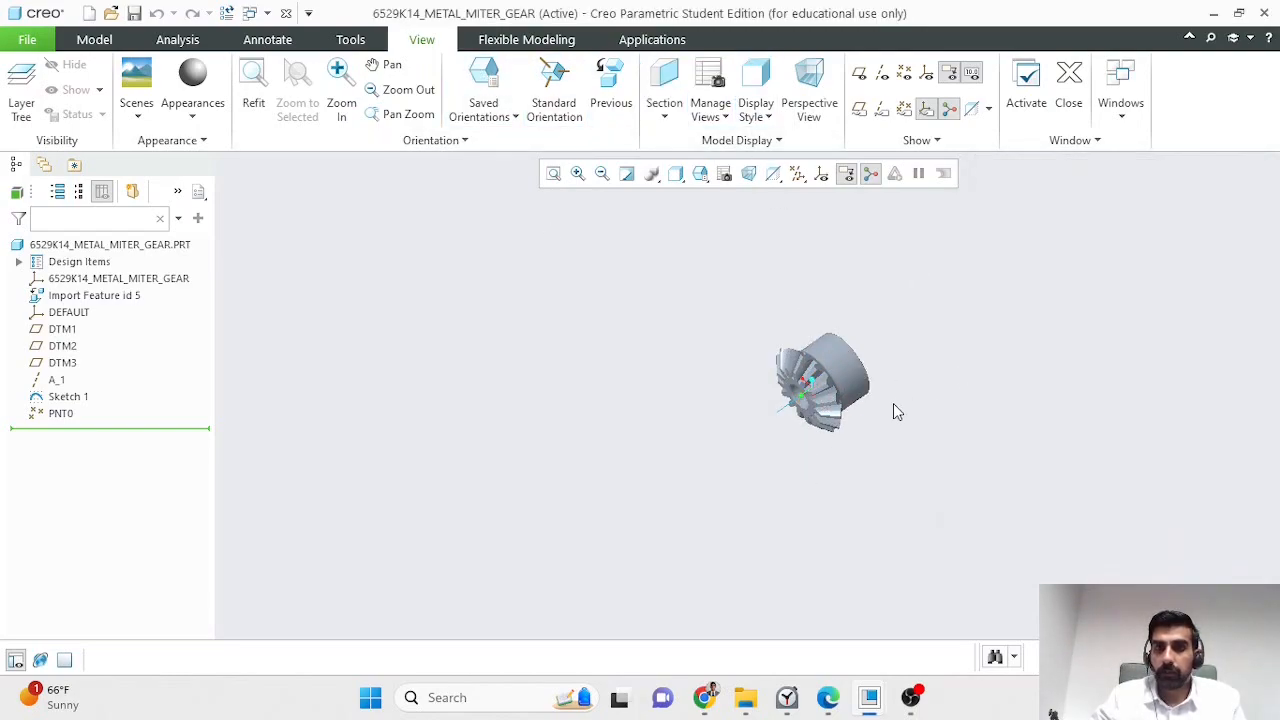
# Step: Turn on datum plane display for the gear model
pyautogui.scroll(3, 897, 411)
pyautogui.click(795, 175)
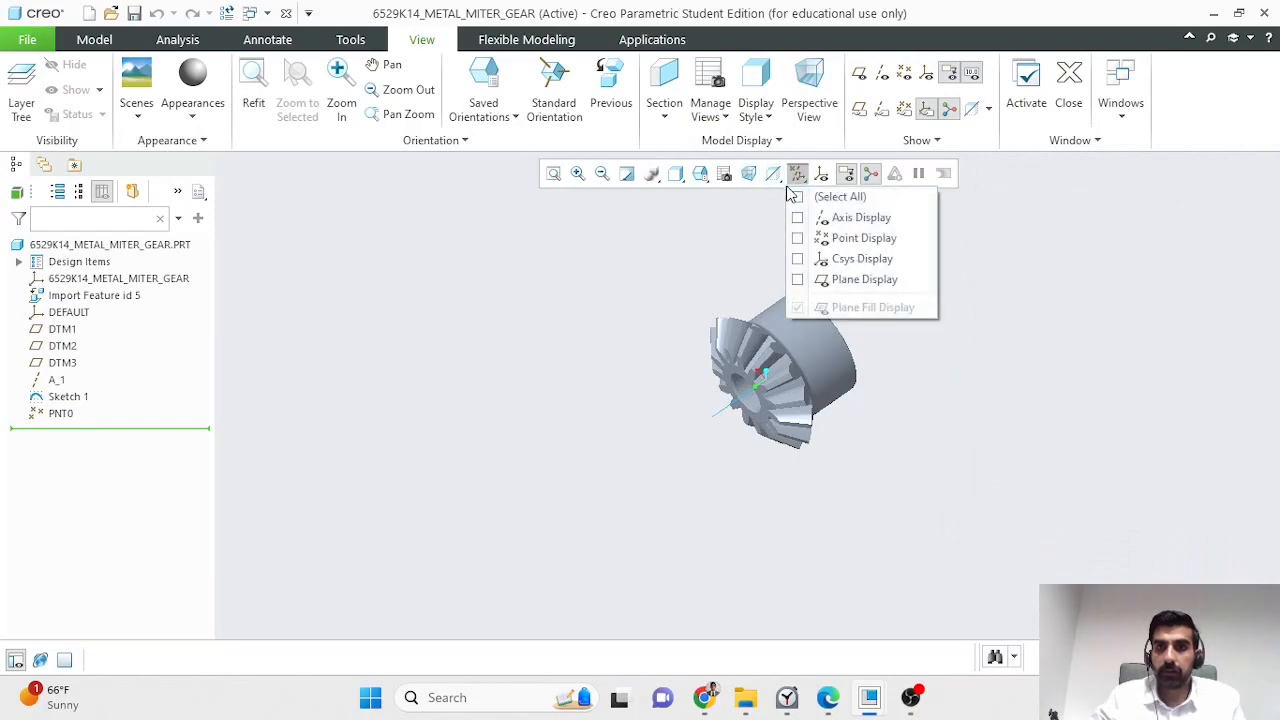
pyautogui.click(798, 280)
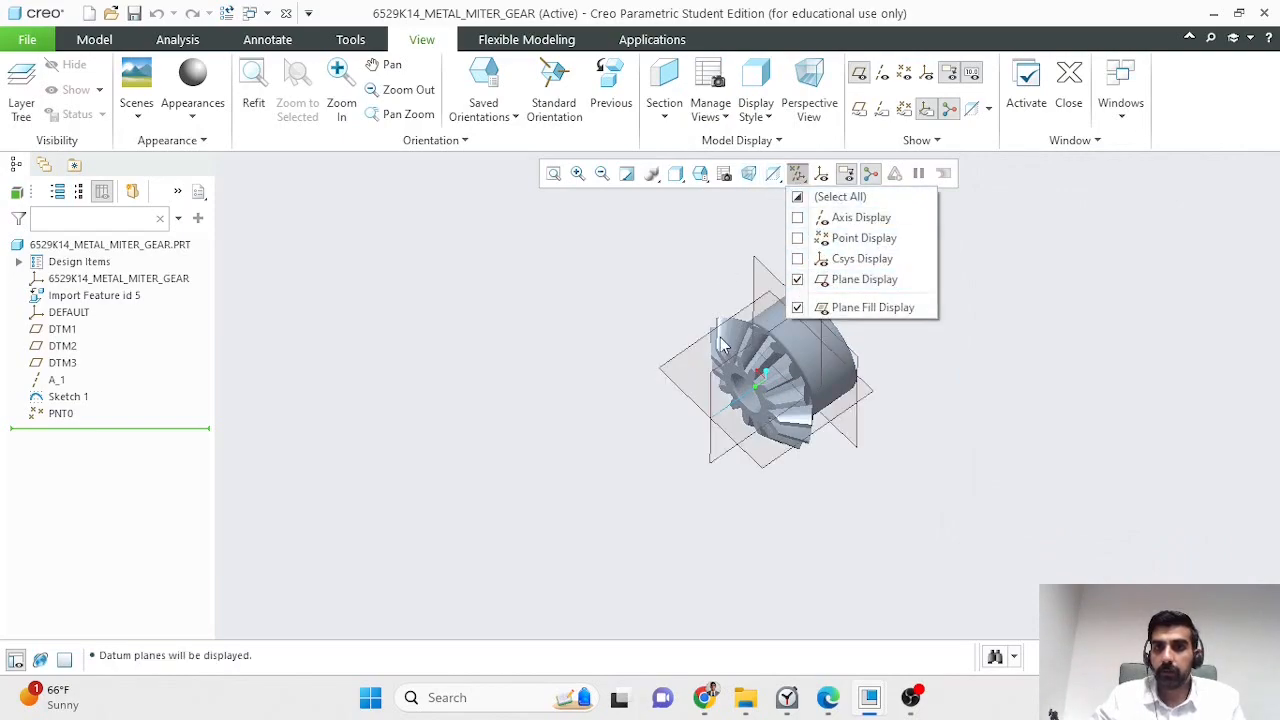
# Step: Select datum plane DTM3 and orient the gear model normal to it
pyautogui.click(670, 387)
pyautogui.click(681, 181)
pyautogui.click(690, 180)
pyautogui.click(698, 176)
pyautogui.click(742, 286)
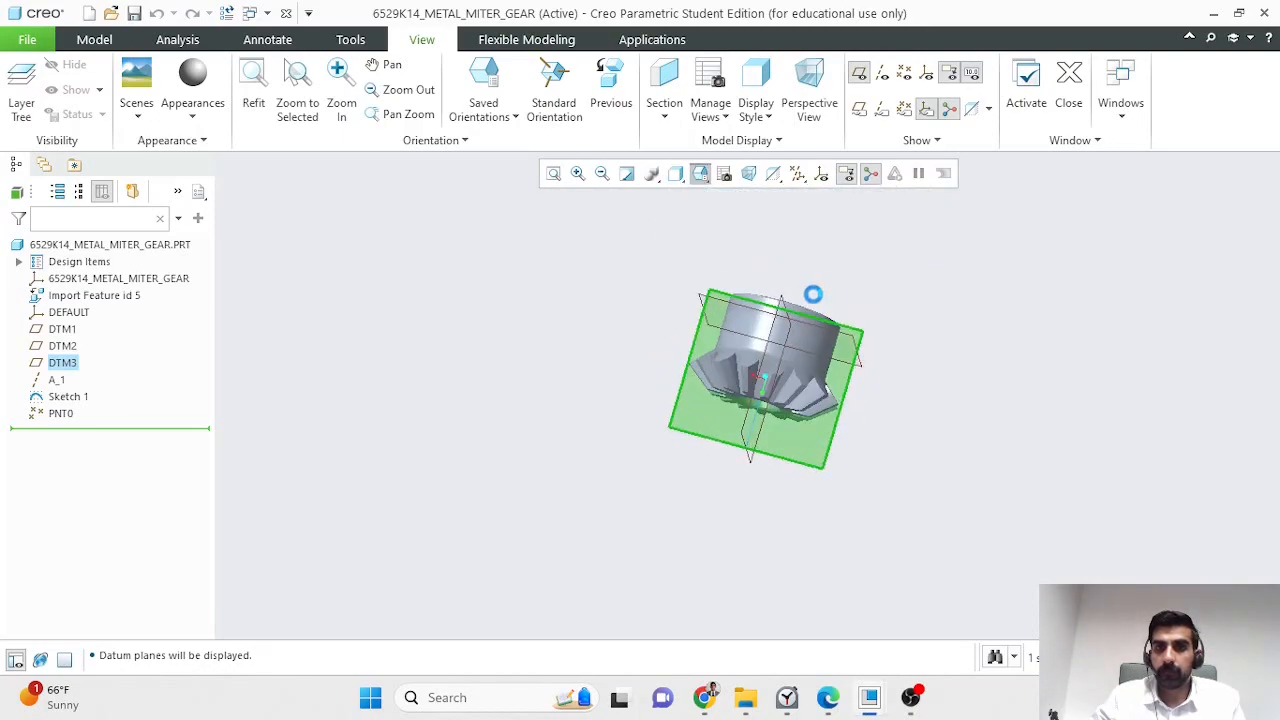
# Step: Save the current gear model orientation in the View Manager as a new view named Top
pyautogui.click(833, 256)
pyautogui.scroll(2, 807, 267)
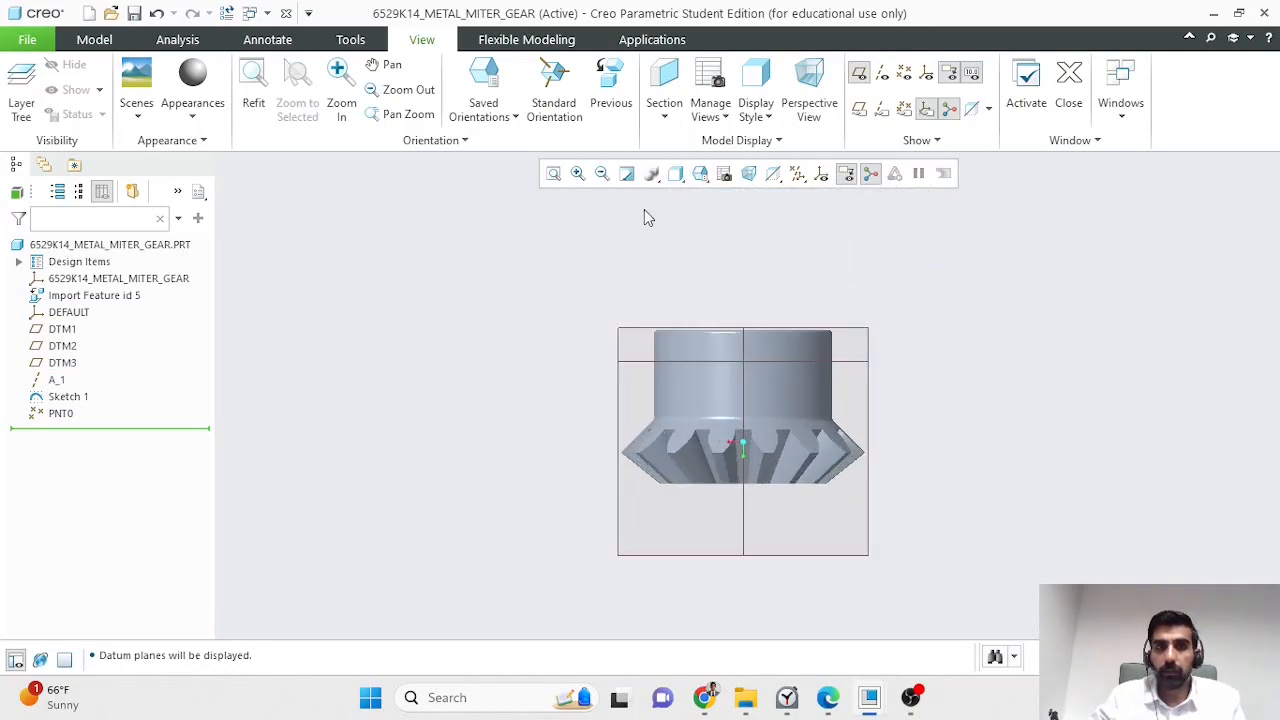
pyautogui.click(710, 88)
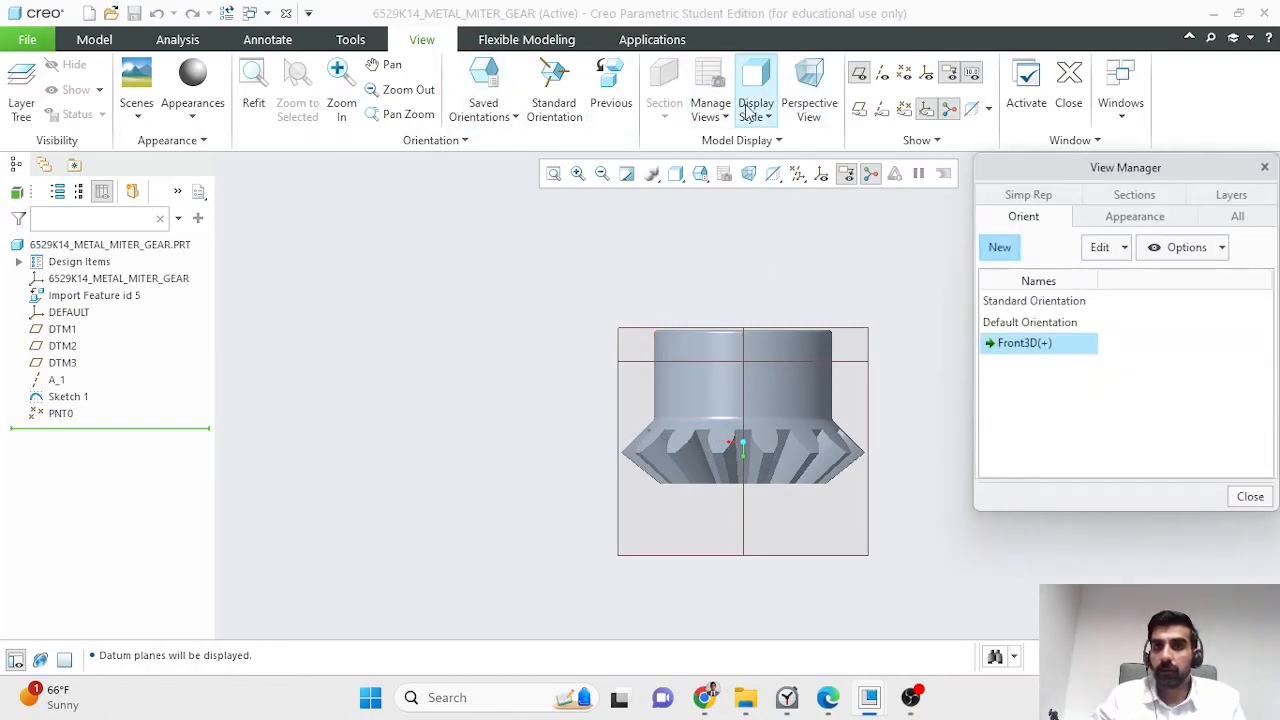
pyautogui.click(1001, 248)
pyautogui.write('Top')
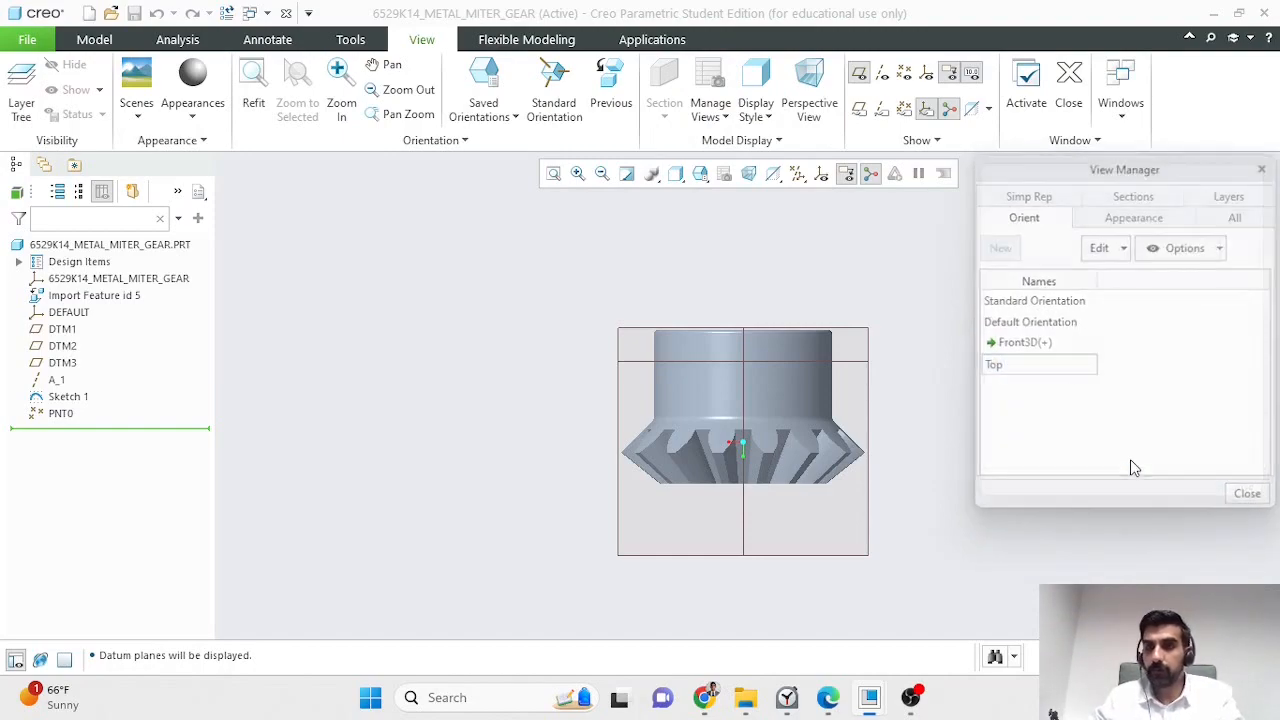
pyautogui.press('Return')
pyautogui.click(1248, 496)
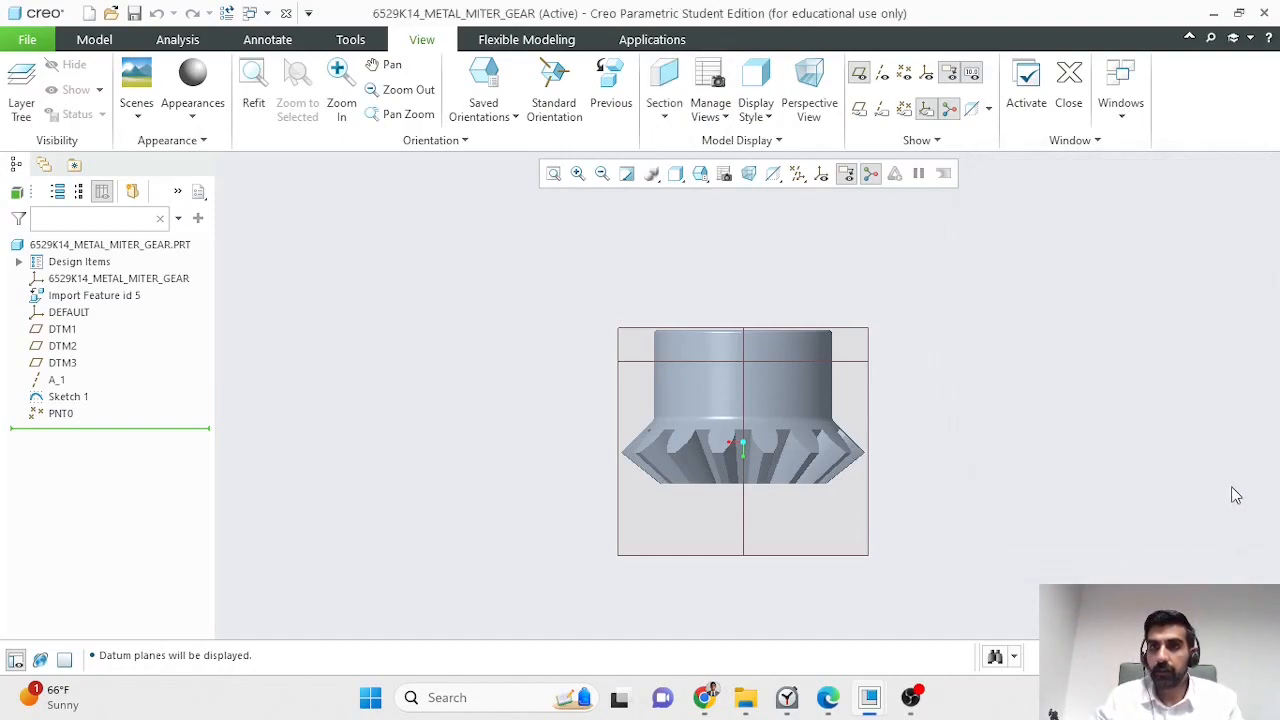
# Step: Return to the drawing window and place a general view in the sheet's upper left area using the TOP model orientation
pyautogui.click(1213, 13)
pyautogui.click(345, 100)
pyautogui.click(609, 280)
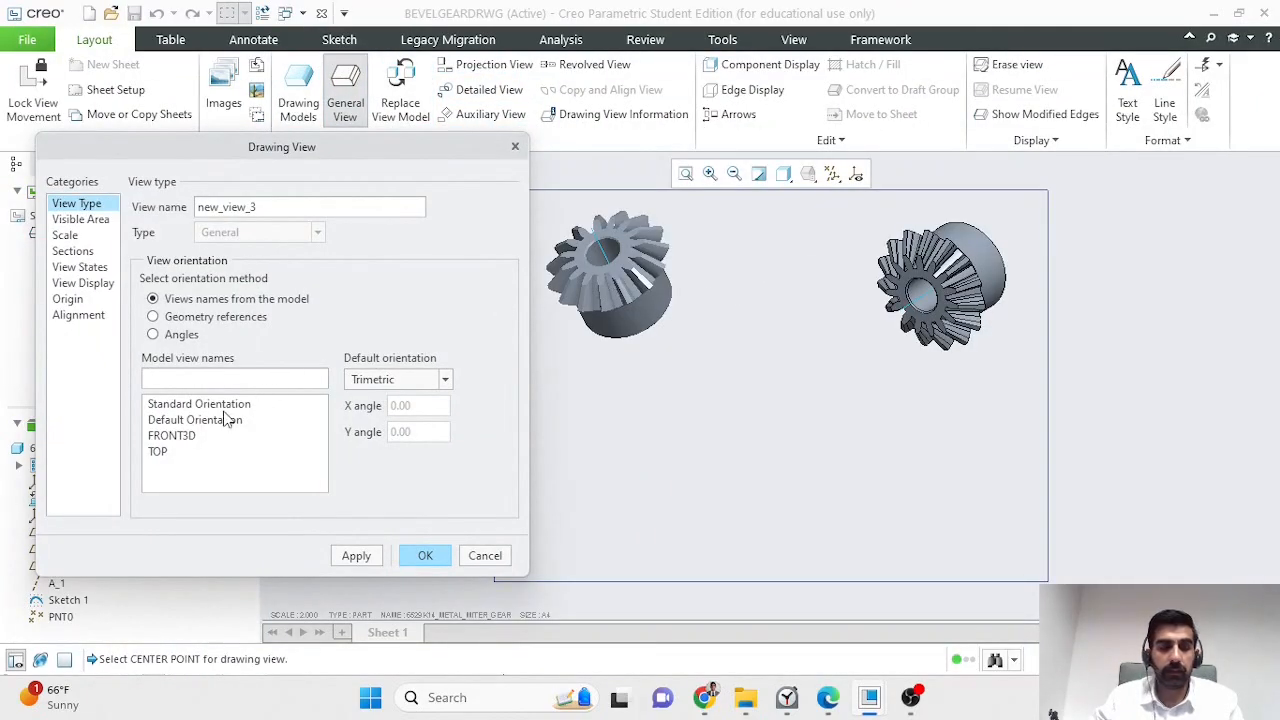
pyautogui.click(162, 451)
pyautogui.click(360, 557)
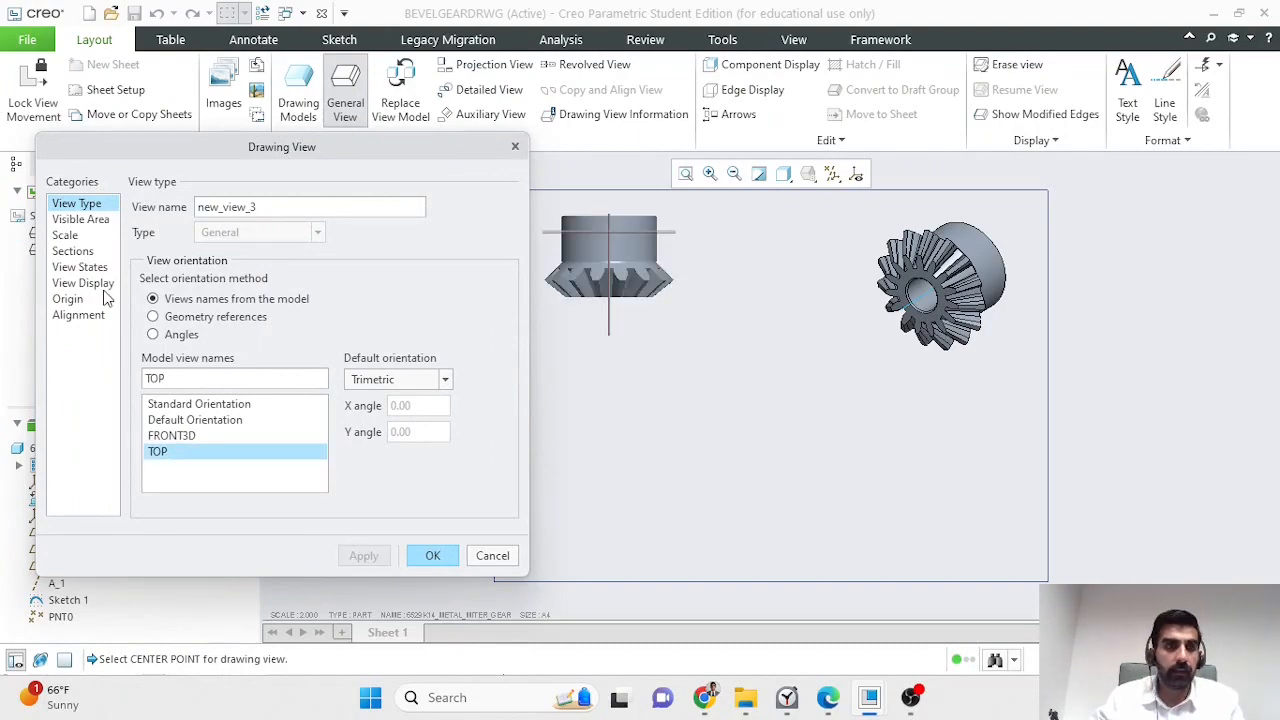
# Step: Set the new TOP view's display style to No Hidden, then move the view slightly down on the sheet
pyautogui.click(89, 253)
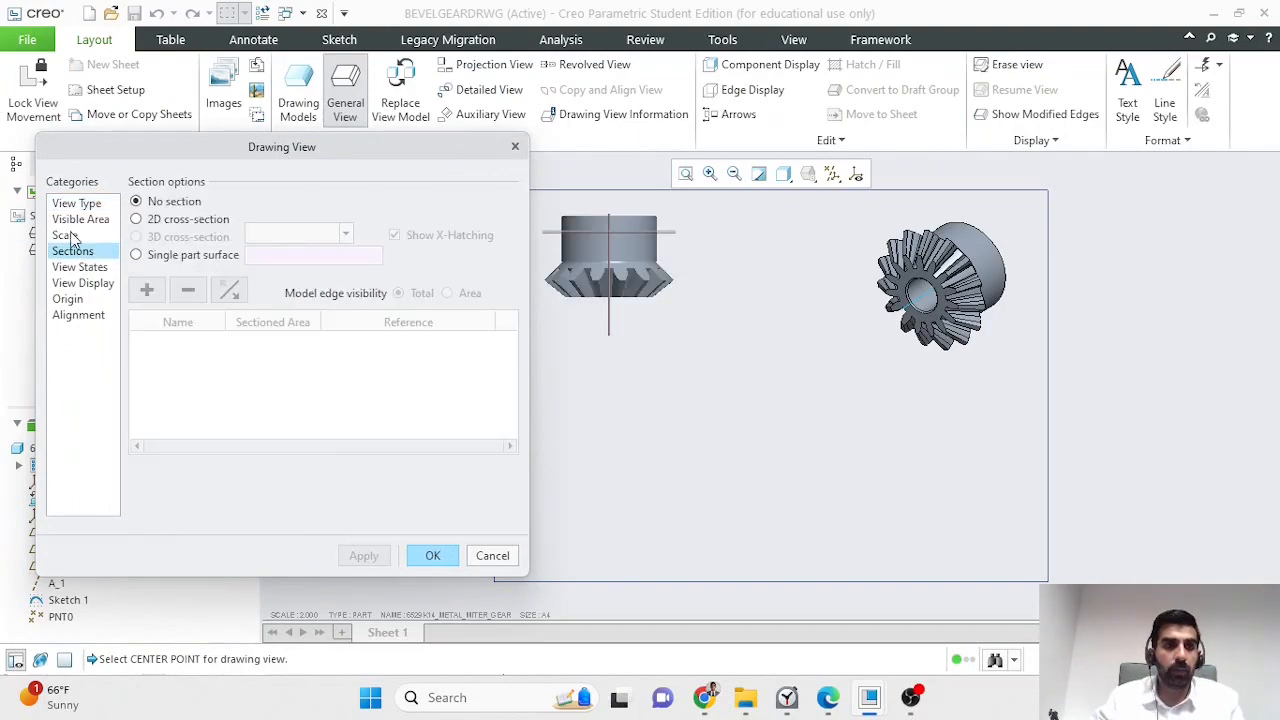
pyautogui.click(69, 237)
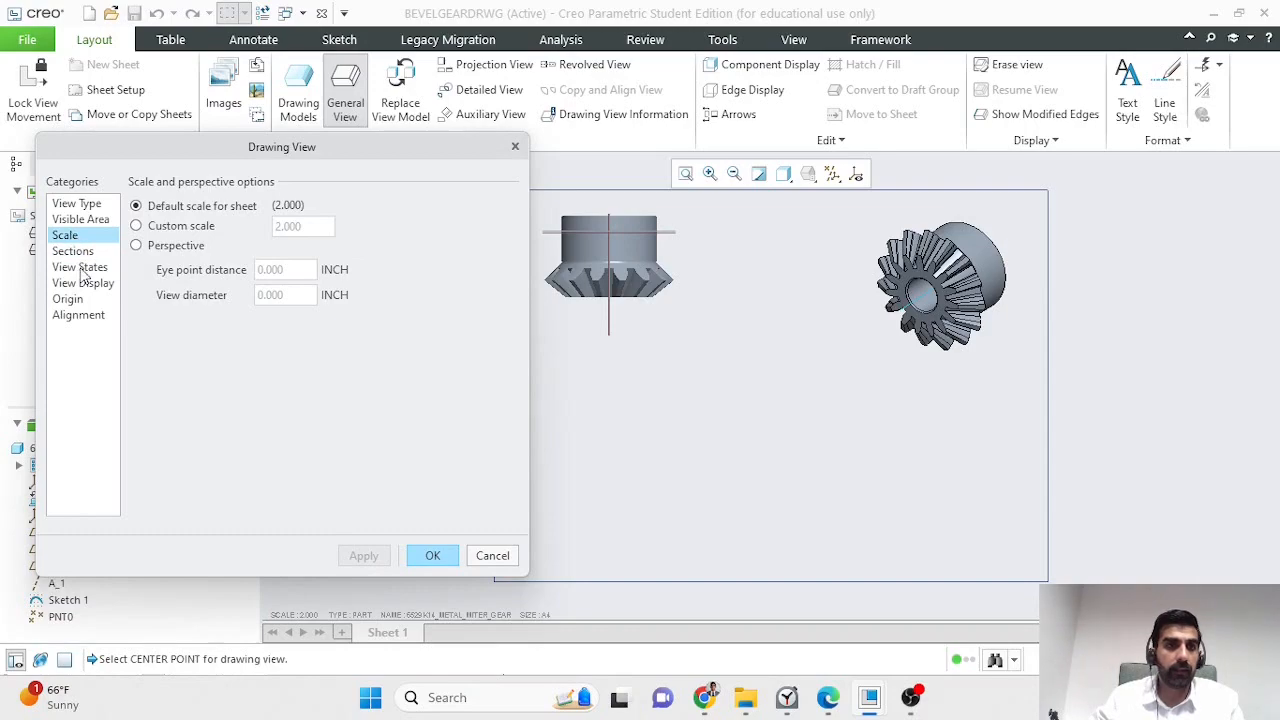
pyautogui.click(88, 268)
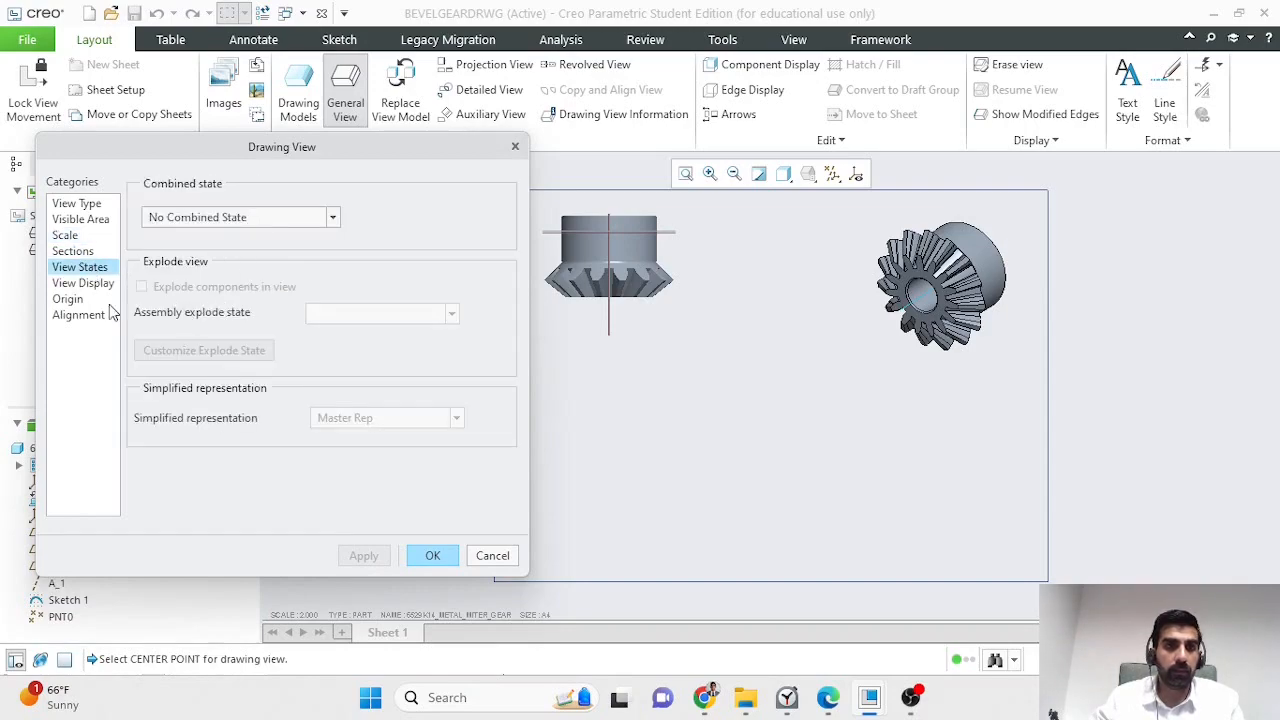
pyautogui.click(84, 283)
pyautogui.click(257, 228)
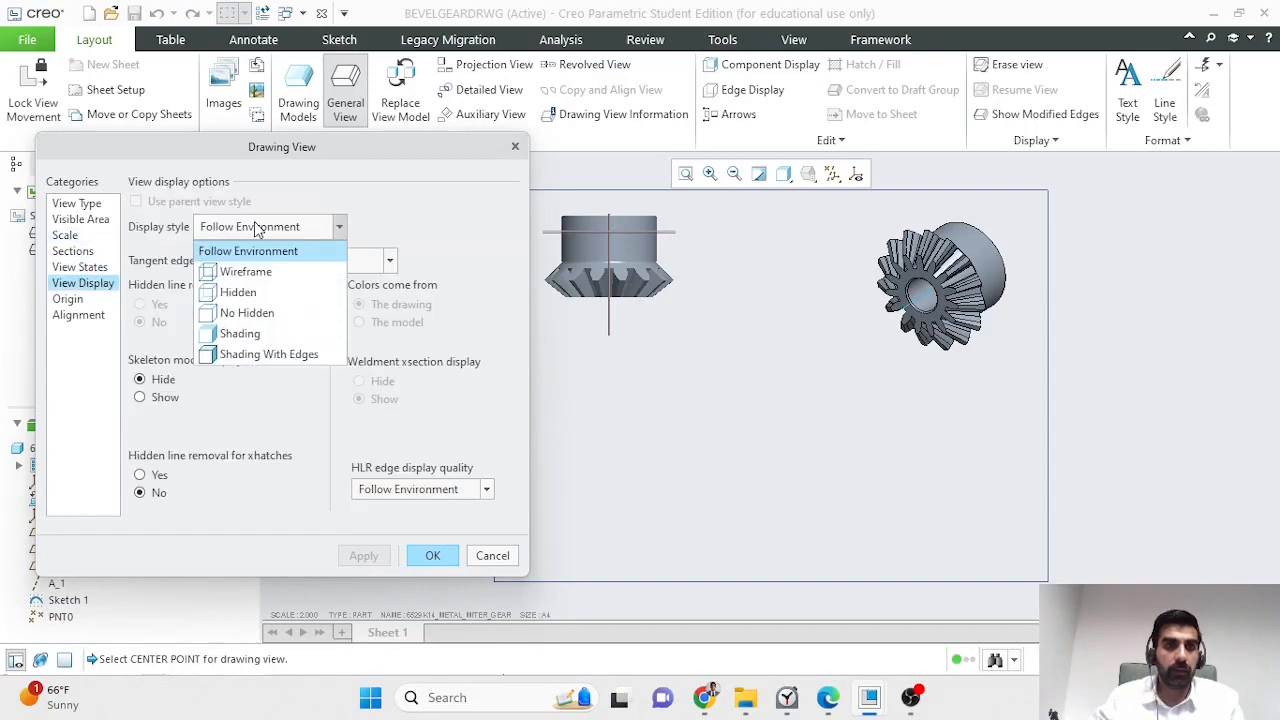
pyautogui.click(247, 313)
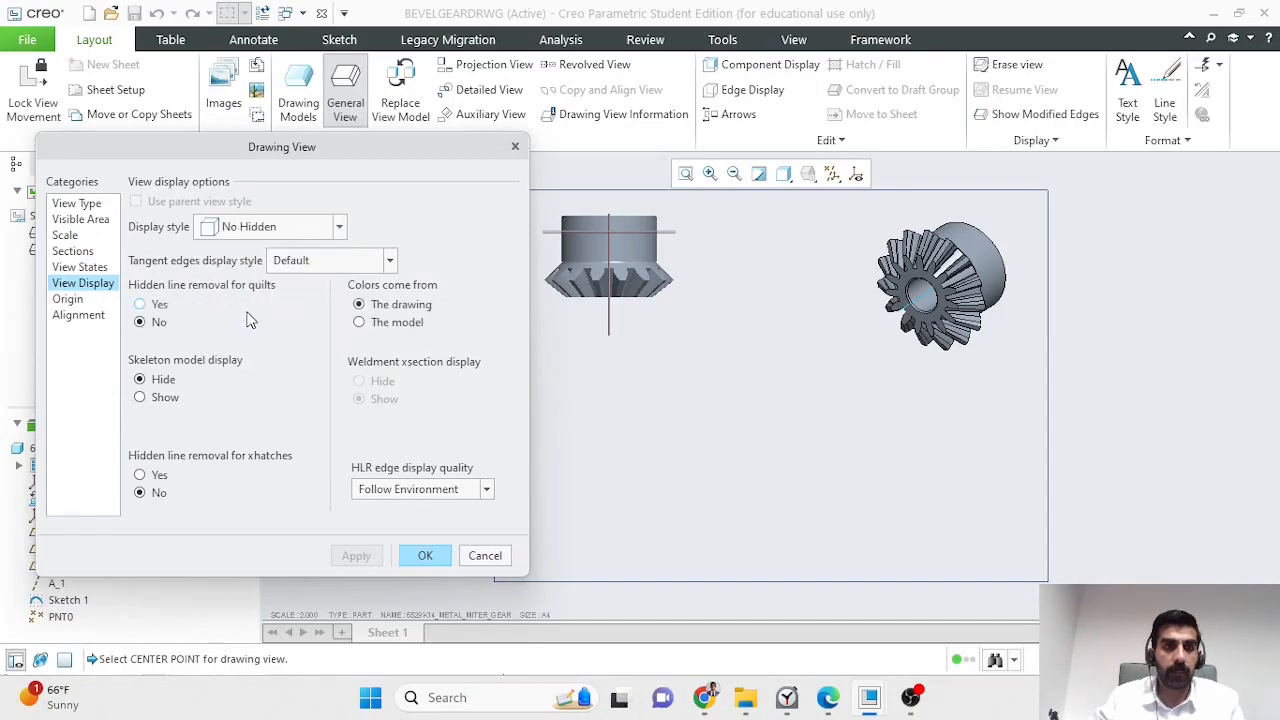
pyautogui.click(360, 555)
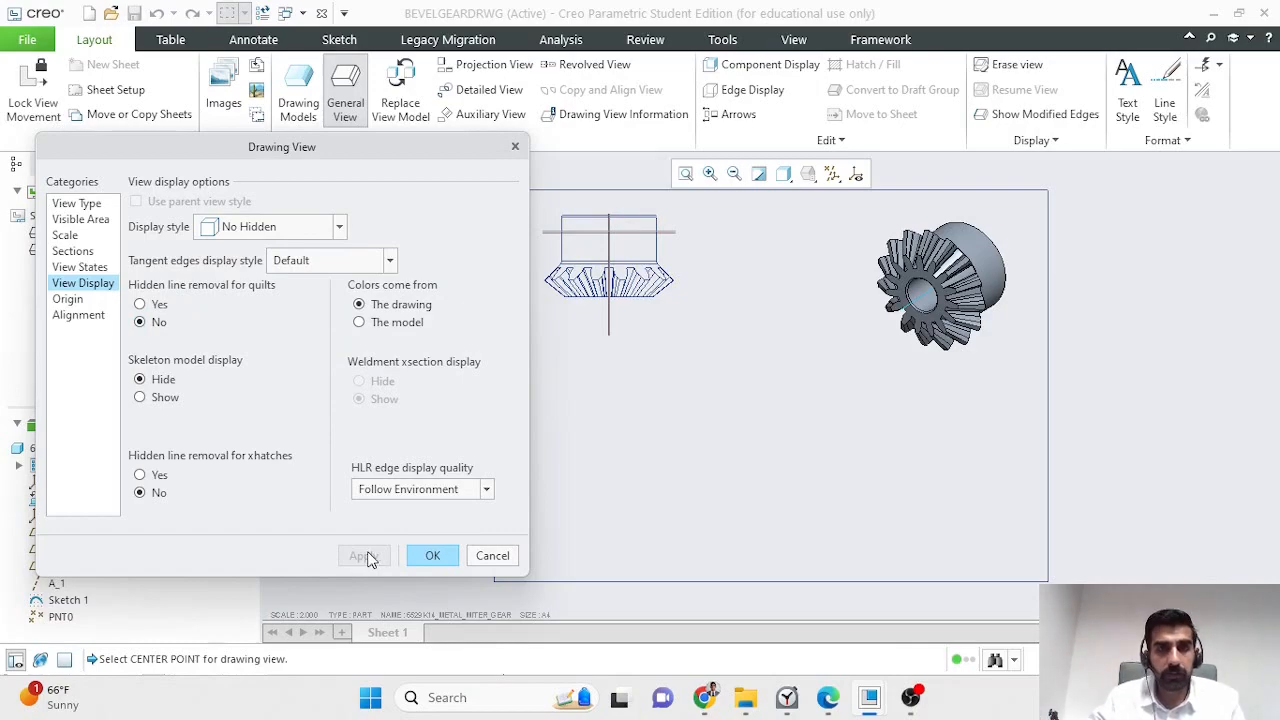
pyautogui.click(434, 555)
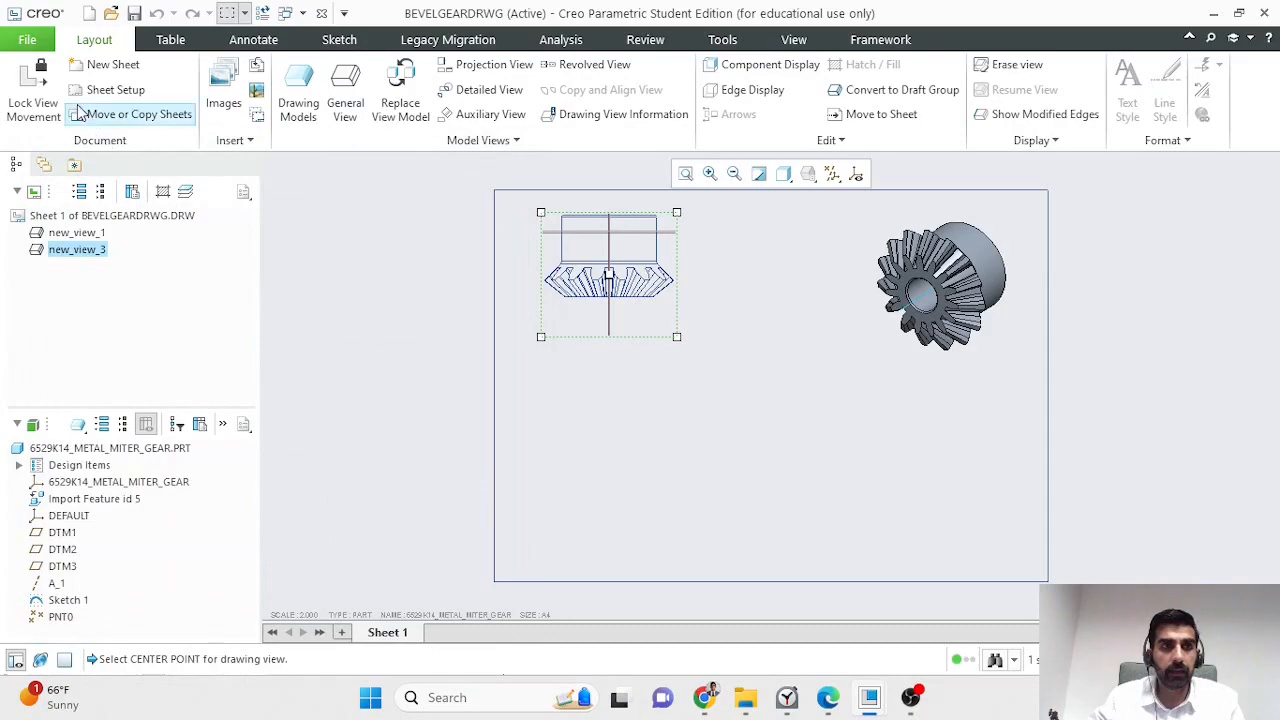
pyautogui.moveTo(654, 331); pyautogui.dragTo(657, 358)
pyautogui.click(788, 363)
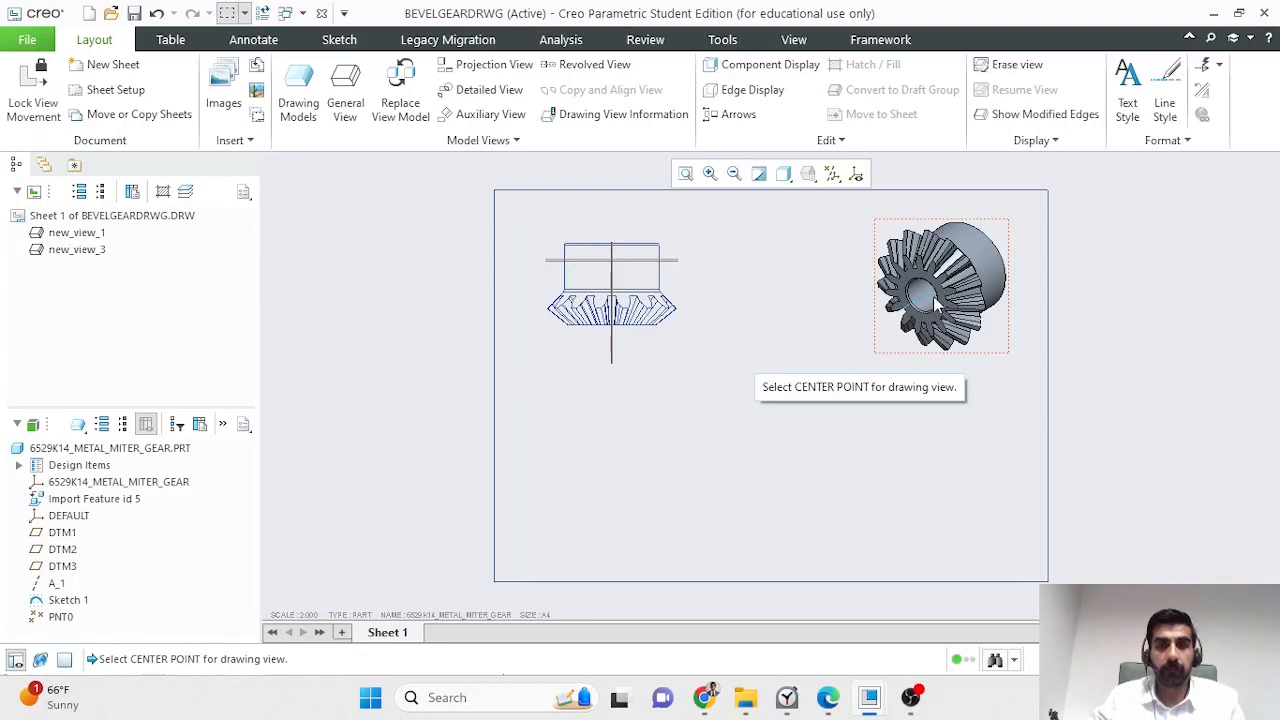
# Step: Set the default orientation of the shaded FRONT3D view to Isometric
pyautogui.click(980, 284)
pyautogui.click(988, 166)
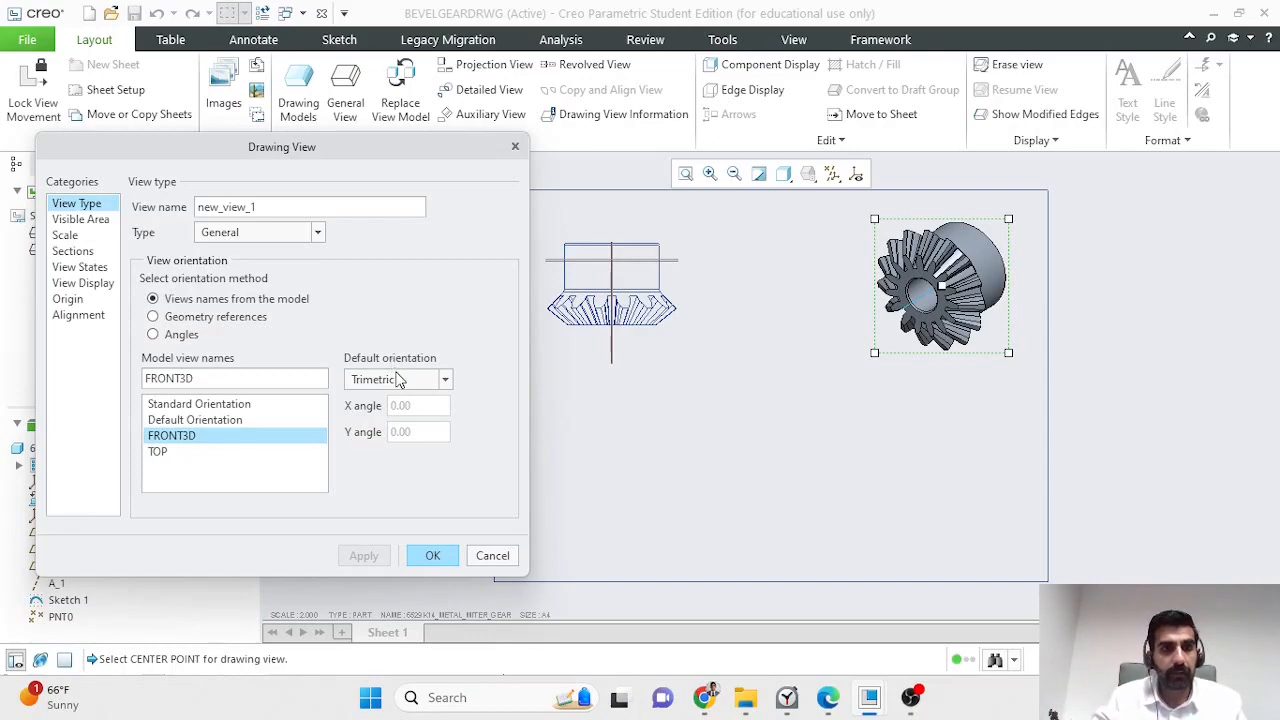
pyautogui.click(400, 379)
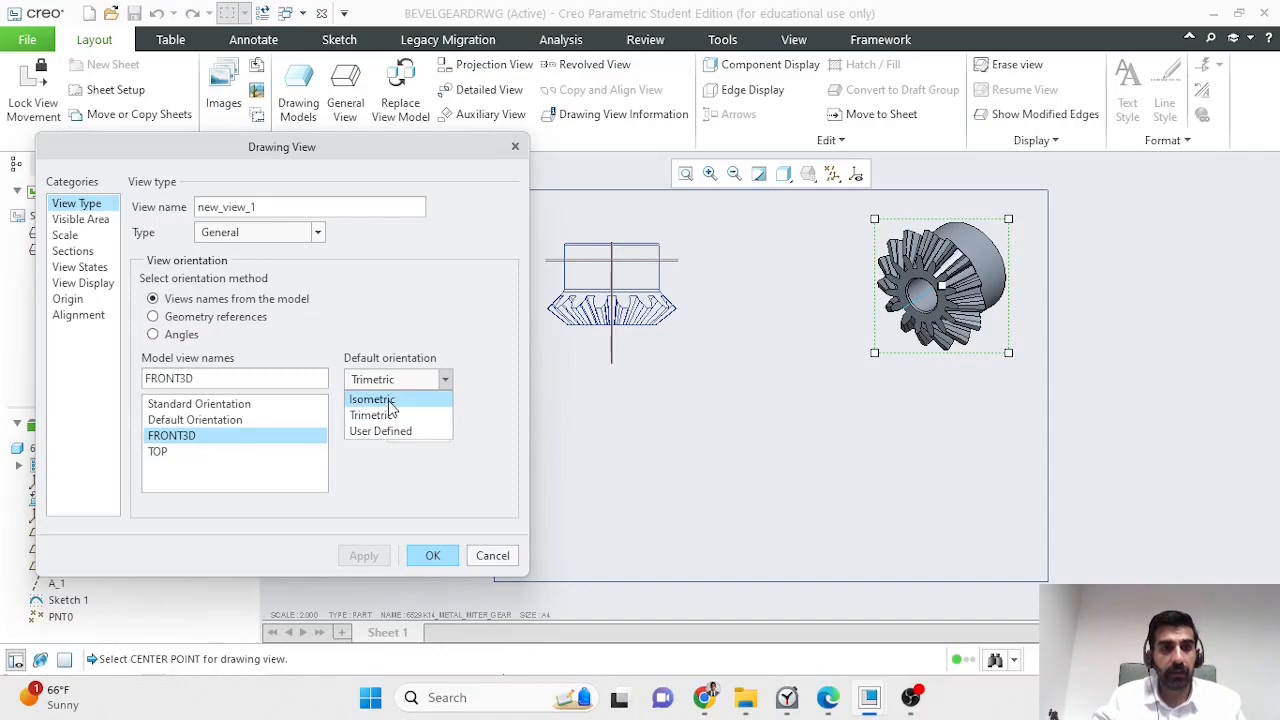
pyautogui.click(388, 400)
pyautogui.click(430, 556)
pyautogui.click(830, 410)
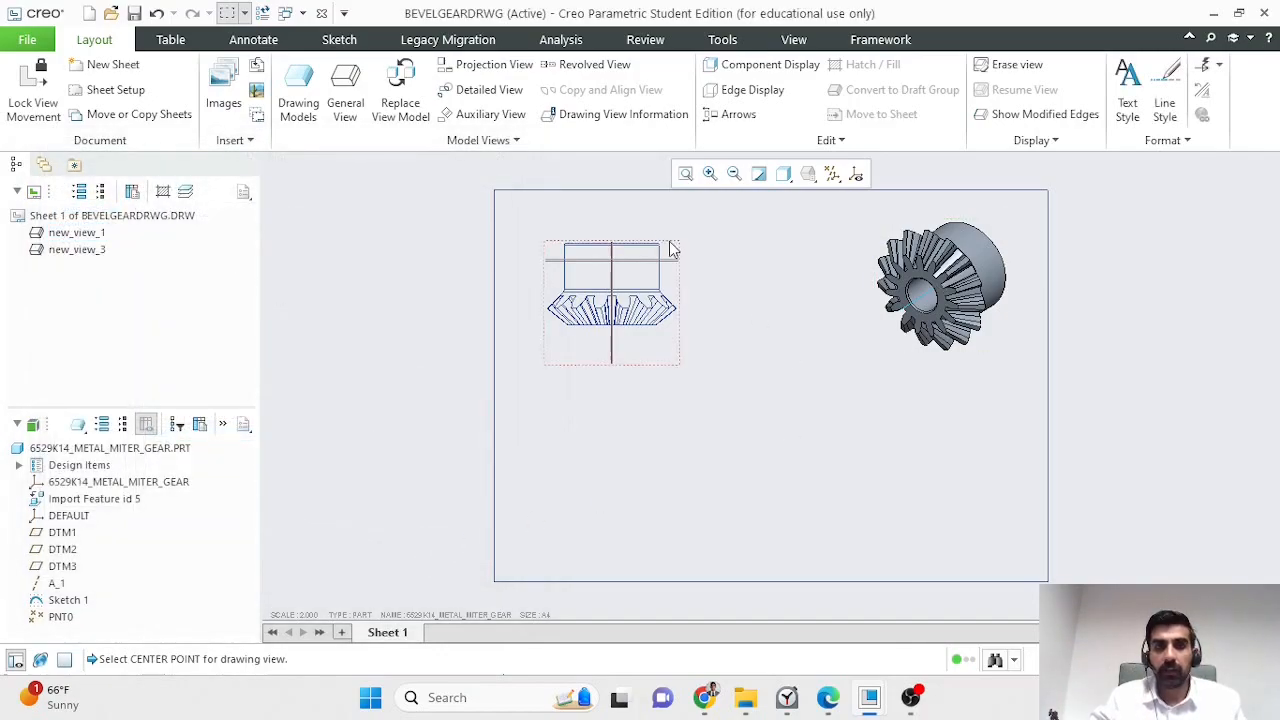
# Step: Add a projection view of the gear directly below the TOP view
pyautogui.click(632, 288)
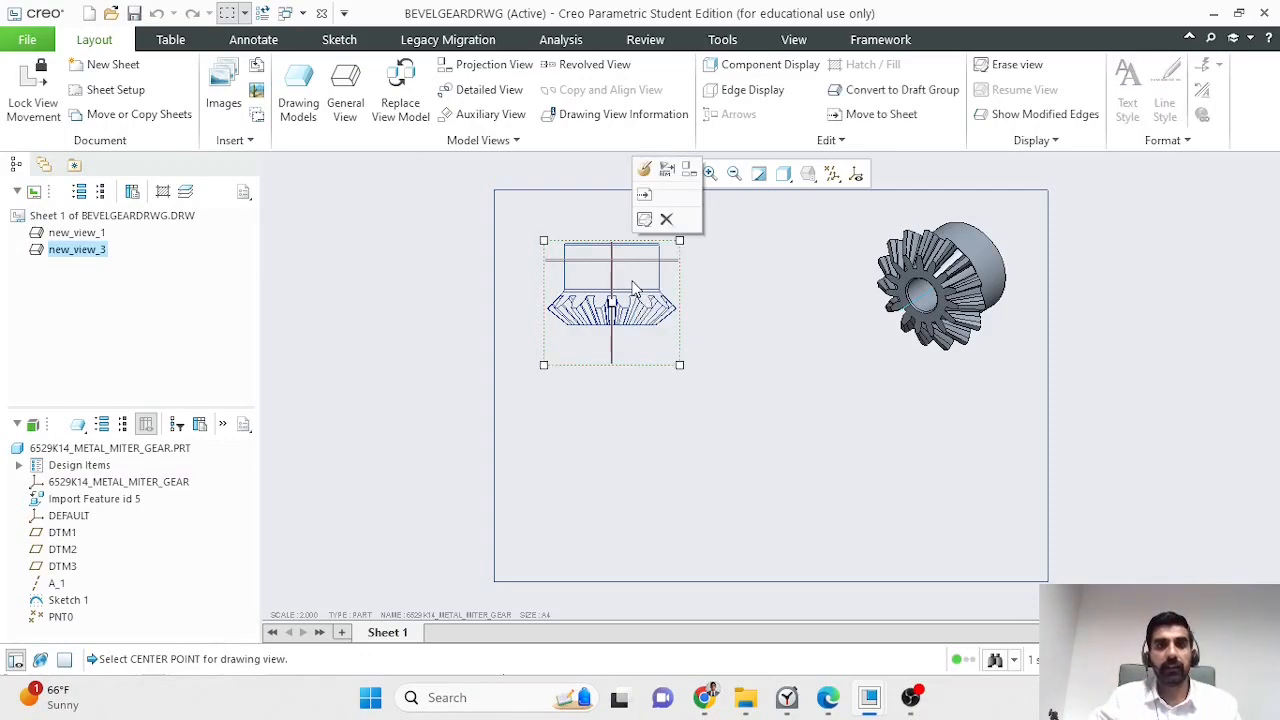
pyautogui.click(500, 66)
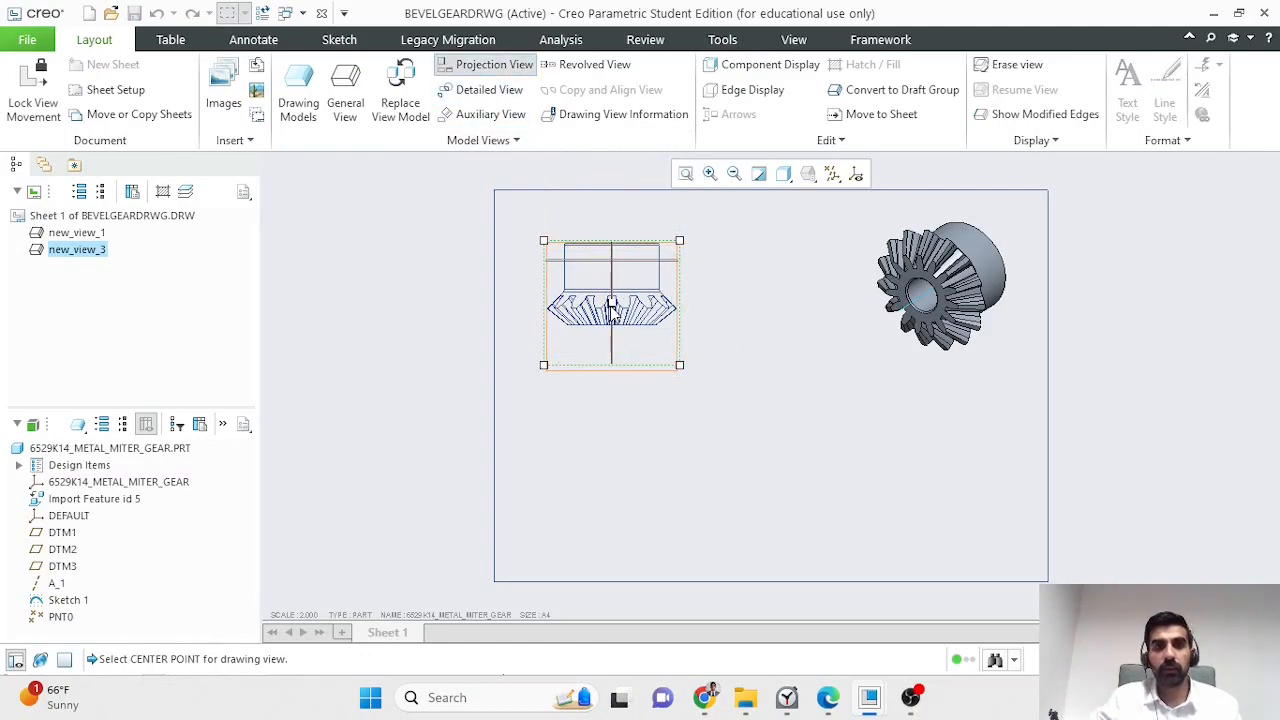
pyautogui.click(596, 466)
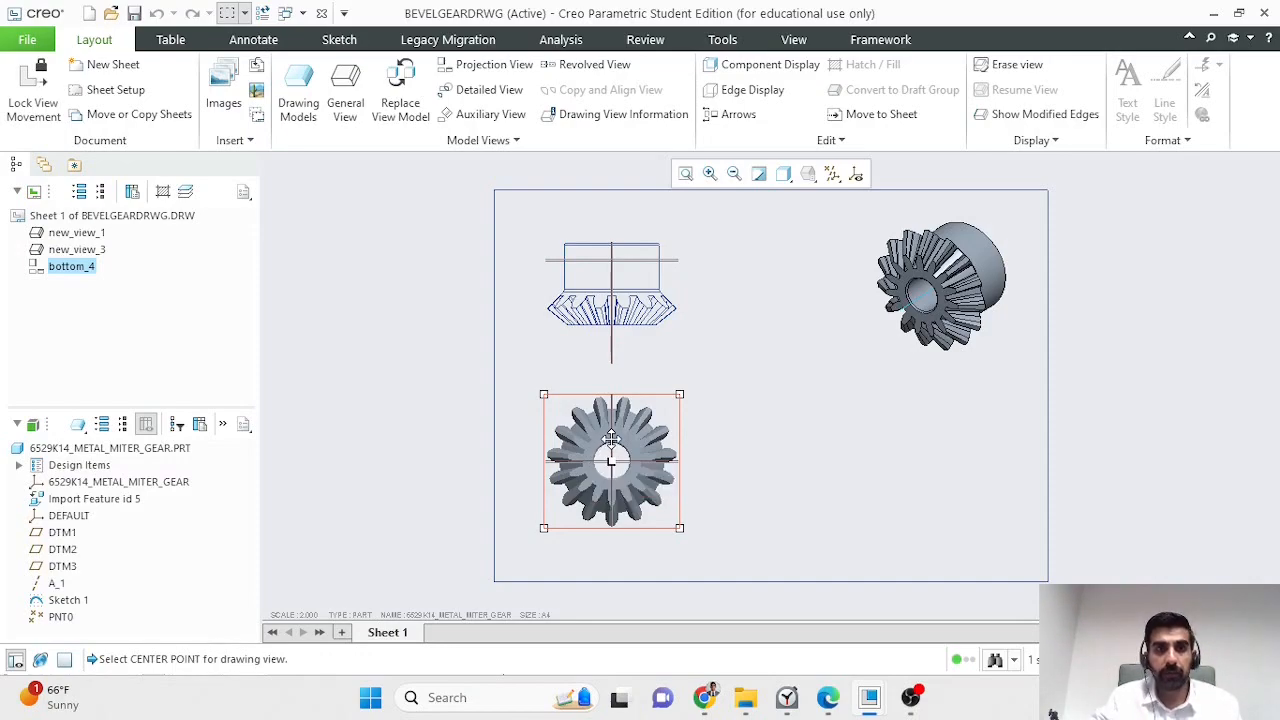
# Step: Set the display style of the lower projected view to No Hidden
pyautogui.click(673, 410)
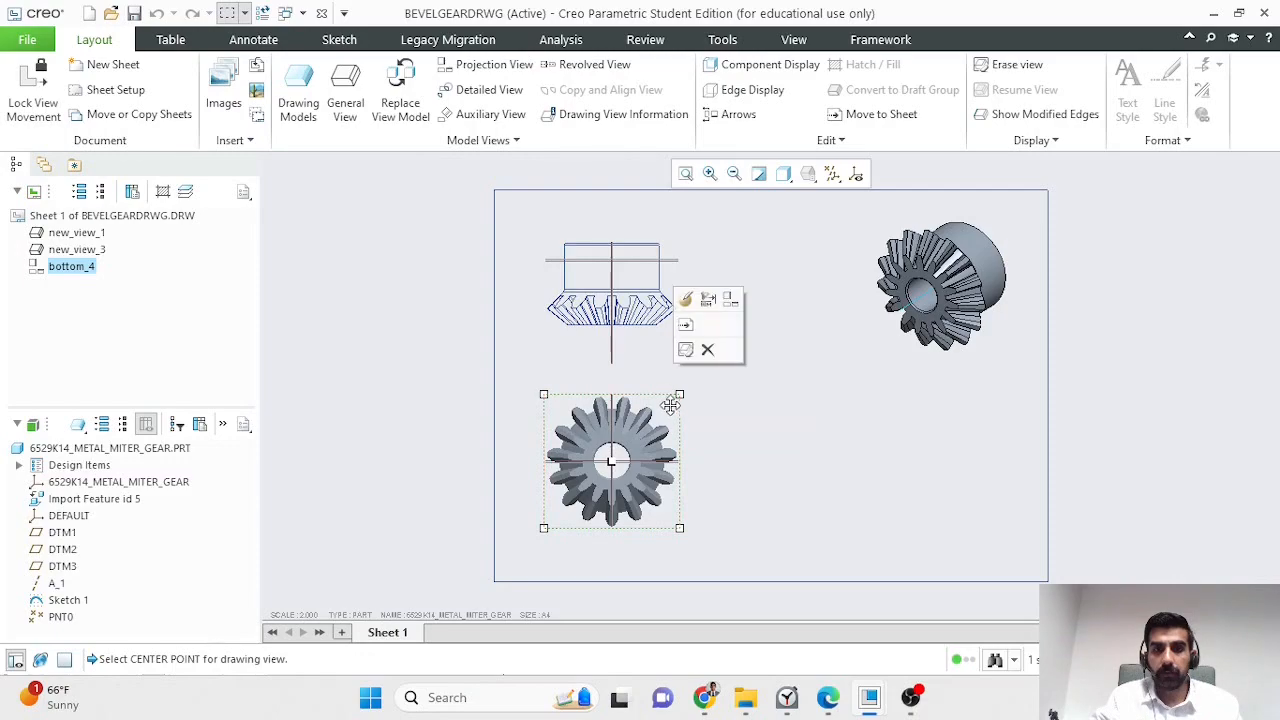
pyautogui.click(688, 298)
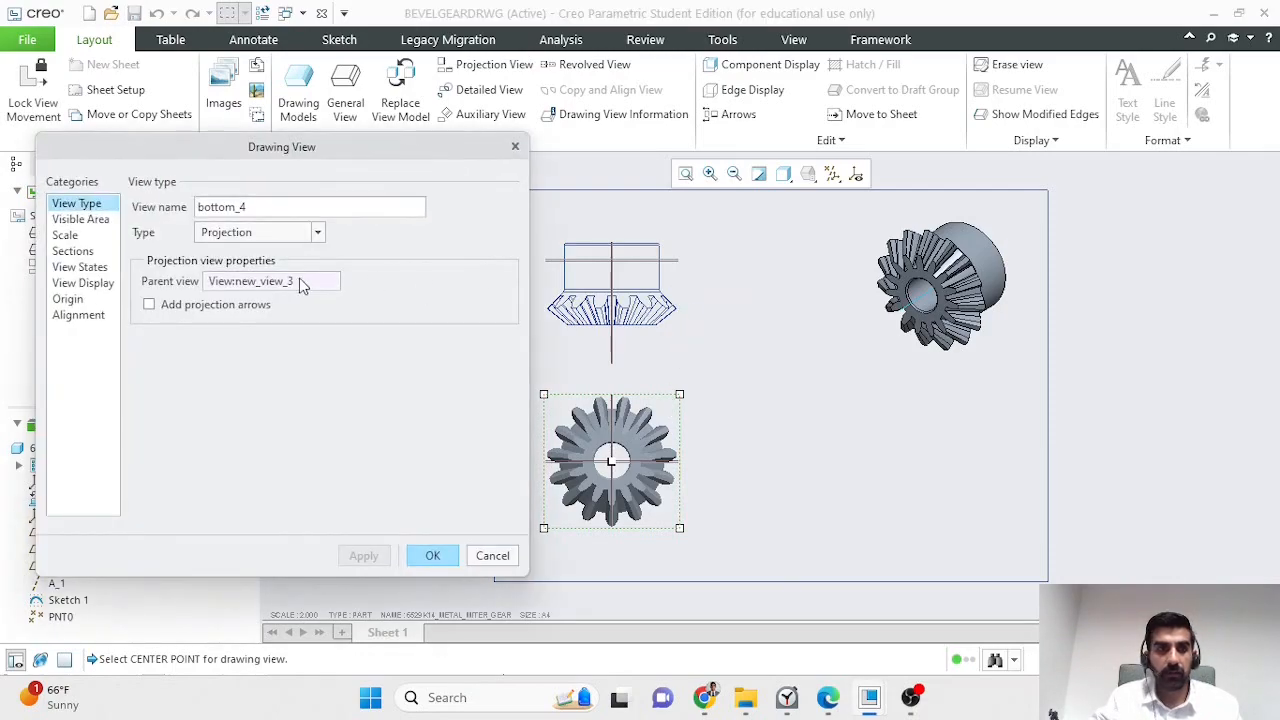
pyautogui.click(84, 283)
pyautogui.click(258, 226)
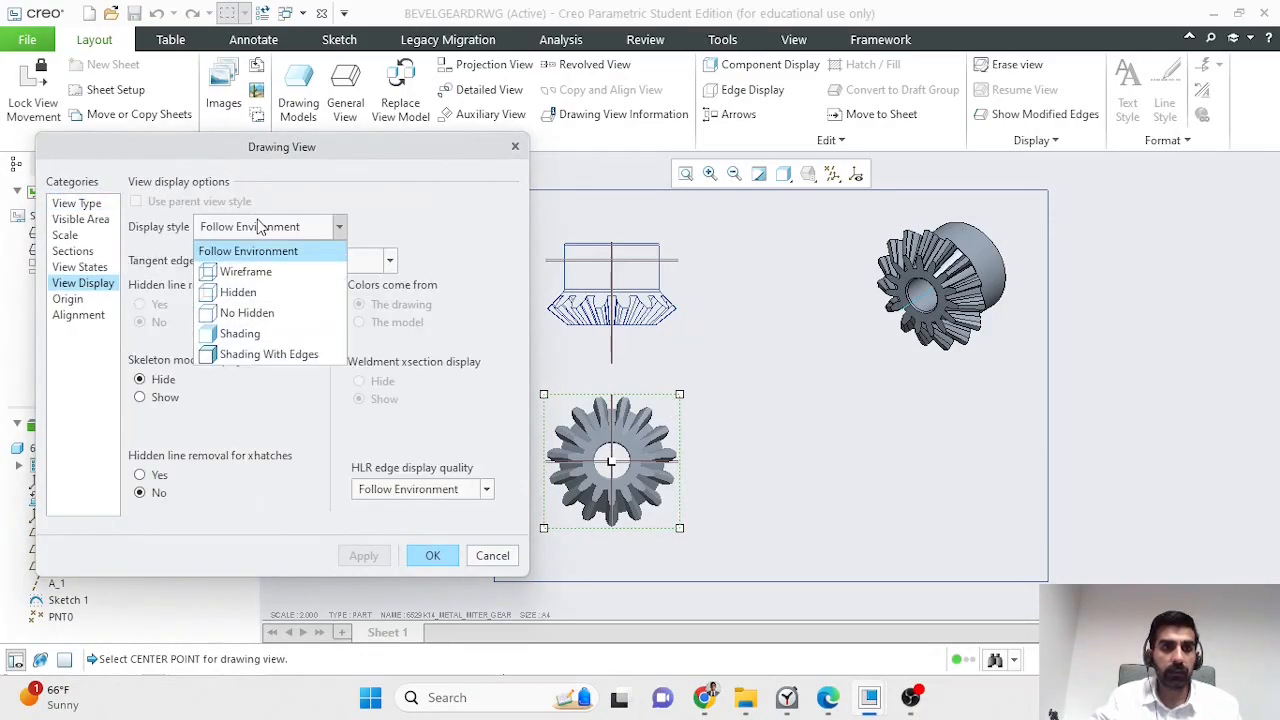
pyautogui.click(247, 313)
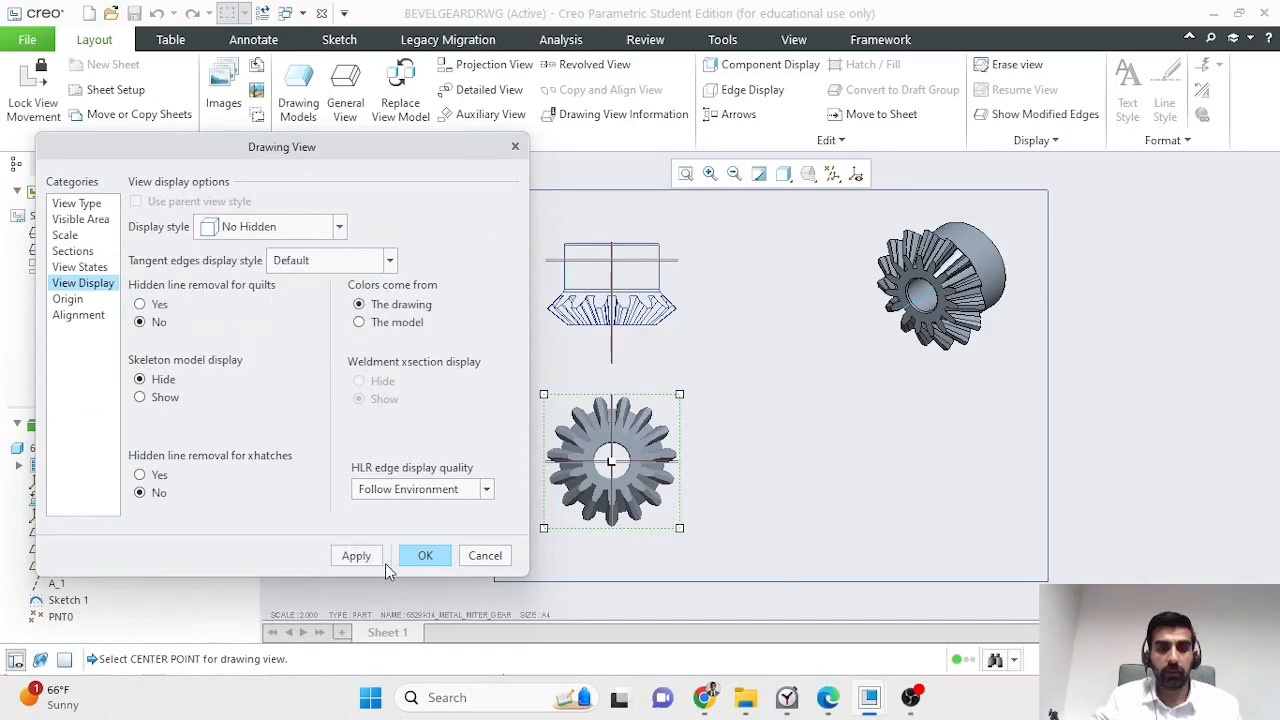
pyautogui.click(424, 556)
# Step: Add a projection view from the lower gear view, placed to its right beneath the shaded 3D view
pyautogui.click(620, 455)
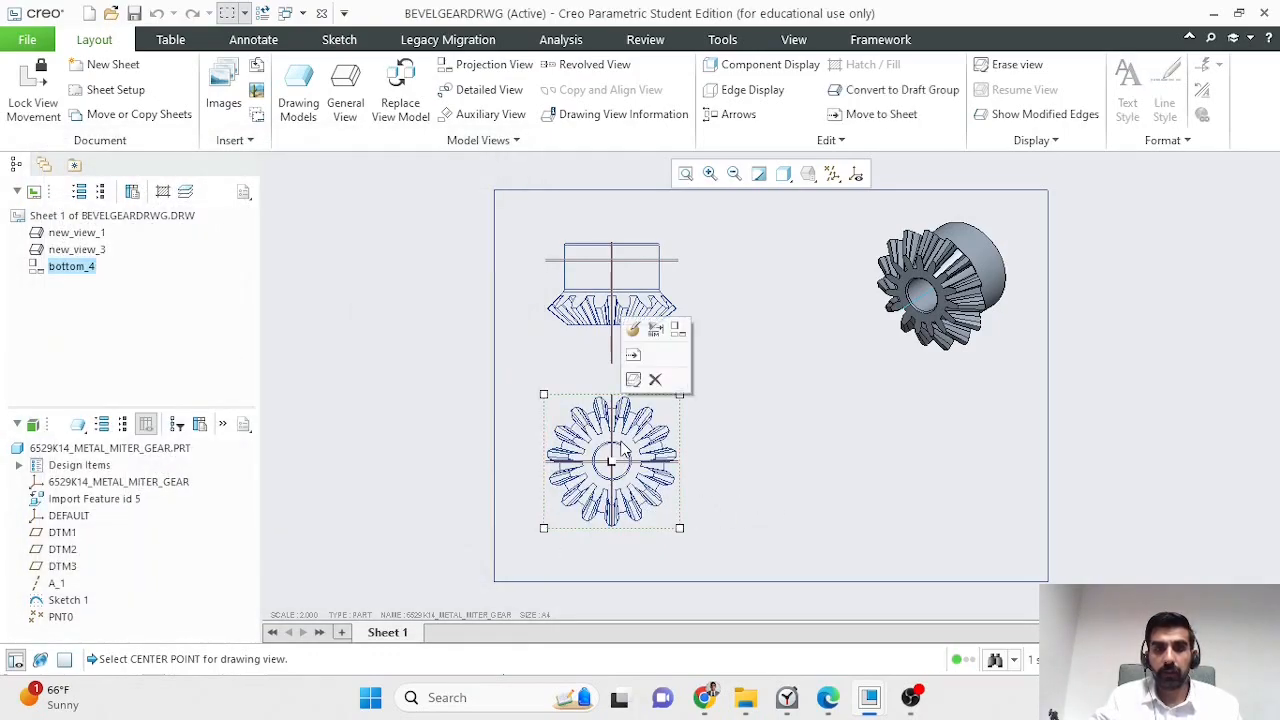
pyautogui.click(494, 64)
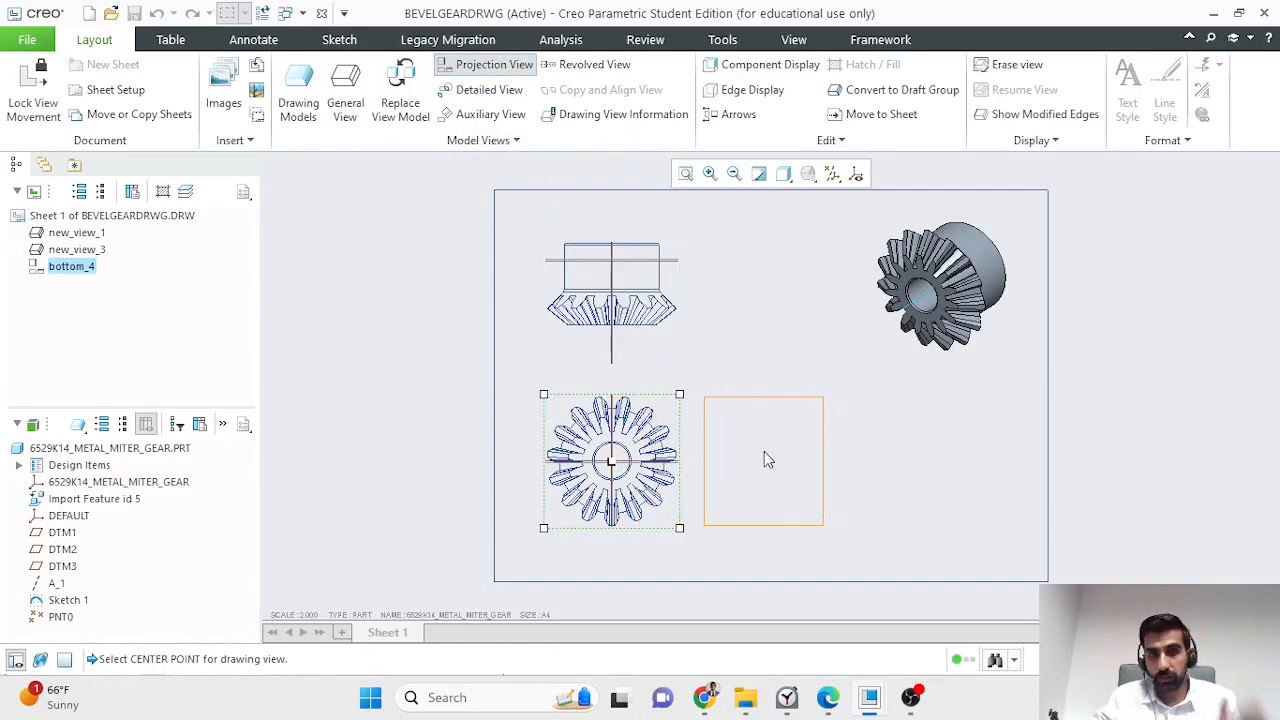
pyautogui.click(886, 458)
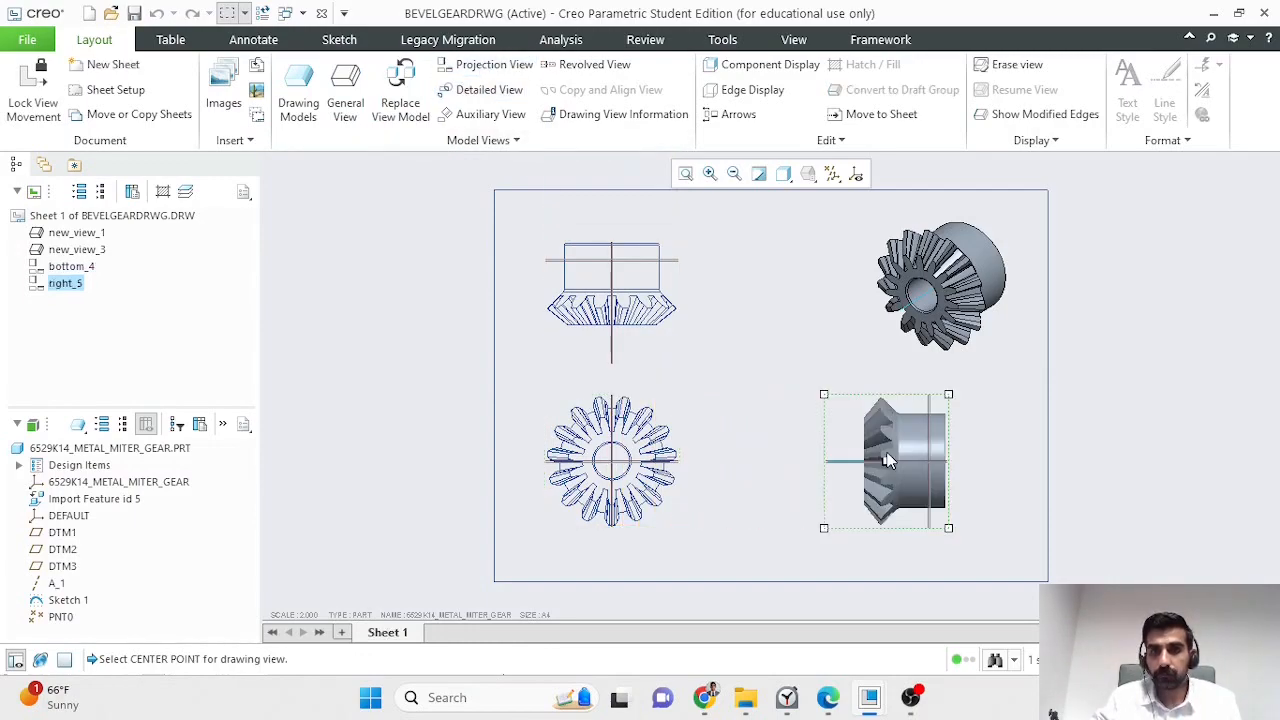
# Step: Set the display style of the right-hand projected view to No Hidden and deselect it
pyautogui.click(856, 396)
pyautogui.click(866, 294)
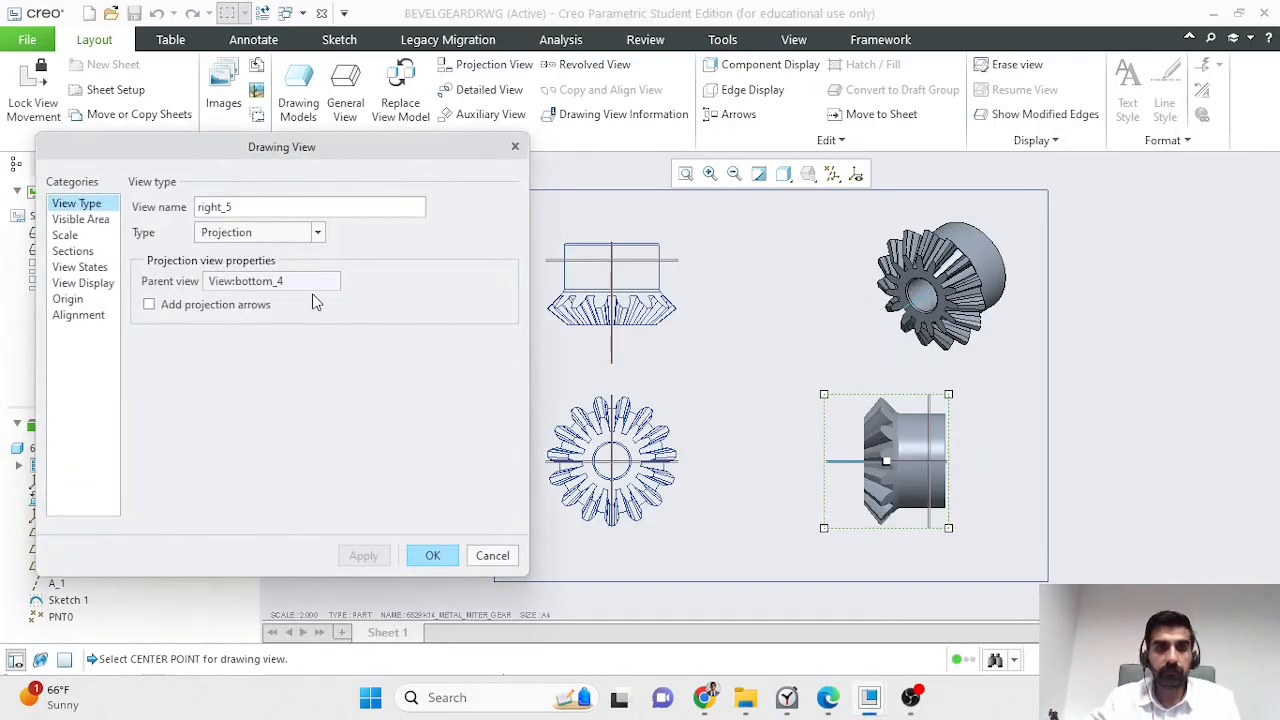
pyautogui.click(80, 283)
pyautogui.click(240, 228)
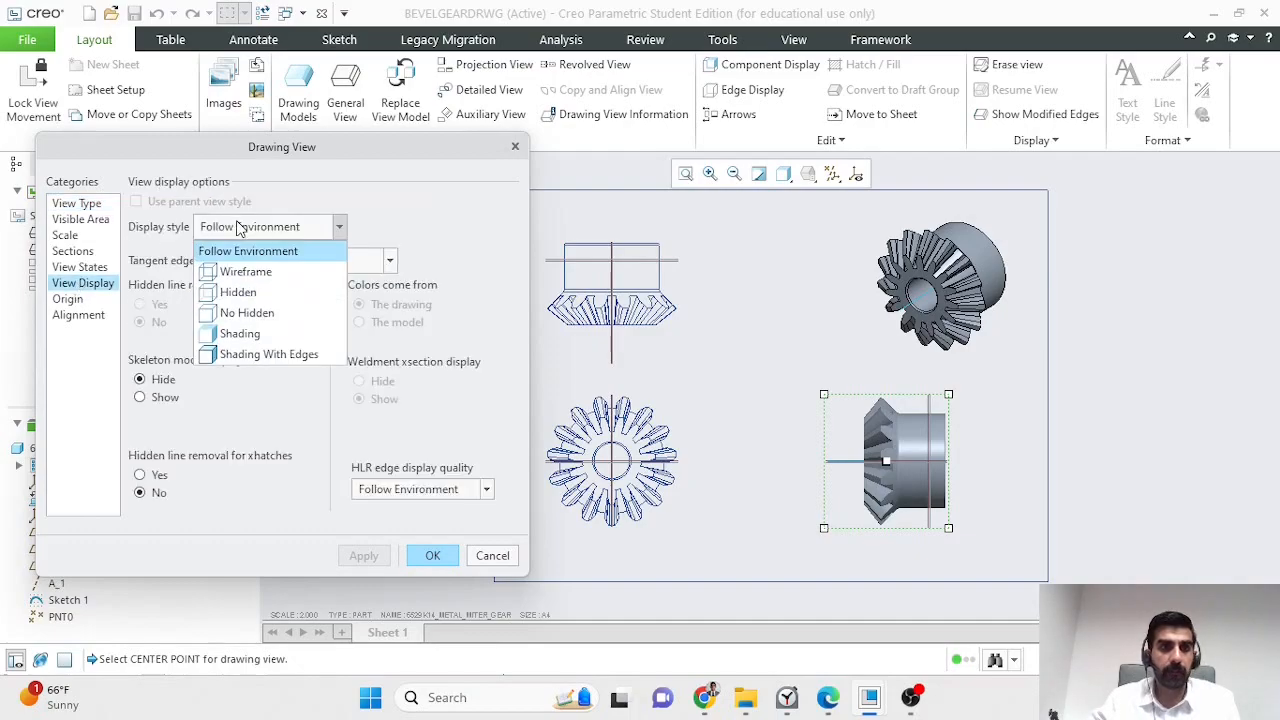
pyautogui.click(247, 313)
pyautogui.click(425, 556)
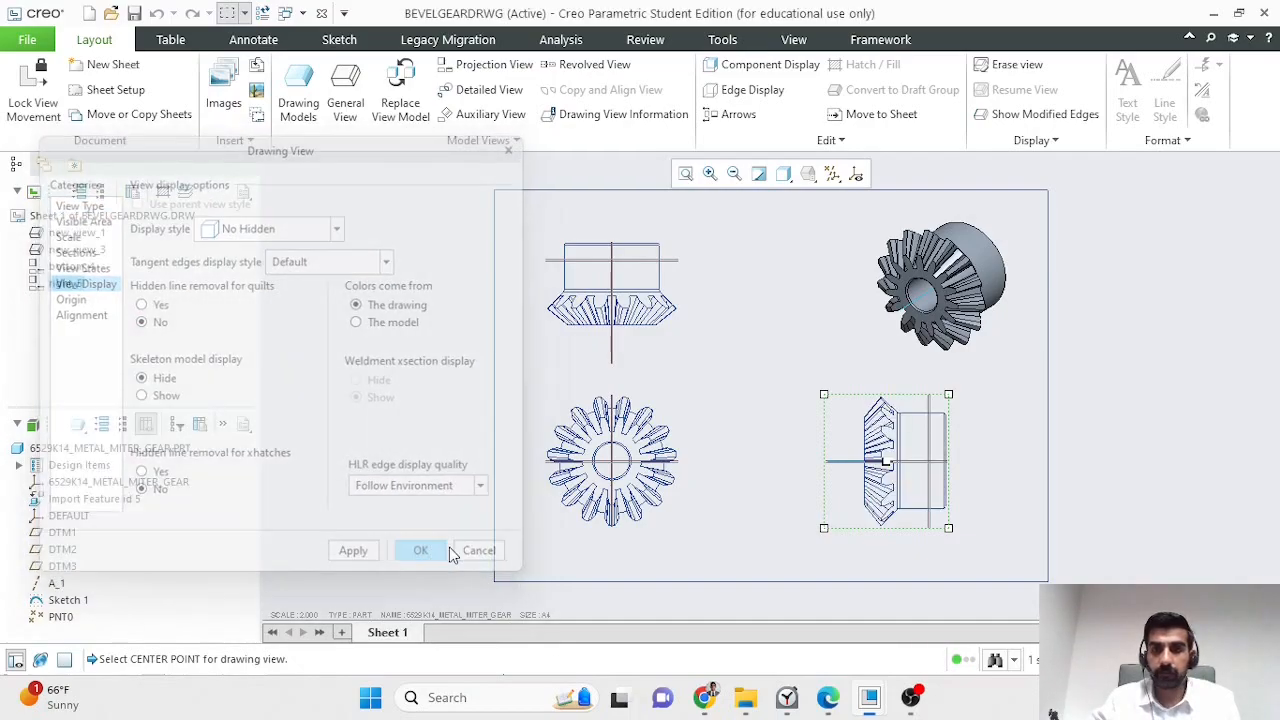
pyautogui.click(1121, 450)
# Step: Turn off datum plane display in the drawing
pyautogui.click(832, 174)
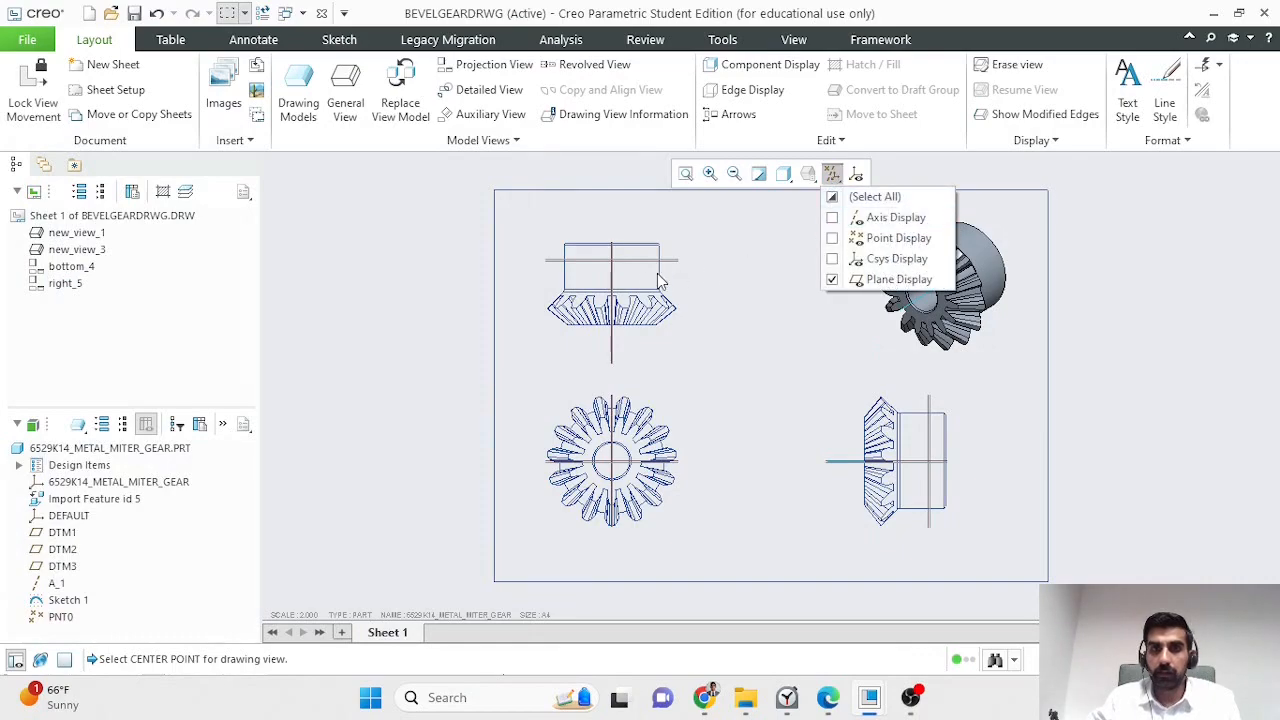
pyautogui.click(832, 279)
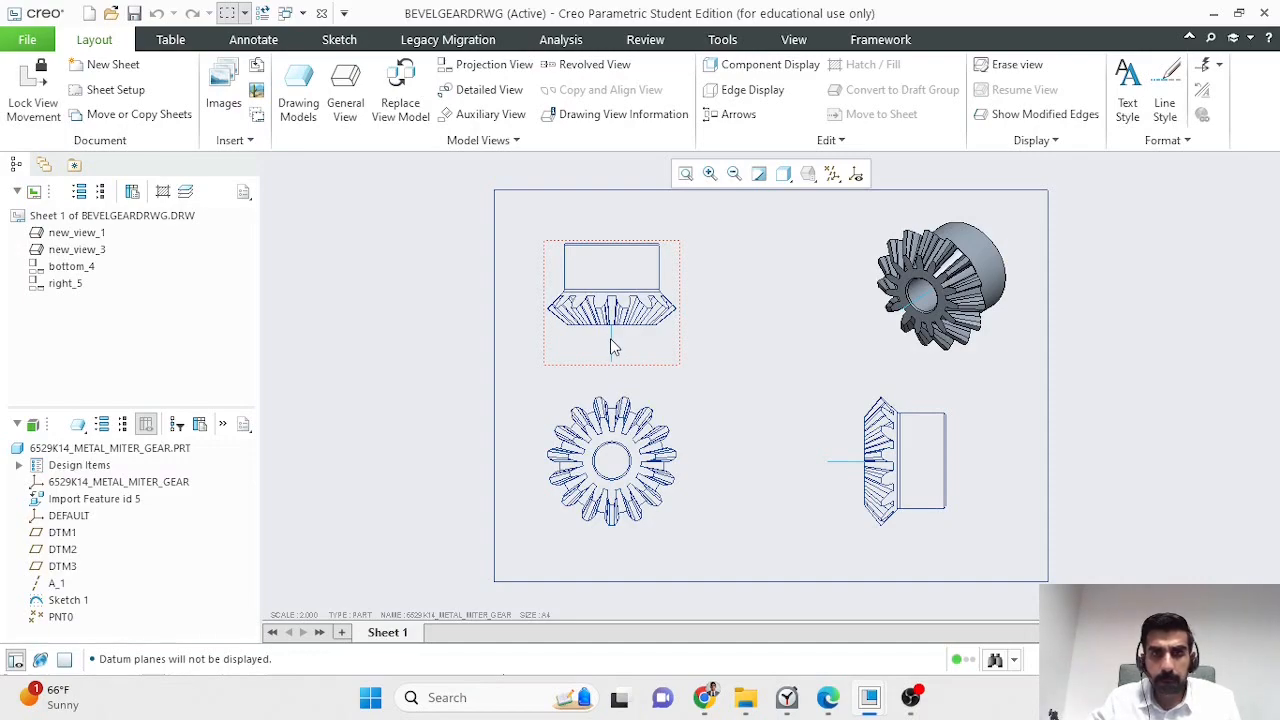
# Step: Hide Sketch 1 in the metal miter gear part and return to the BEVELGEARDRWG drawing
pyautogui.moveTo(869, 697)
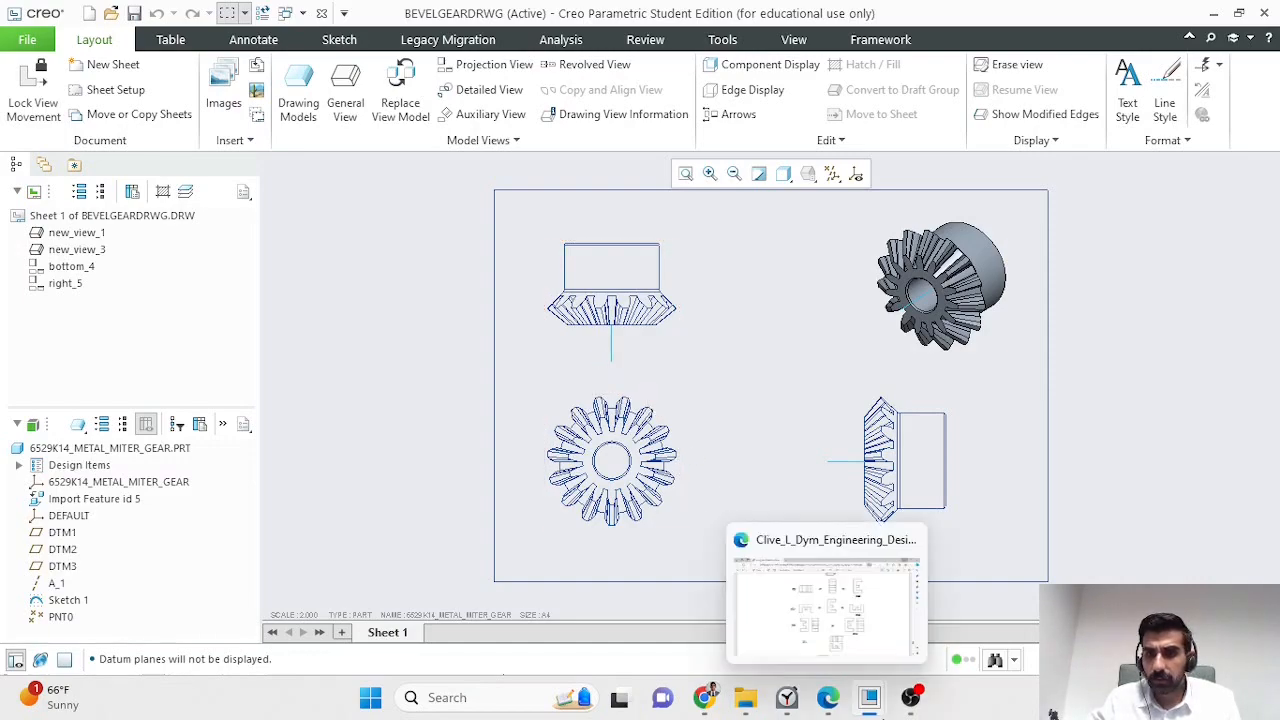
pyautogui.click(829, 620)
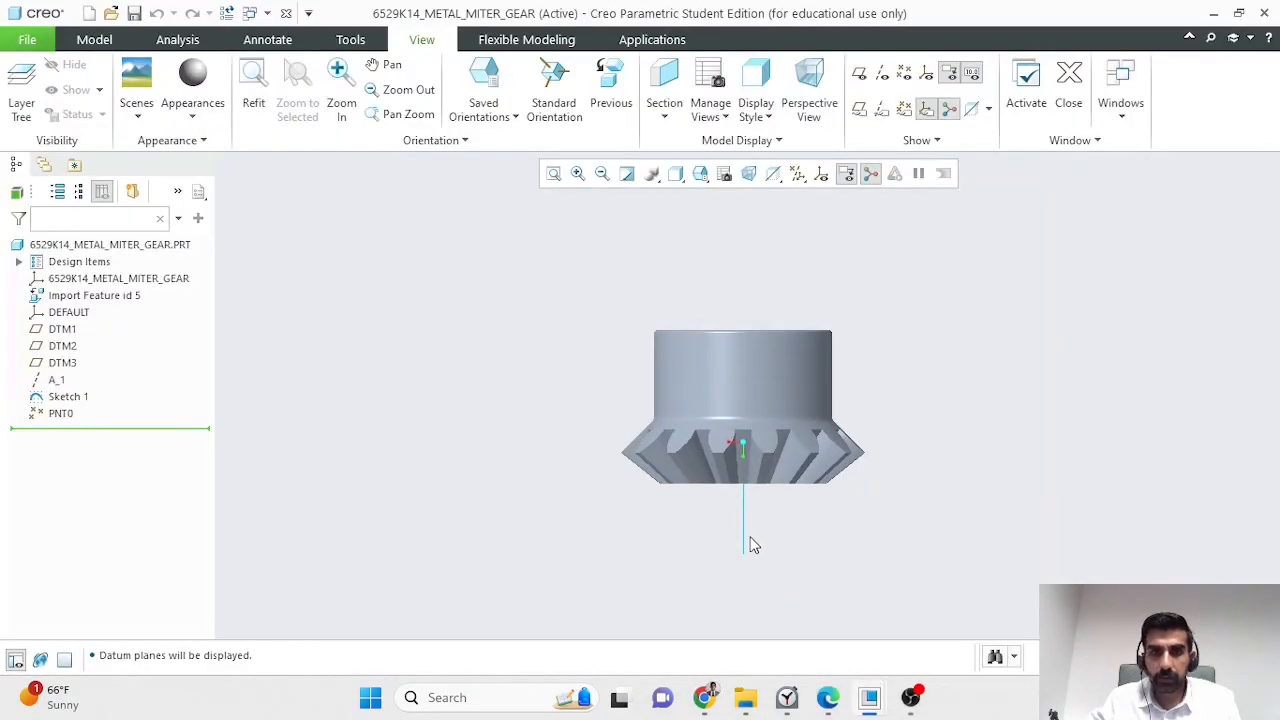
pyautogui.click(745, 510)
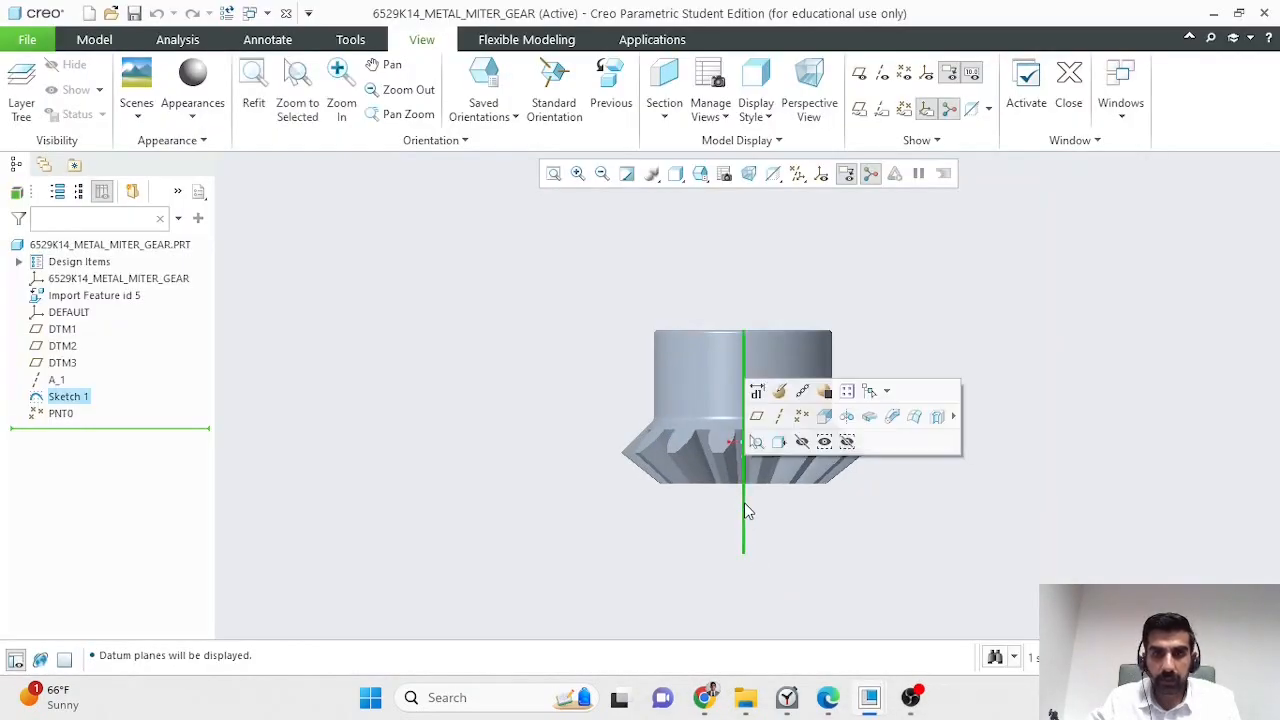
pyautogui.click(68, 396)
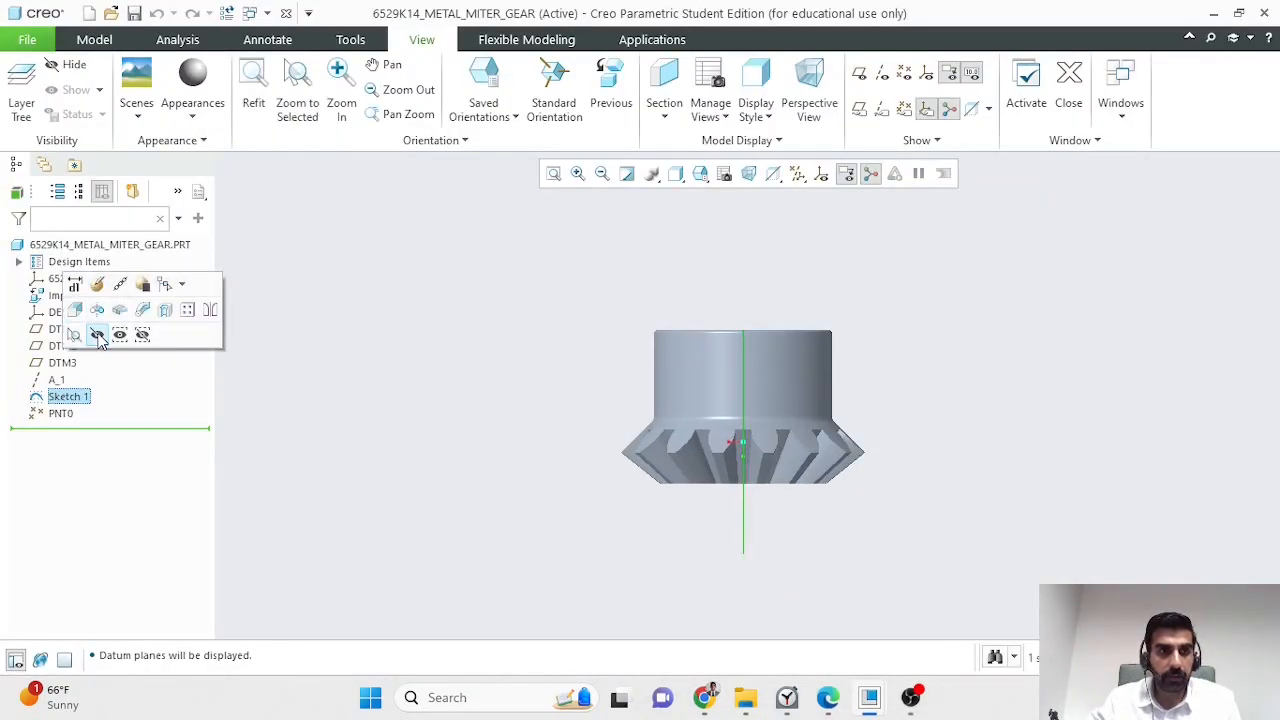
pyautogui.click(97, 334)
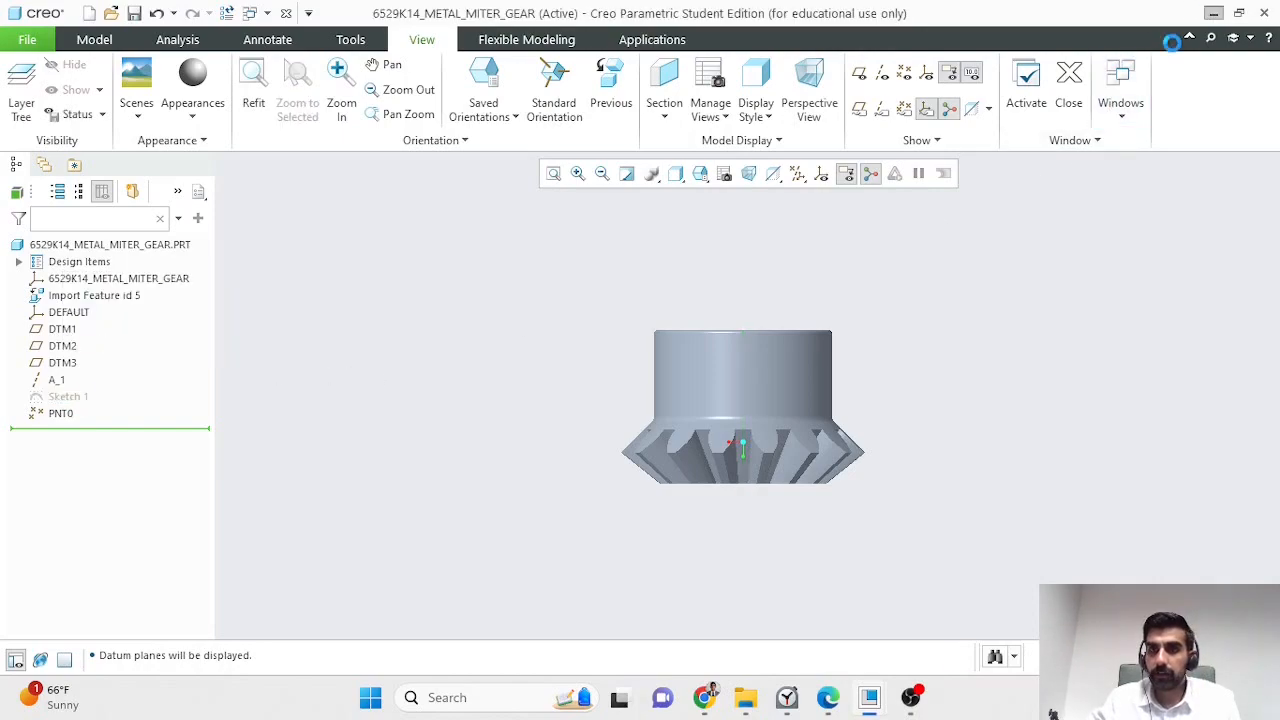
pyautogui.click(1213, 13)
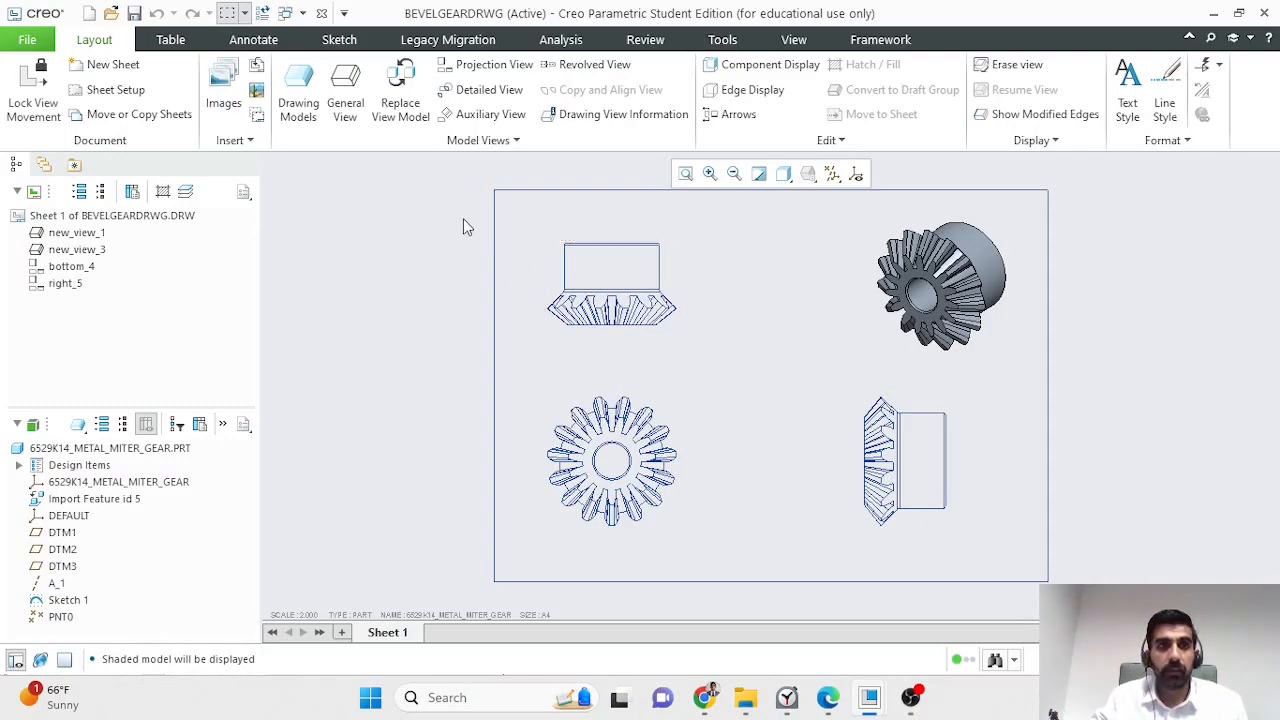
# Step: Dimension the hub's width between its two vertical edges, placing the dimension above the upper gear view
pyautogui.click(260, 40)
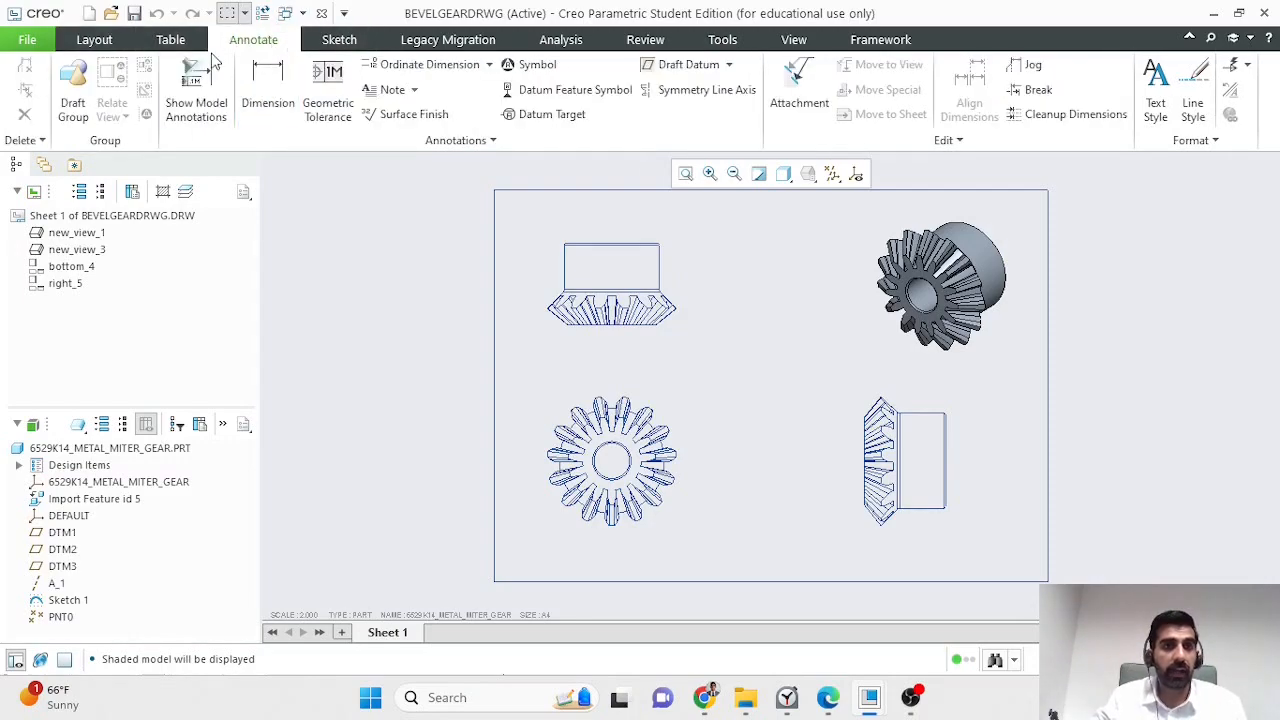
pyautogui.click(268, 78)
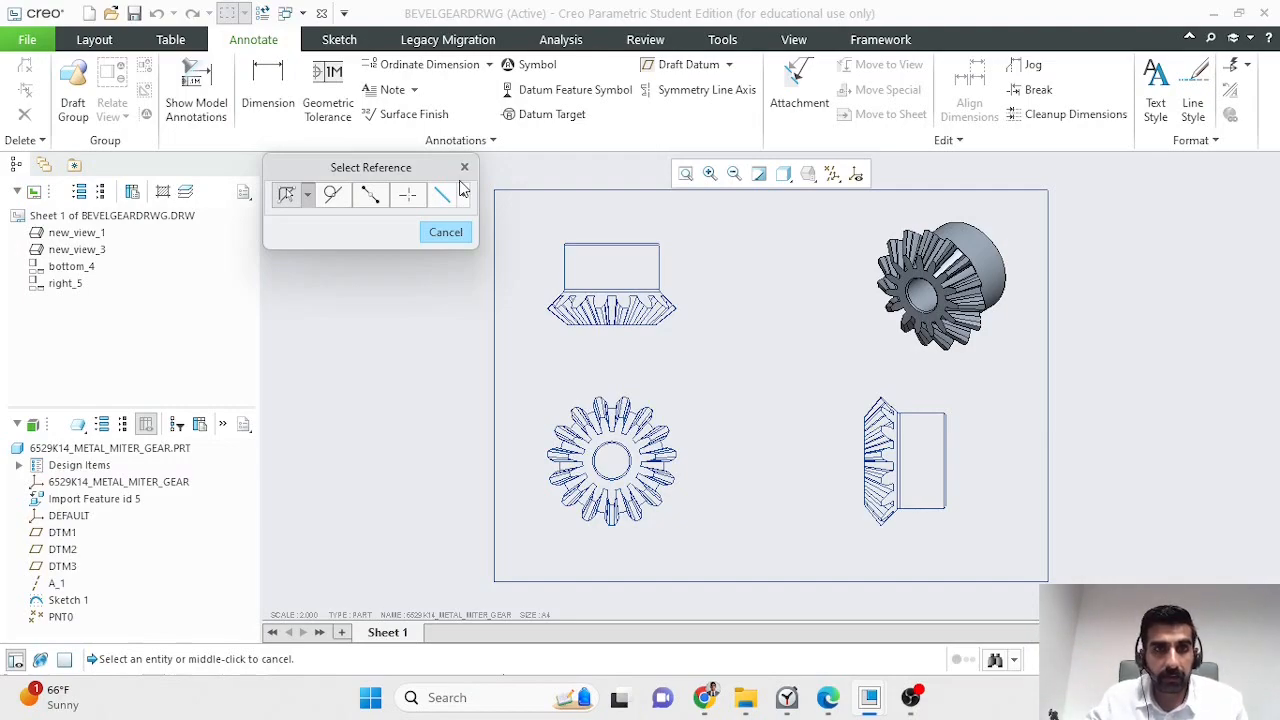
pyautogui.click(565, 268)
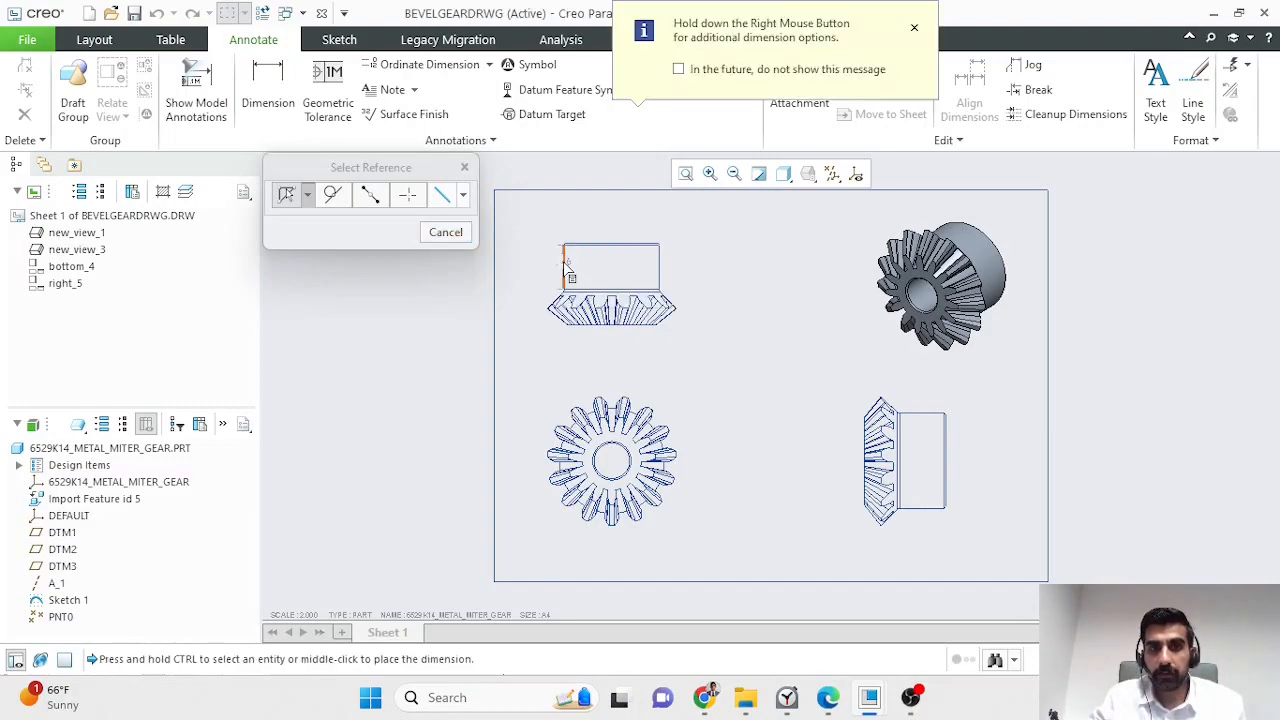
pyautogui.keyDown('ctrl'); pyautogui.click(660, 272); pyautogui.keyUp('ctrl')
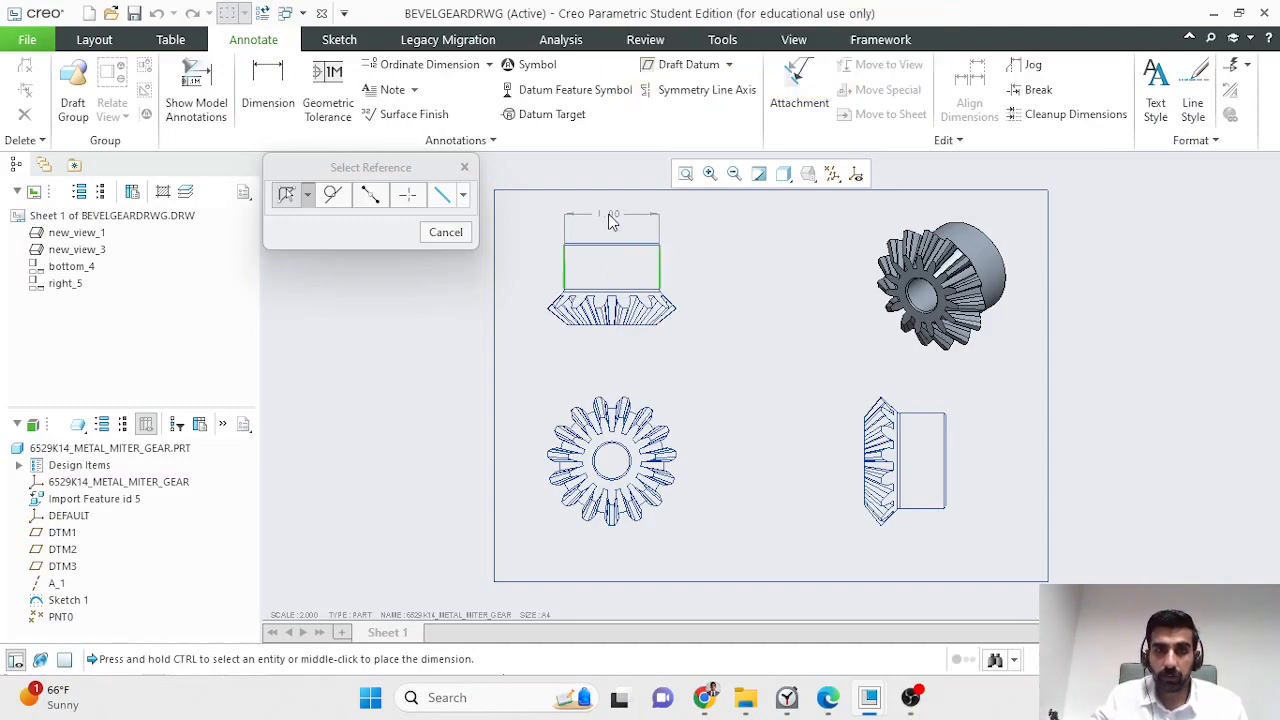
pyautogui.middleClick(605, 214)
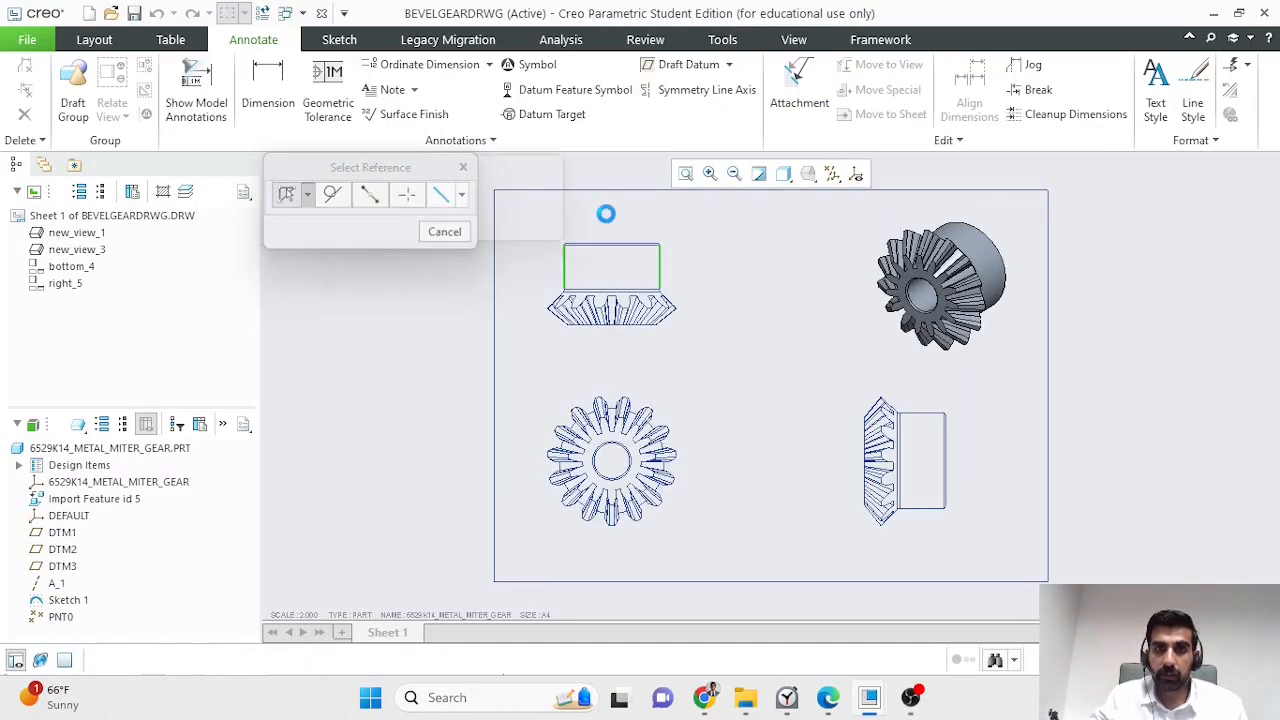
pyautogui.scroll(1, 604, 211)
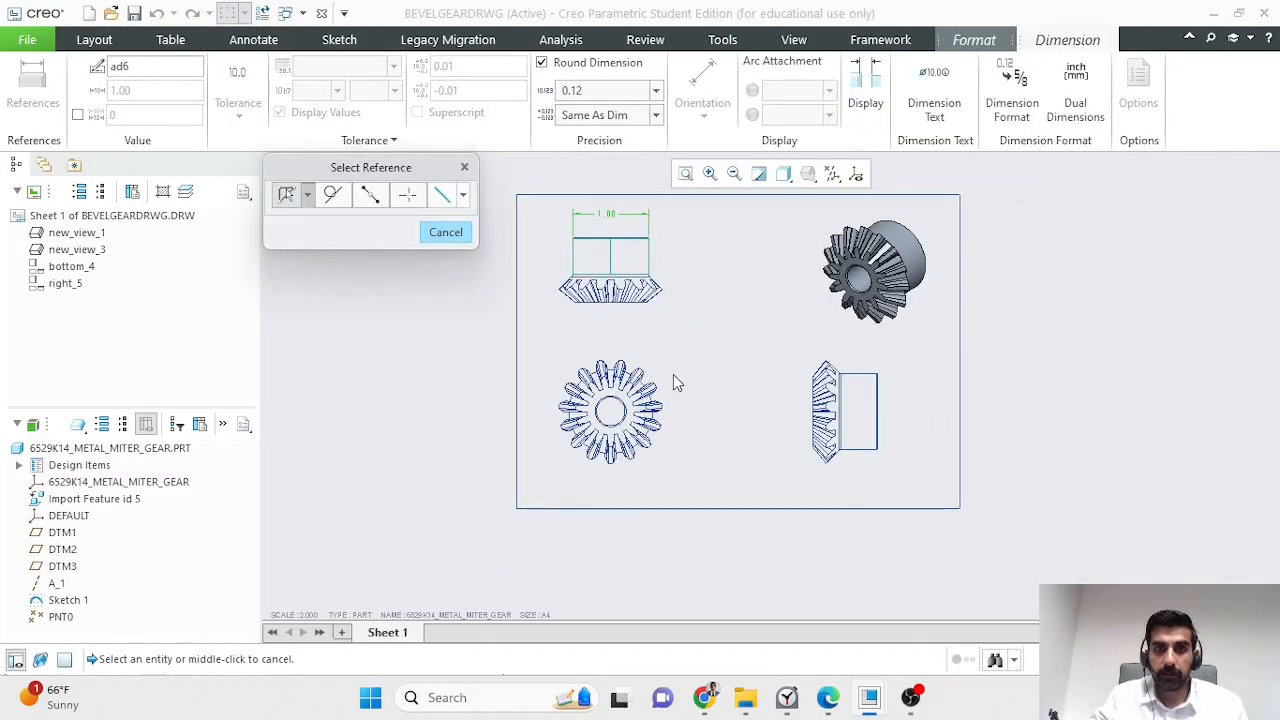
pyautogui.click(462, 236)
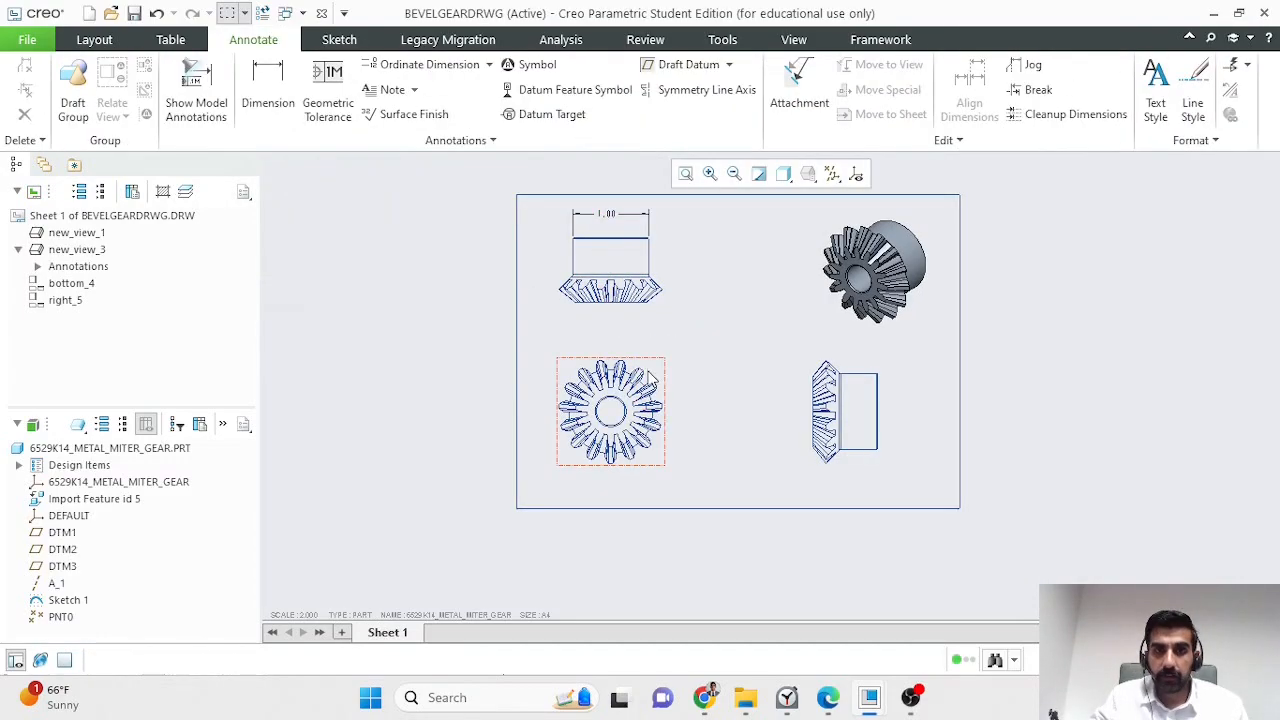
# Step: Dimension the length of the hub's vertical edge, placing the dimension to the right of the upper gear view
pyautogui.click(268, 100)
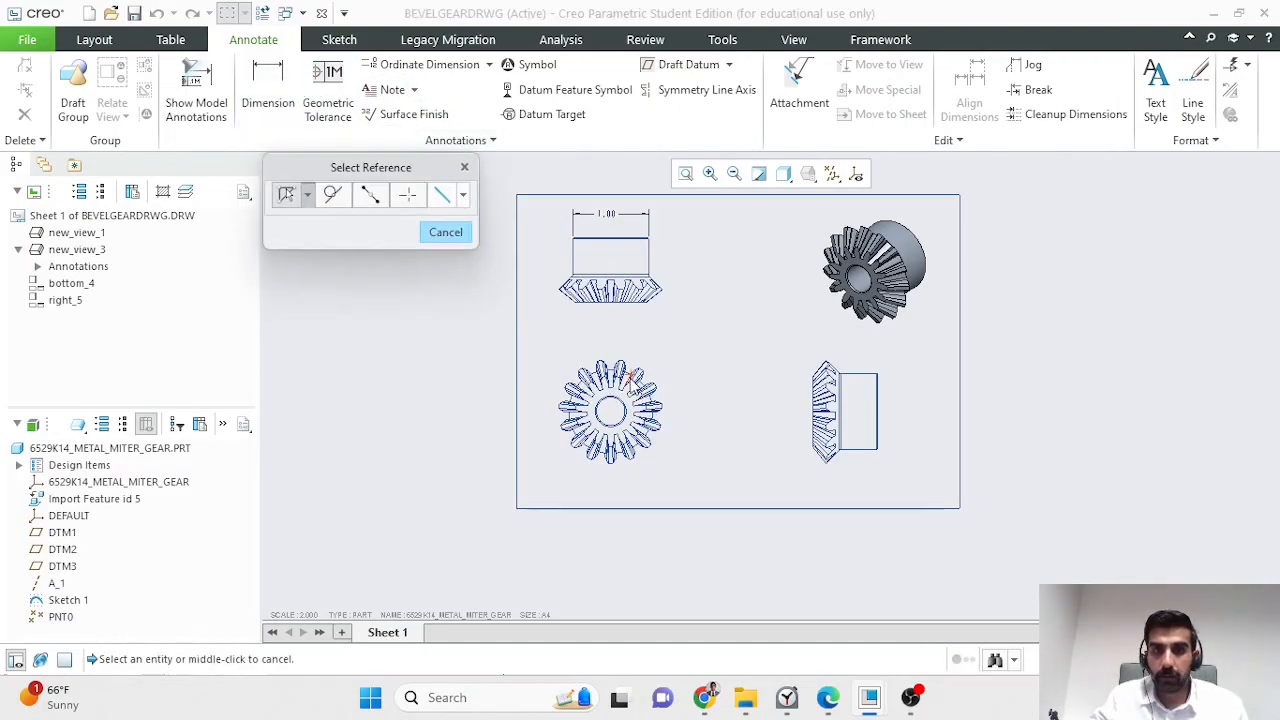
pyautogui.scroll(-5, 644, 390)
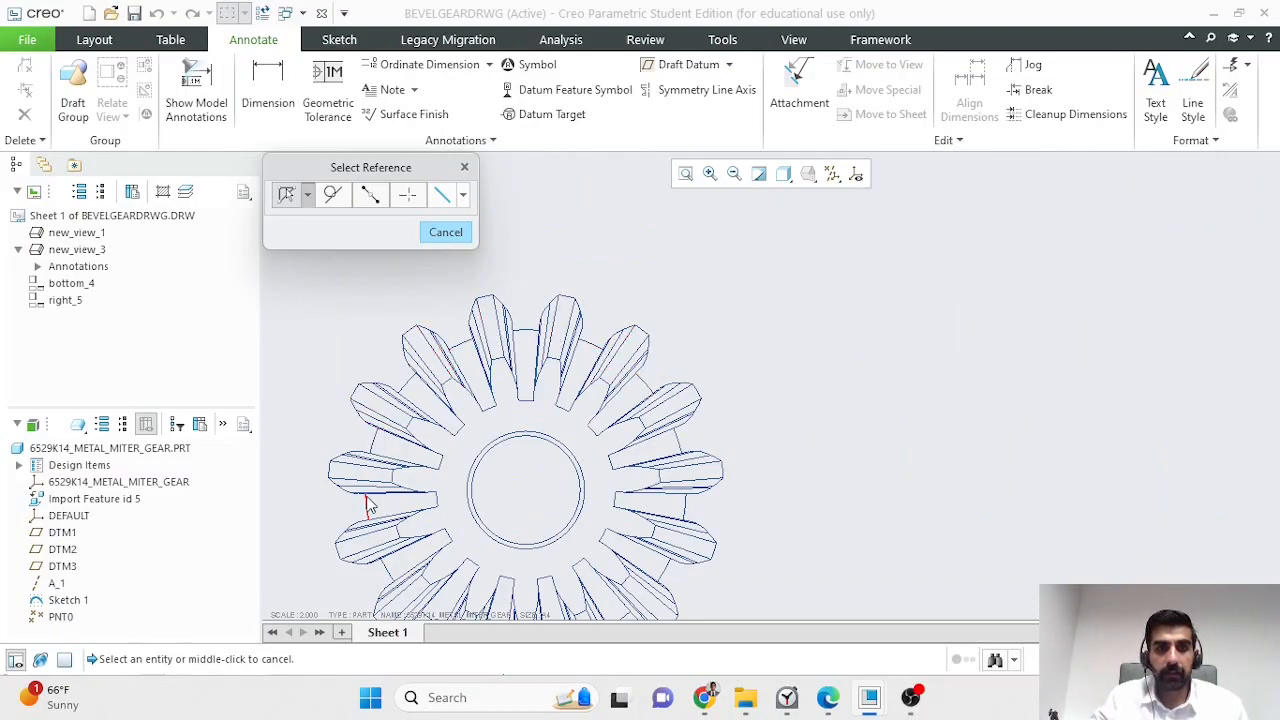
pyautogui.scroll(1, 541, 408)
pyautogui.scroll(4, 541, 408)
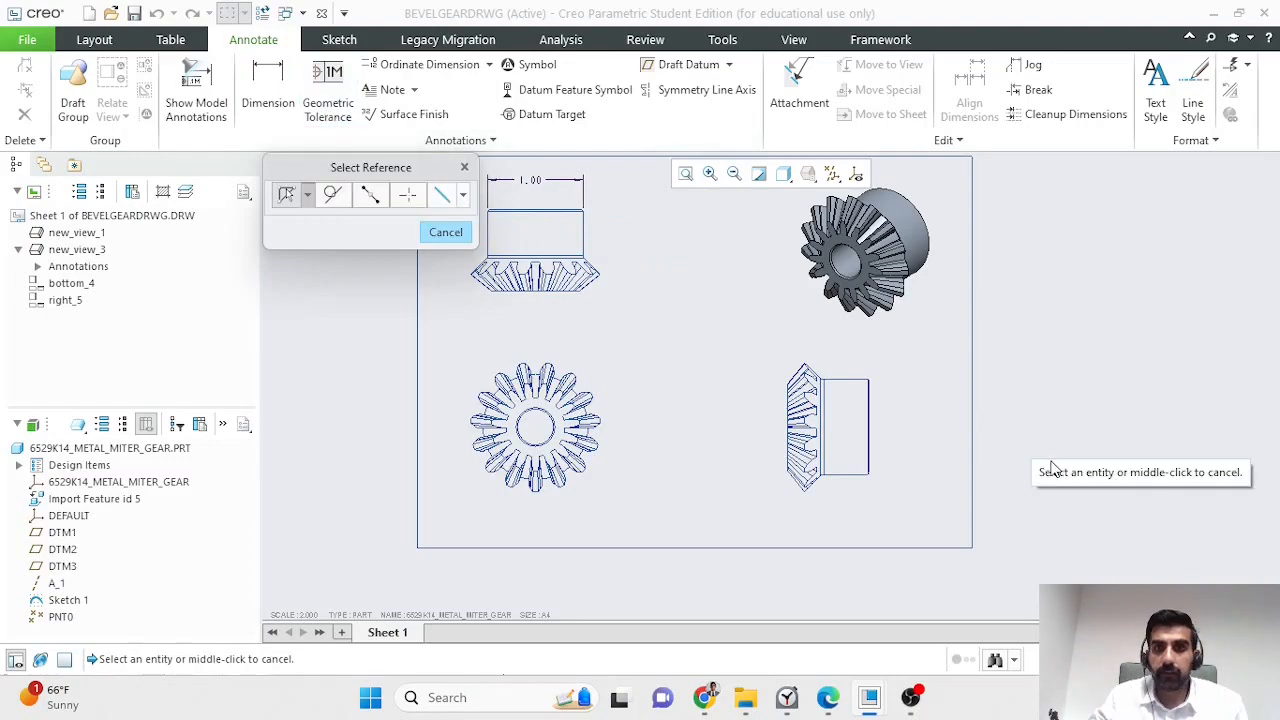
pyautogui.click(587, 240)
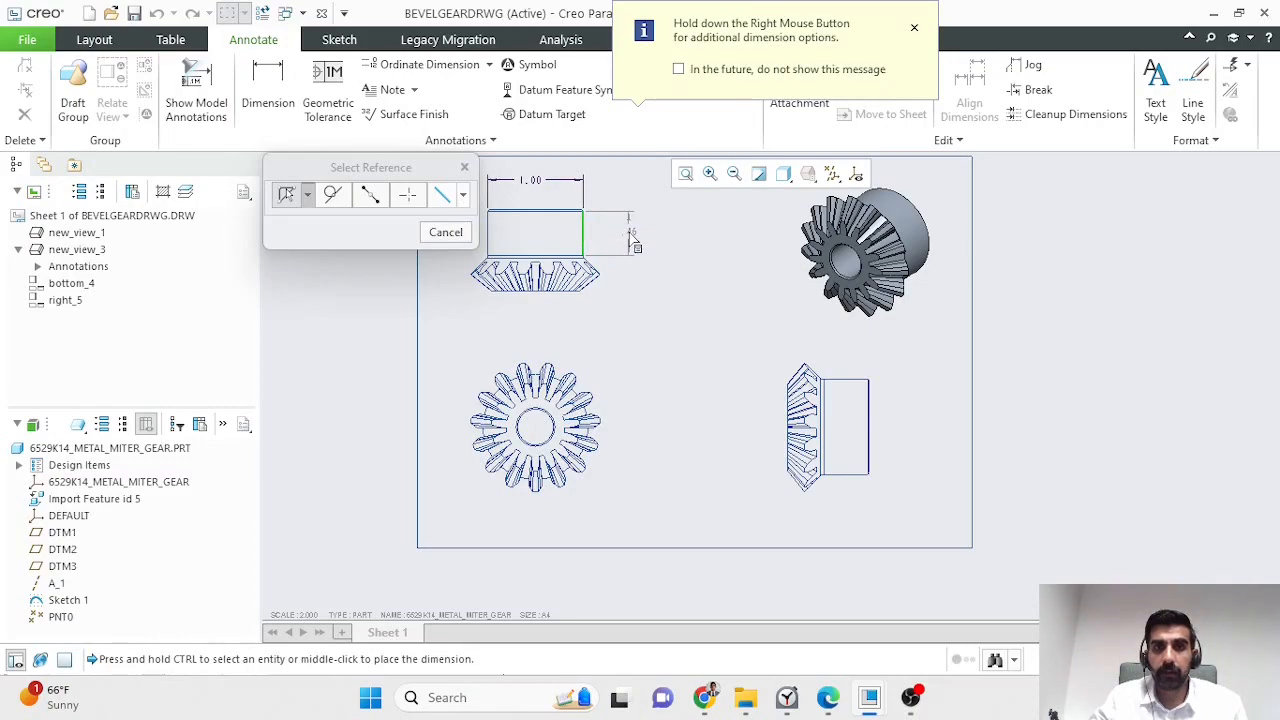
pyautogui.middleClick(633, 240)
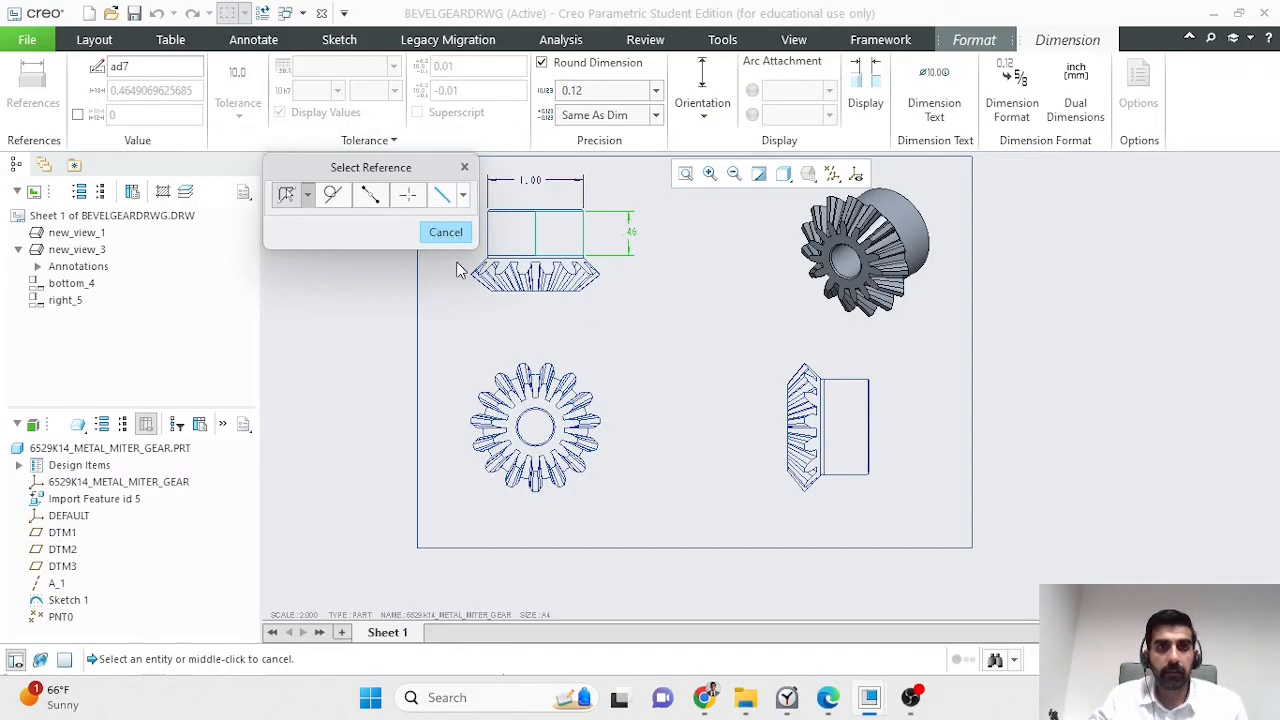
# Step: Add a Diameter dimension to the central bore in the lower front gear view, then end dimensioning
pyautogui.click(555, 442)
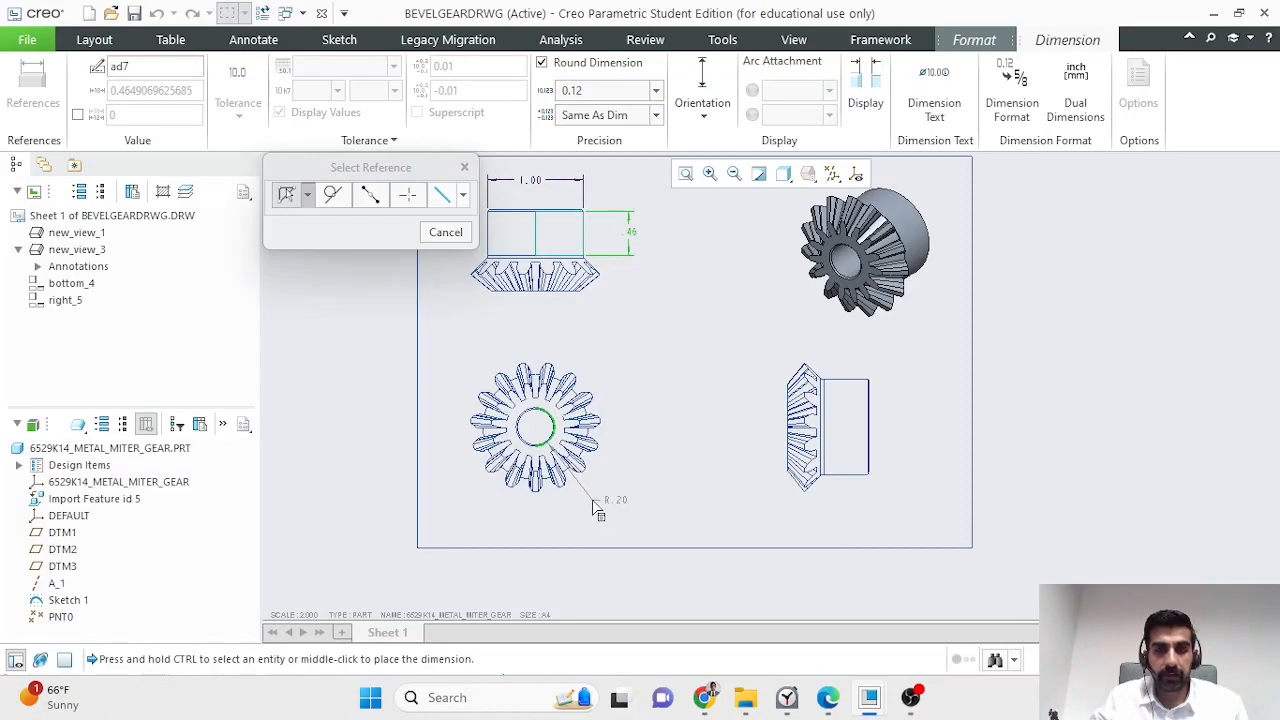
pyautogui.scroll(-5, 593, 509)
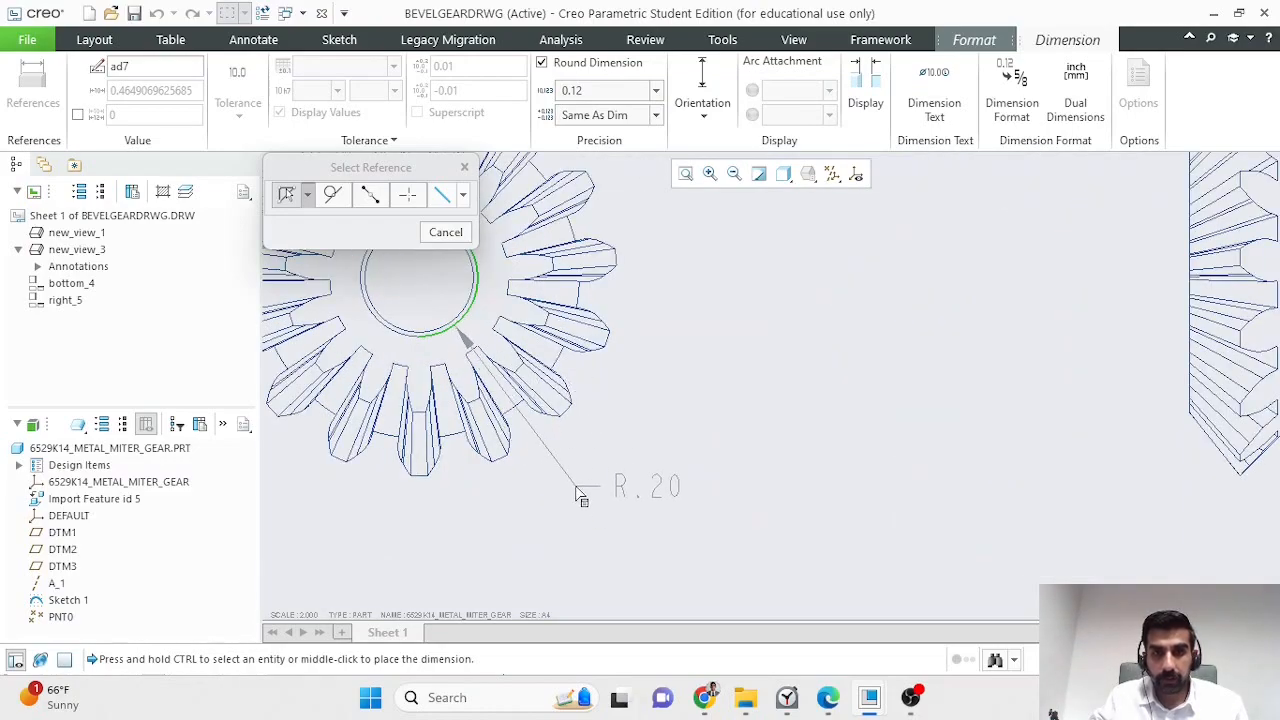
pyautogui.middleClick(590, 502)
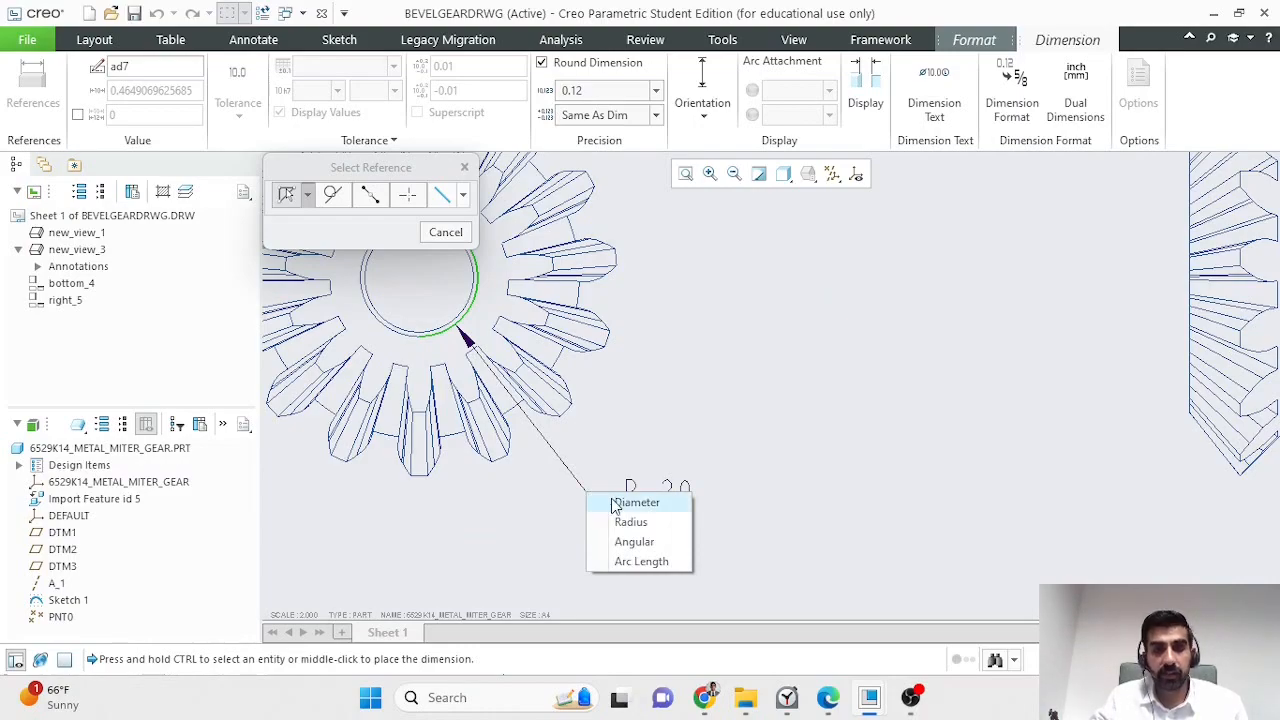
pyautogui.click(615, 503)
pyautogui.scroll(-2, 611, 498)
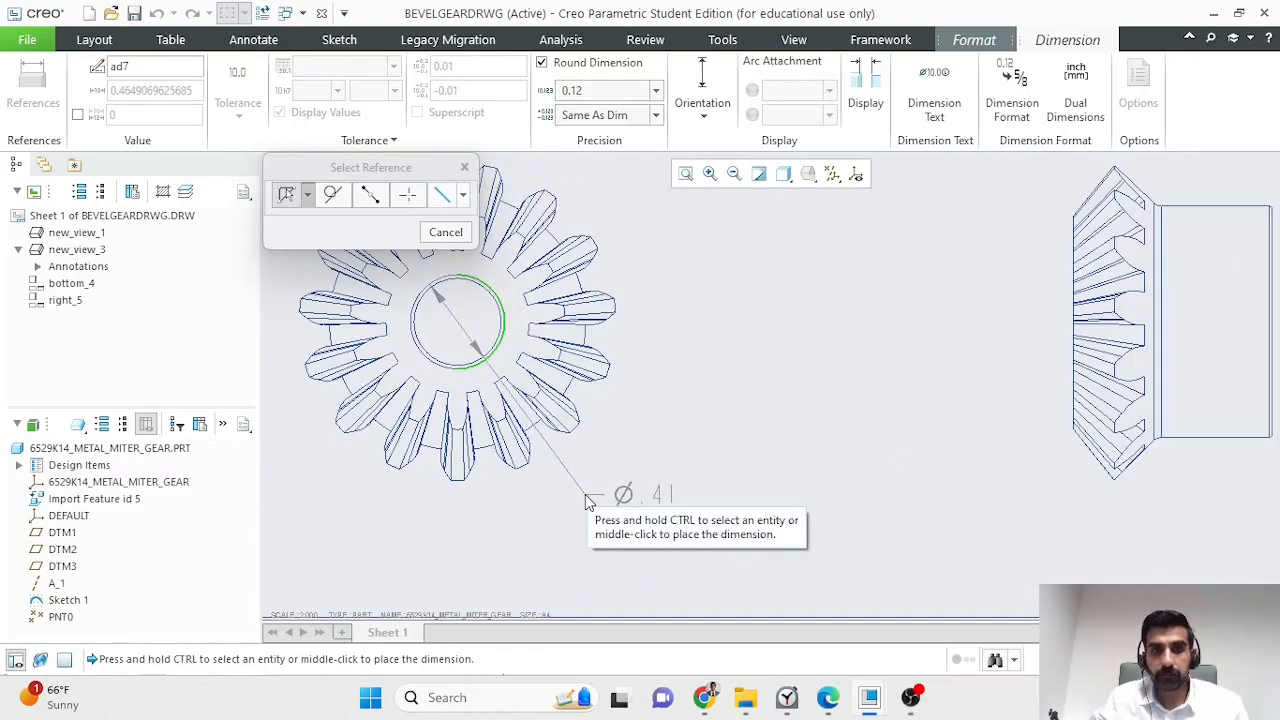
pyautogui.middleClick(588, 502)
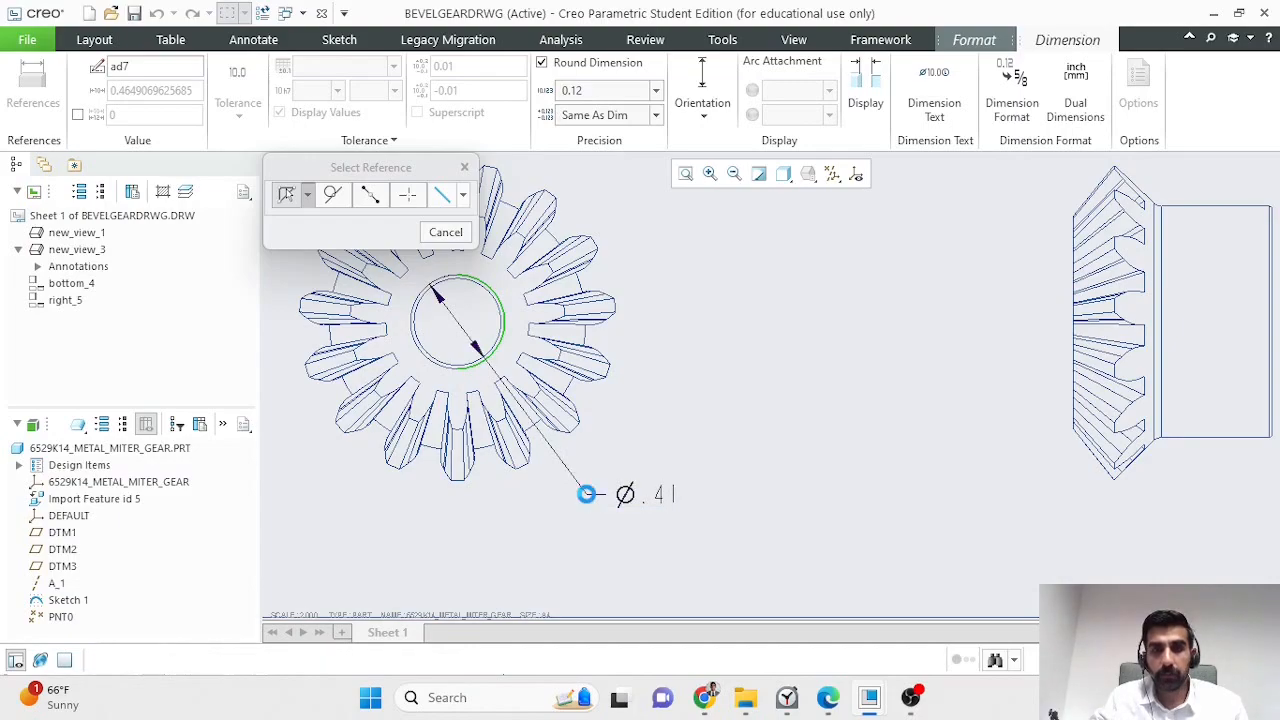
pyautogui.click(446, 232)
pyautogui.scroll(5, 592, 393)
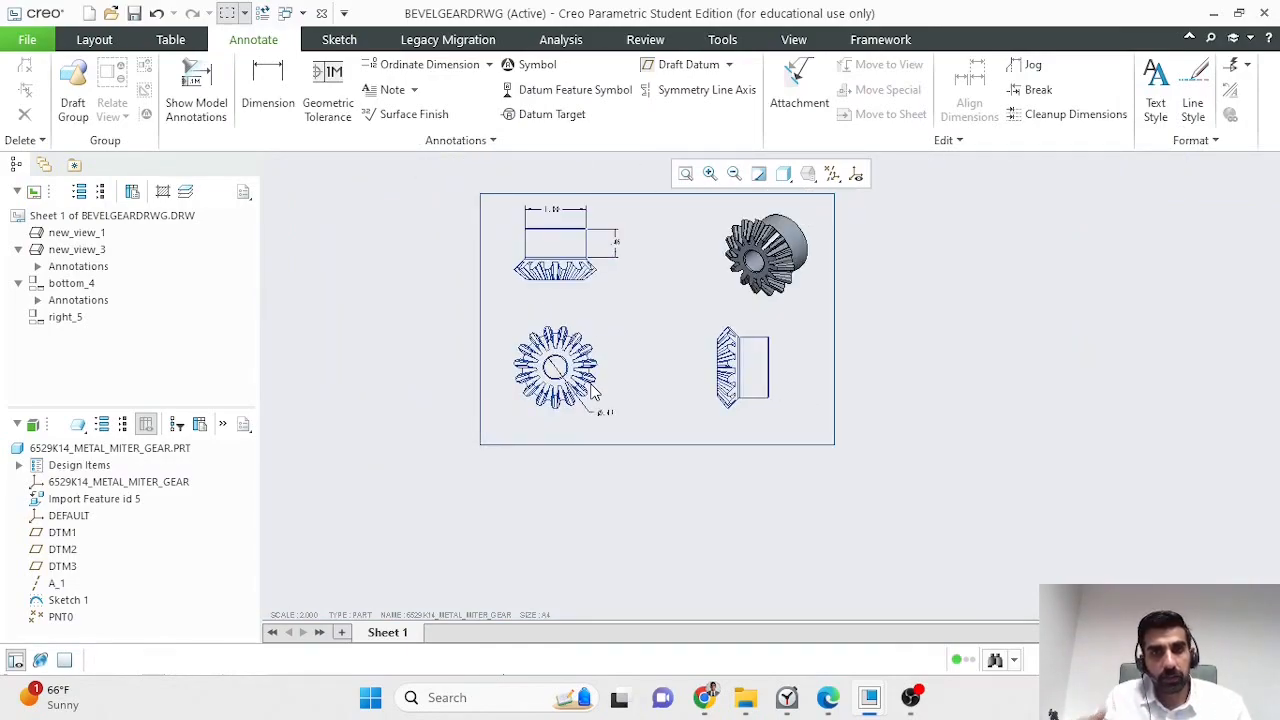
# Step: Set the text height of the bore diameter dimension to 0.3
pyautogui.scroll(-1, 531, 252)
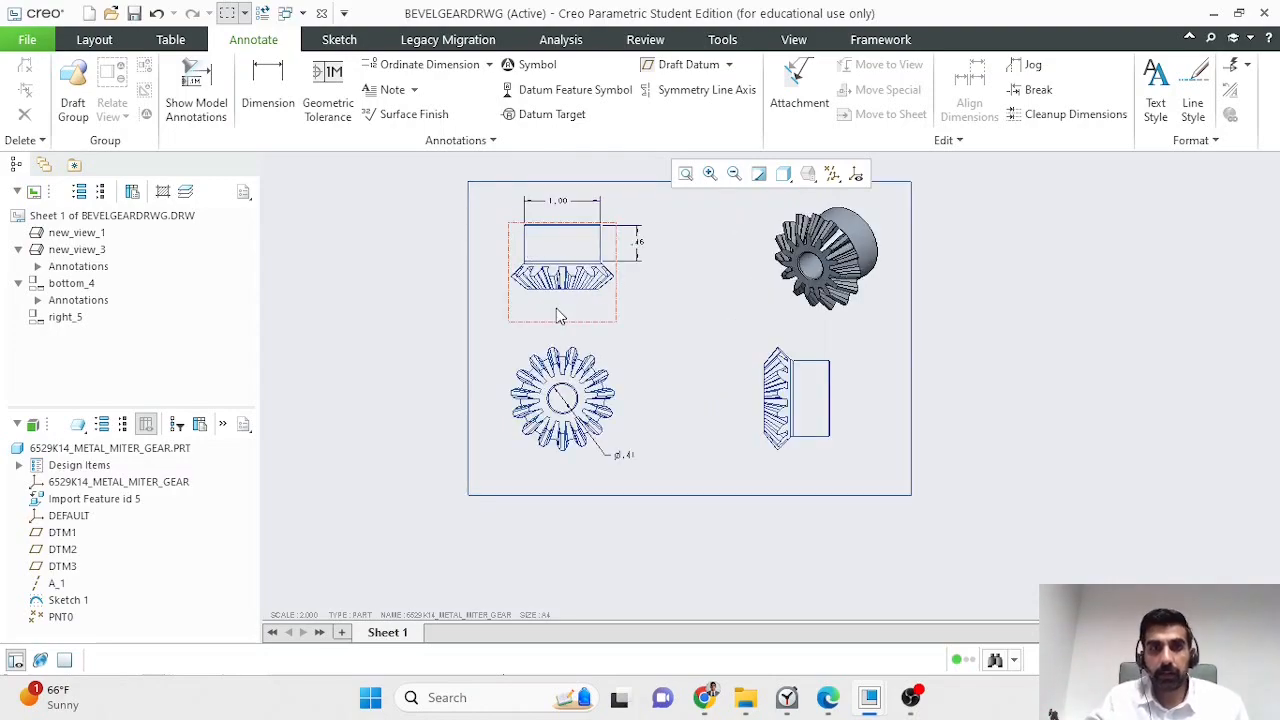
pyautogui.click(628, 454)
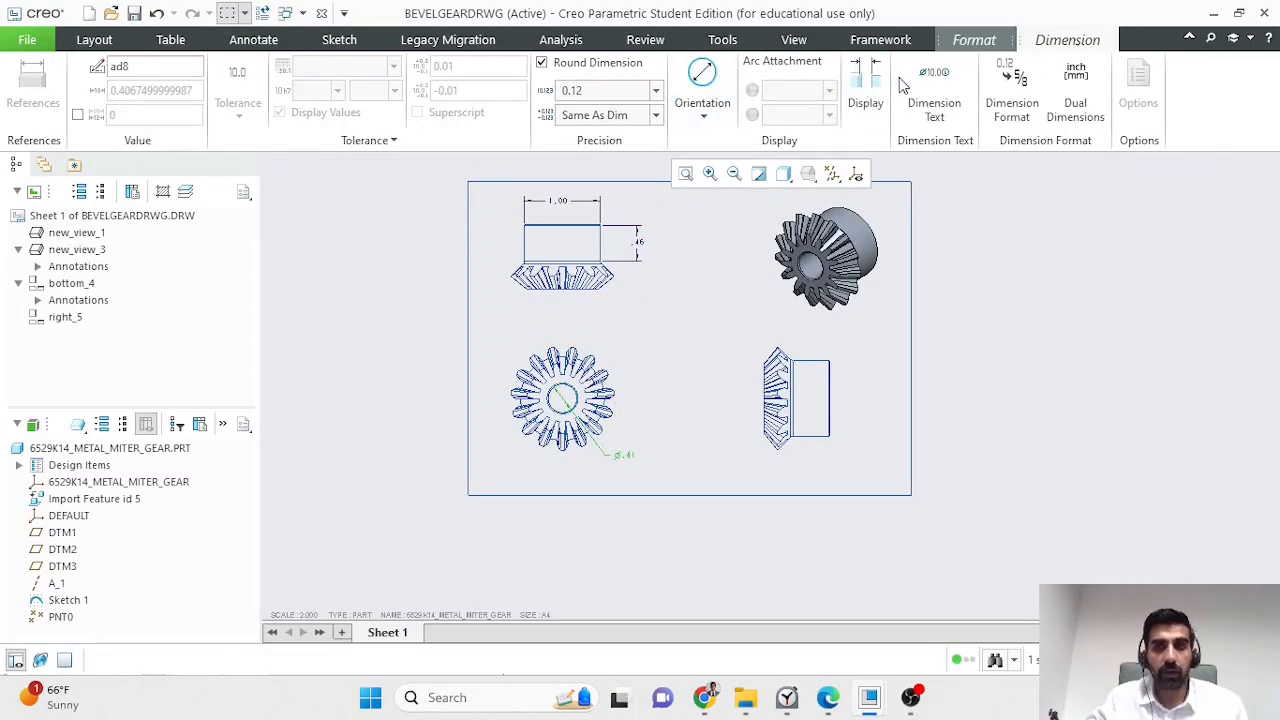
pyautogui.click(972, 39)
pyautogui.moveTo(100, 115); pyautogui.dragTo(43, 118)
pyautogui.write('0.2')
pyautogui.press('Return')
pyautogui.moveTo(112, 118); pyautogui.dragTo(22, 122)
pyautogui.write('0.3')
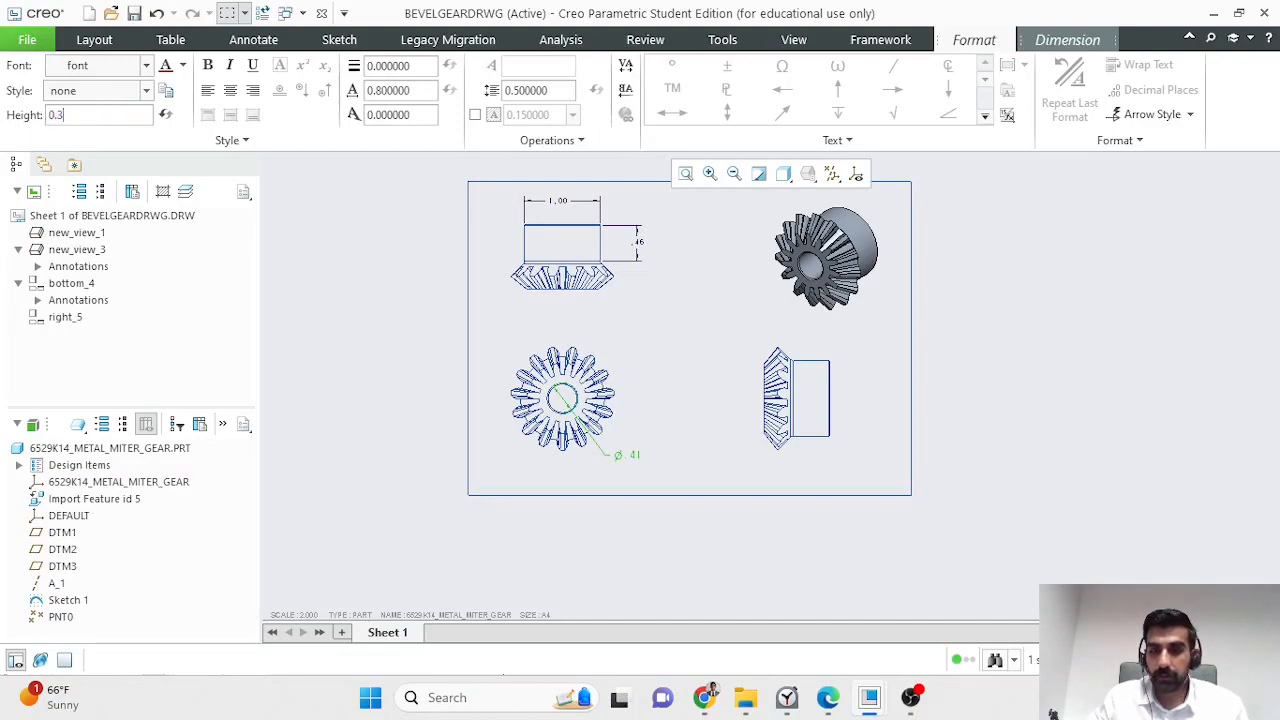
pyautogui.press('Return')
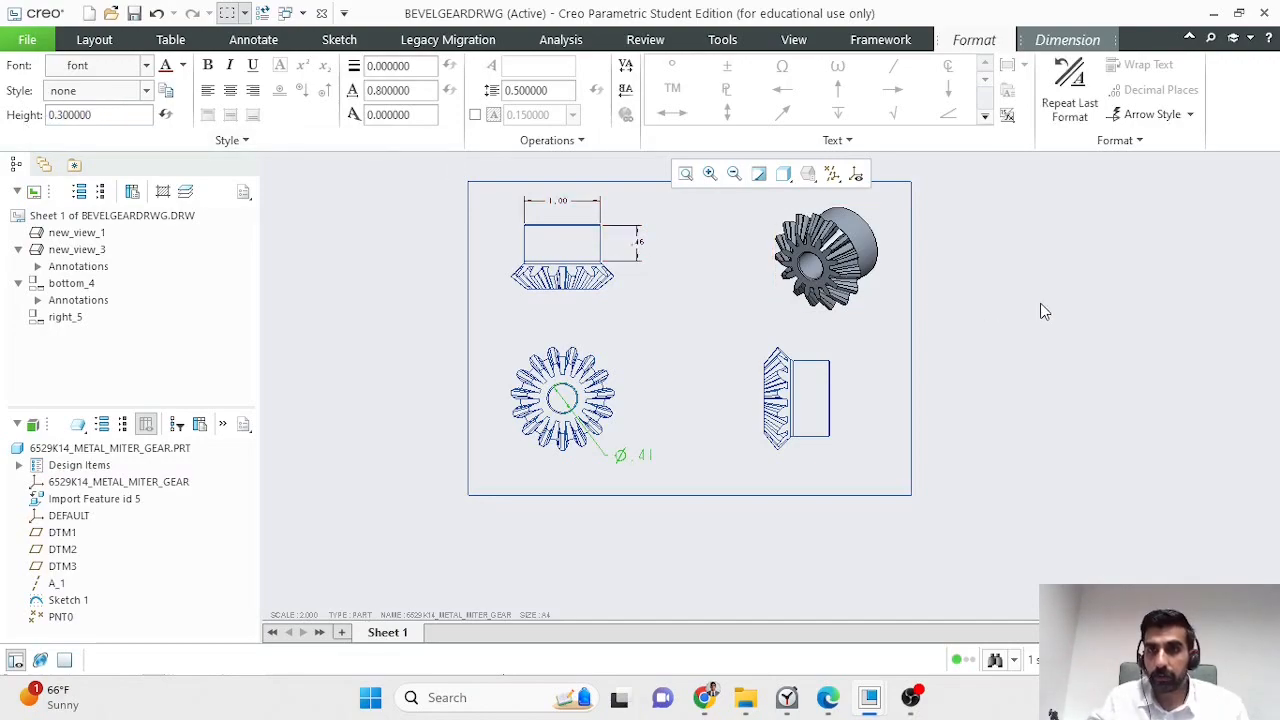
# Step: Try adding mm after the bore diameter's dimension text, remove it again and deselect the dimension
pyautogui.click(1058, 40)
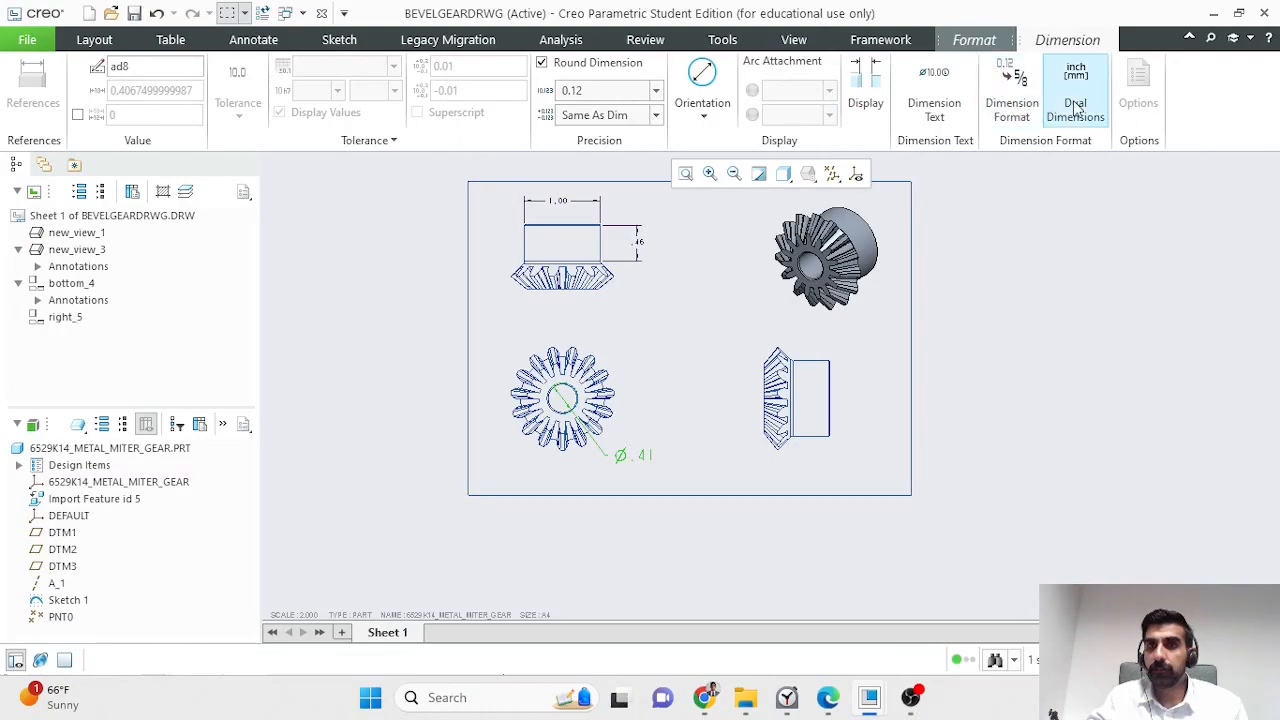
pyautogui.click(934, 103)
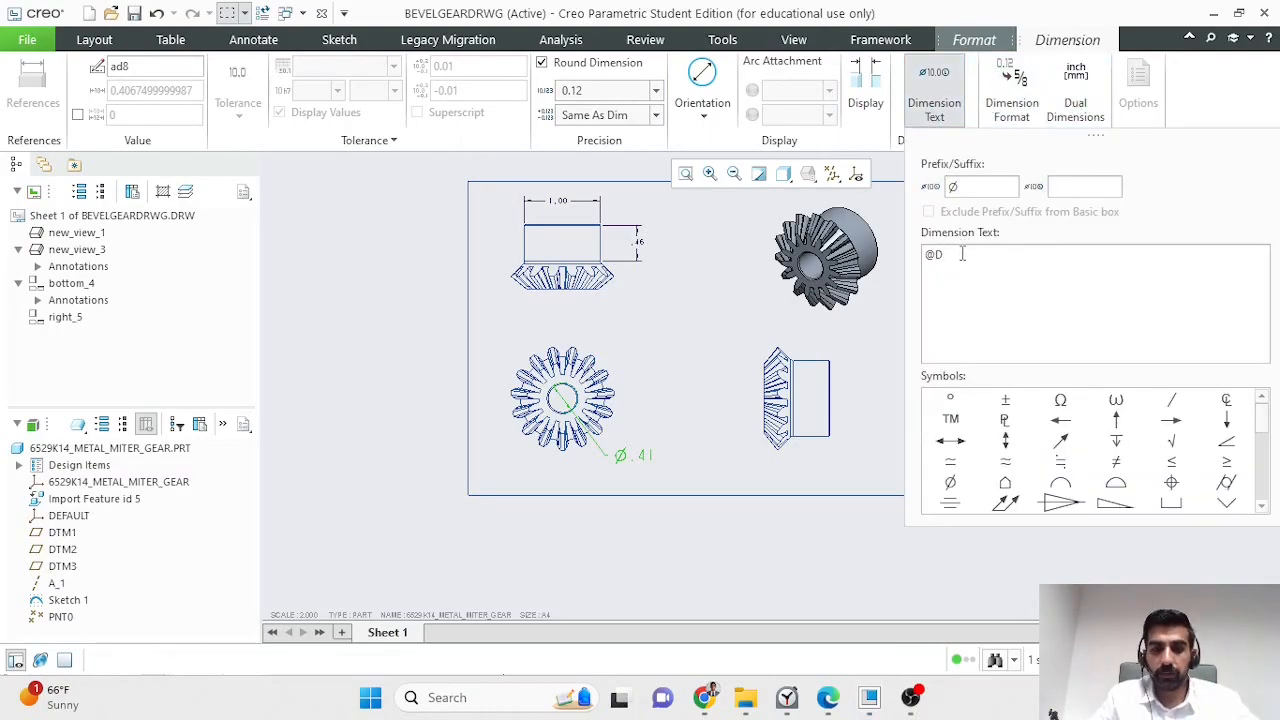
pyautogui.write('mm')
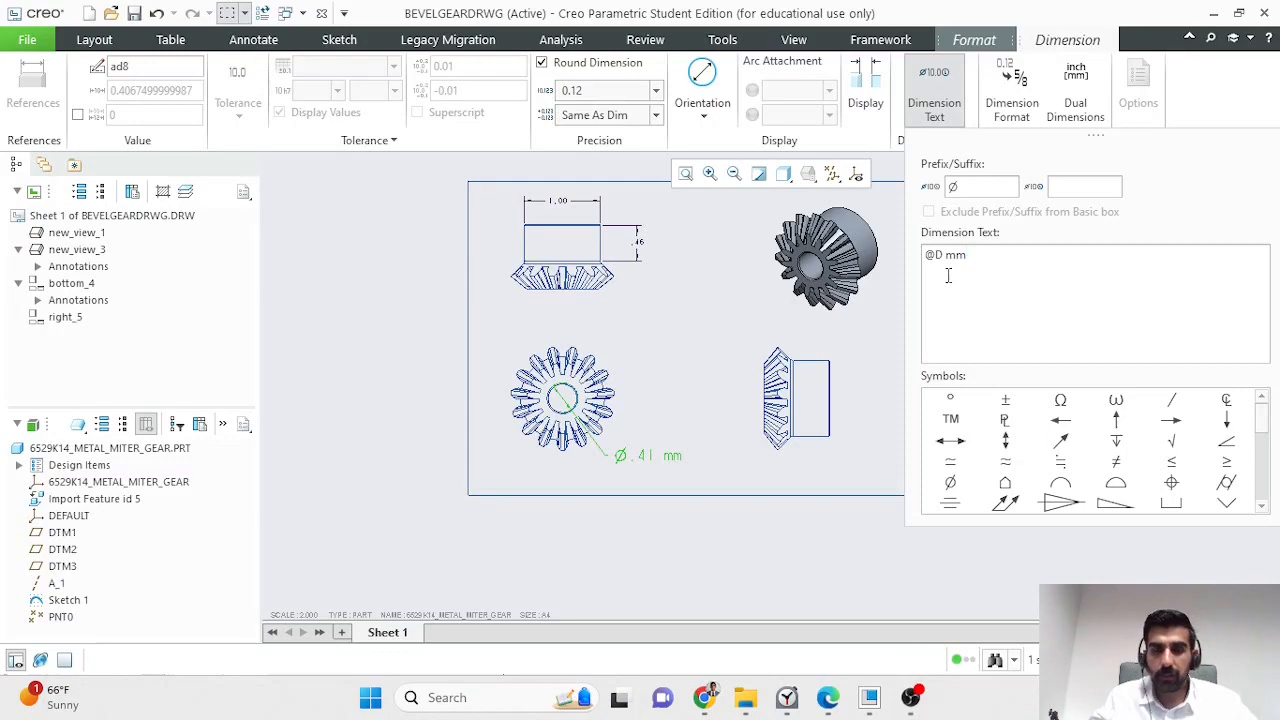
pyautogui.press('BackSpace')
pyautogui.press('BackSpace')
pyautogui.press('BackSpace')
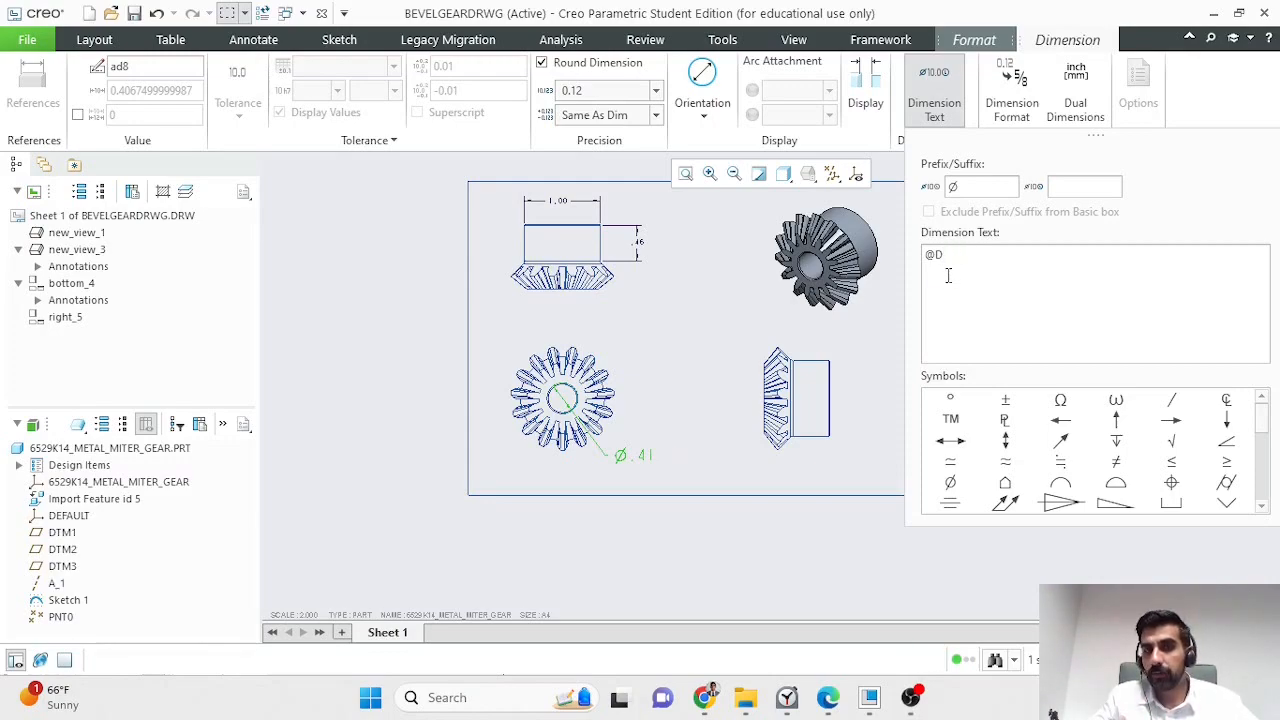
pyautogui.click(452, 304)
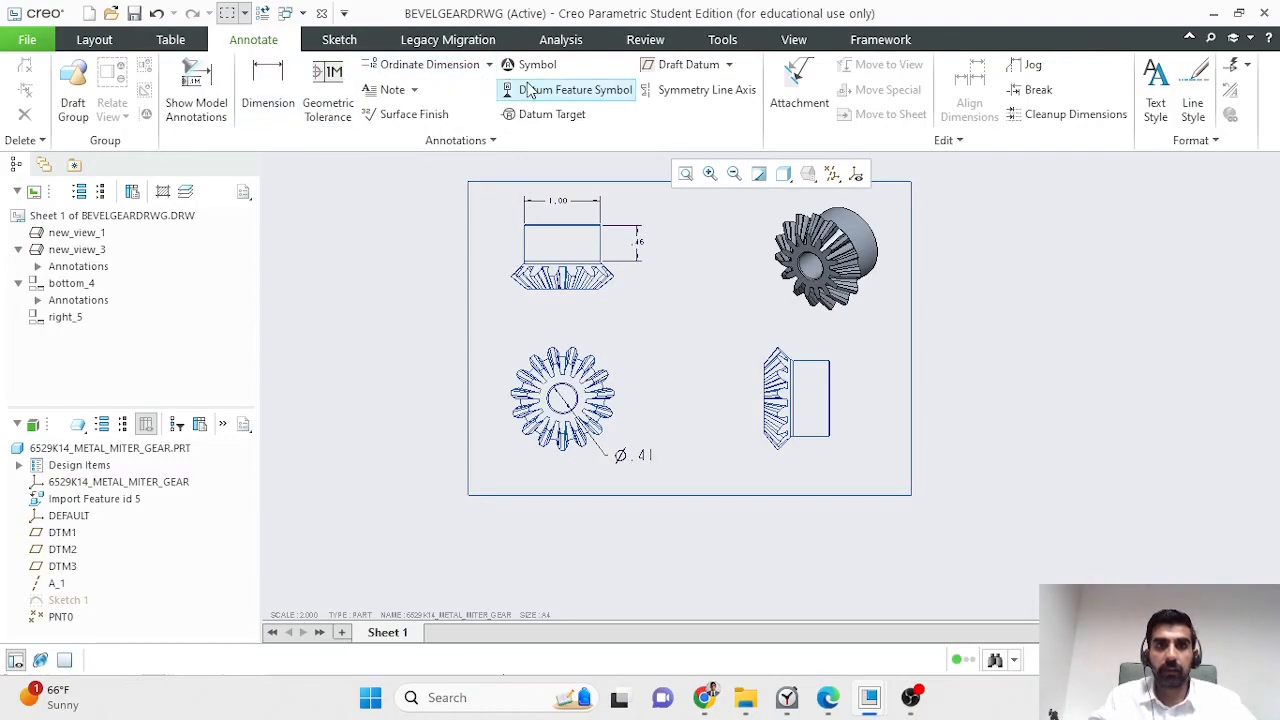
# Step: Add the note "All dimensions are in mm" beneath the lower side view of the gear
pyautogui.click(390, 89)
pyautogui.click(767, 477)
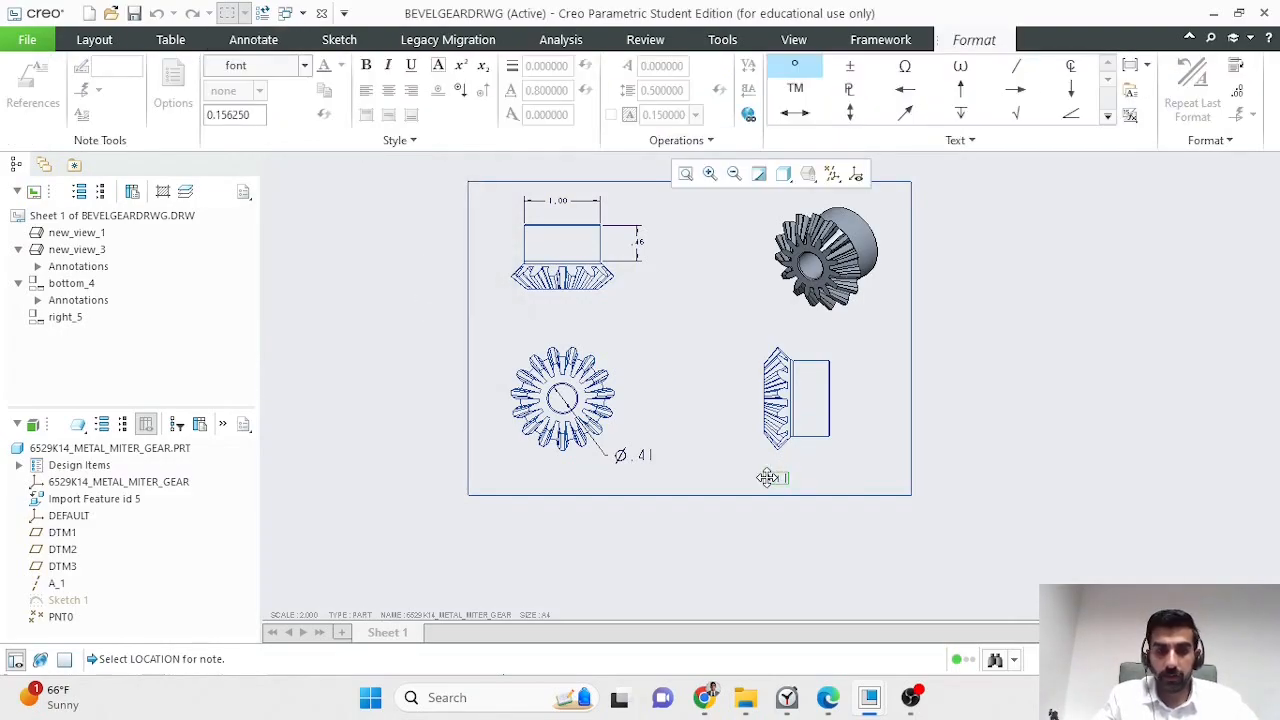
pyautogui.write('dimensions are in mm')
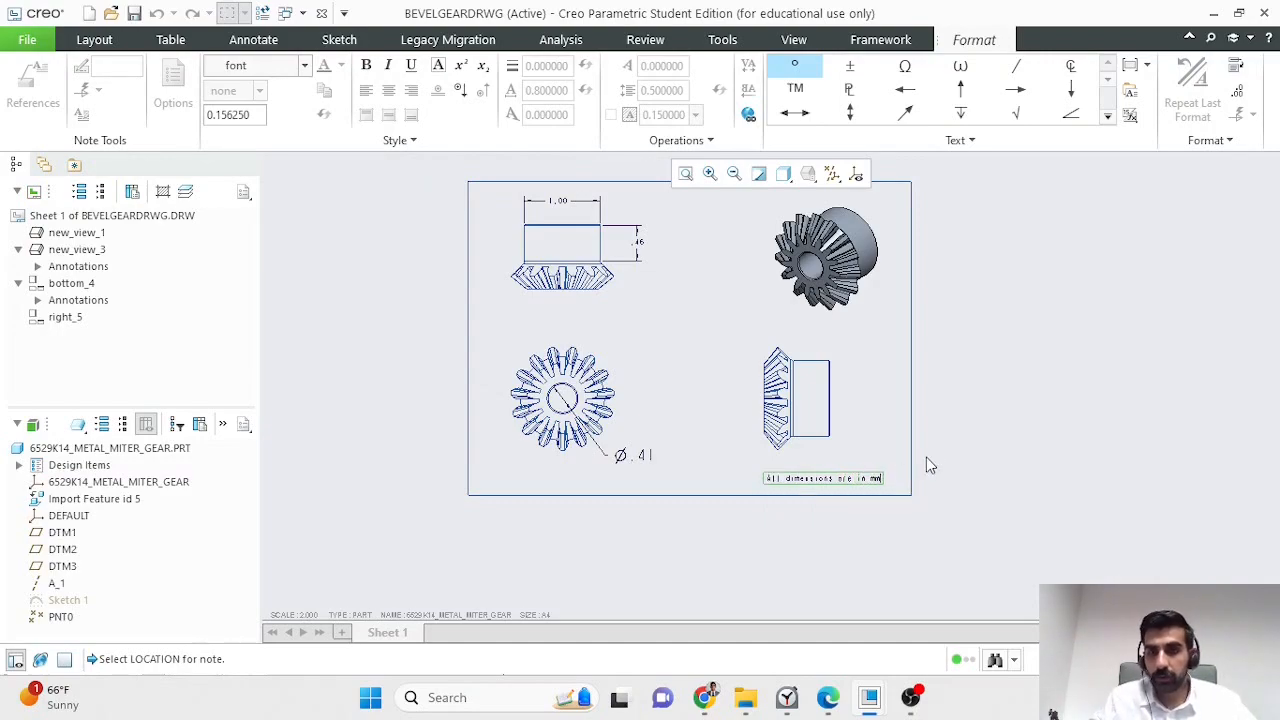
# Step: Finish the units note and move the shaded gear view slightly to the left on the sheet
pyautogui.click(951, 456)
pyautogui.click(876, 508)
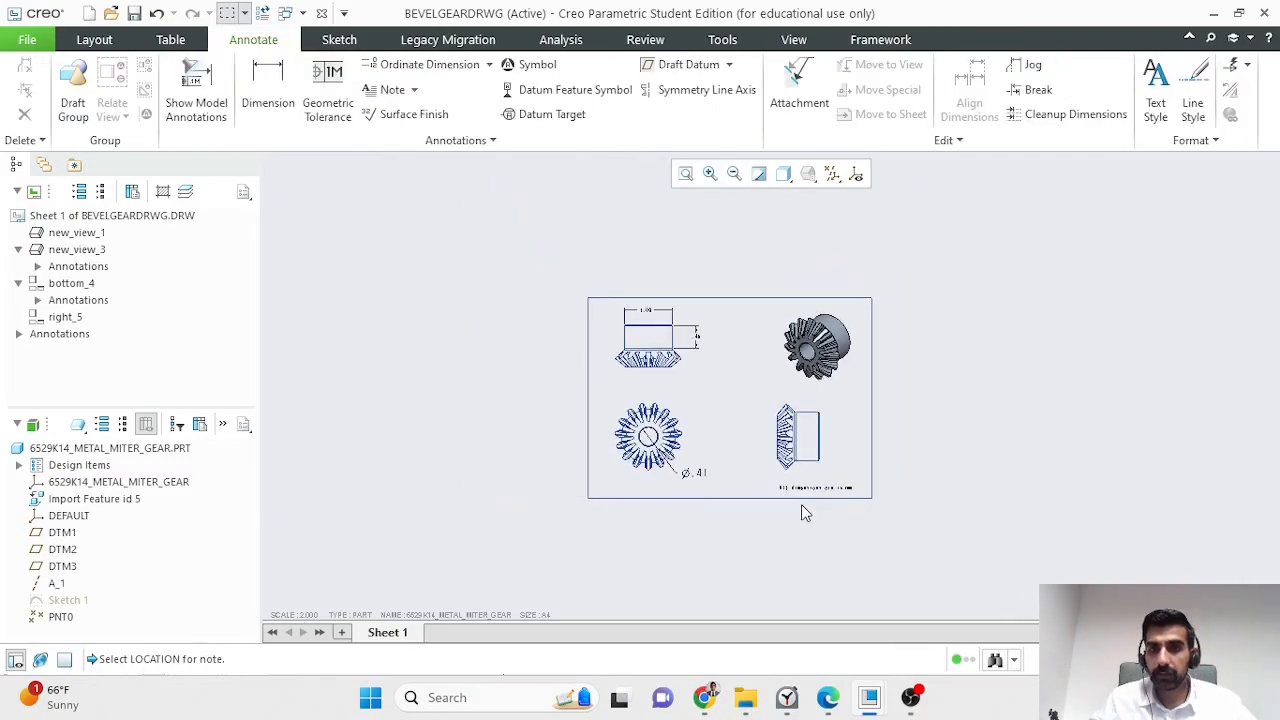
pyautogui.scroll(2, 801, 504)
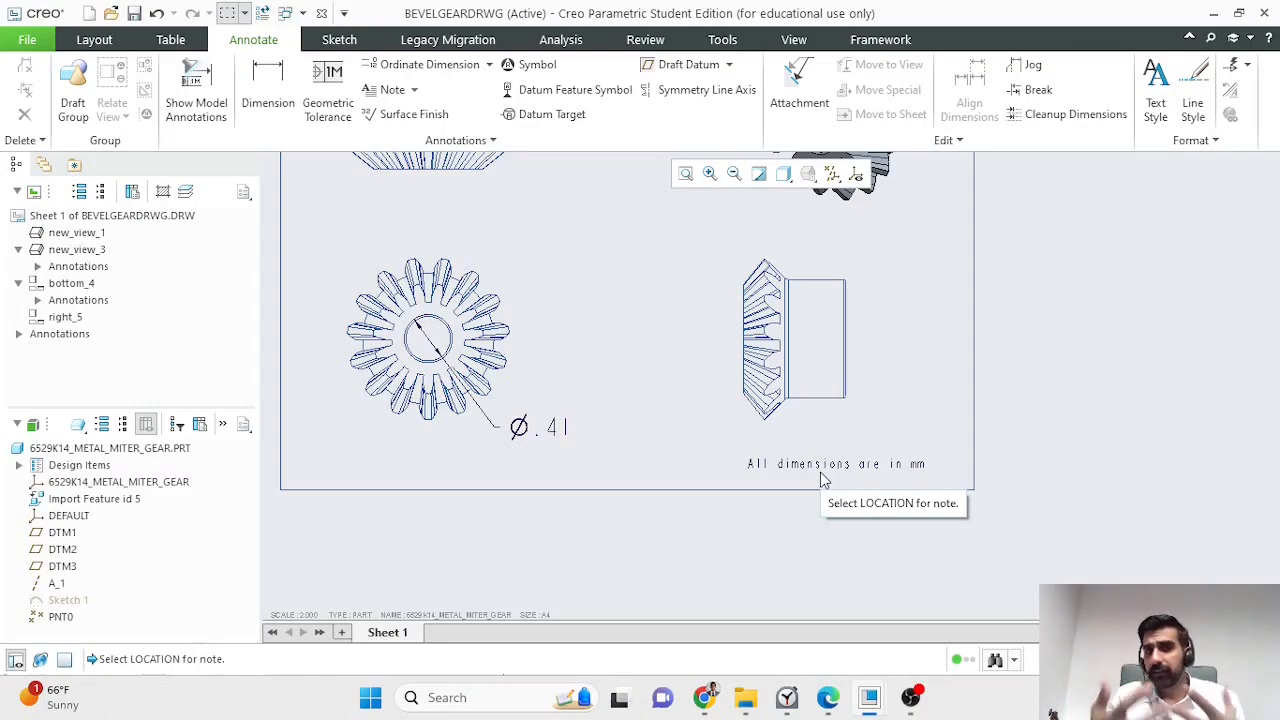
pyautogui.scroll(3, 820, 480)
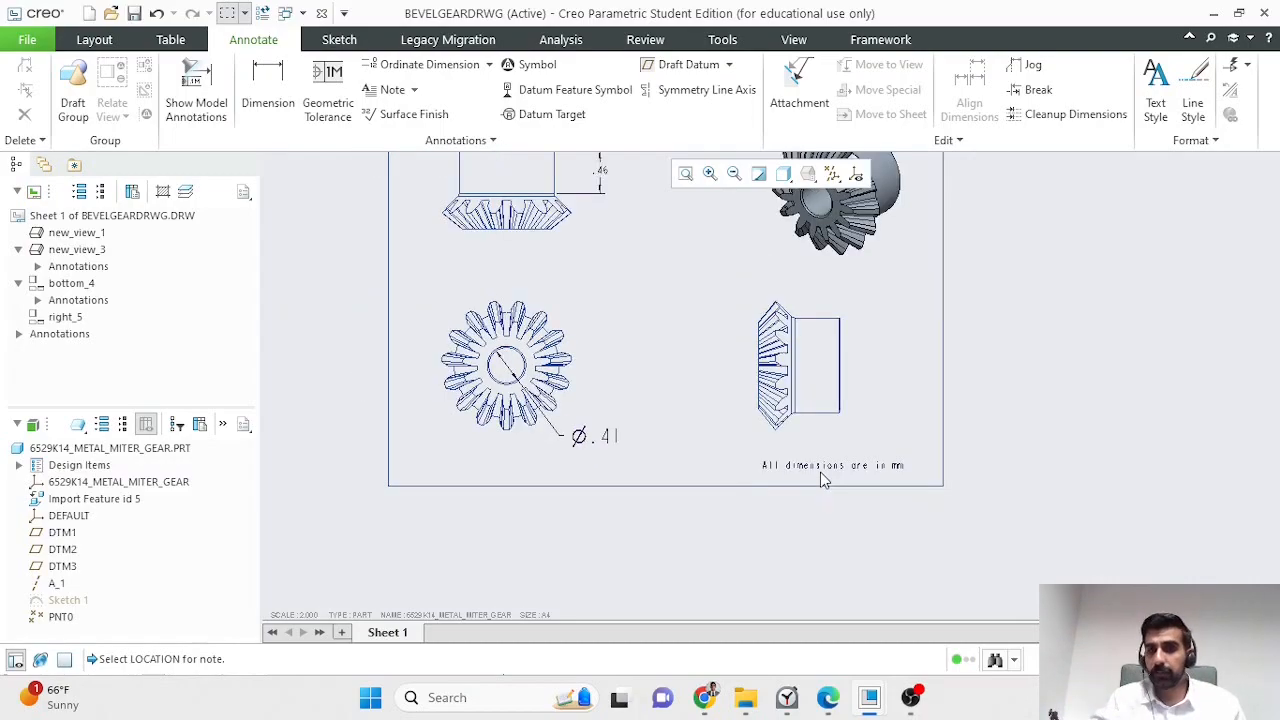
pyautogui.scroll(-3, 735, 302)
pyautogui.scroll(1, 850, 537)
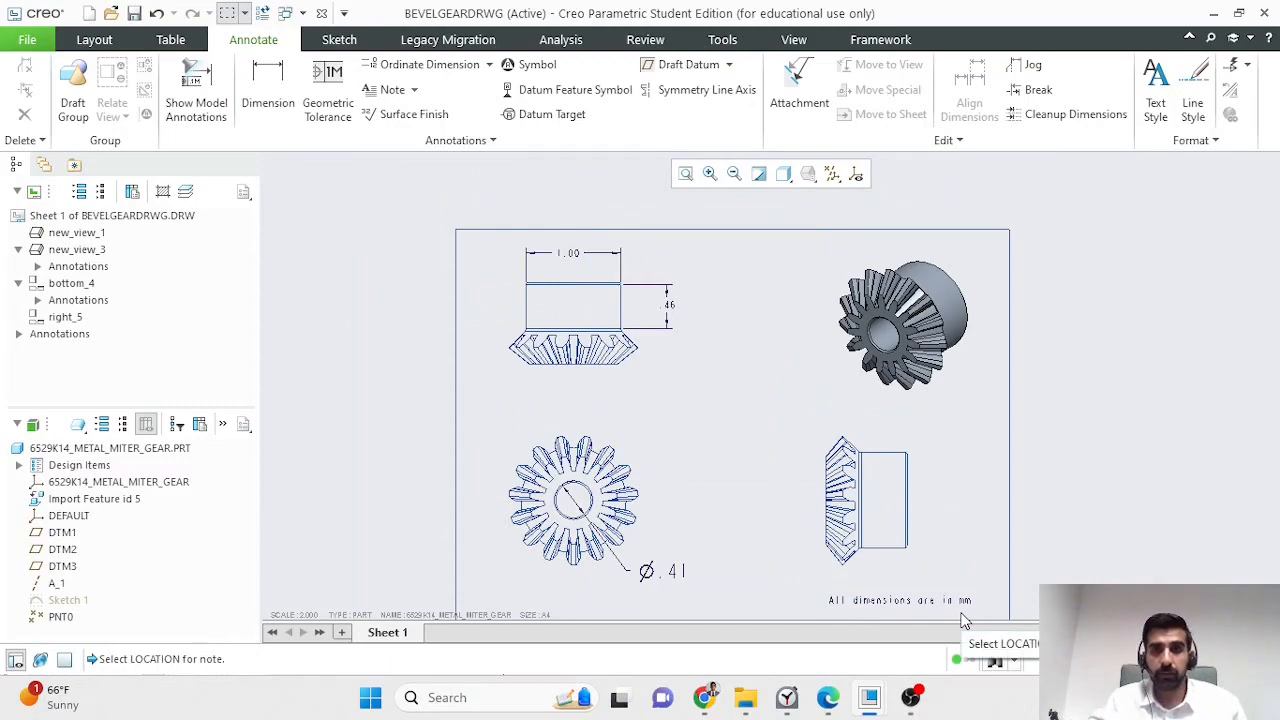
pyautogui.click(915, 325)
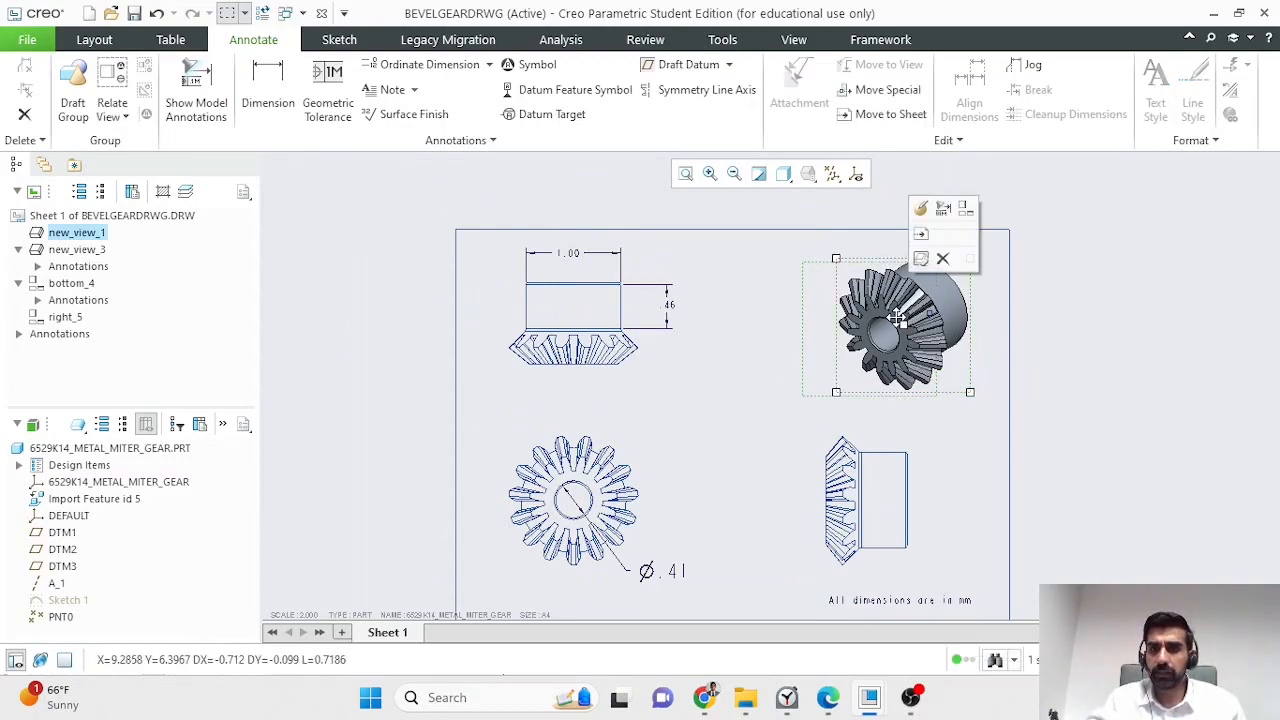
pyautogui.moveTo(900, 316); pyautogui.dragTo(869, 303)
pyautogui.click(1058, 345)
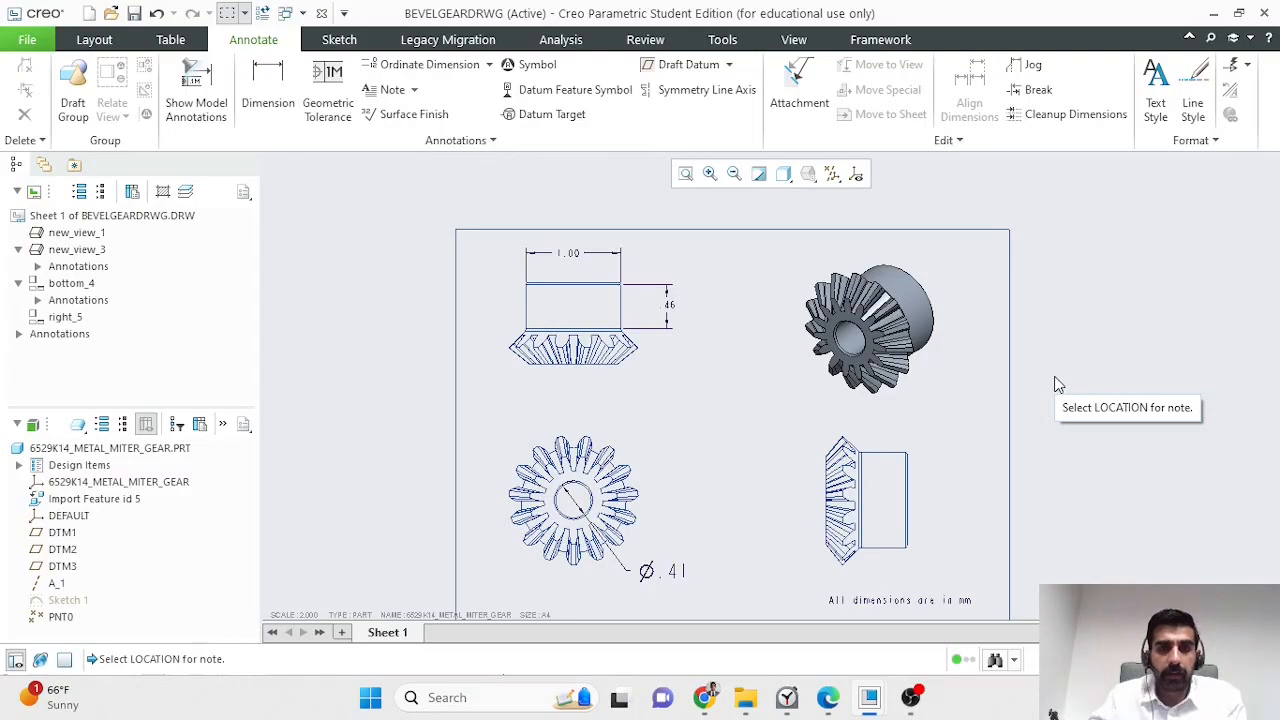
pyautogui.scroll(3, 1056, 384)
pyautogui.scroll(-5, 1009, 489)
pyautogui.scroll(4, 971, 549)
pyautogui.scroll(-2, 965, 510)
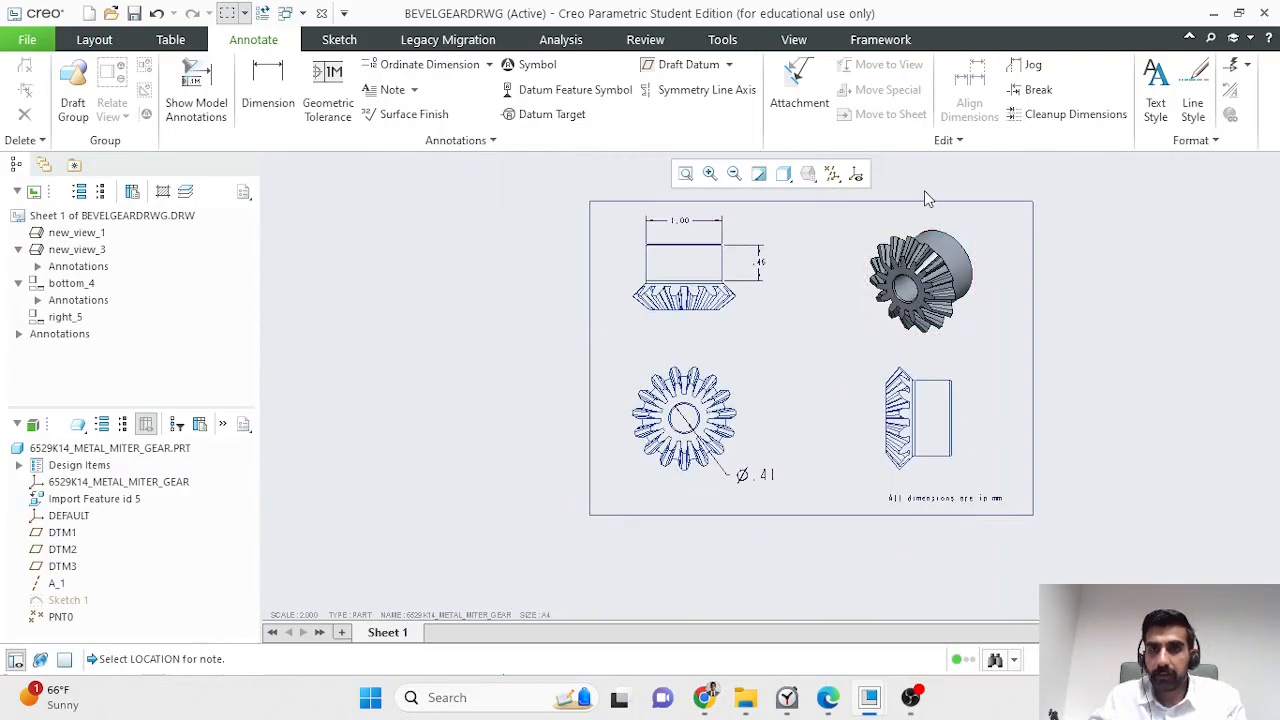
pyautogui.scroll(2, 924, 195)
pyautogui.scroll(-1, 923, 210)
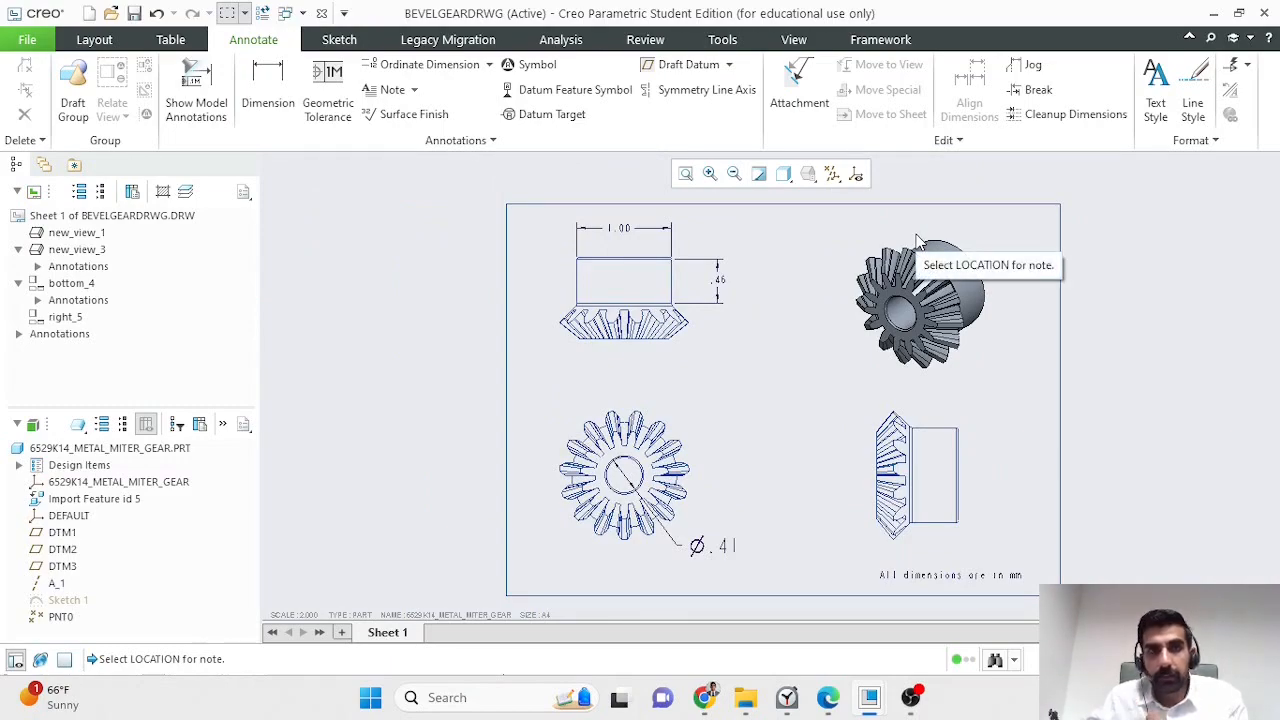
# Step: Start a detailed view centred on a tooth edge at the upper right of the lower front gear view
pyautogui.click(94, 40)
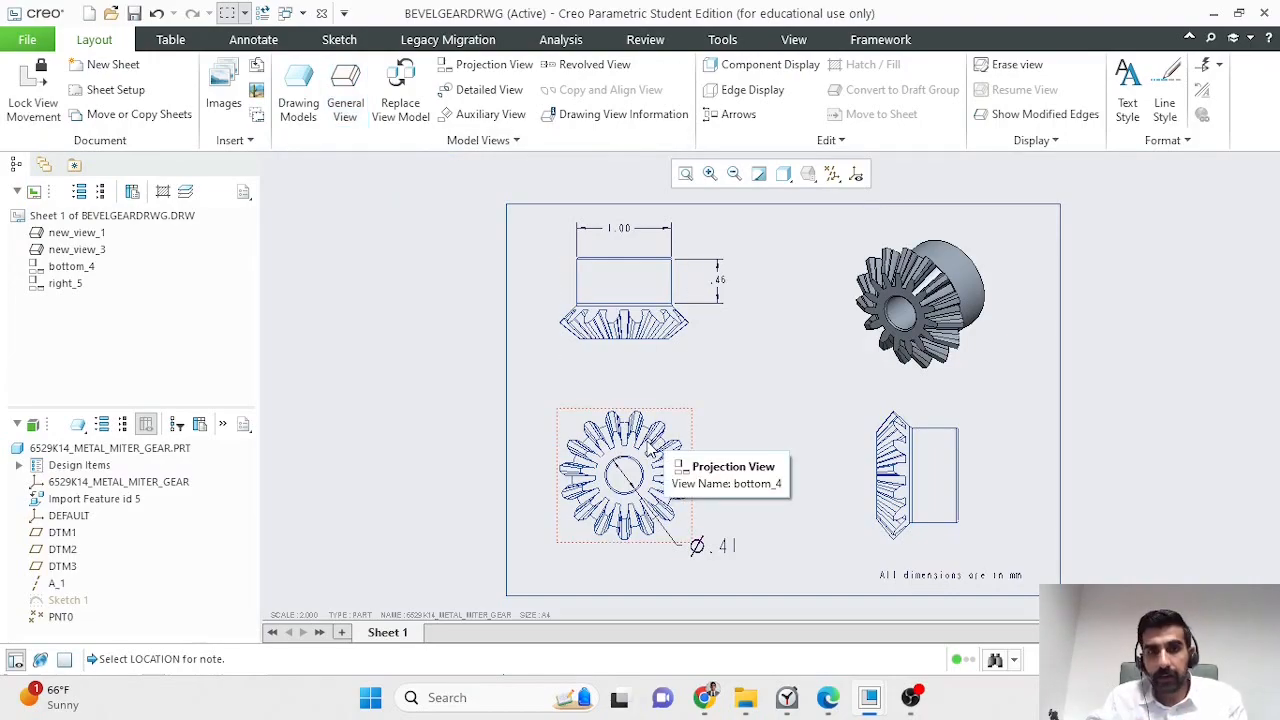
pyautogui.scroll(-5, 605, 375)
pyautogui.scroll(2, 662, 562)
pyautogui.scroll(5, 673, 562)
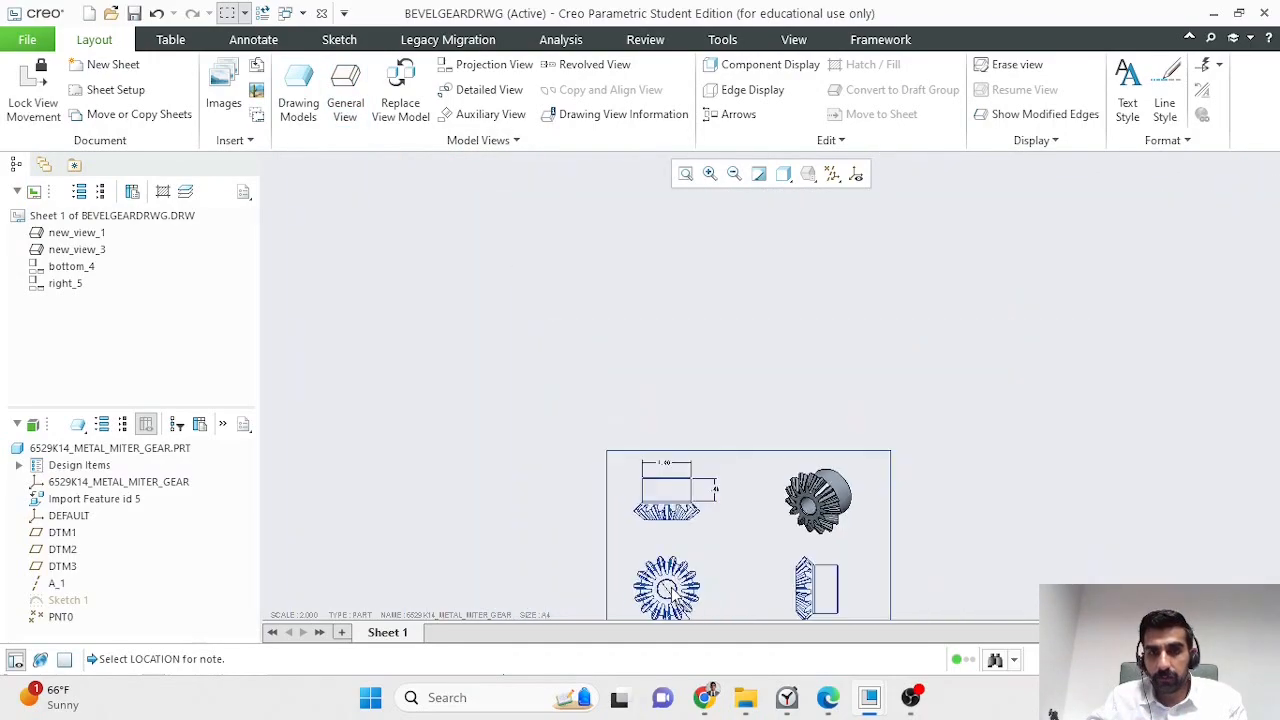
pyautogui.scroll(3, 694, 602)
pyautogui.scroll(-6, 698, 622)
pyautogui.scroll(-1, 680, 274)
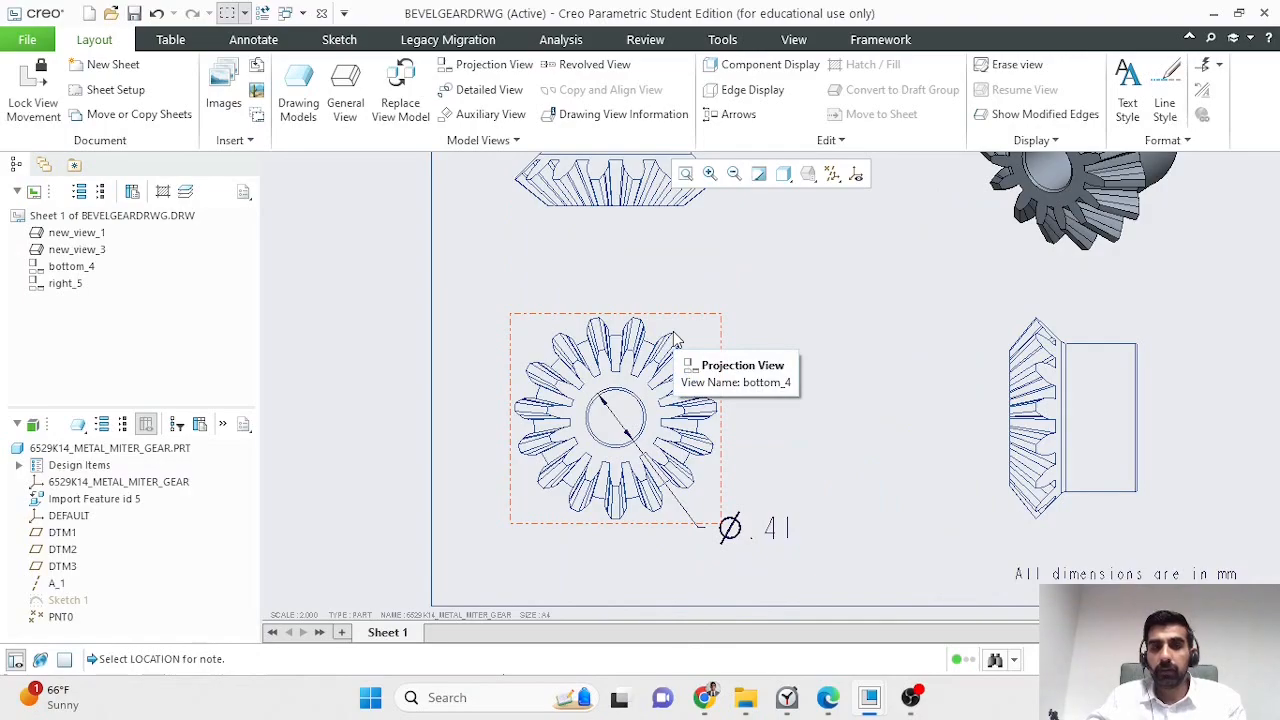
pyautogui.scroll(6, 666, 370)
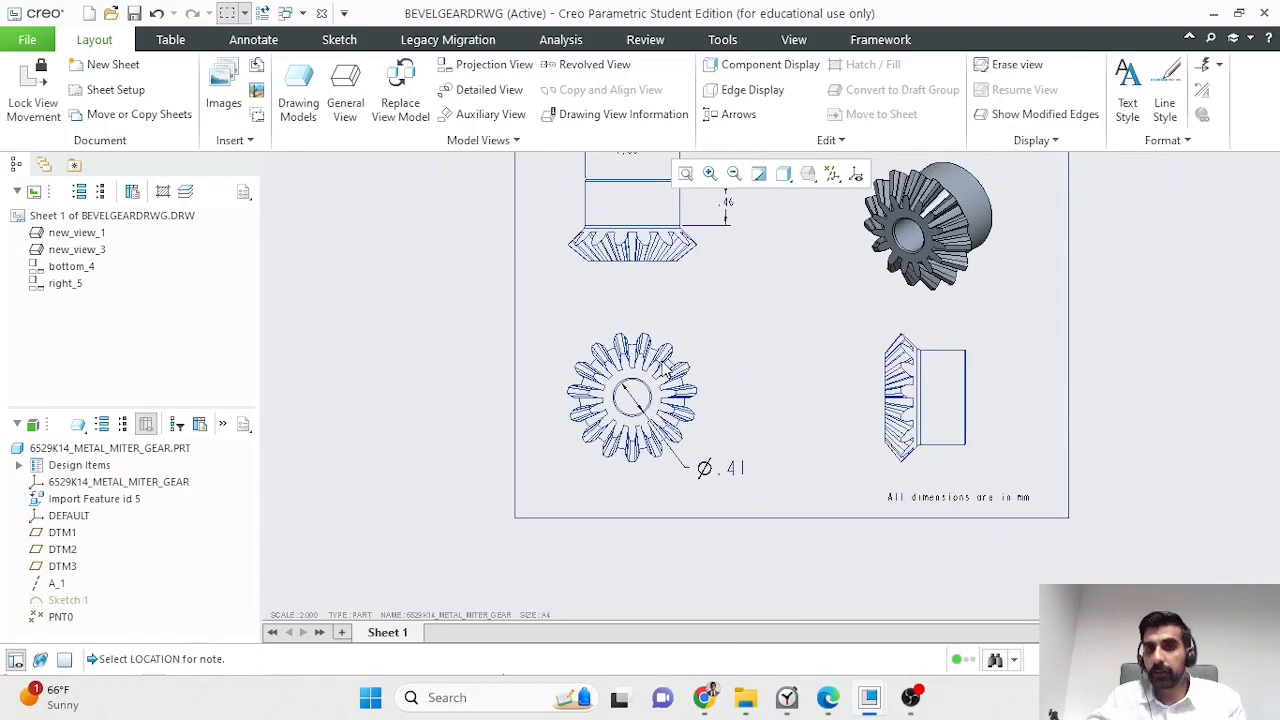
pyautogui.scroll(-4, 666, 370)
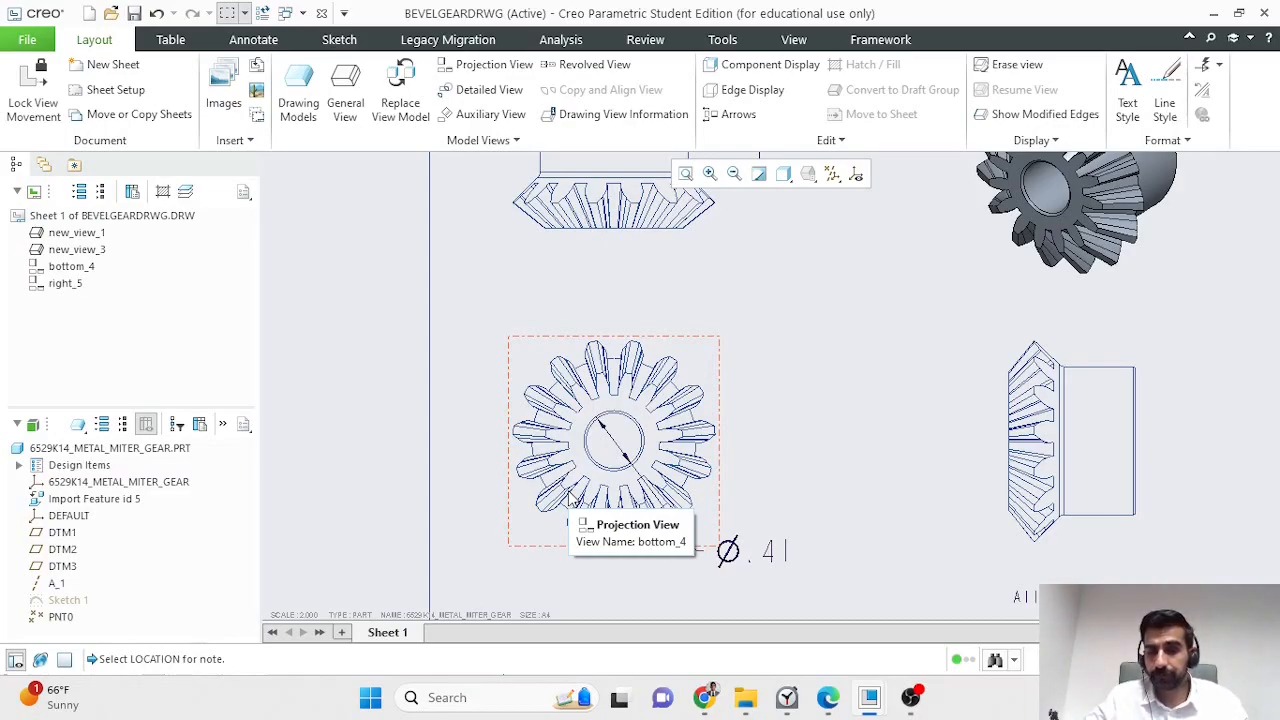
pyautogui.click(489, 90)
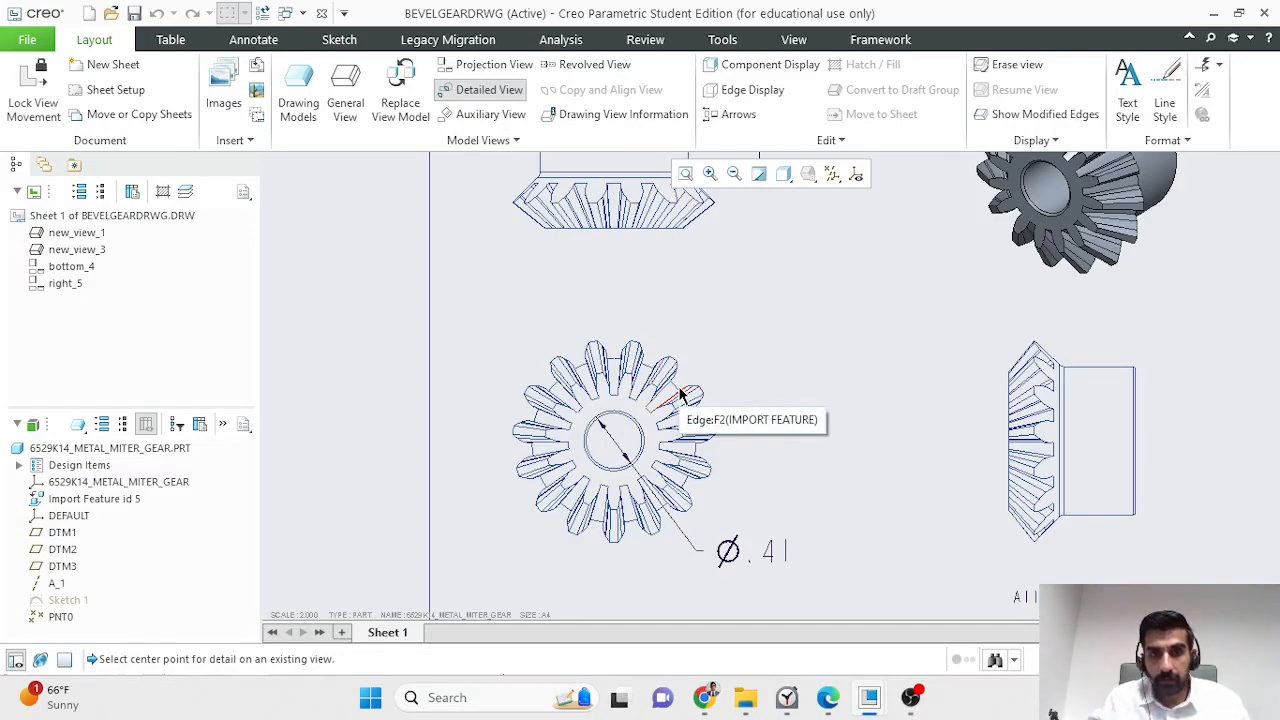
pyautogui.scroll(-4, 650, 400)
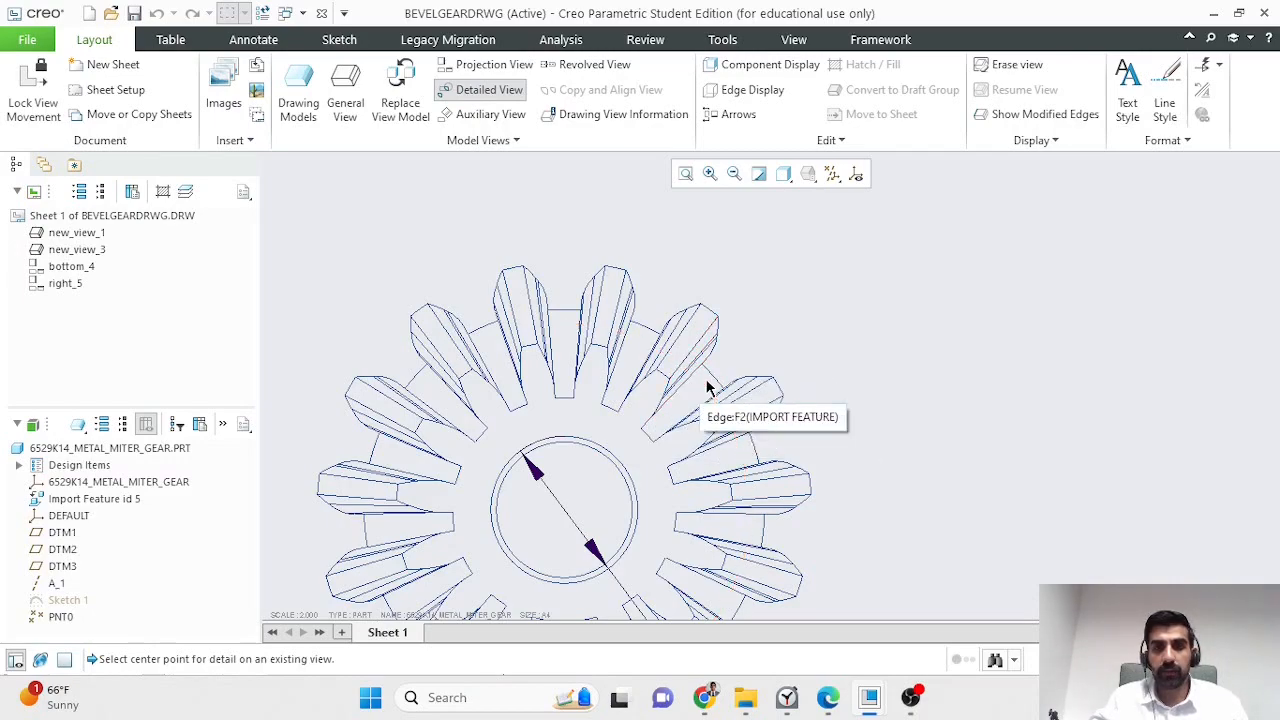
pyautogui.scroll(-1, 645, 401)
pyautogui.click(633, 398)
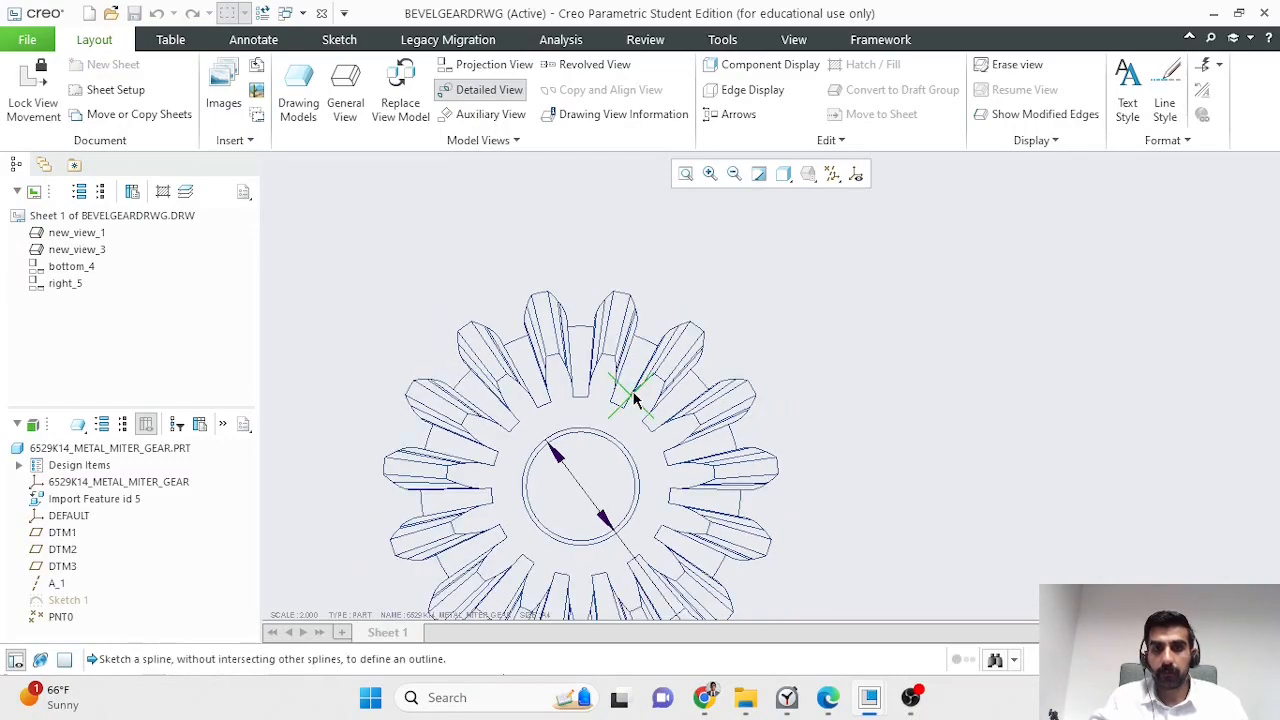
pyautogui.scroll(2, 640, 398)
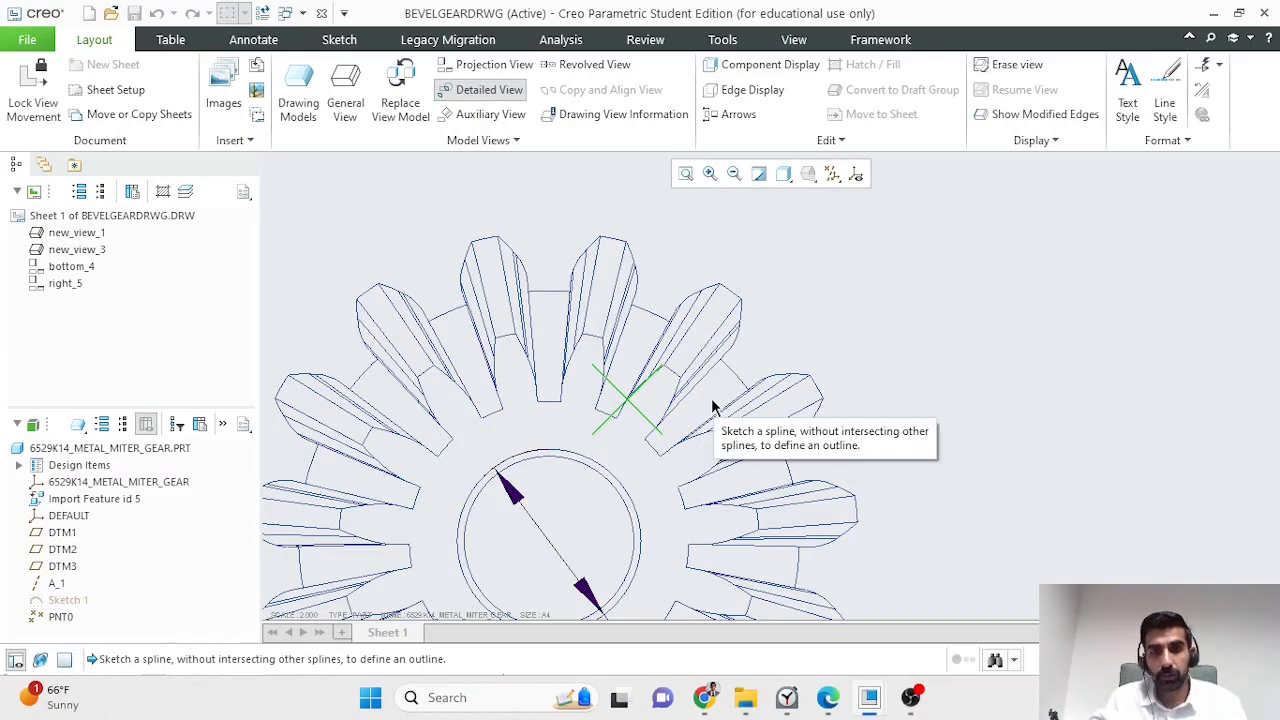
# Step: Sketch a closed, roughly circular spline around the detail's centre point to outline the neighbouring gear teeth
pyautogui.click(713, 398)
pyautogui.click(655, 325)
pyautogui.click(576, 352)
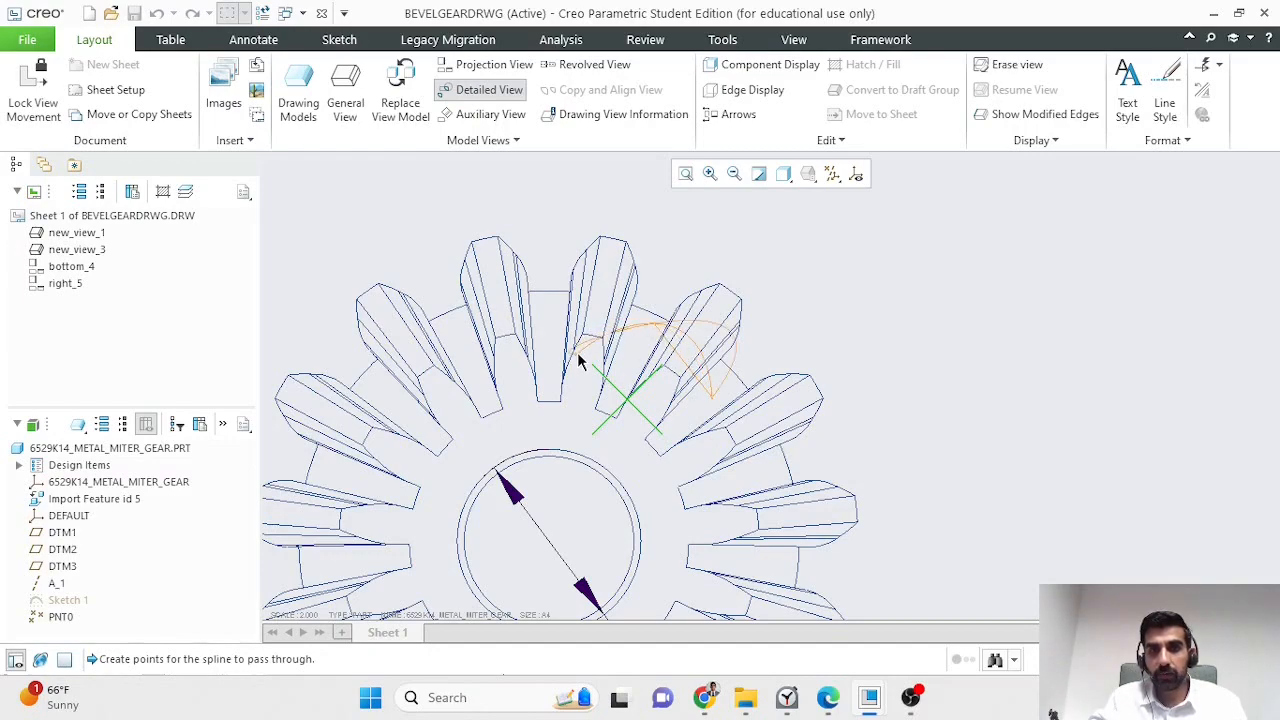
pyautogui.click(650, 455)
pyautogui.click(711, 400)
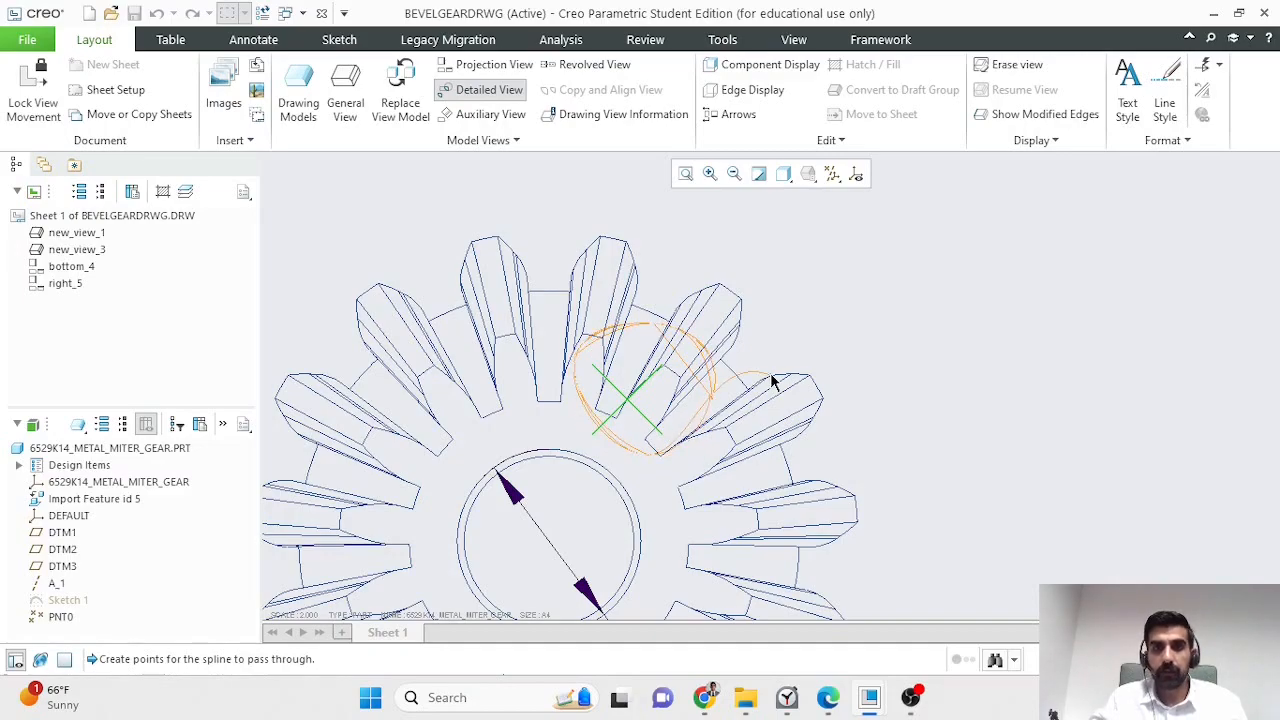
pyautogui.middleClick(772, 381)
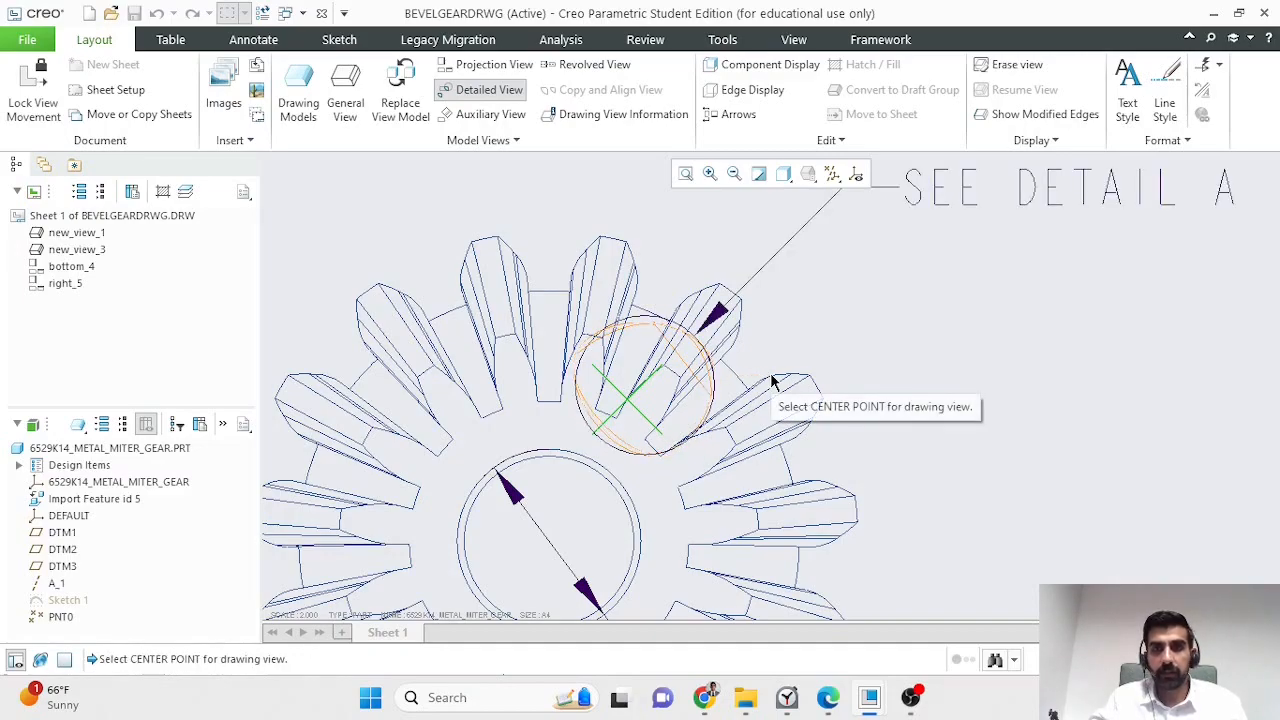
# Step: Place the detailed view between the lower front and side views, shift it slightly up and right, and deselect it
pyautogui.scroll(-5, 780, 381)
pyautogui.scroll(-3, 945, 398)
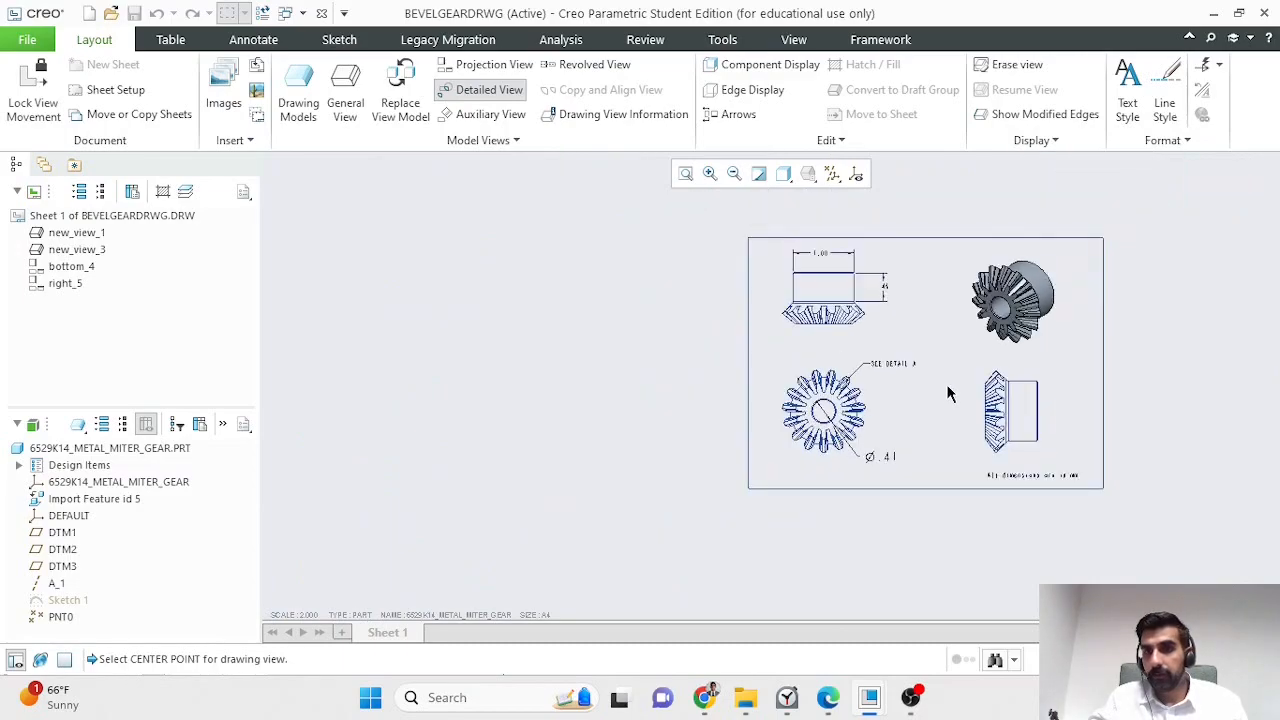
pyautogui.scroll(4, 948, 385)
pyautogui.scroll(-2, 907, 420)
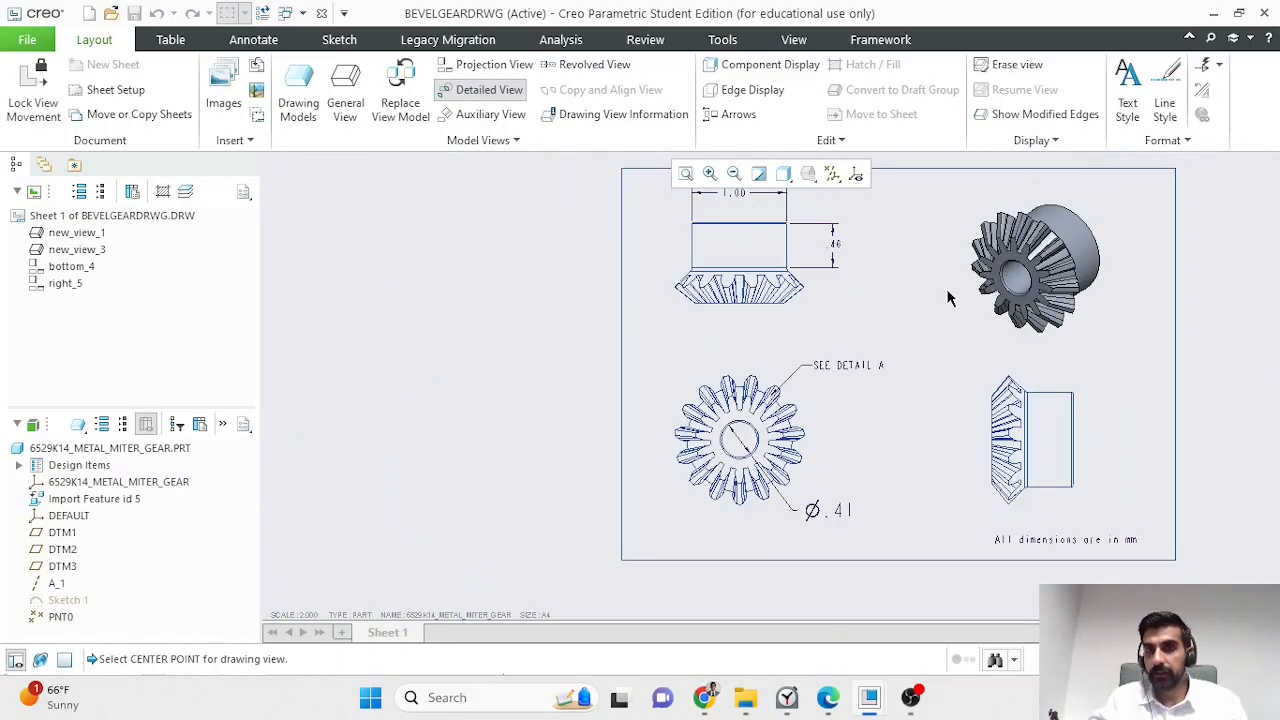
pyautogui.scroll(1, 947, 292)
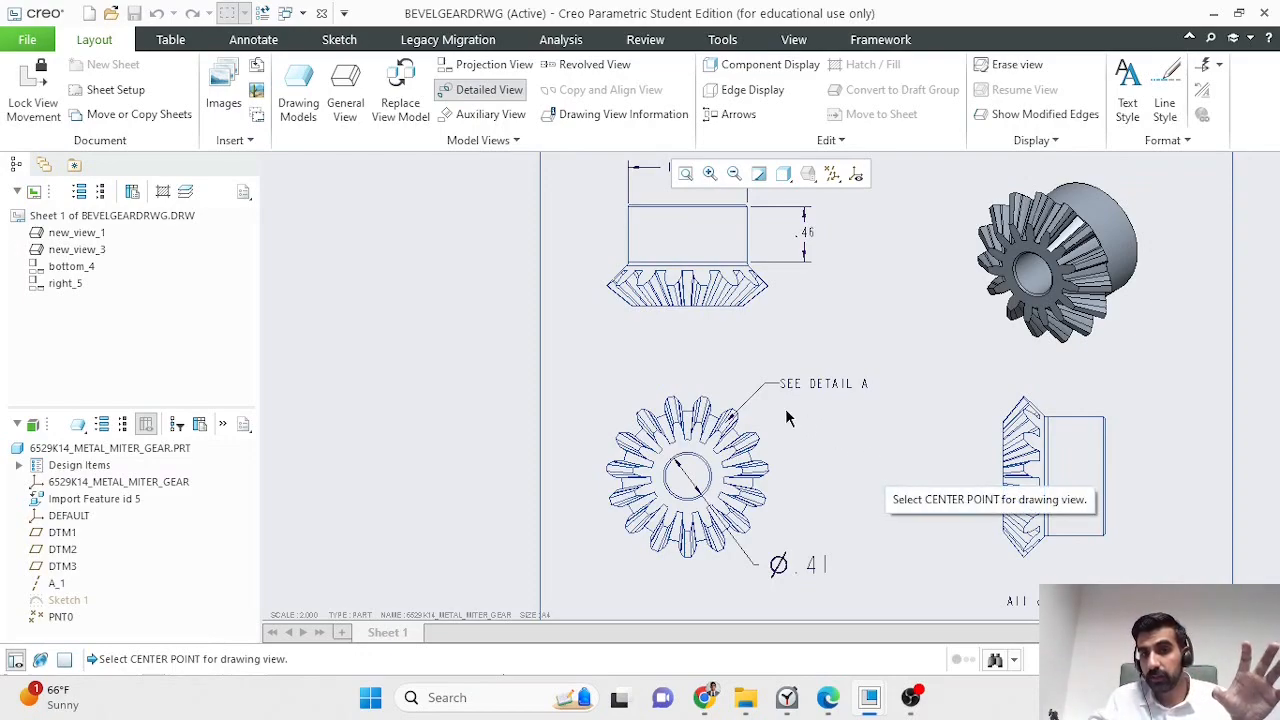
pyautogui.click(880, 465)
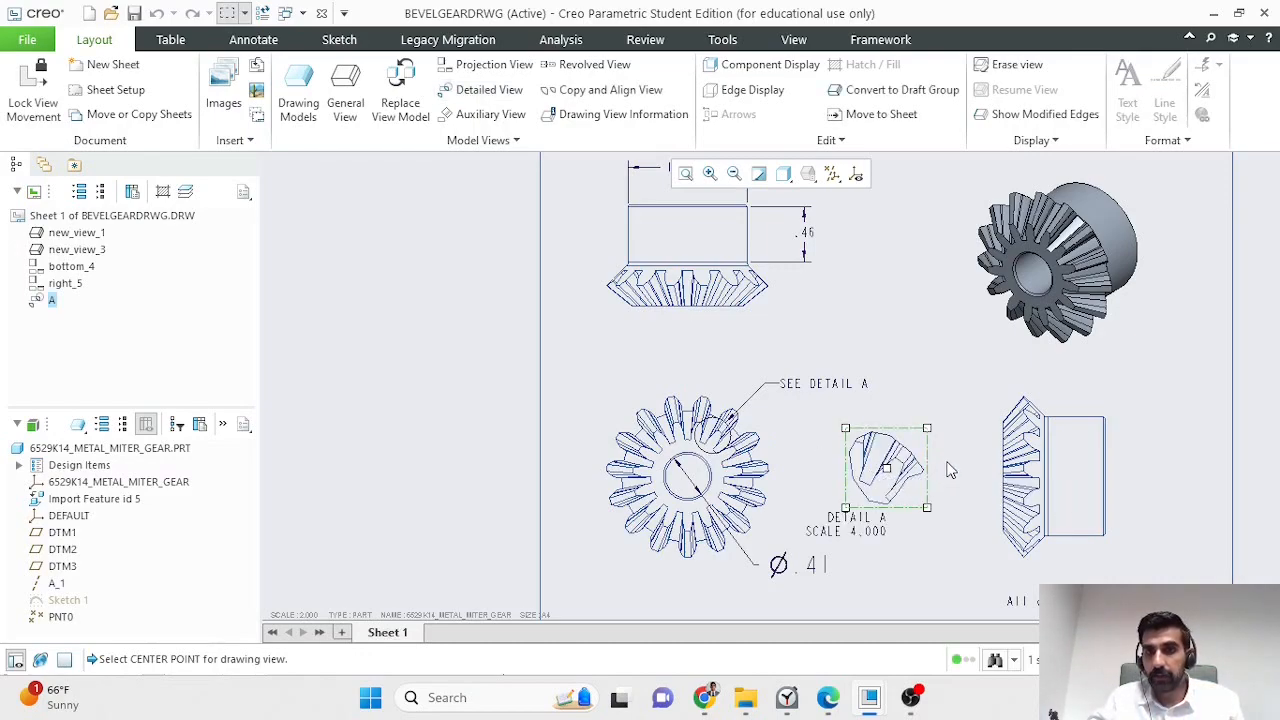
pyautogui.moveTo(906, 499); pyautogui.dragTo(922, 486)
pyautogui.click(950, 535)
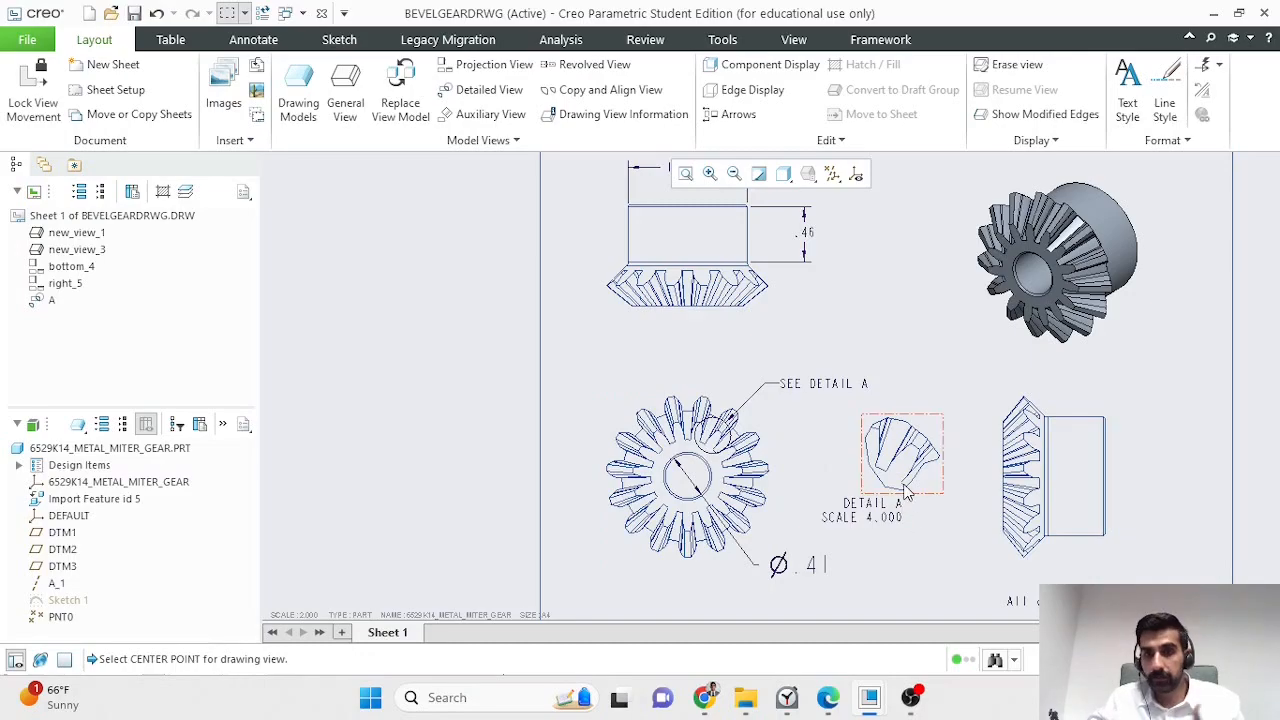
# Step: Try to dimension the tooth's short end edge, then the spacing between two tooth flank edges in the detail view
pyautogui.scroll(2, 924, 481)
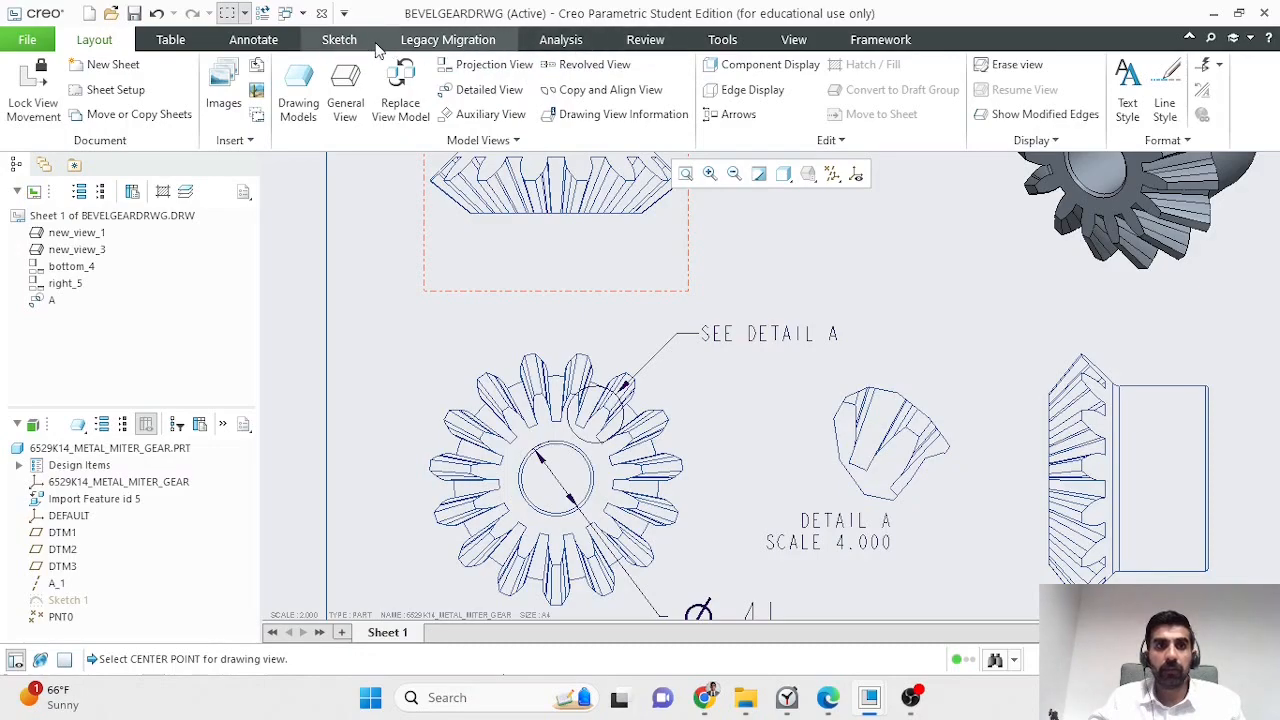
pyautogui.click(253, 39)
pyautogui.click(292, 76)
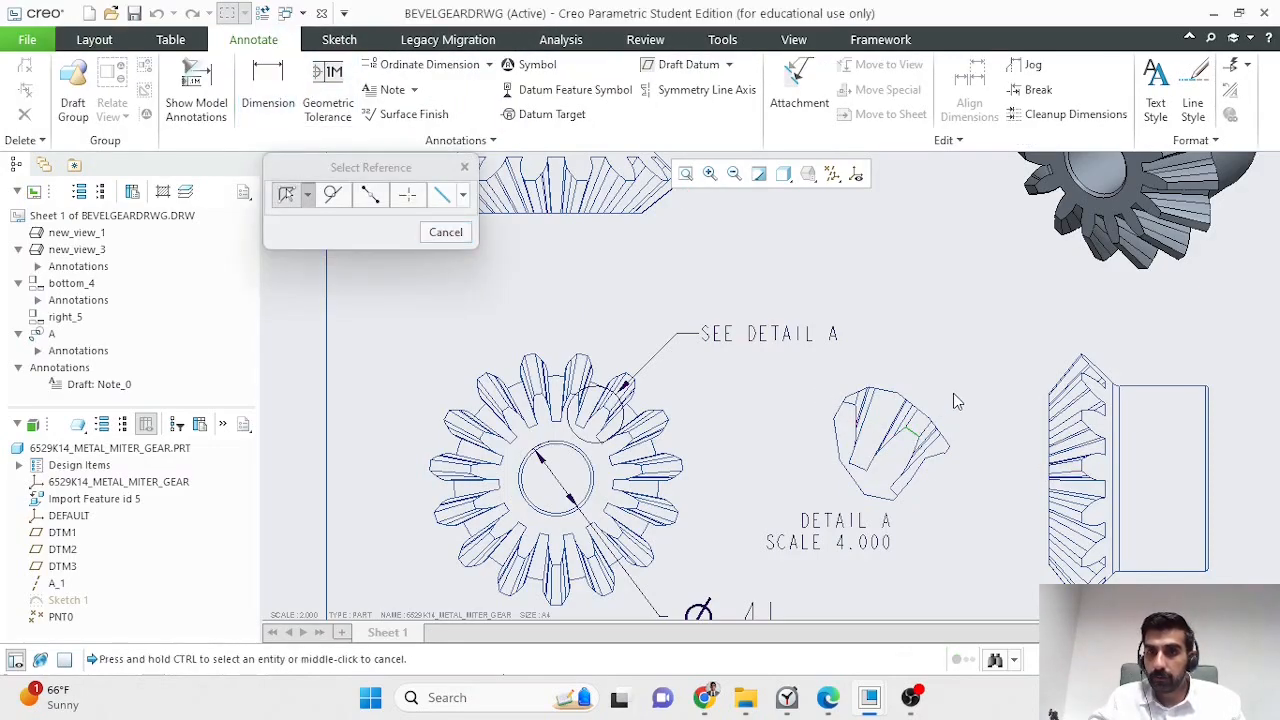
pyautogui.click(913, 438)
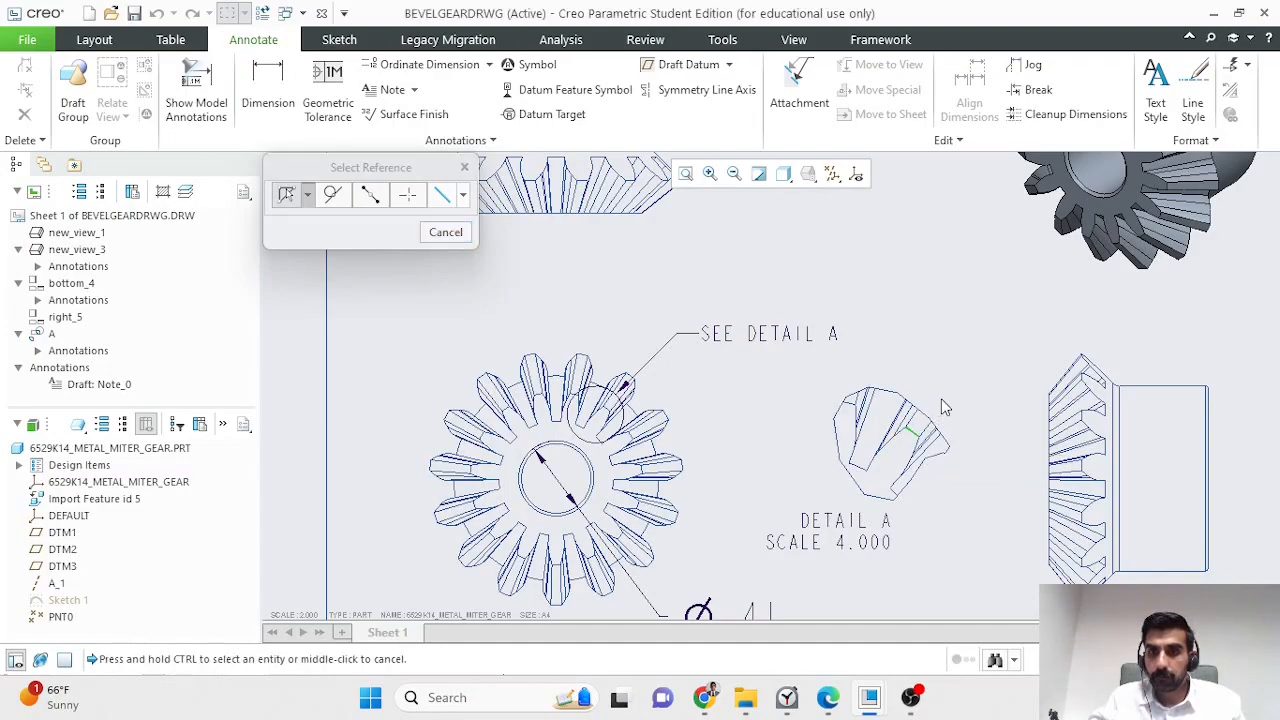
pyautogui.middleClick(937, 398)
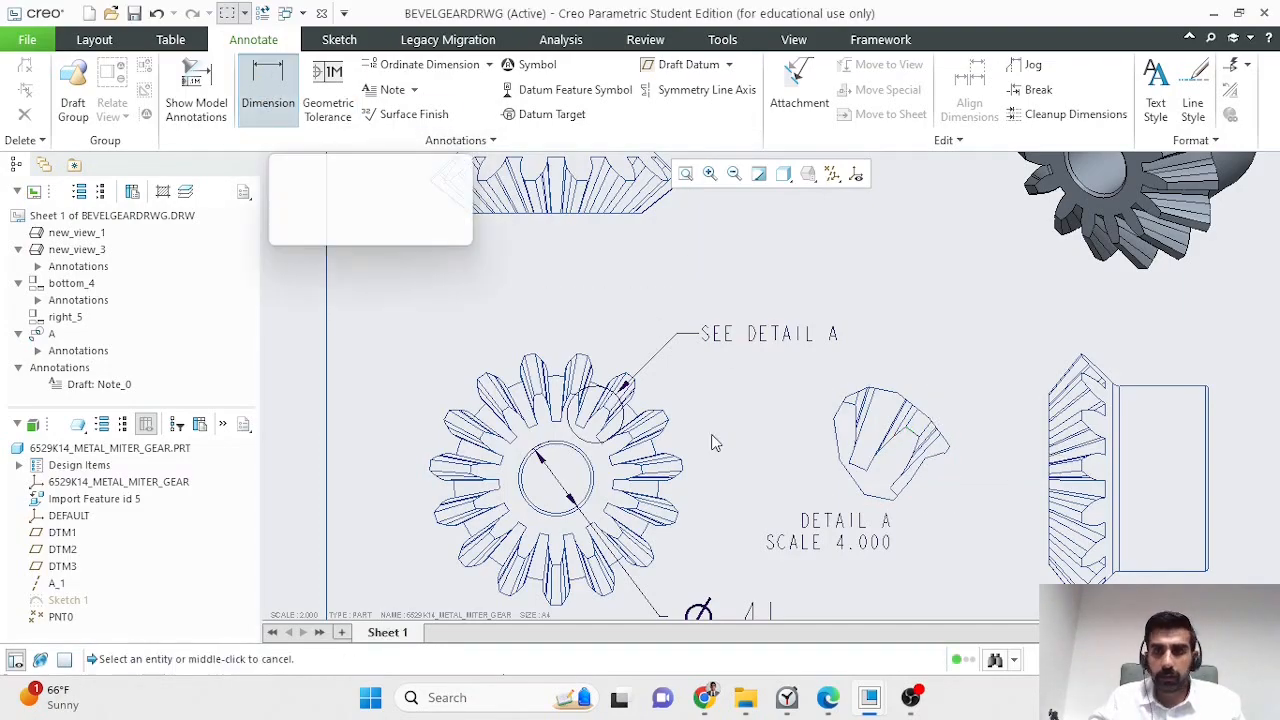
pyautogui.click(878, 462)
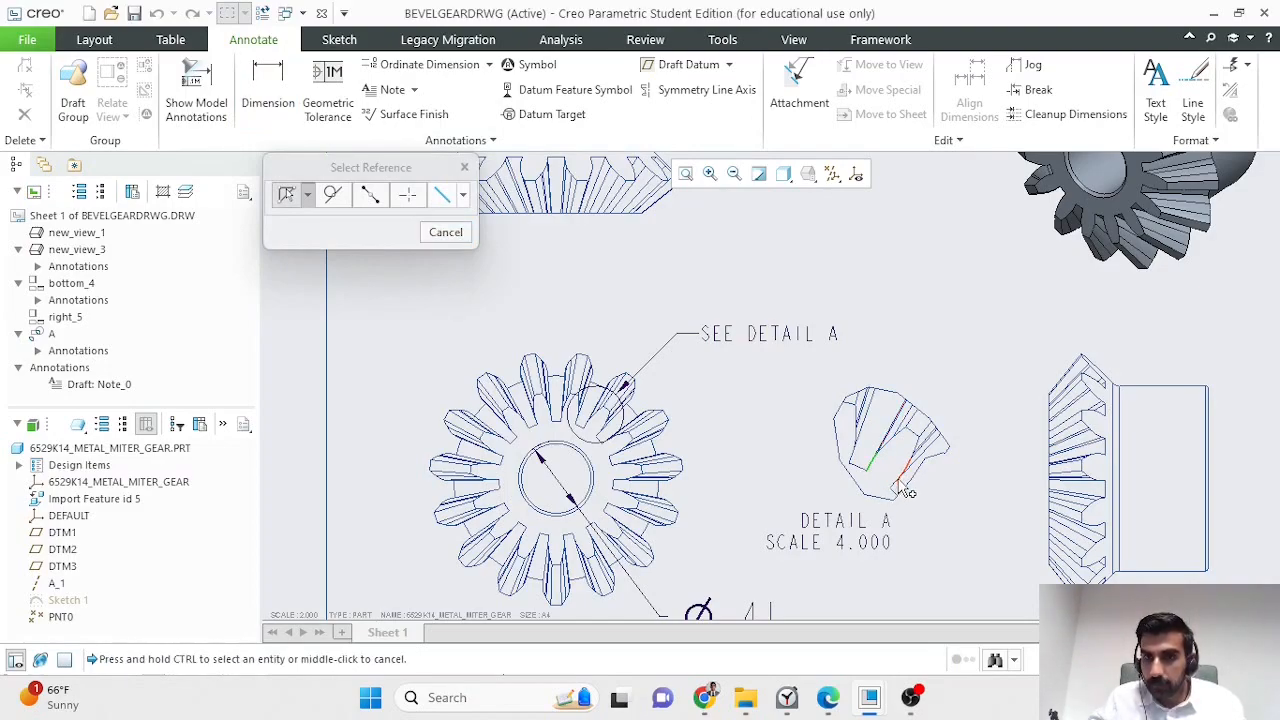
pyautogui.keyDown('ctrl'); pyautogui.click(910, 475); pyautogui.keyUp('ctrl')
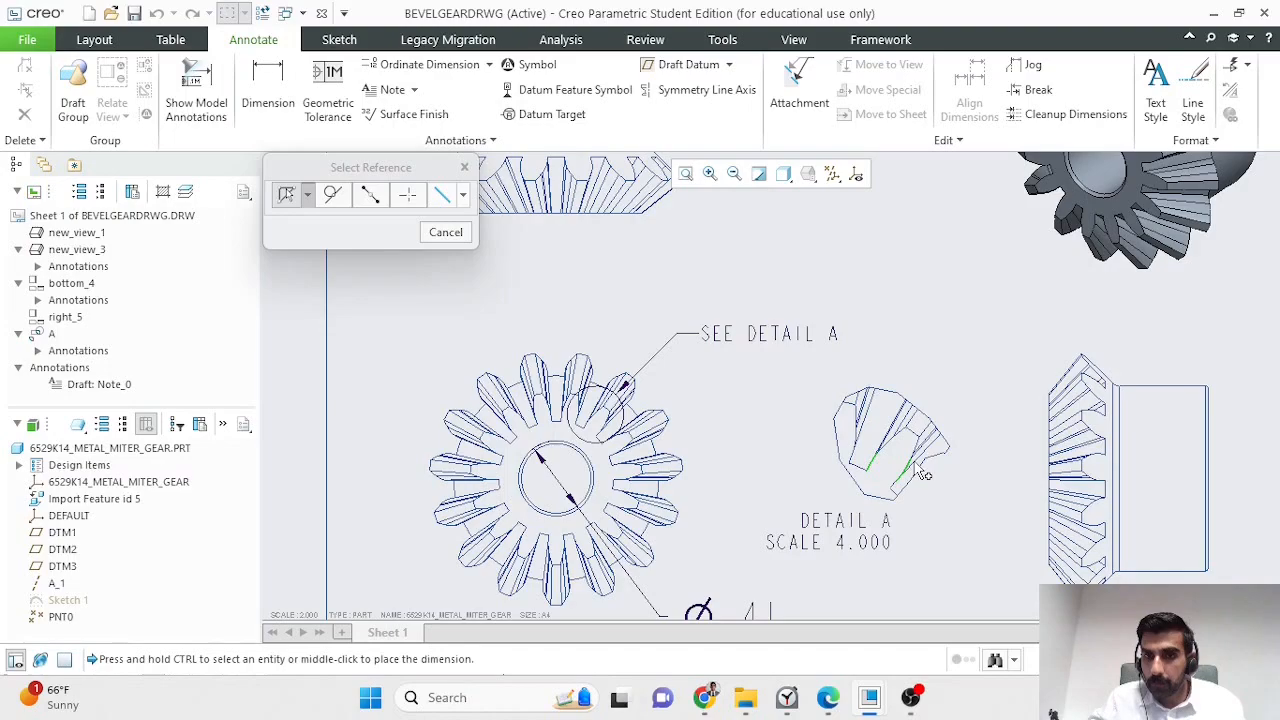
pyautogui.middleClick(928, 352)
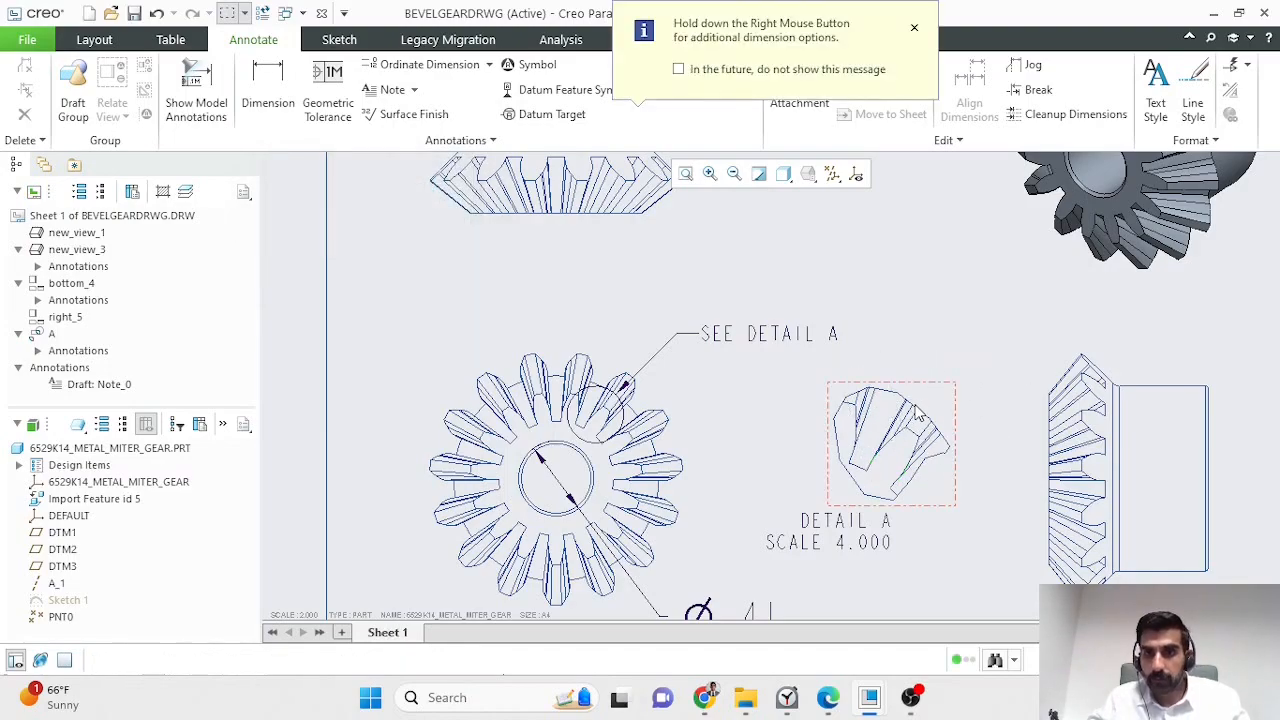
# Step: Dimension the distance between the tooth's two corner points in the detail view, placing the text at the view's upper right
pyautogui.scroll(6, 920, 410)
pyautogui.click(268, 98)
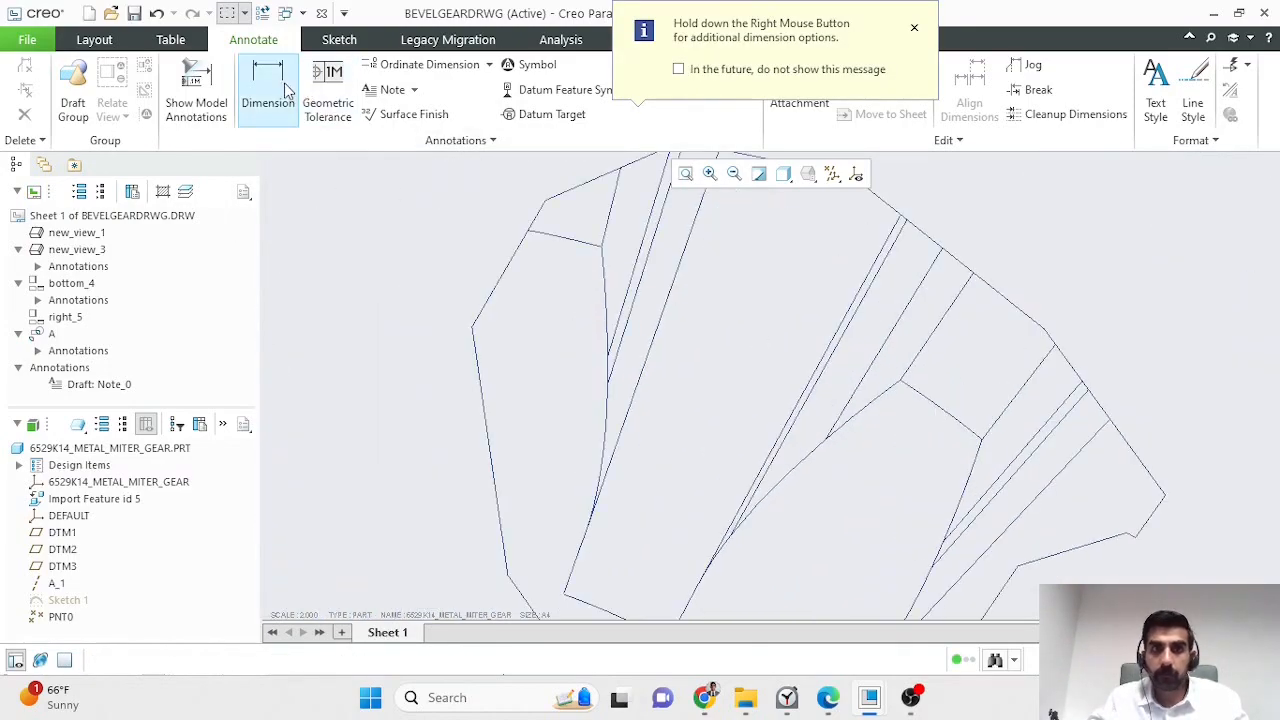
pyautogui.click(901, 386)
pyautogui.keyDown('ctrl'); pyautogui.click(984, 444); pyautogui.keyUp('ctrl')
pyautogui.scroll(-4, 968, 397)
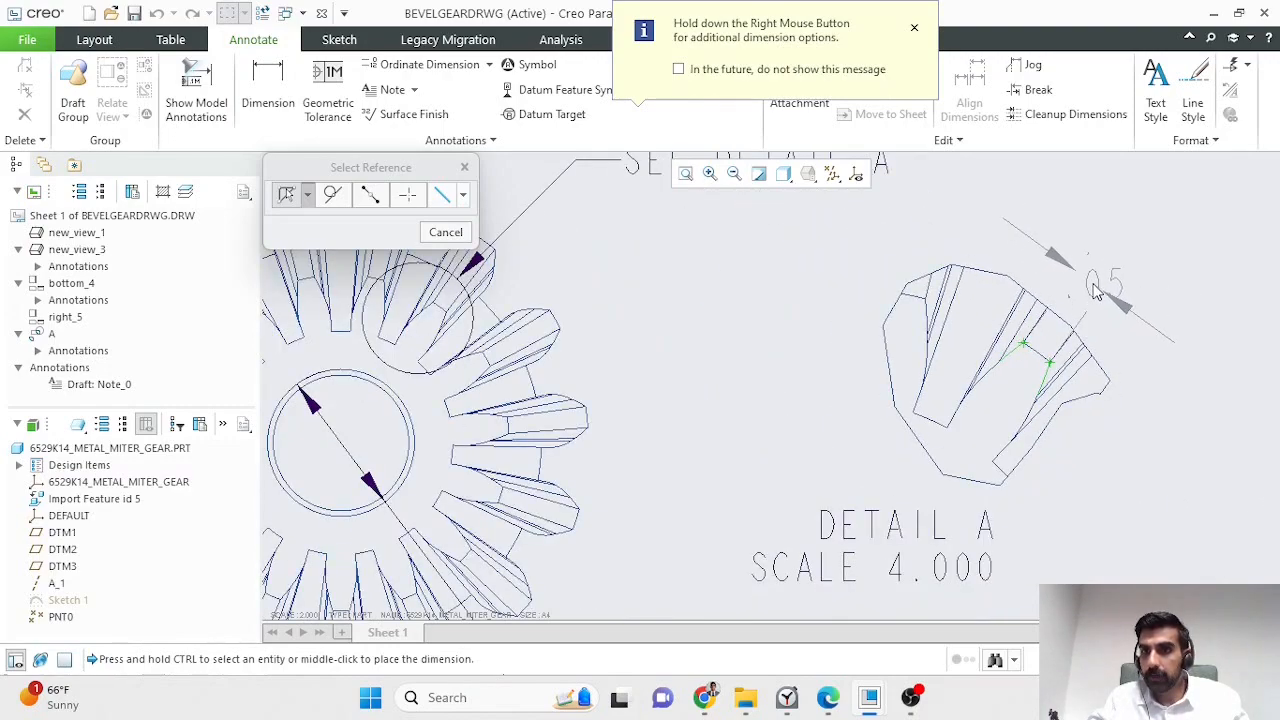
pyautogui.middleClick(1090, 287)
pyautogui.scroll(-3, 1161, 347)
pyautogui.scroll(2, 1161, 347)
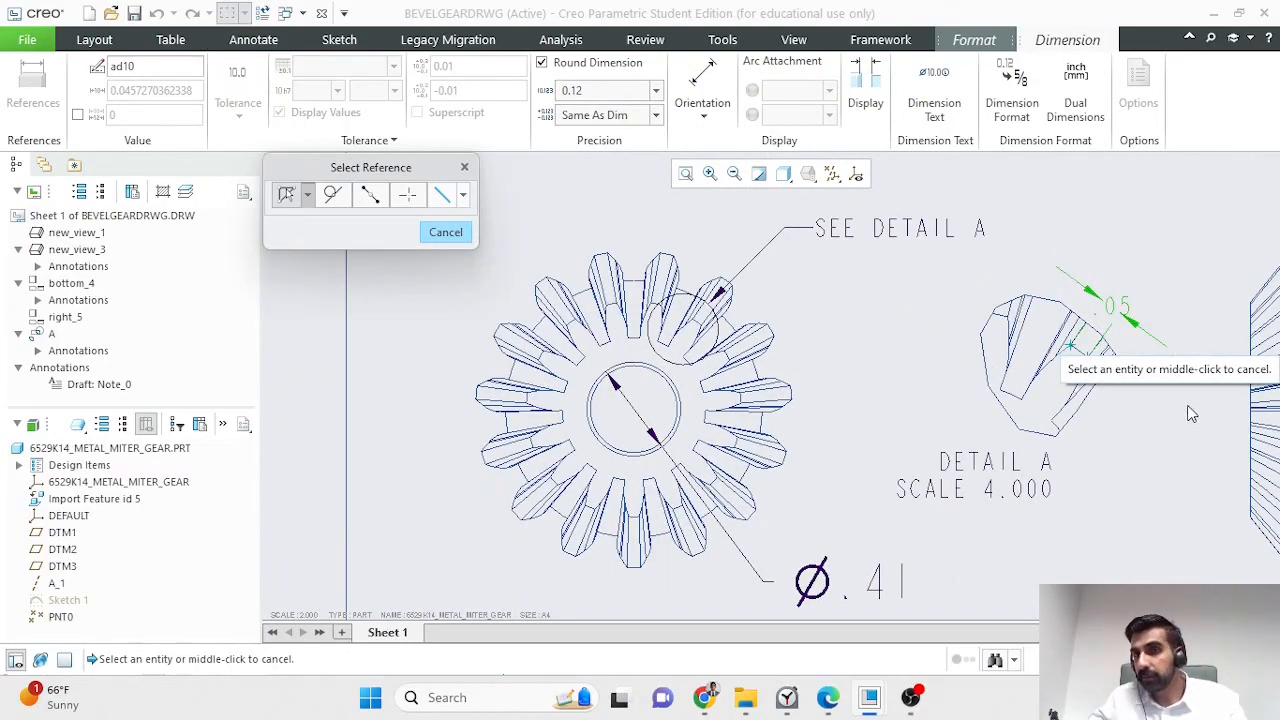
# Step: Examine the whole drawing sheet with its views, detail and dimensions after ending the dimension placement
pyautogui.scroll(-5, 1190, 410)
pyautogui.scroll(-3, 1214, 360)
pyautogui.scroll(1, 1242, 360)
pyautogui.scroll(-1, 1246, 357)
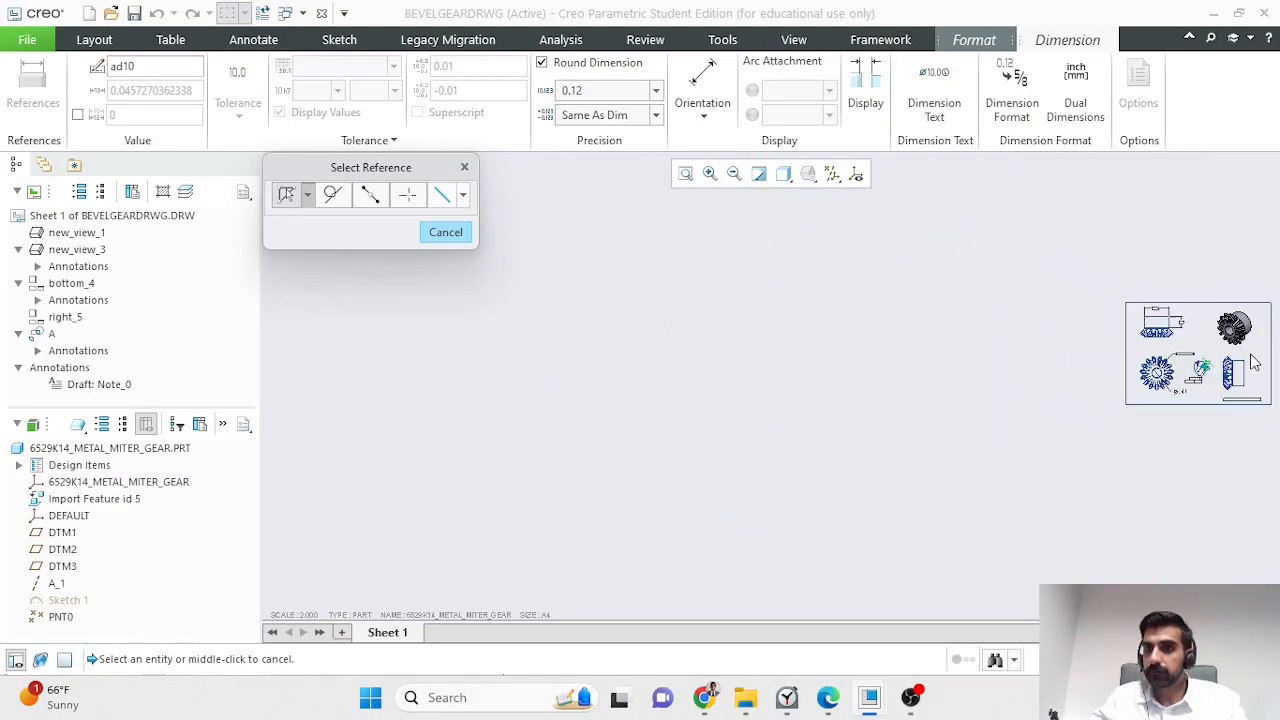
pyautogui.scroll(6, 1252, 362)
pyautogui.scroll(-4, 1248, 362)
pyautogui.scroll(5, 1256, 350)
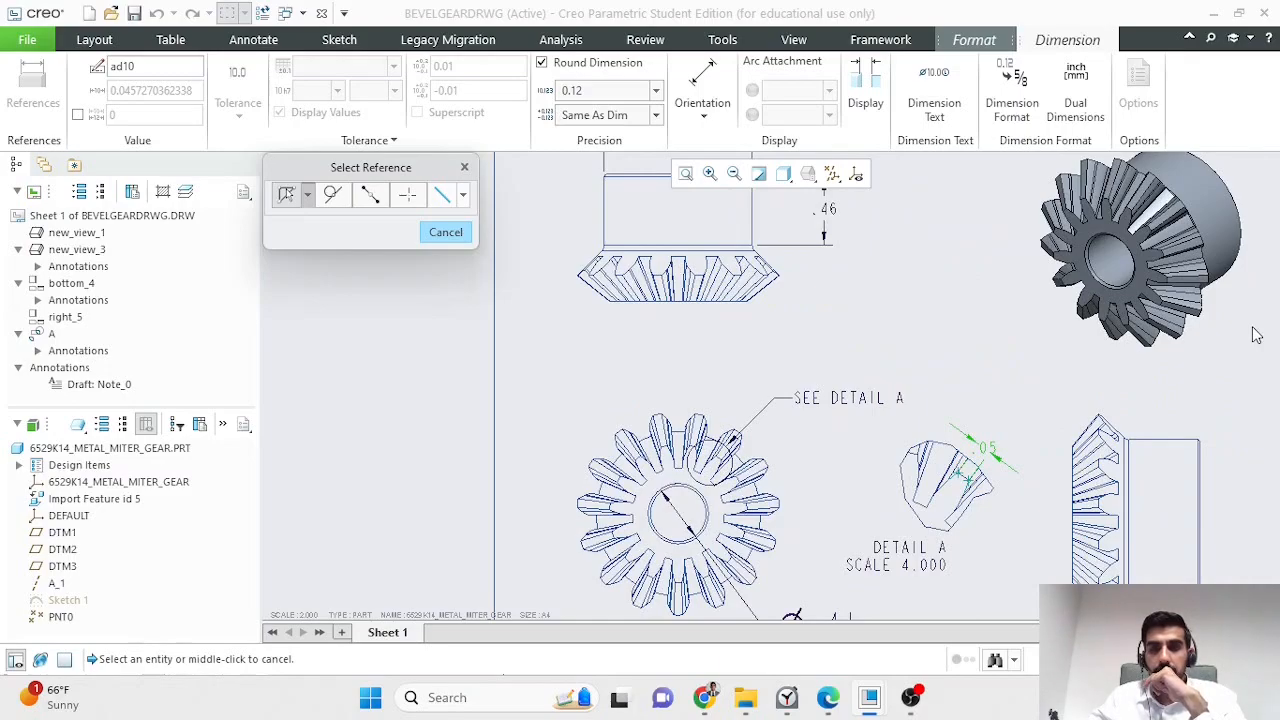
pyautogui.scroll(-2, 1248, 350)
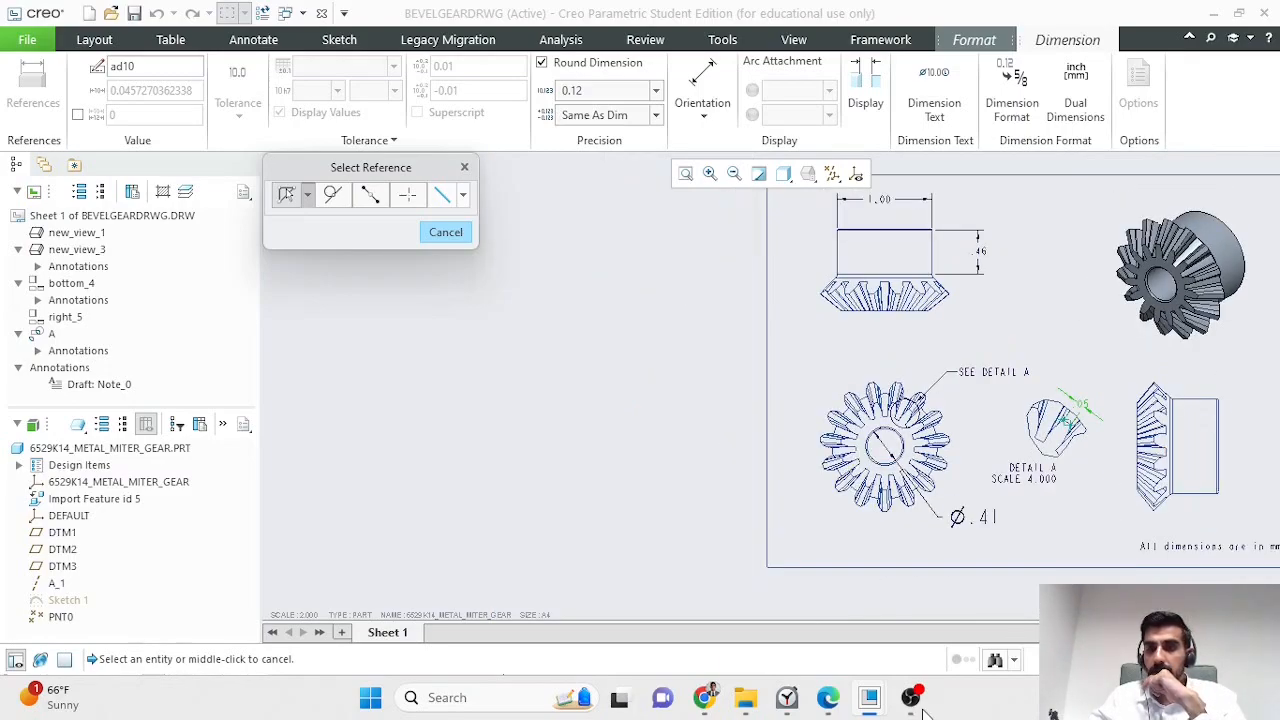
pyautogui.moveTo(918, 705)
pyautogui.scroll(-5, 1134, 409)
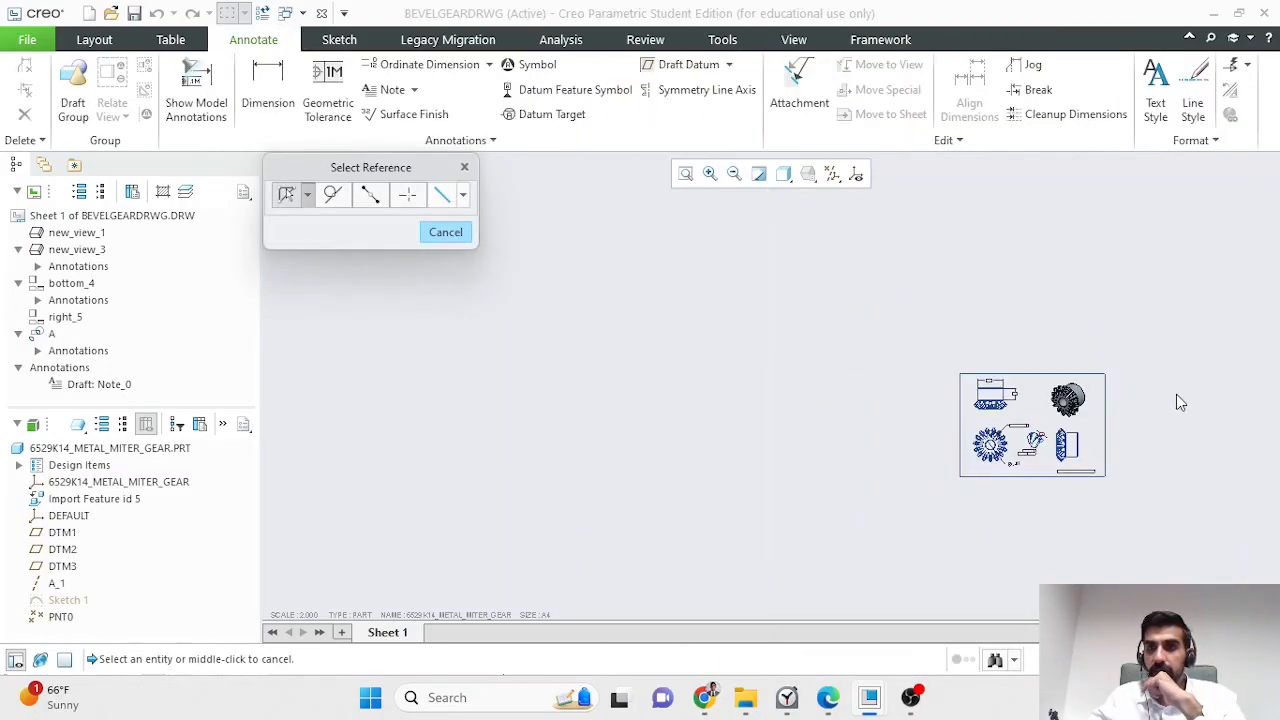
pyautogui.scroll(4, 1180, 440)
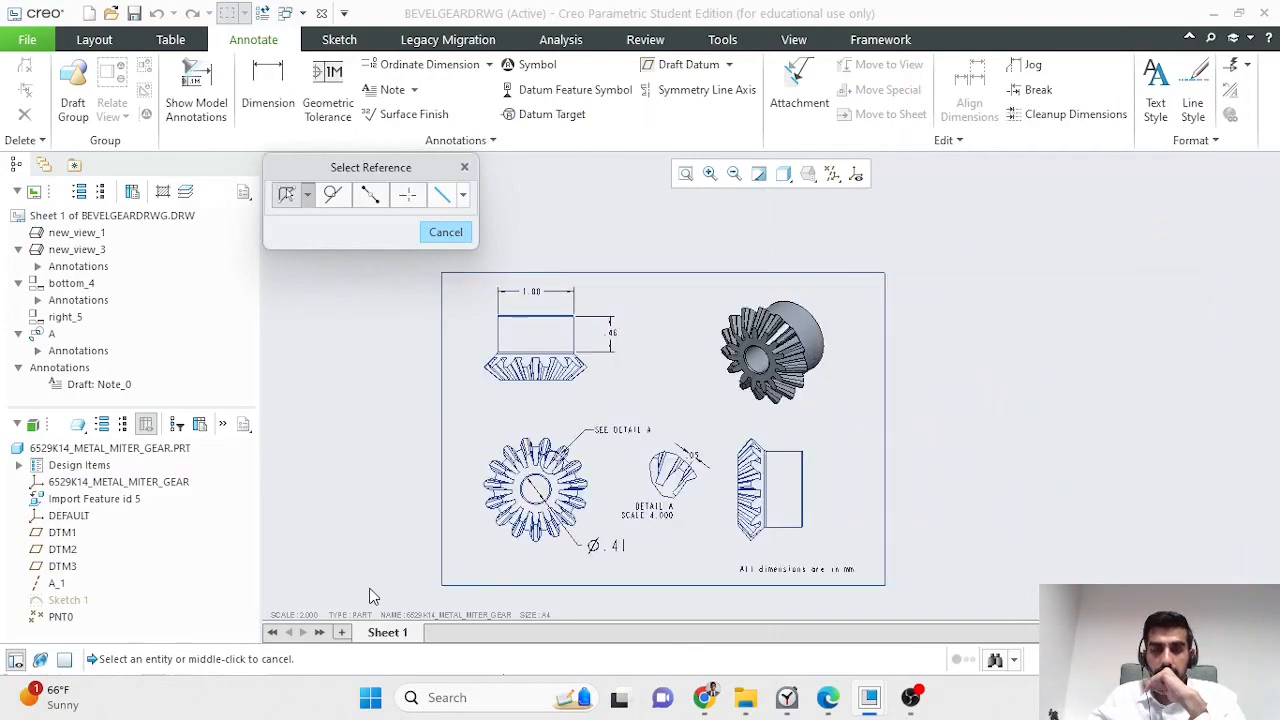
pyautogui.scroll(1, 369, 596)
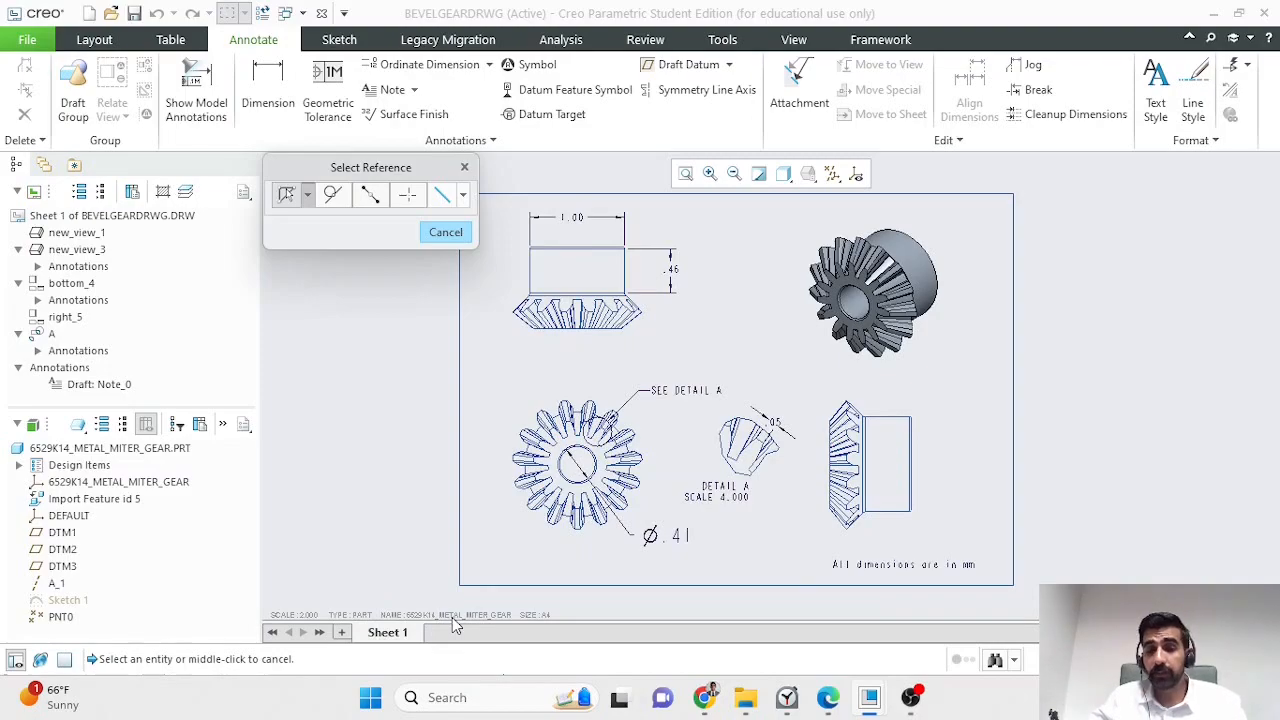
pyautogui.moveTo(871, 700)
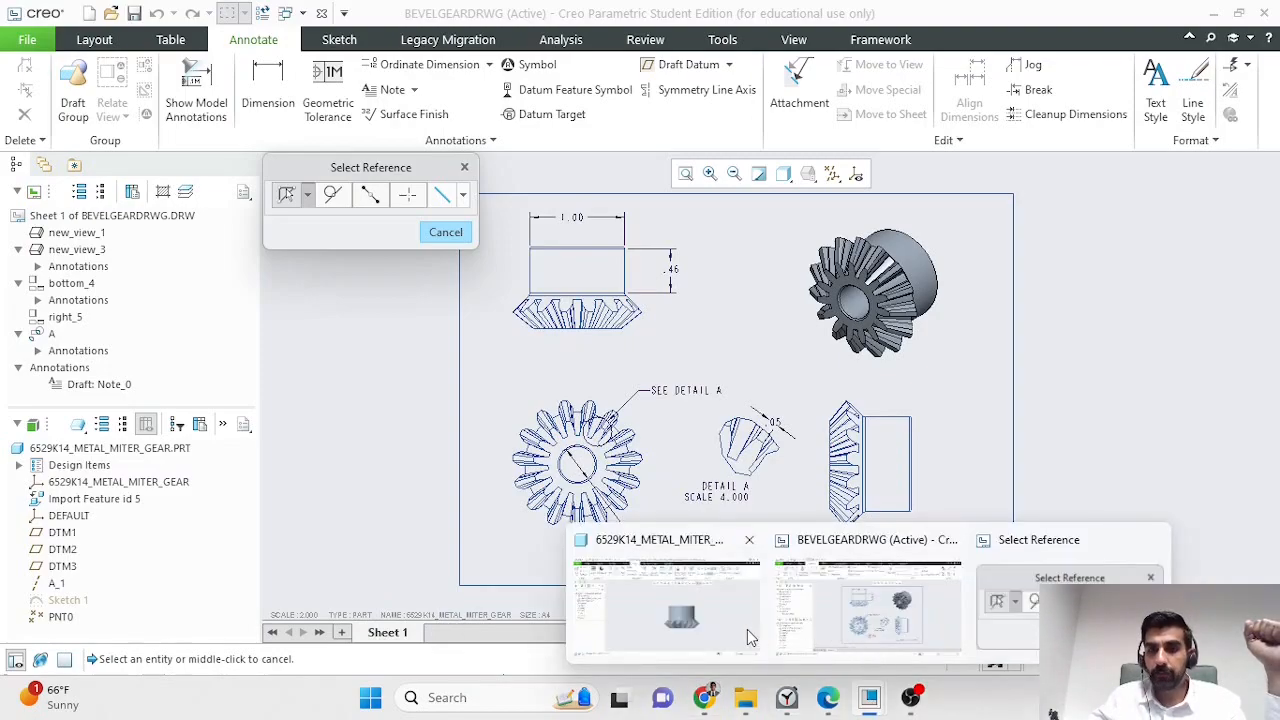
pyautogui.click(701, 628)
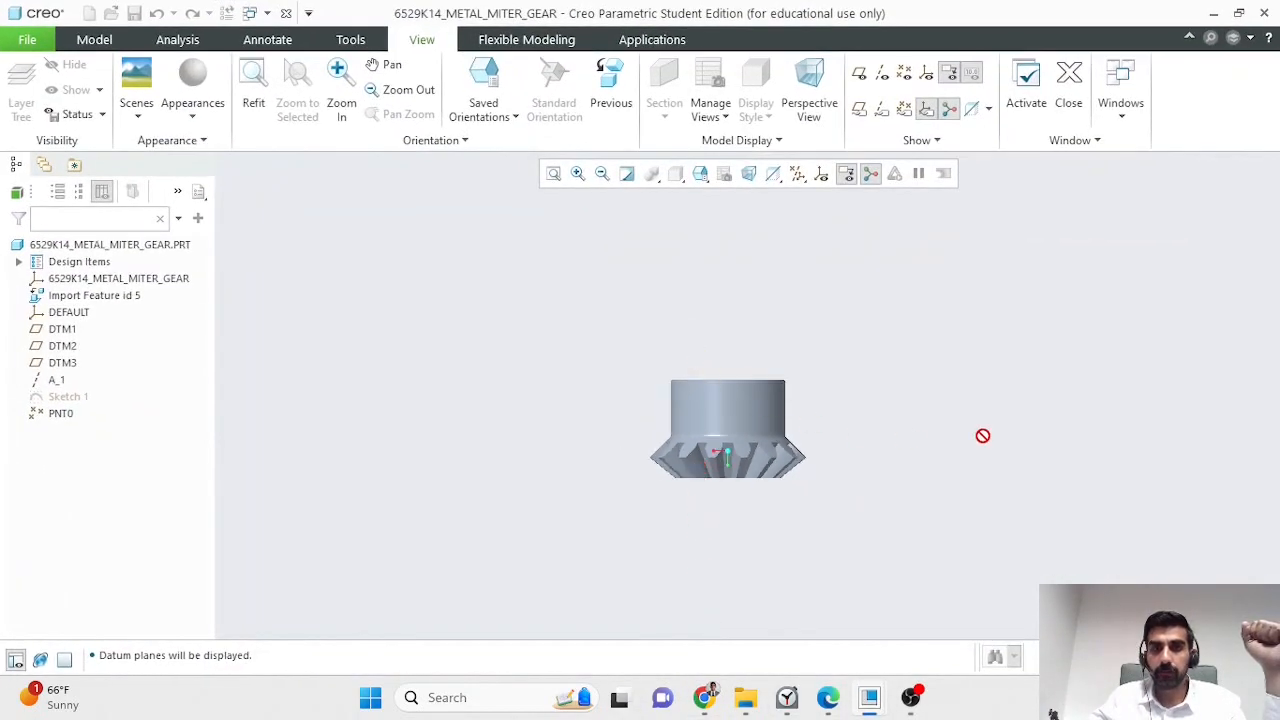
pyautogui.moveTo(870, 700)
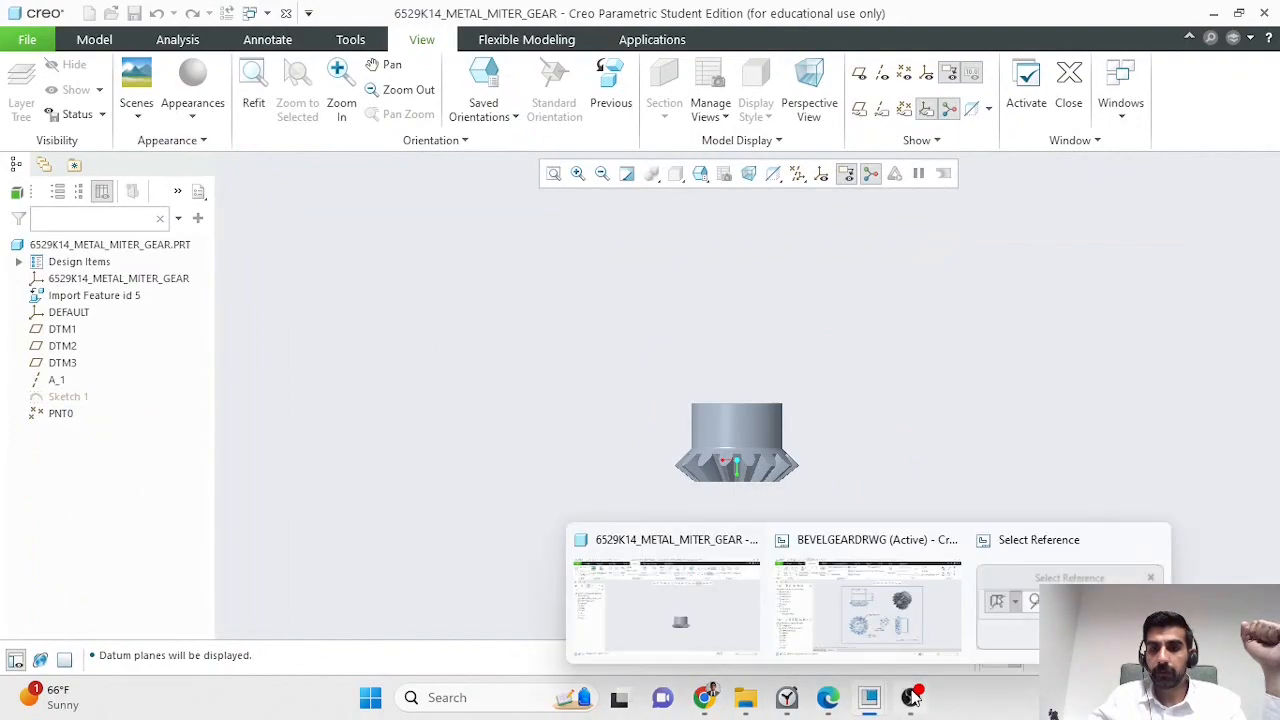
pyautogui.click(895, 632)
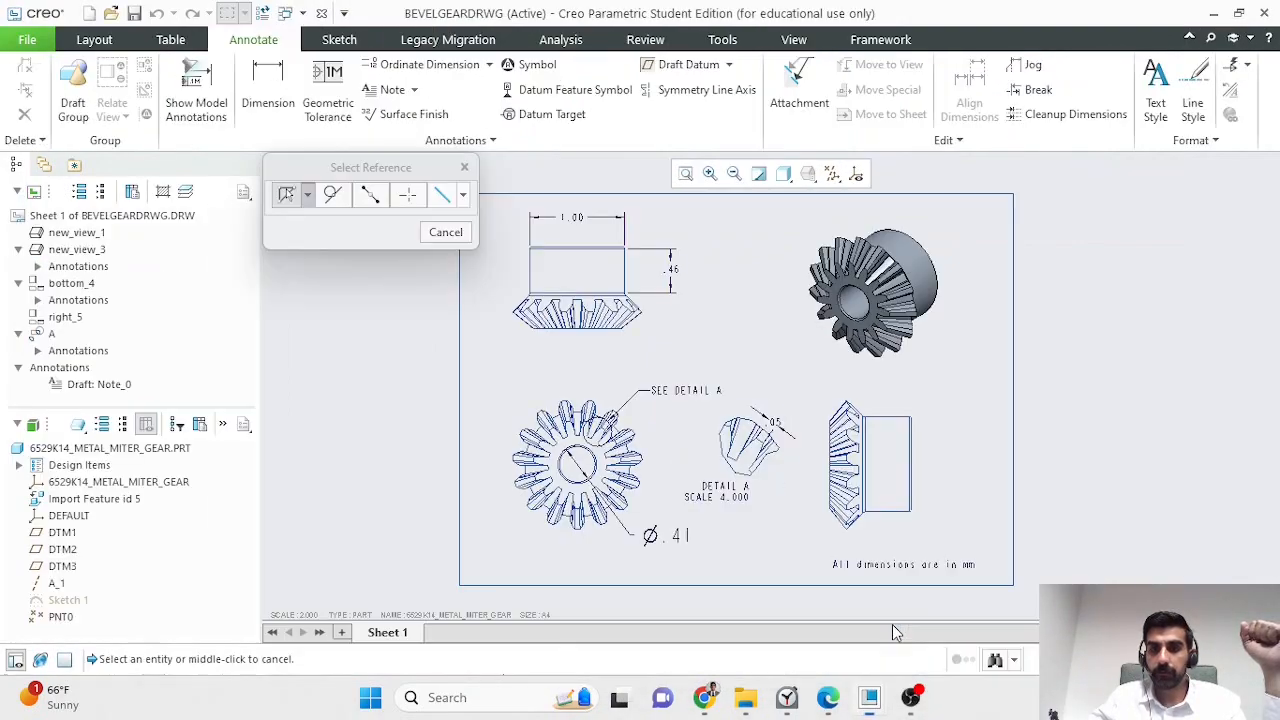
# Step: Cancel the dimension reference selection, switch to the miter gear part and display its datum planes
pyautogui.click(446, 232)
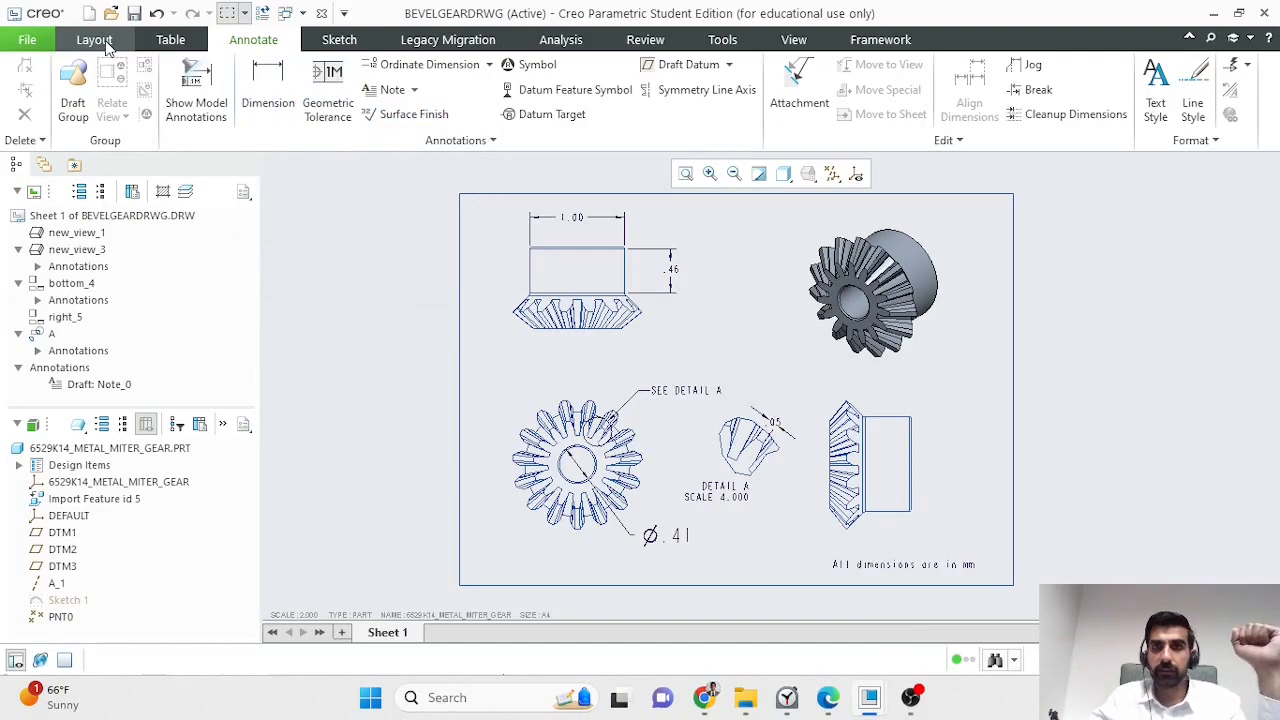
pyautogui.click(1213, 14)
pyautogui.moveTo(758, 454); pyautogui.dragTo(750, 396, button='middle')
pyautogui.click(797, 174)
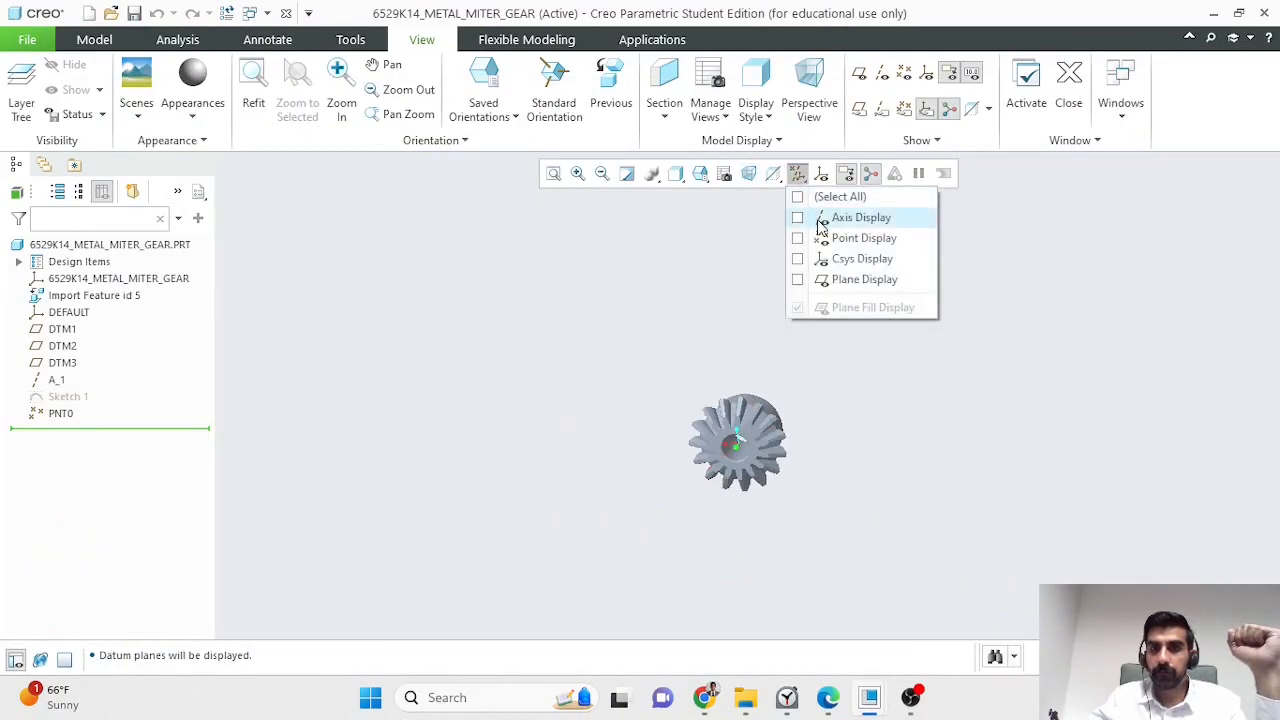
pyautogui.click(799, 281)
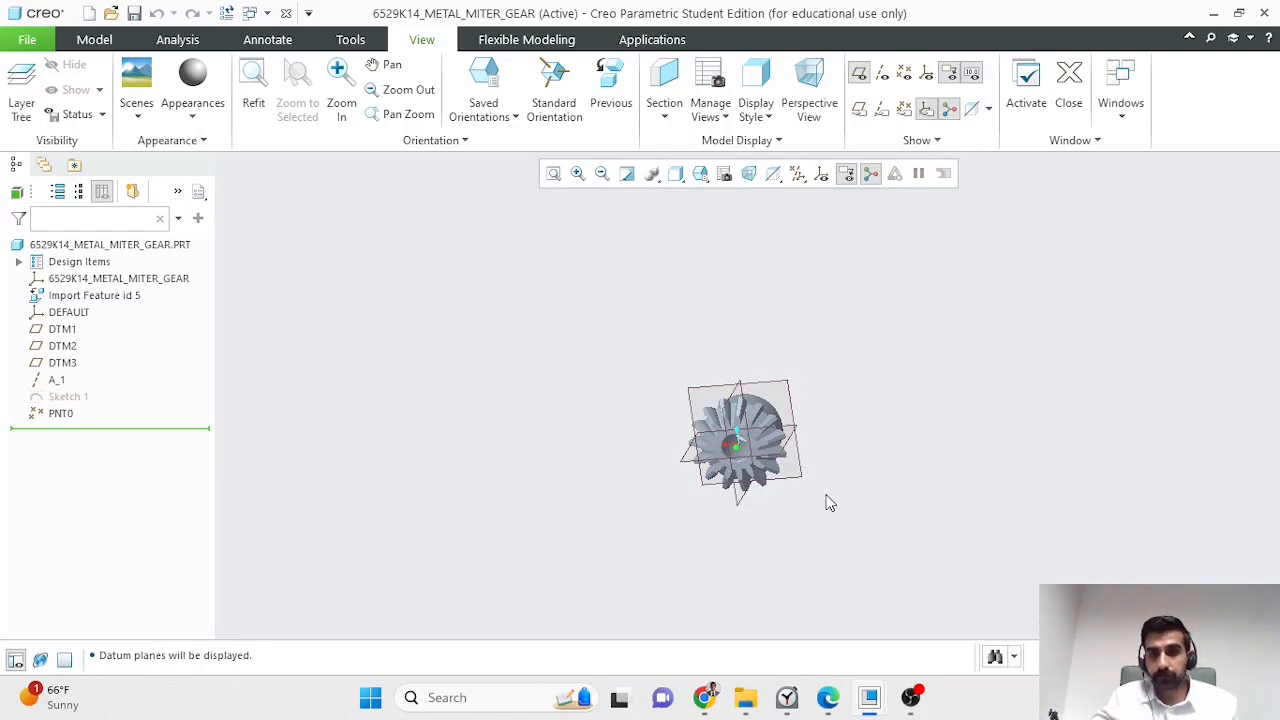
# Step: Try to create a planar section of the gear through datum plane DTM1 with zero offset
pyautogui.moveTo(771, 534); pyautogui.dragTo(734, 508, button='middle')
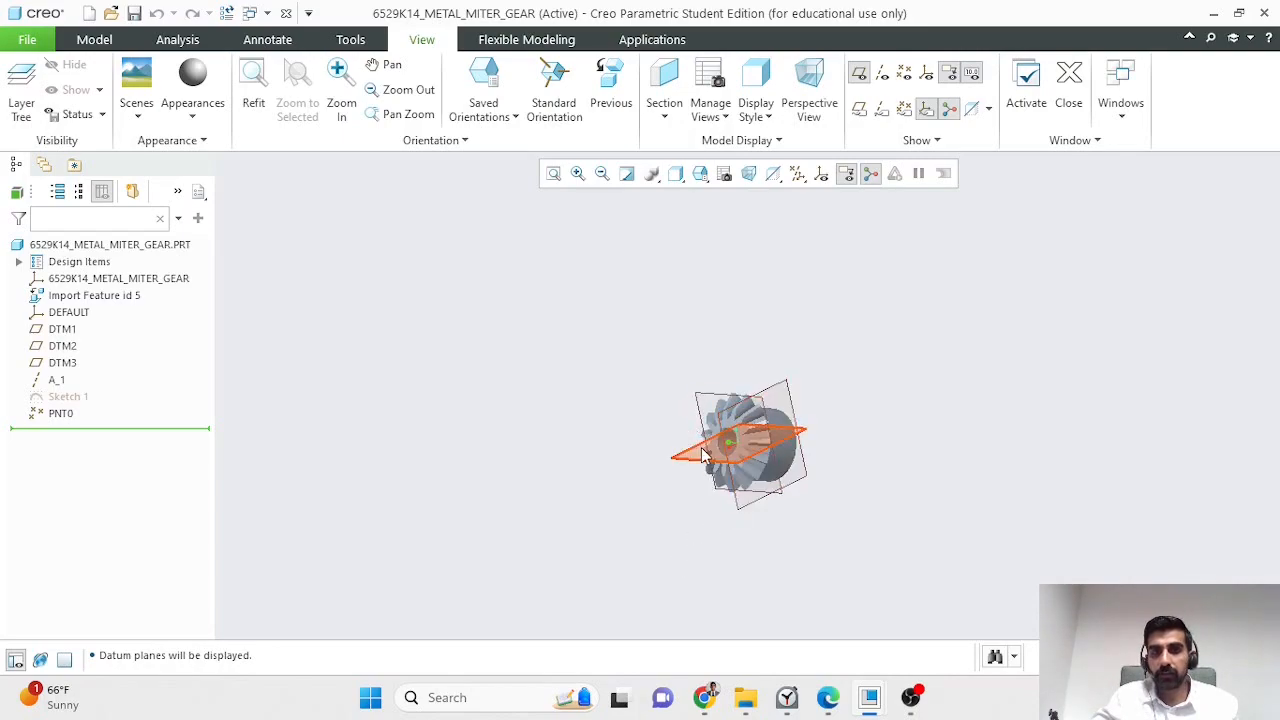
pyautogui.scroll(2, 700, 455)
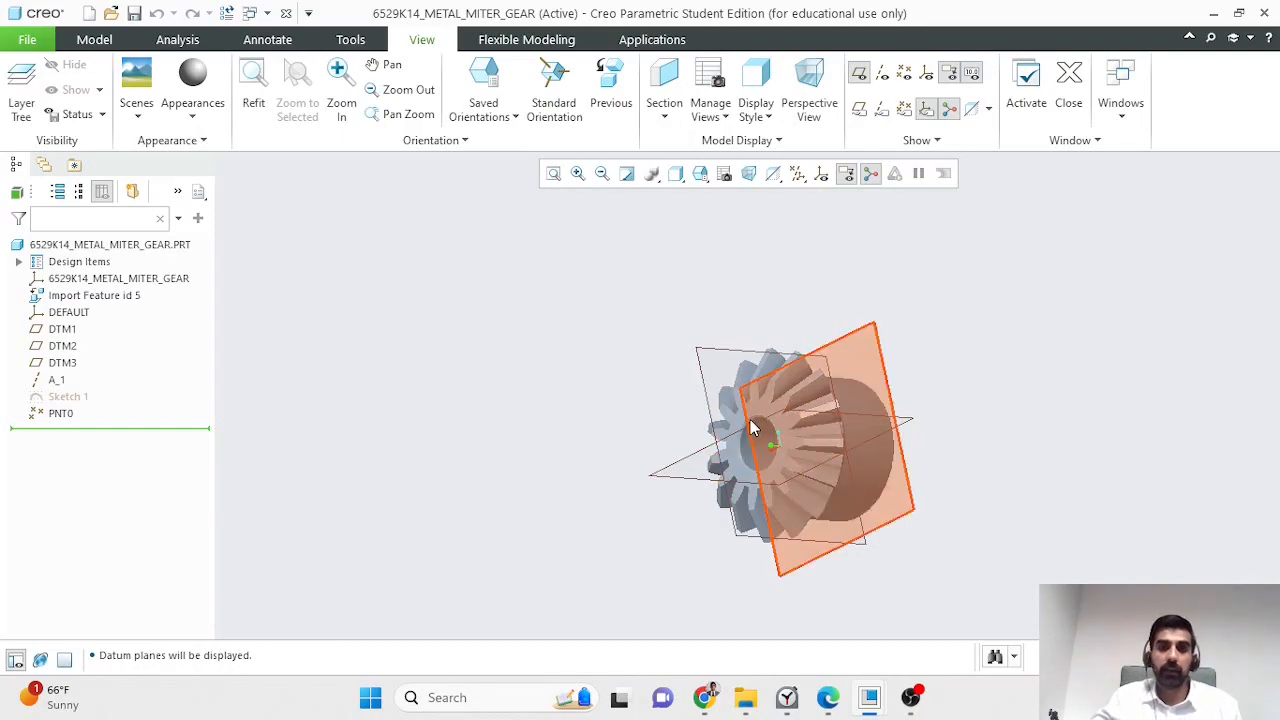
pyautogui.click(703, 351)
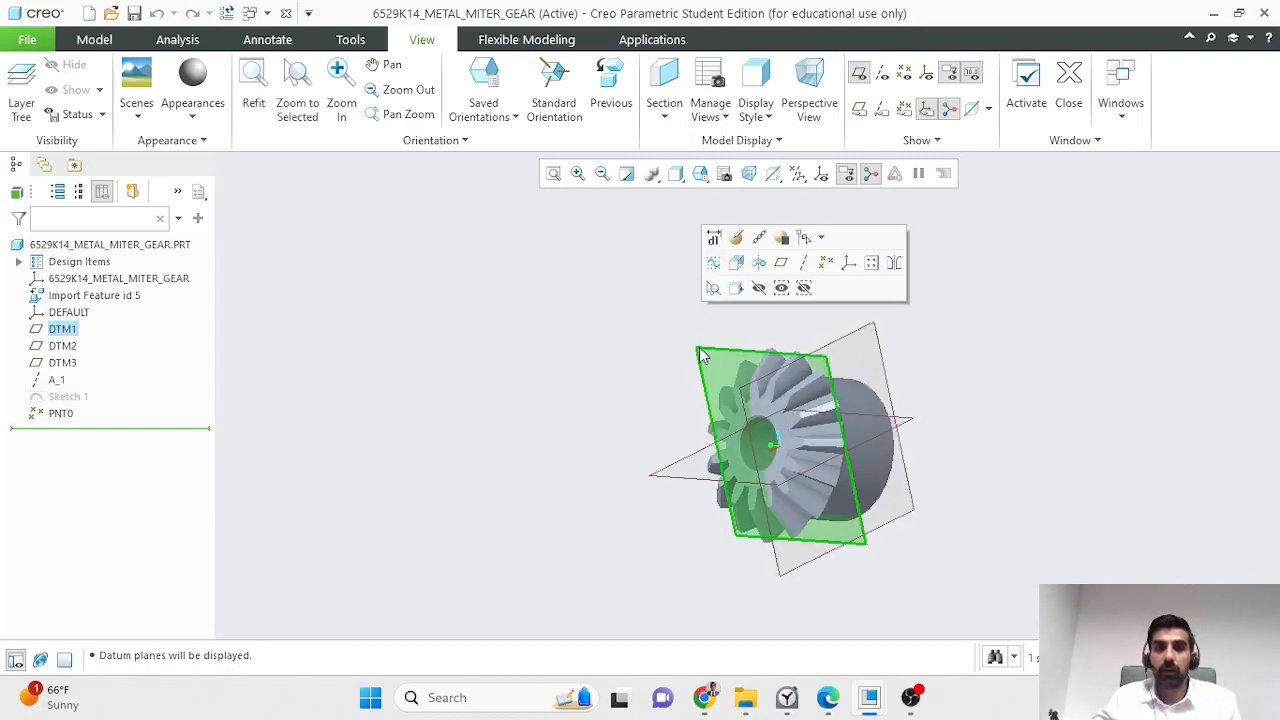
pyautogui.click(664, 85)
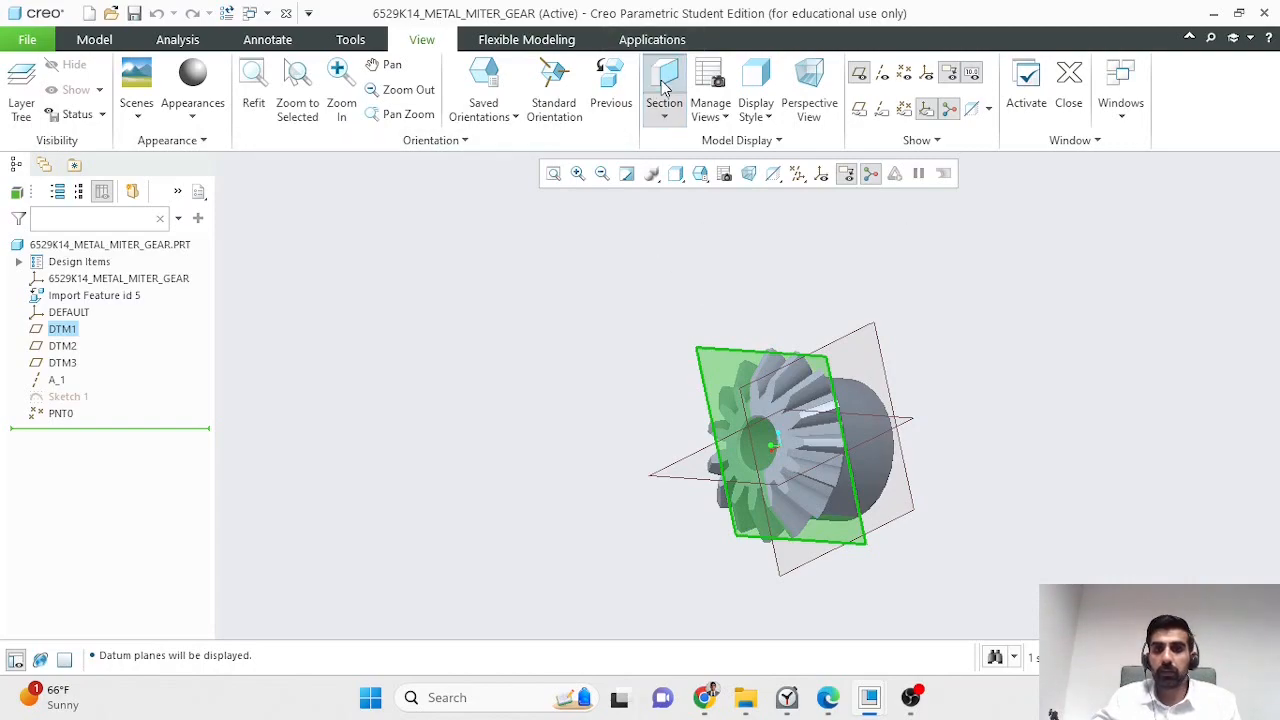
pyautogui.moveTo(914, 376); pyautogui.dragTo(790, 376, button='middle')
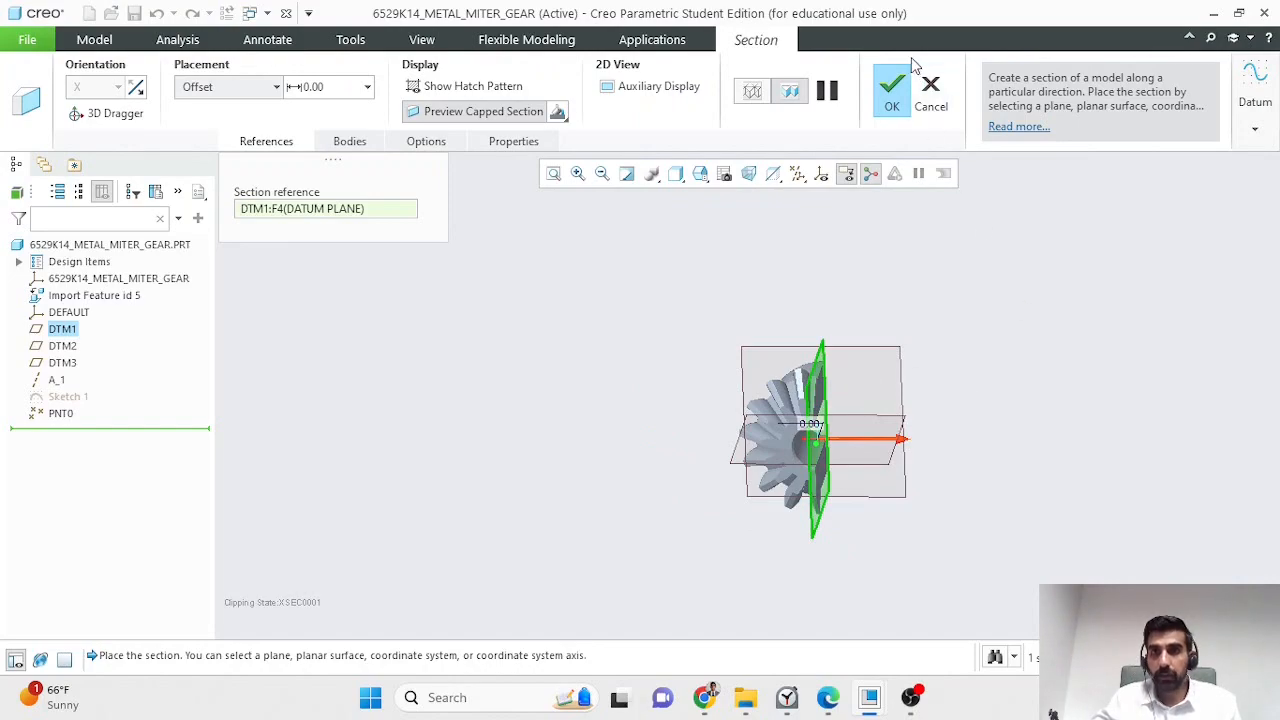
pyautogui.click(891, 92)
# Step: Start a planar section at datum plane DTM1, flip its cutting direction and flip it back
pyautogui.click(822, 364)
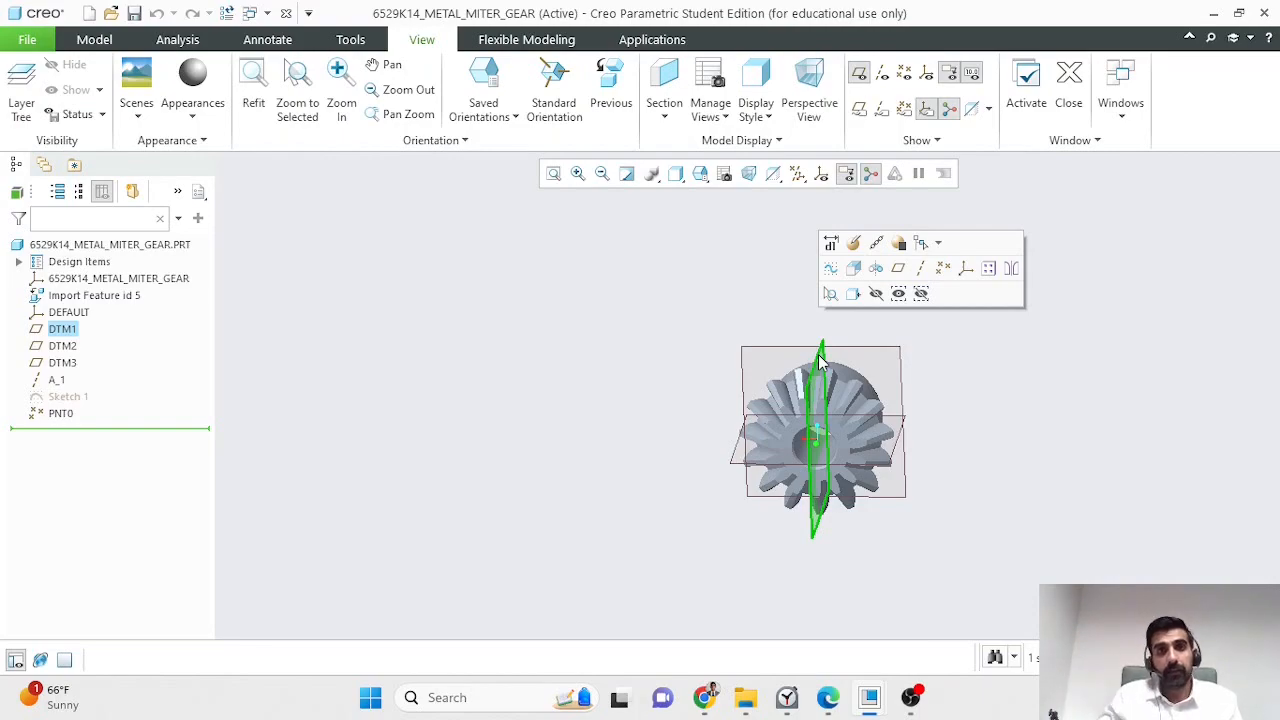
pyautogui.click(666, 84)
pyautogui.moveTo(868, 561)
pyautogui.mouseDown(button='middle')
pyautogui.moveTo(826, 560)
pyautogui.moveTo(863, 534)
pyautogui.moveTo(849, 577)
pyautogui.moveTo(870, 569)
pyautogui.mouseUp(button='middle')
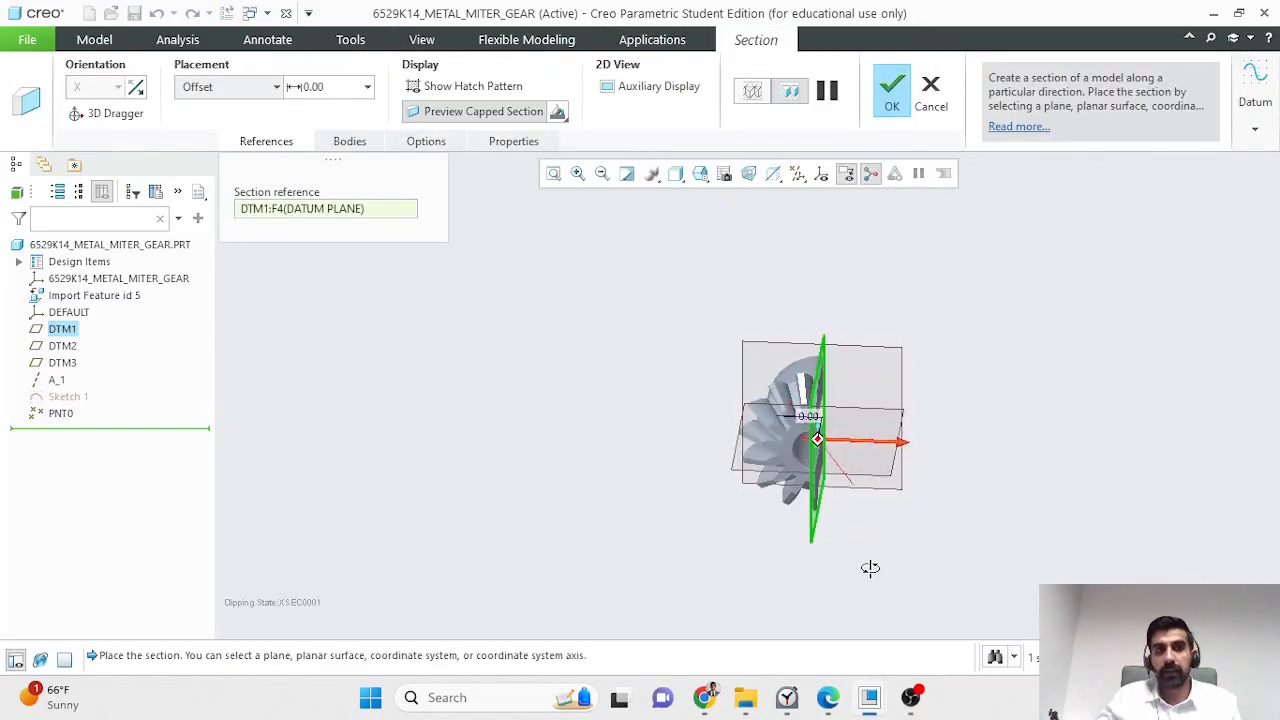
pyautogui.click(139, 90)
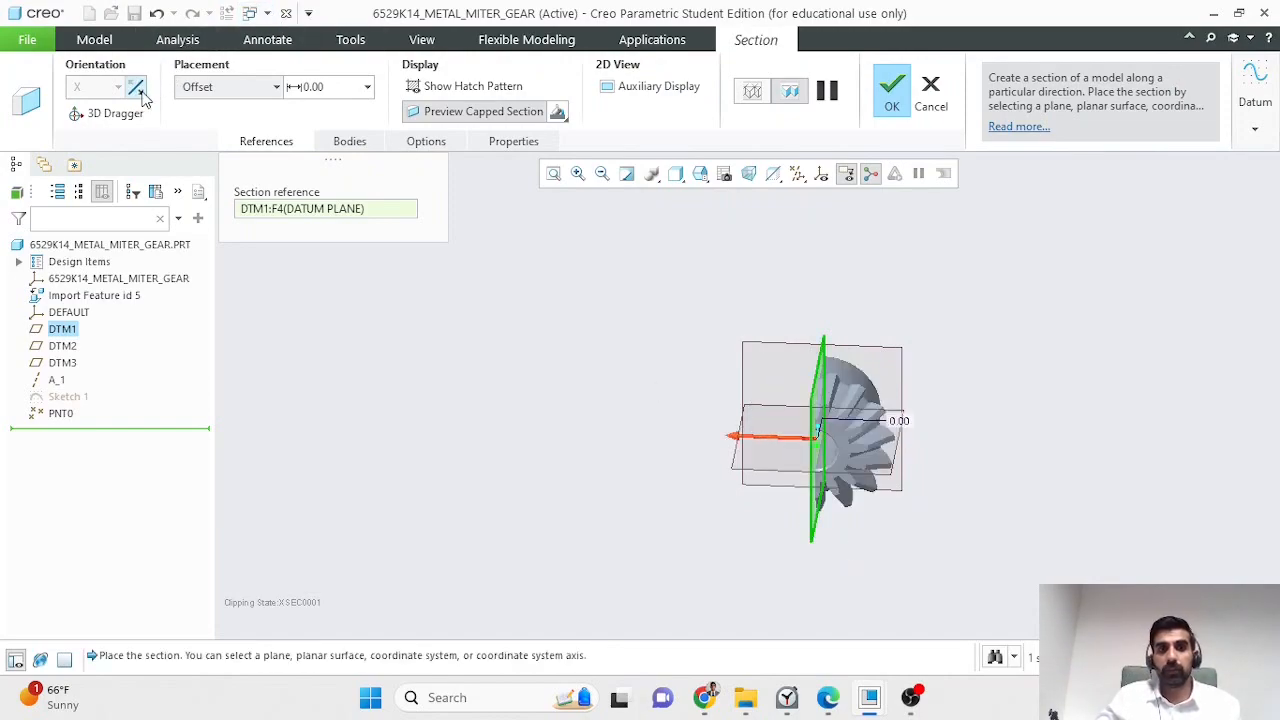
pyautogui.click(138, 90)
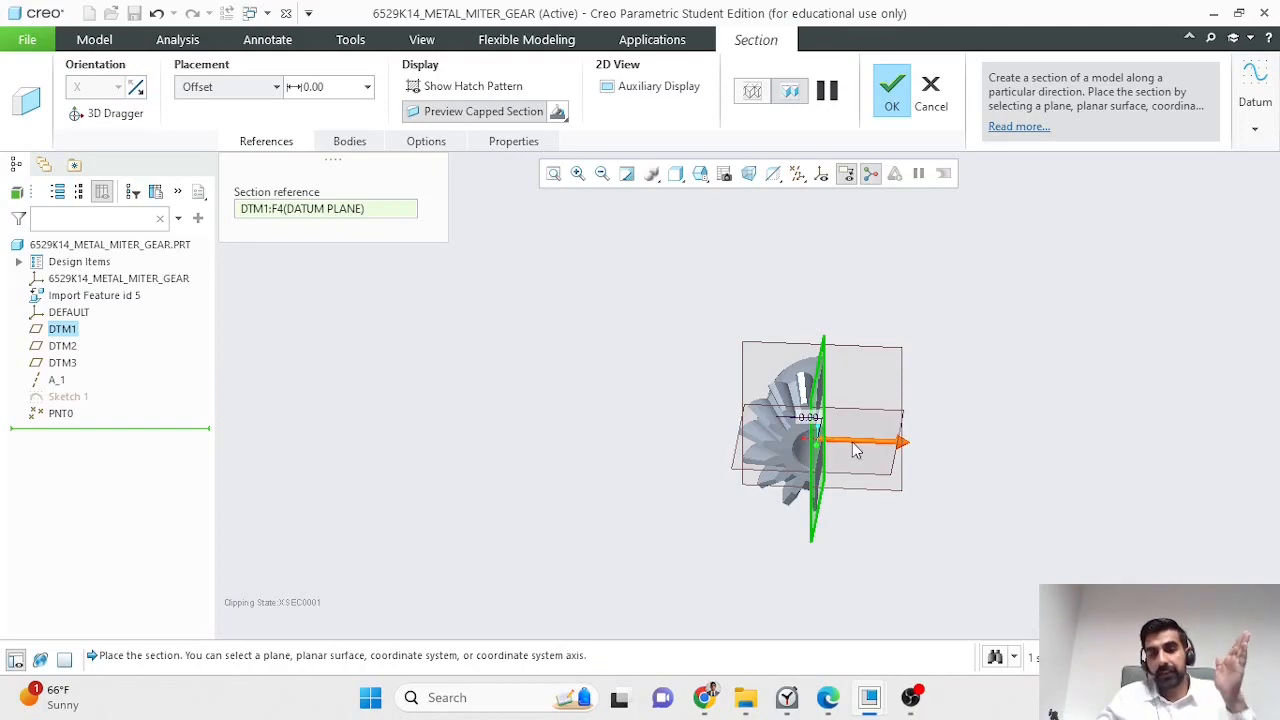
# Step: Offset the section 0.15 from datum plane DTM1 and accept it
pyautogui.moveTo(852, 449); pyautogui.dragTo(876, 447)
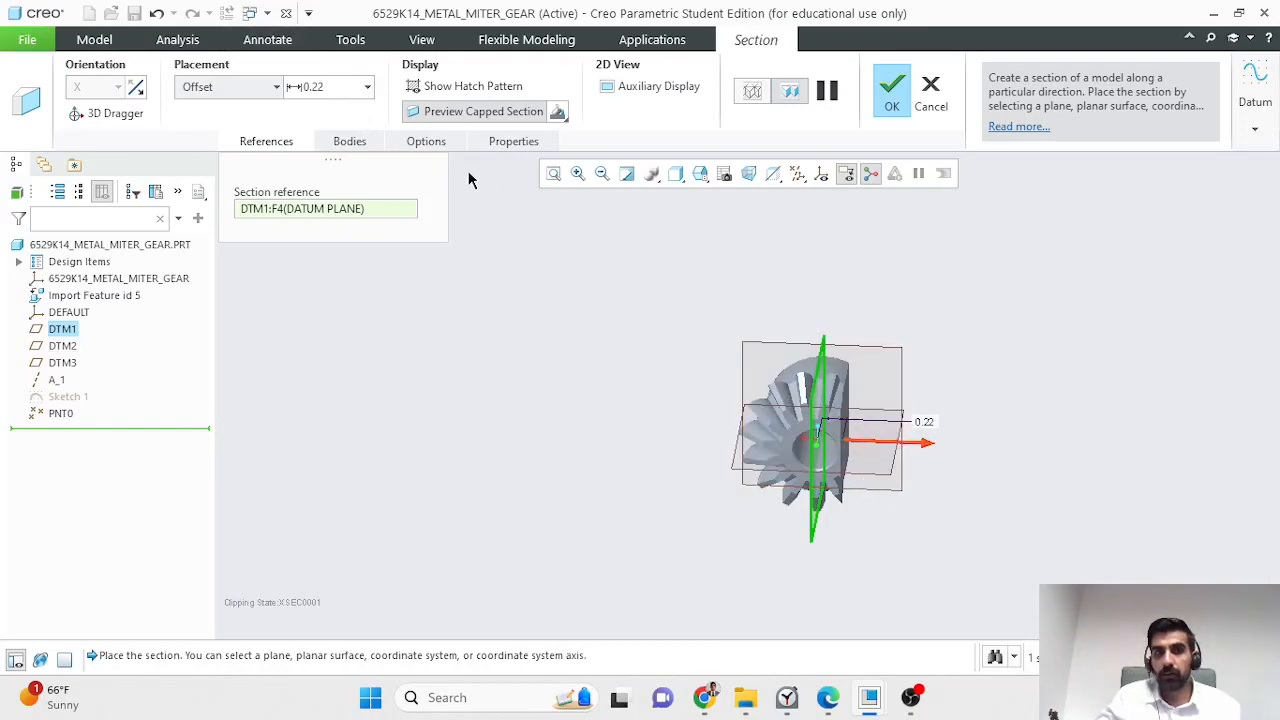
pyautogui.click(338, 93)
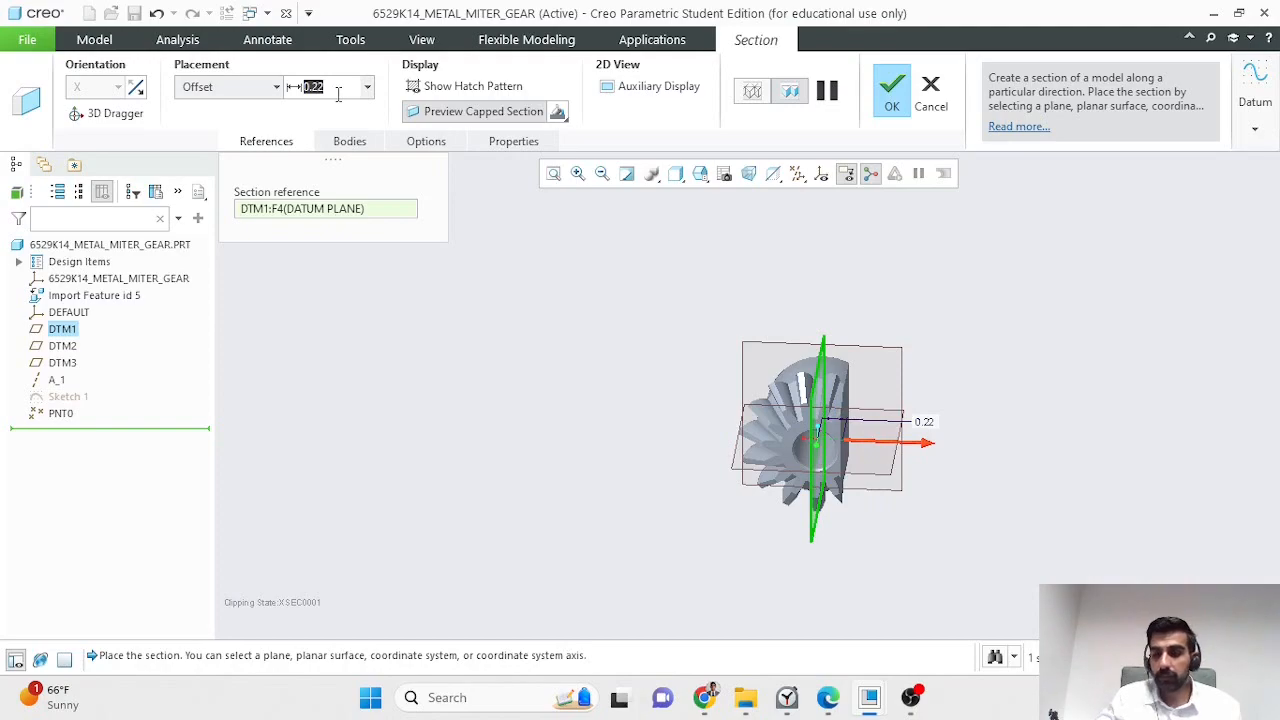
pyautogui.write('0.15')
pyautogui.press('Return')
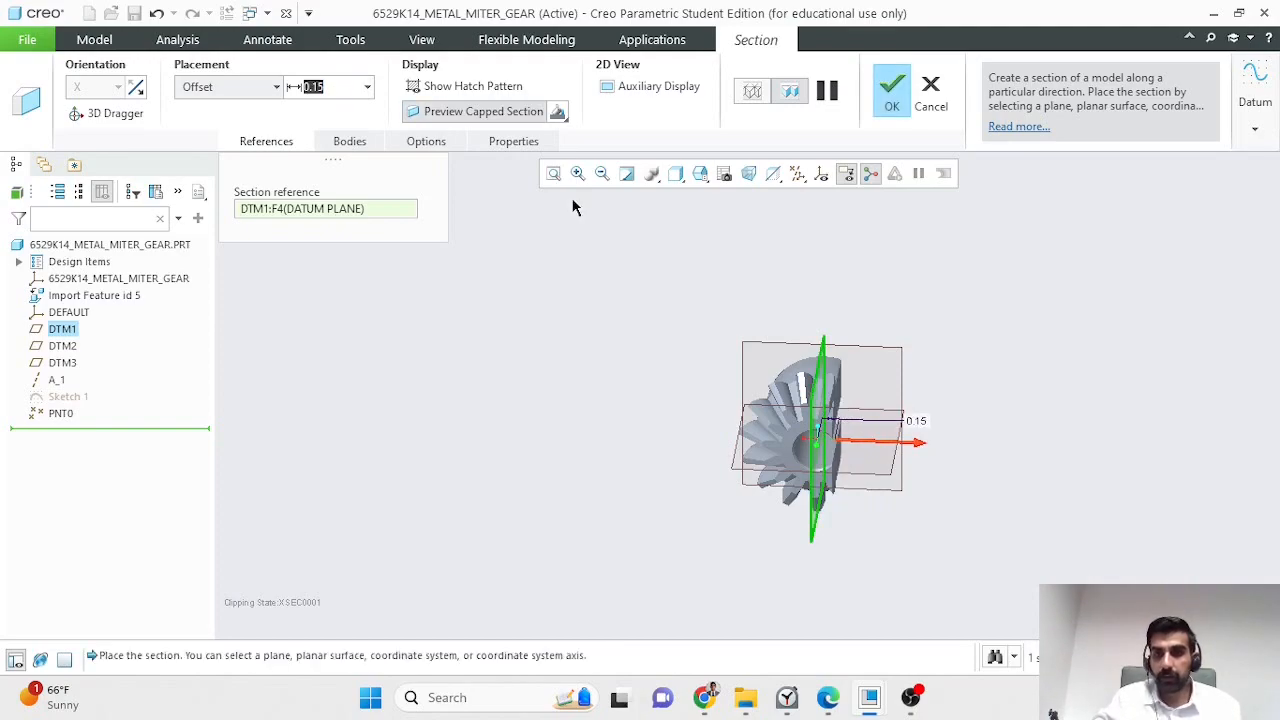
pyautogui.moveTo(840, 563)
pyautogui.mouseDown(button='middle')
pyautogui.moveTo(798, 548)
pyautogui.moveTo(737, 574)
pyautogui.moveTo(834, 551)
pyautogui.mouseUp(button='middle')
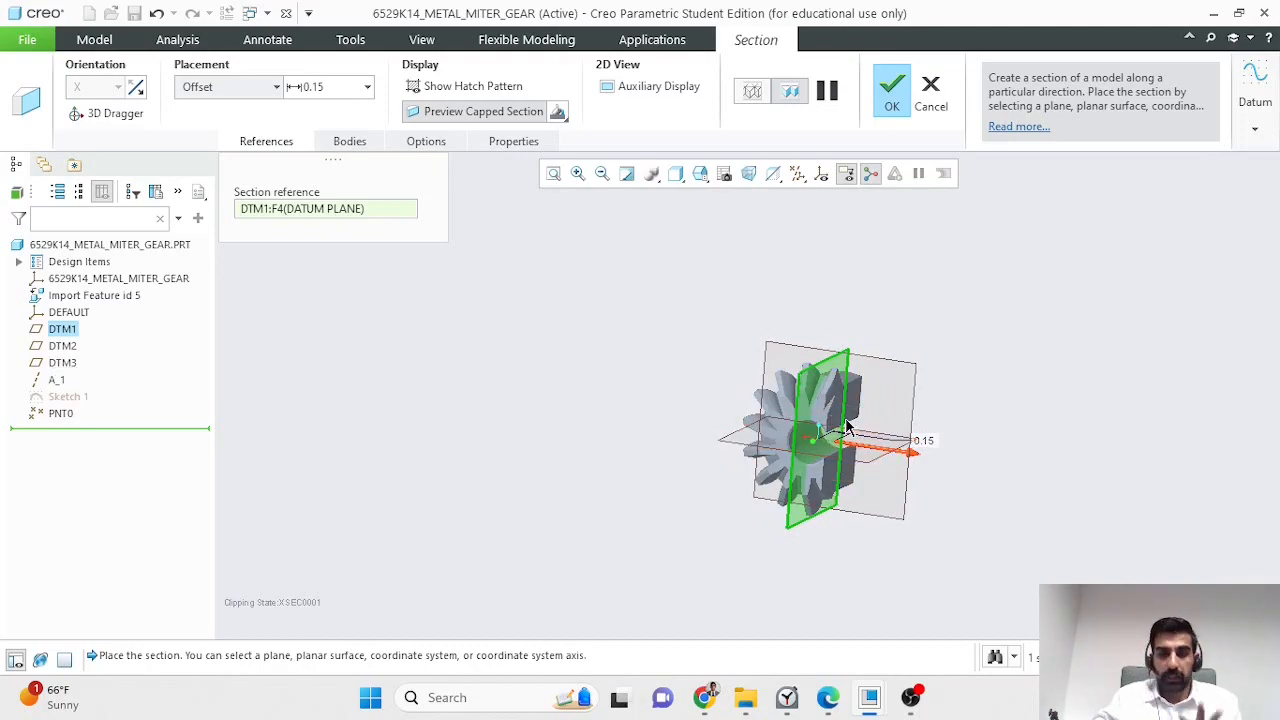
pyautogui.scroll(2, 958, 505)
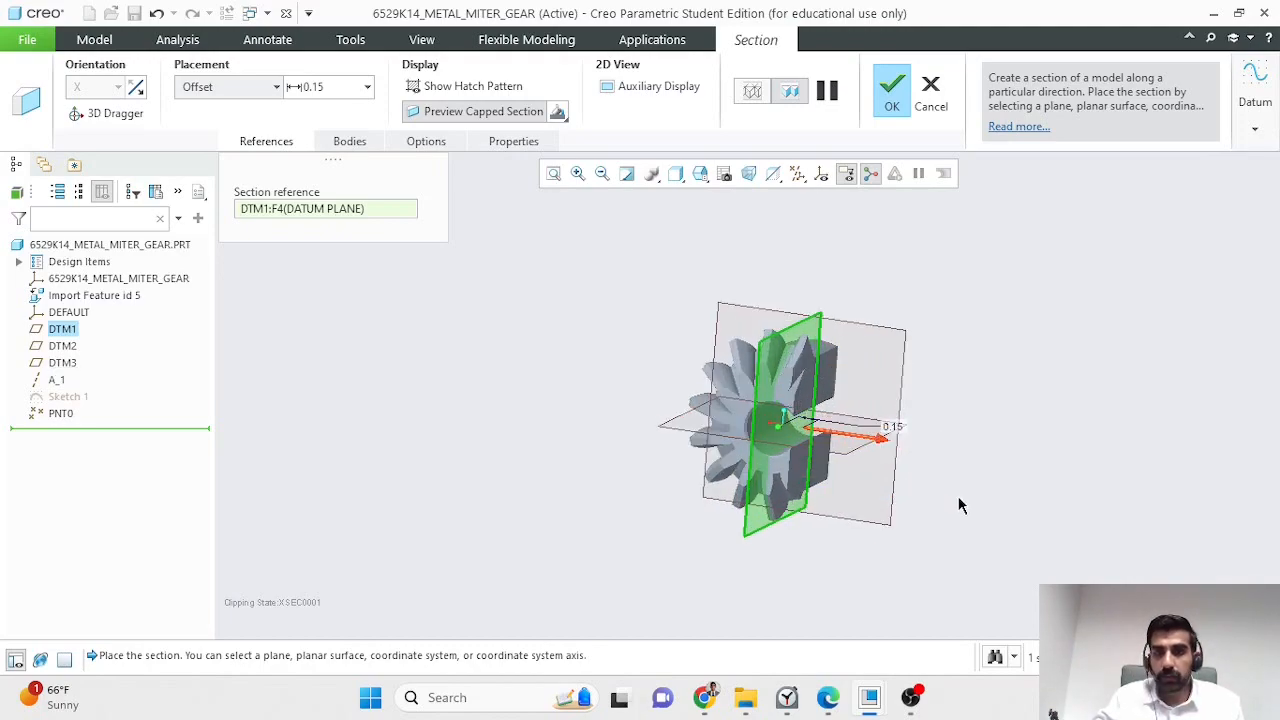
pyautogui.click(892, 92)
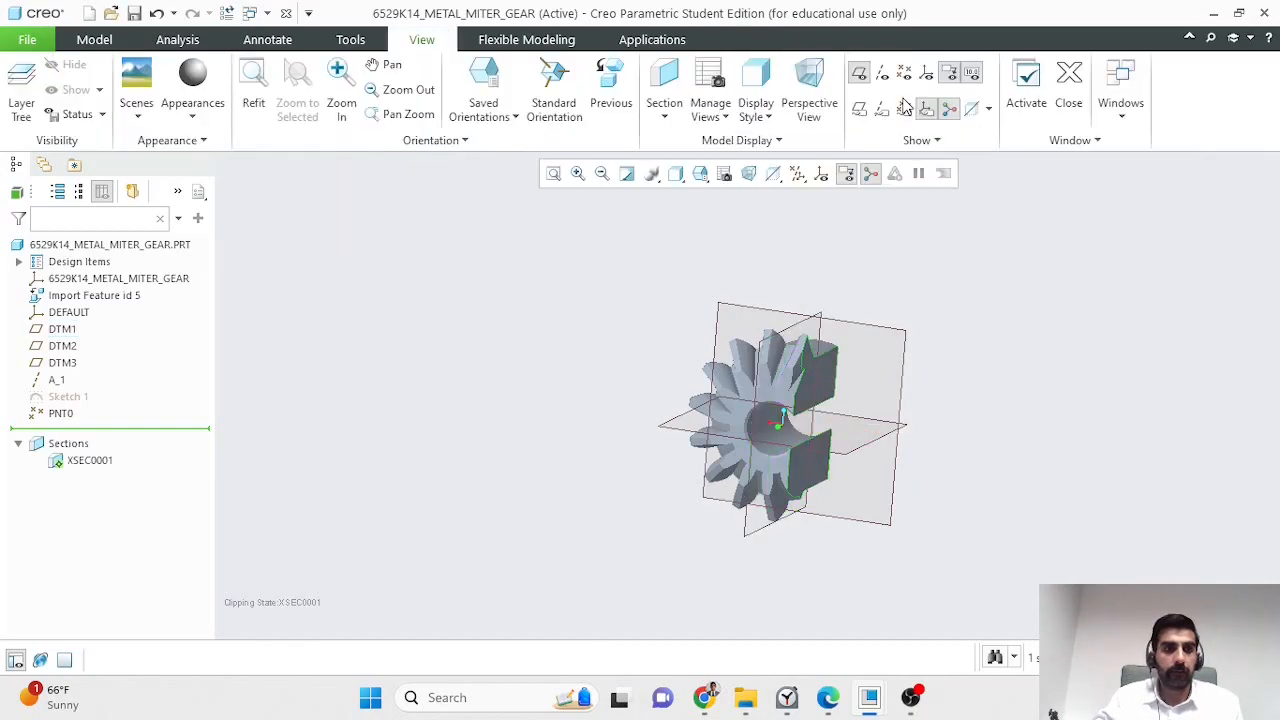
# Step: Redefine the new gear section to rename it as A
pyautogui.click(95, 463)
pyautogui.click(153, 349)
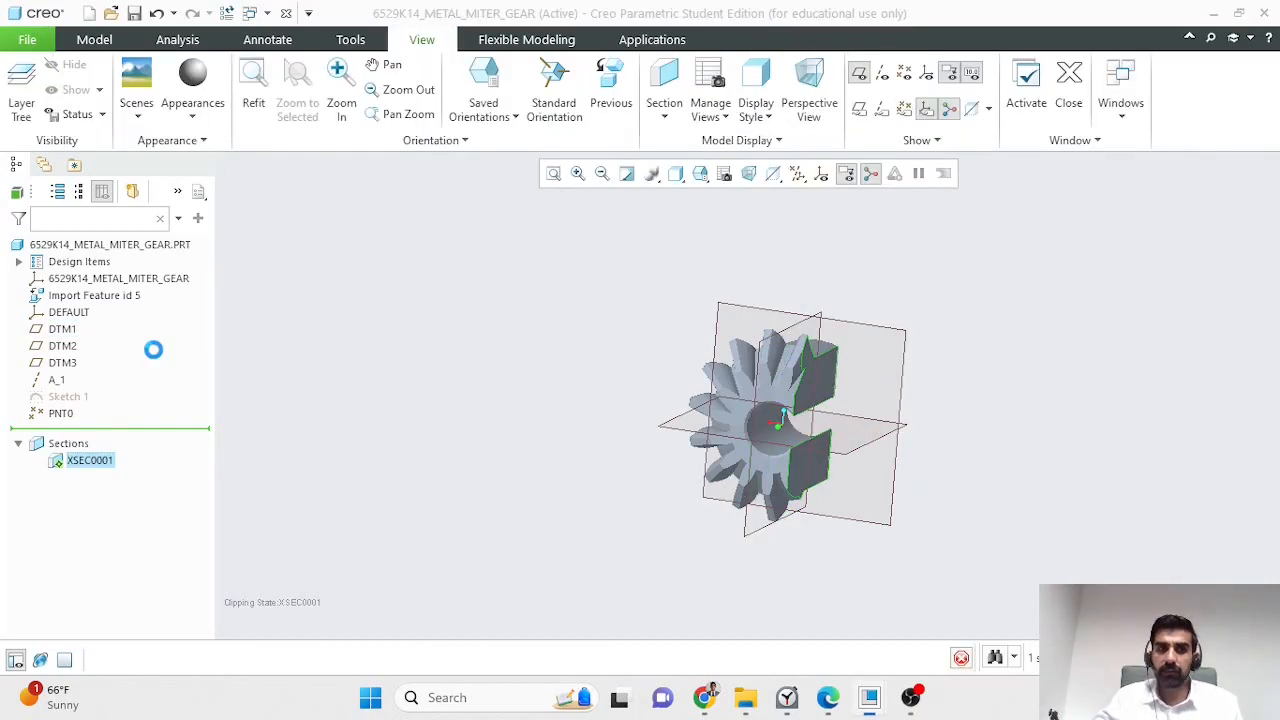
pyautogui.click(510, 142)
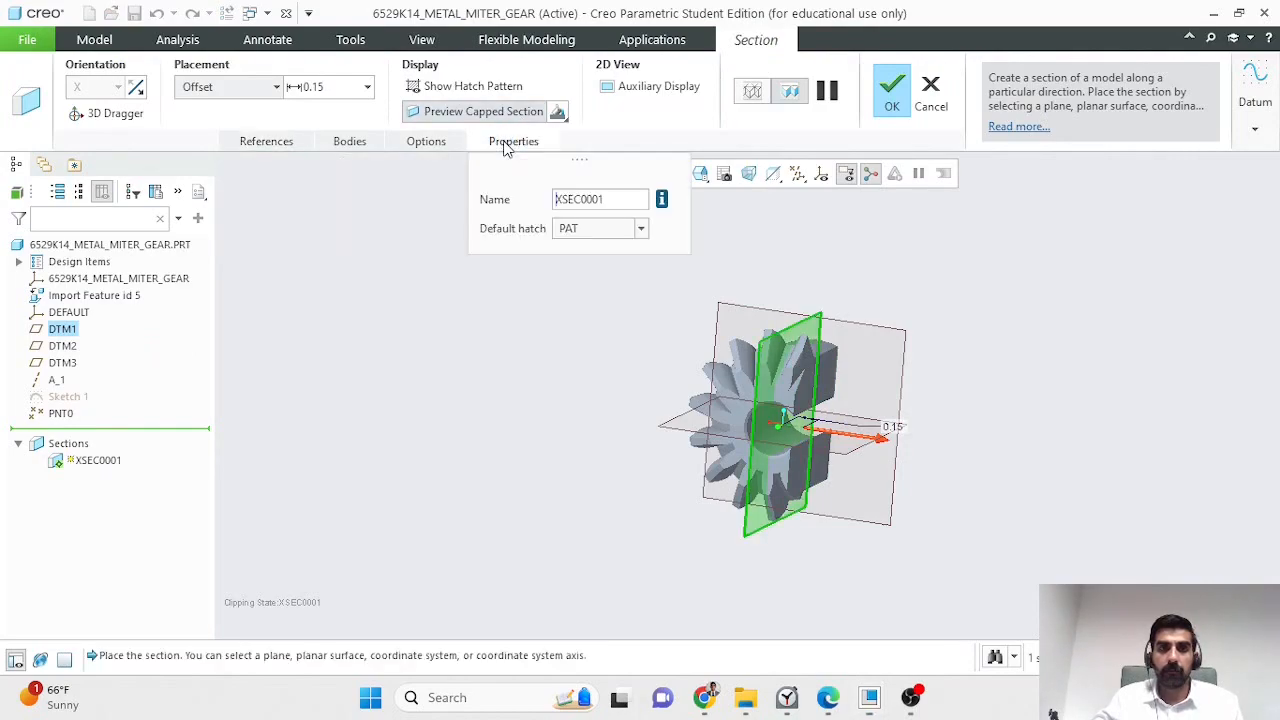
pyautogui.moveTo(610, 201); pyautogui.dragTo(550, 205)
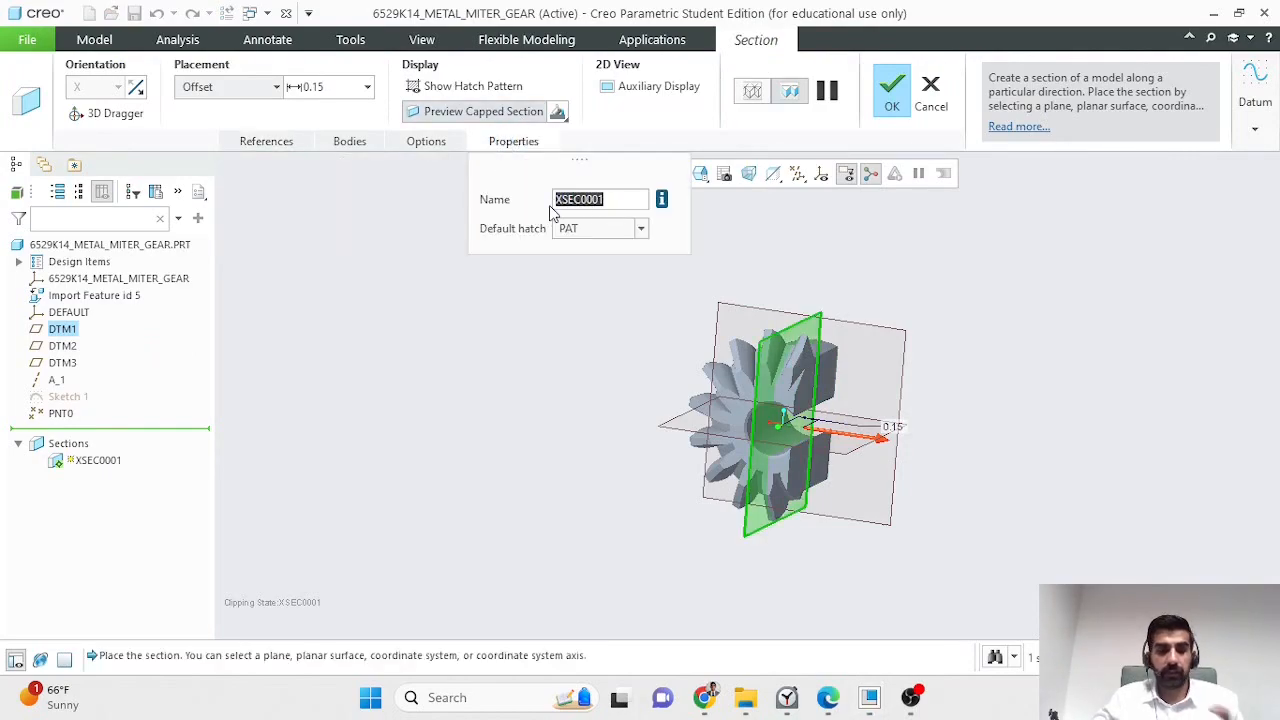
pyautogui.write('A')
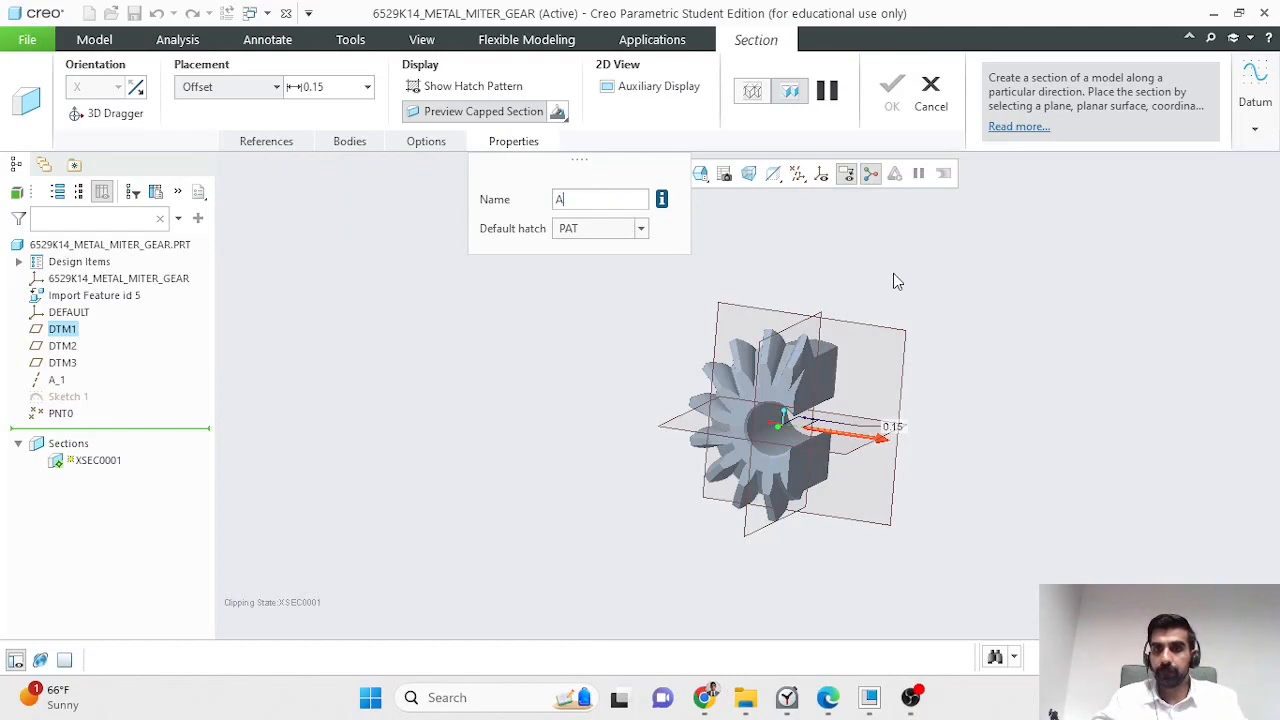
pyautogui.middleClick(991, 271)
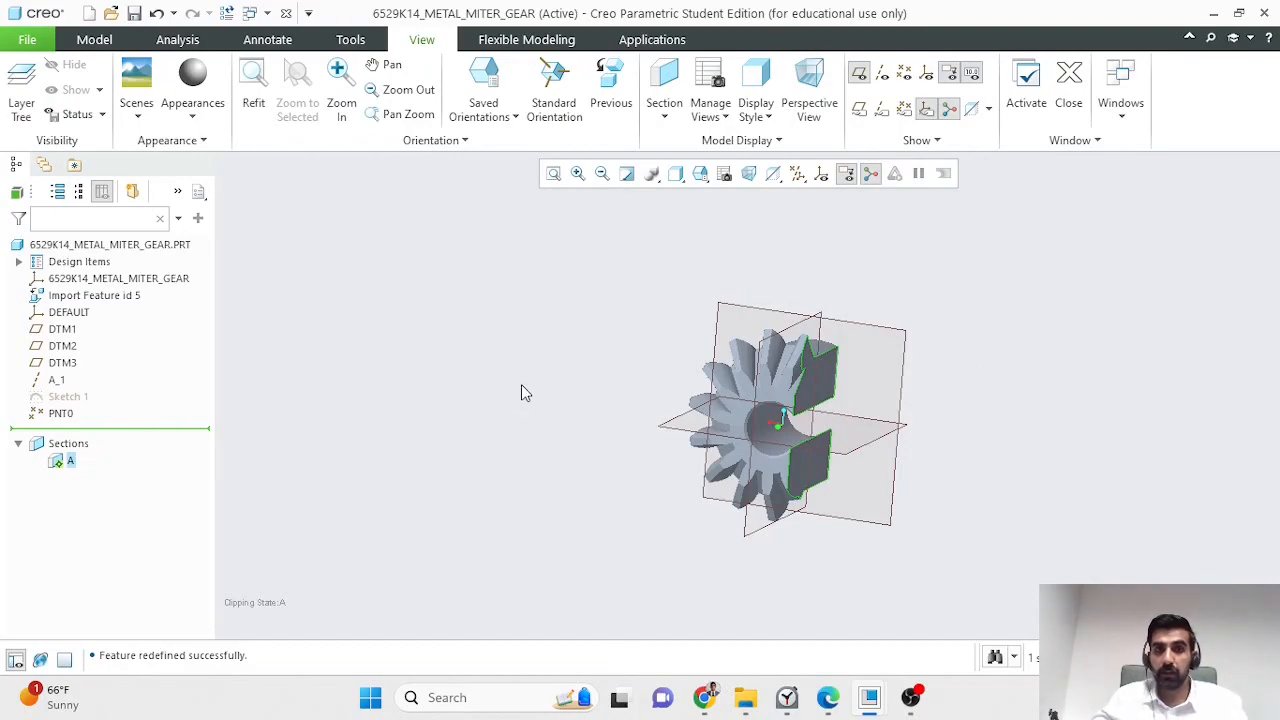
pyautogui.click(70, 466)
pyautogui.click(86, 350)
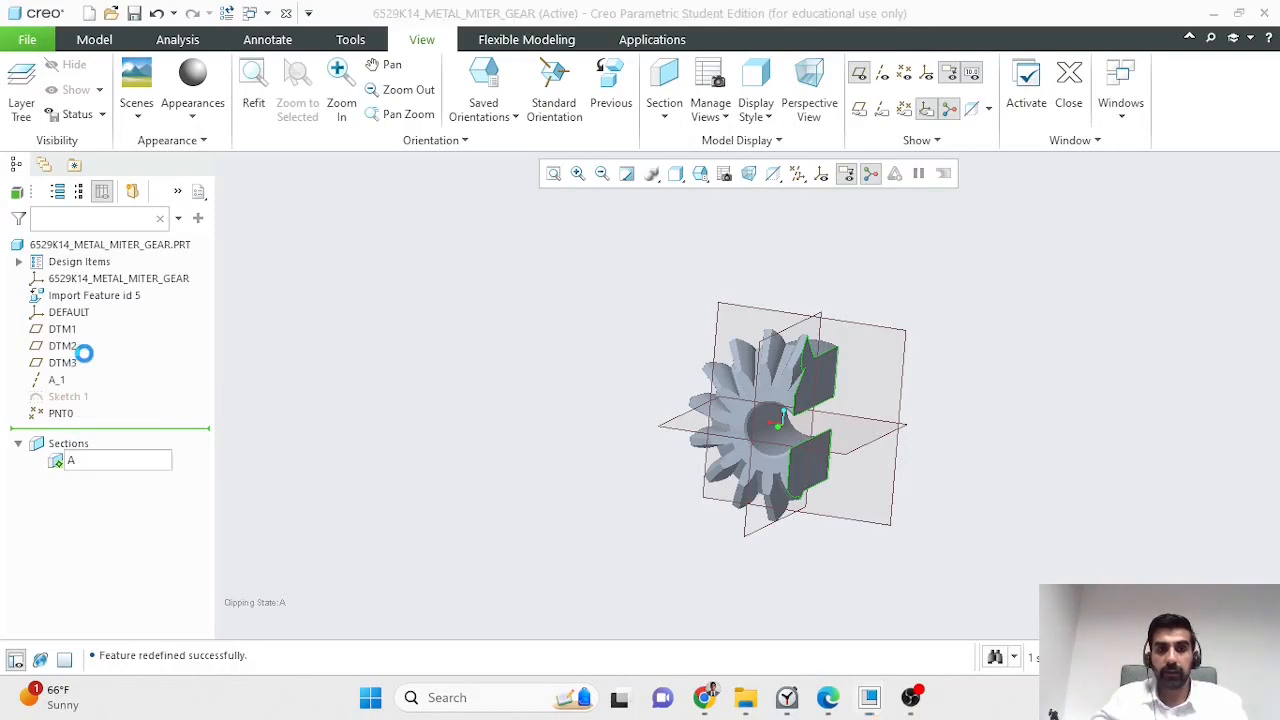
pyautogui.doubleClick(56, 464)
pyautogui.click(65, 357)
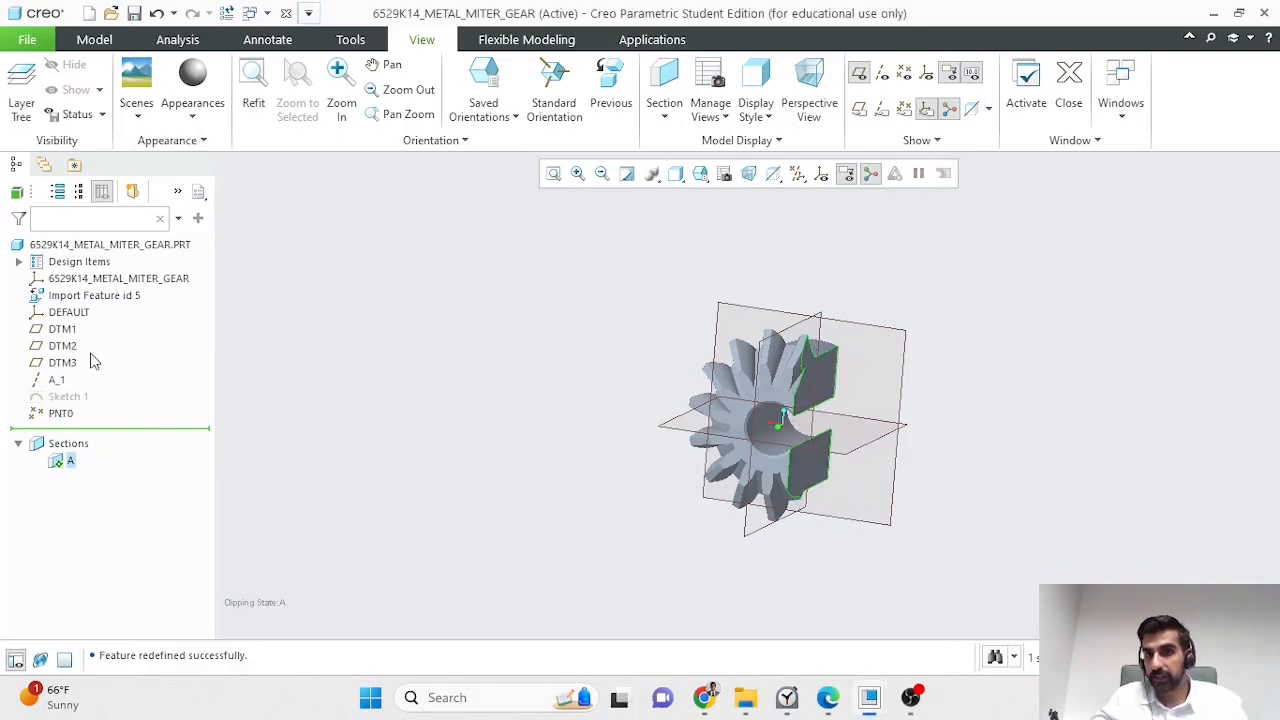
# Step: Switch from the gear part to the BEVELGEARDRWG drawing and move detail view A to the right of the side view
pyautogui.click(1213, 13)
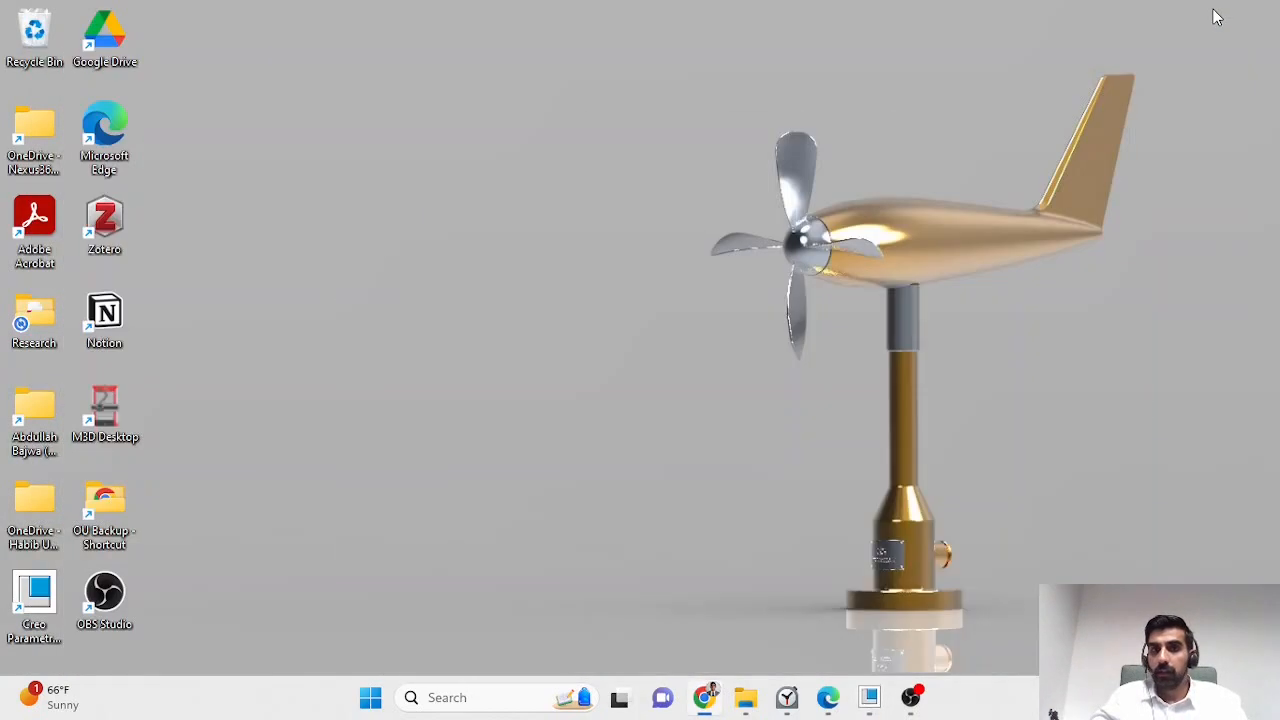
pyautogui.moveTo(870, 690)
pyautogui.click(903, 637)
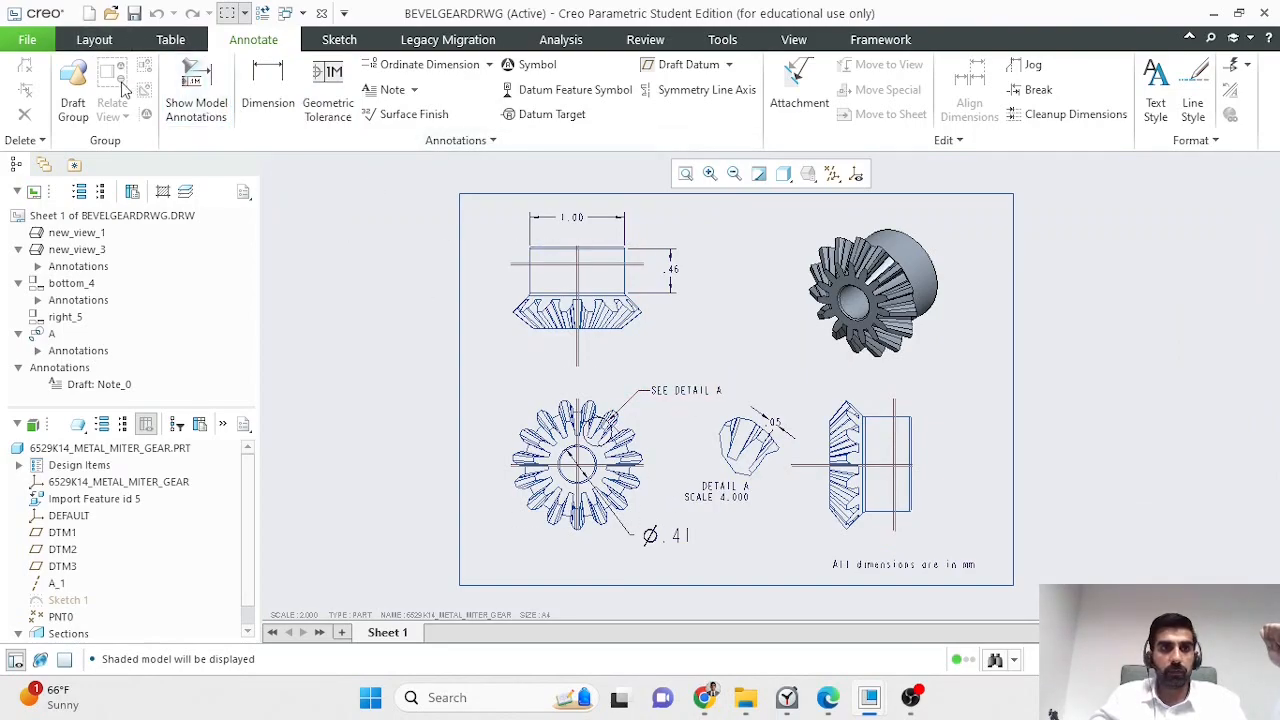
pyautogui.click(758, 462)
pyautogui.moveTo(765, 470); pyautogui.dragTo(989, 492)
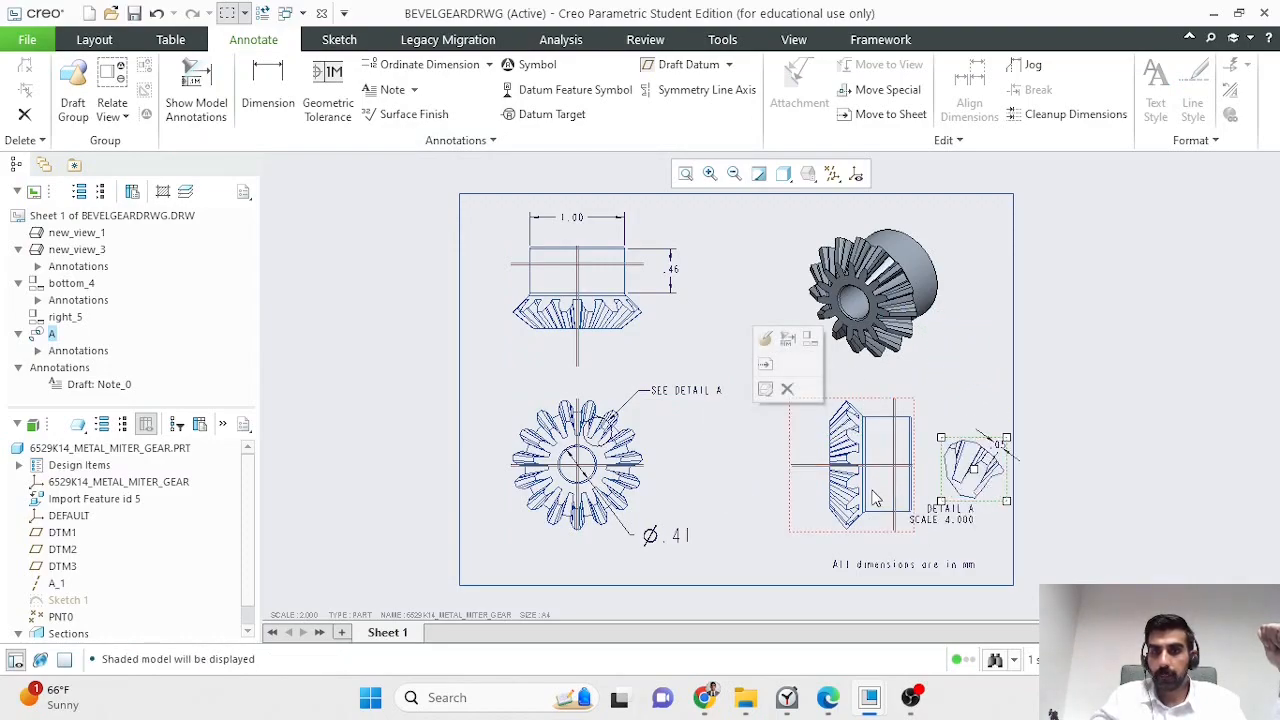
# Step: Reposition the side, toothed front and top views to clear space between the front view and the side view
pyautogui.click(878, 497)
pyautogui.moveTo(862, 530)
pyautogui.mouseDown()
pyautogui.moveTo(822, 532)
pyautogui.moveTo(842, 537)
pyautogui.mouseUp()
pyautogui.click(590, 535)
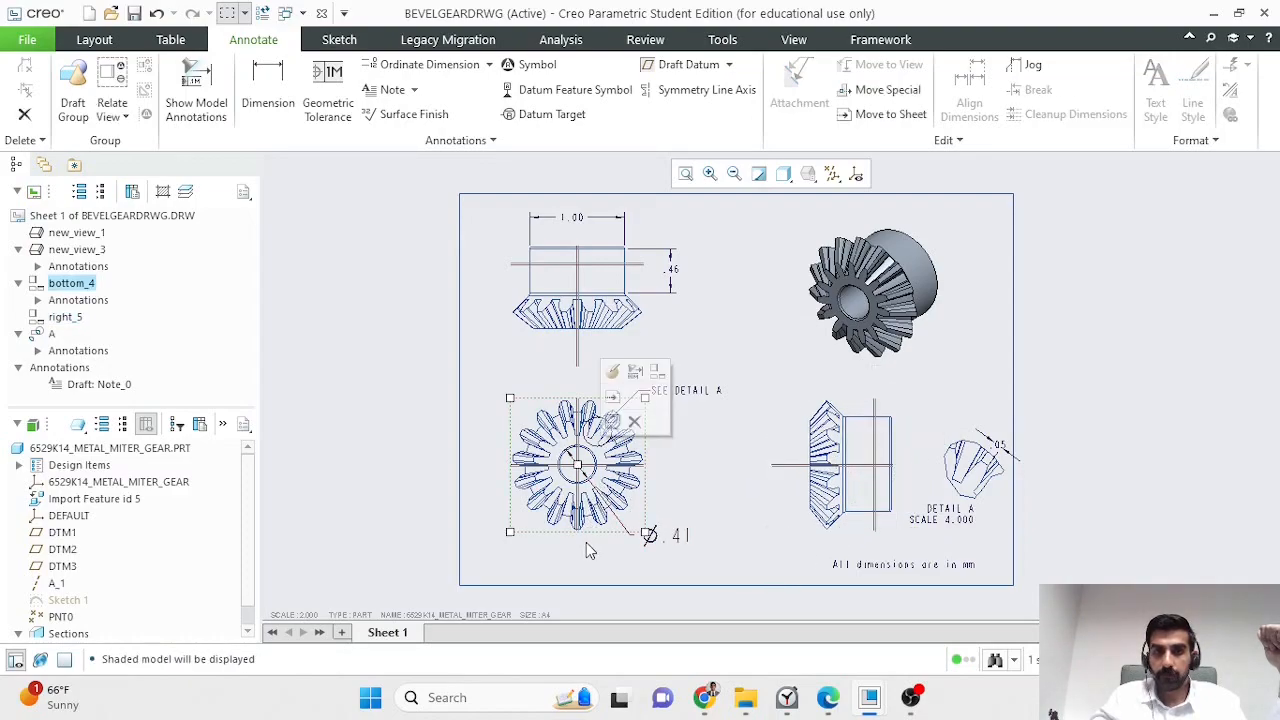
pyautogui.moveTo(593, 534)
pyautogui.mouseDown()
pyautogui.moveTo(556, 540)
pyautogui.moveTo(578, 550)
pyautogui.mouseUp()
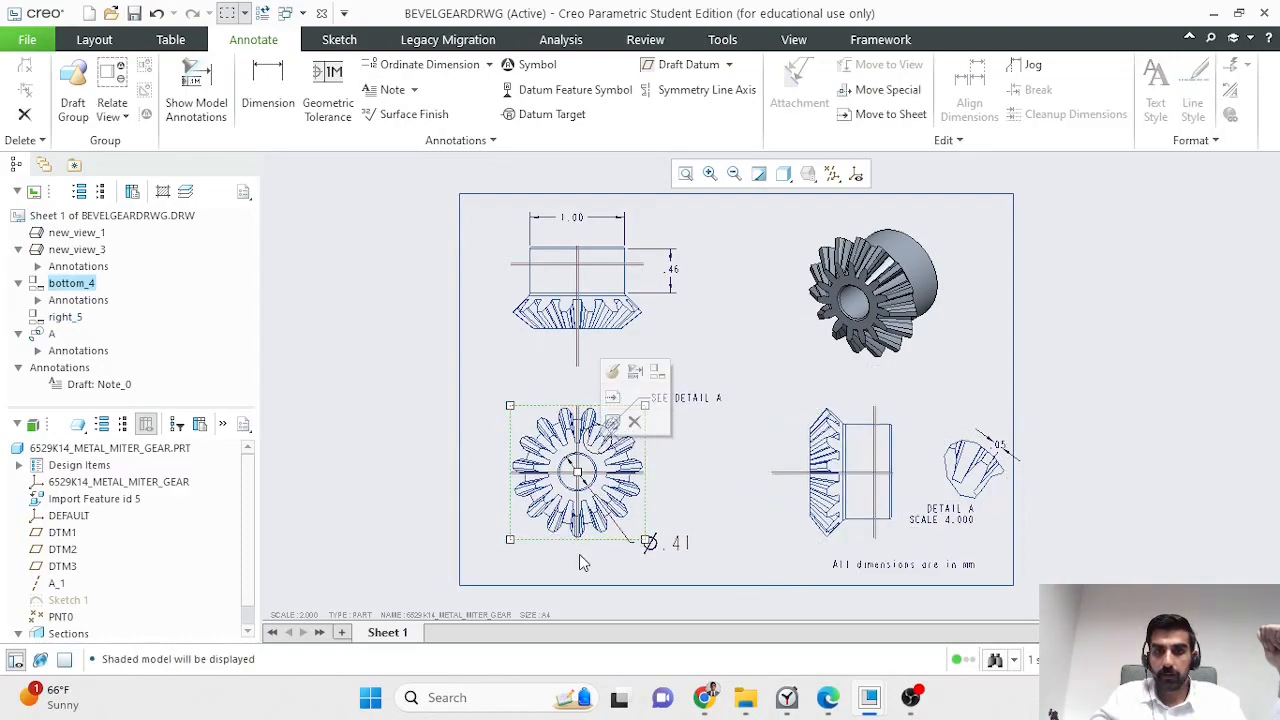
pyautogui.click(605, 535)
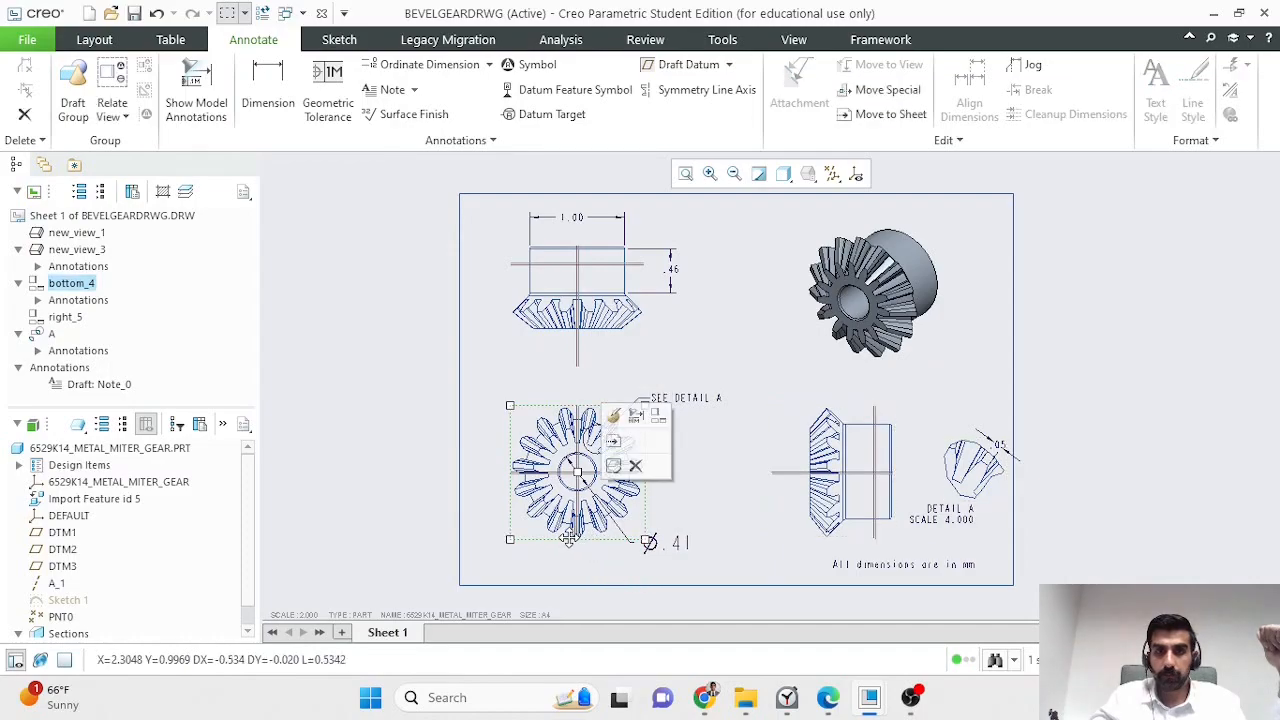
pyautogui.click(598, 338)
pyautogui.moveTo(640, 356); pyautogui.dragTo(578, 356)
pyautogui.click(786, 376)
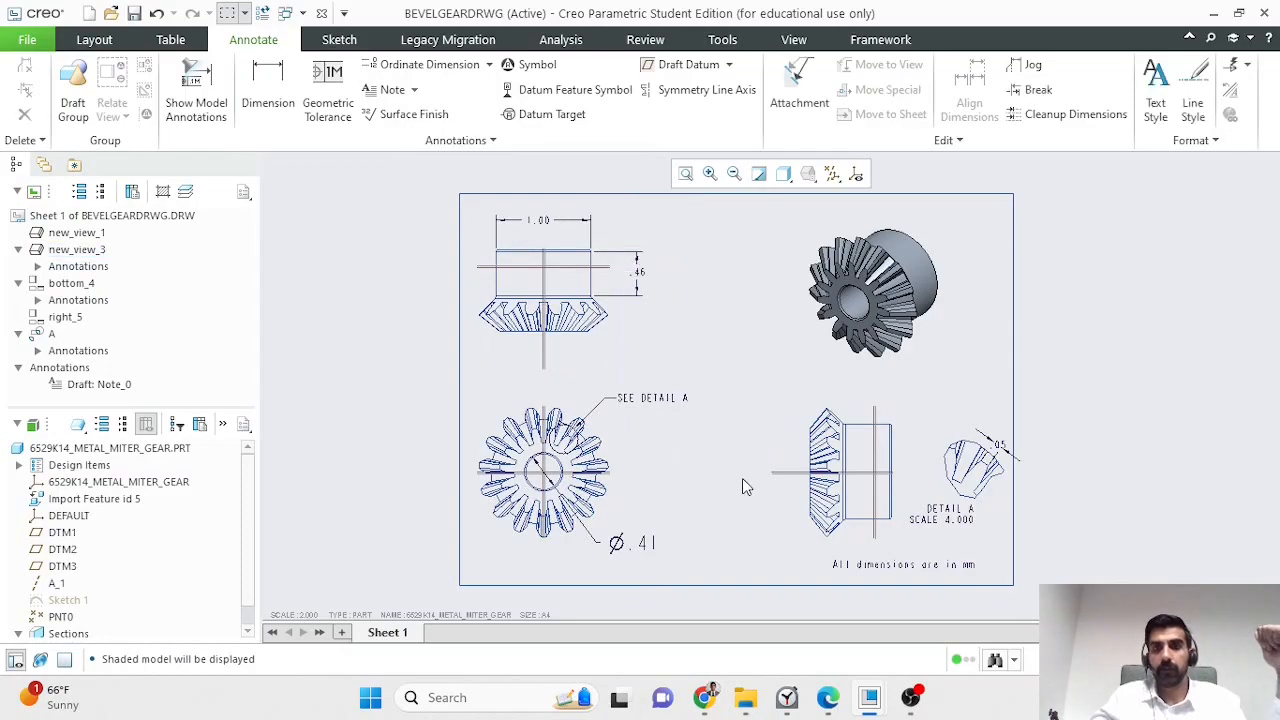
# Step: Move the SEE DETAIL A note above and to the left of the toothed front view
pyautogui.click(683, 412)
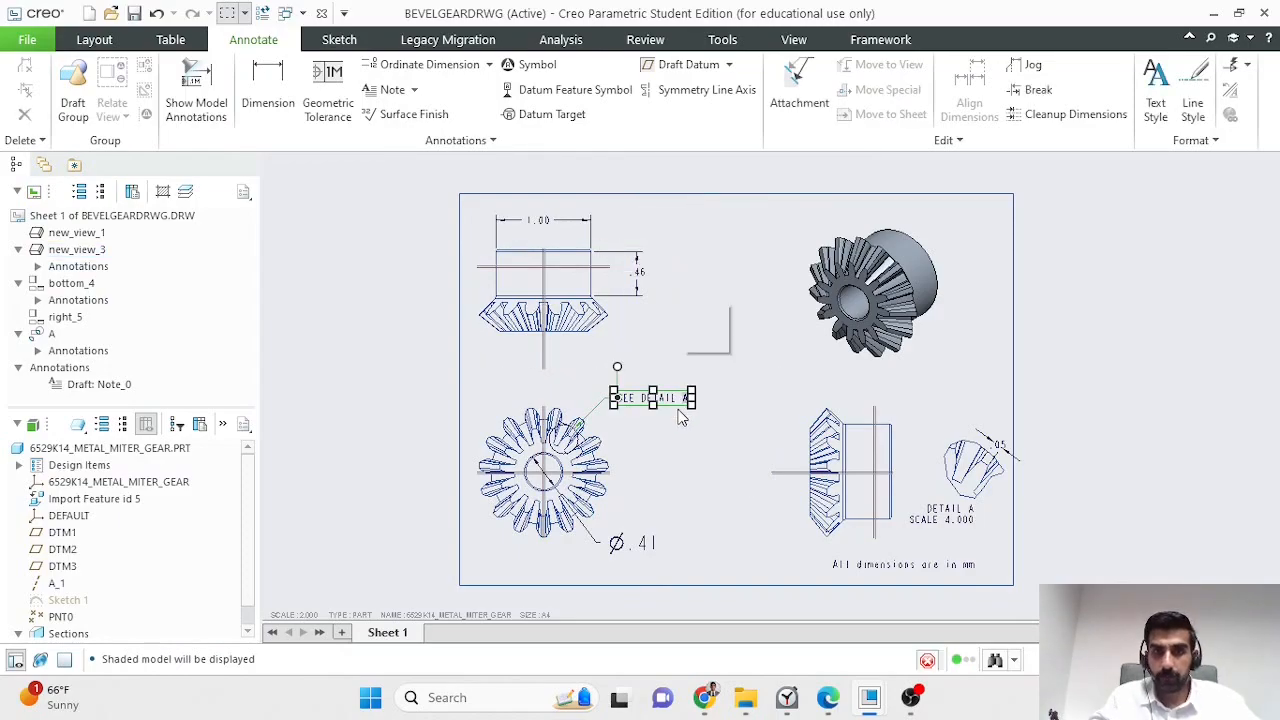
pyautogui.moveTo(683, 410)
pyautogui.mouseDown()
pyautogui.moveTo(620, 398)
pyautogui.moveTo(633, 386)
pyautogui.mouseUp()
pyautogui.click(640, 468)
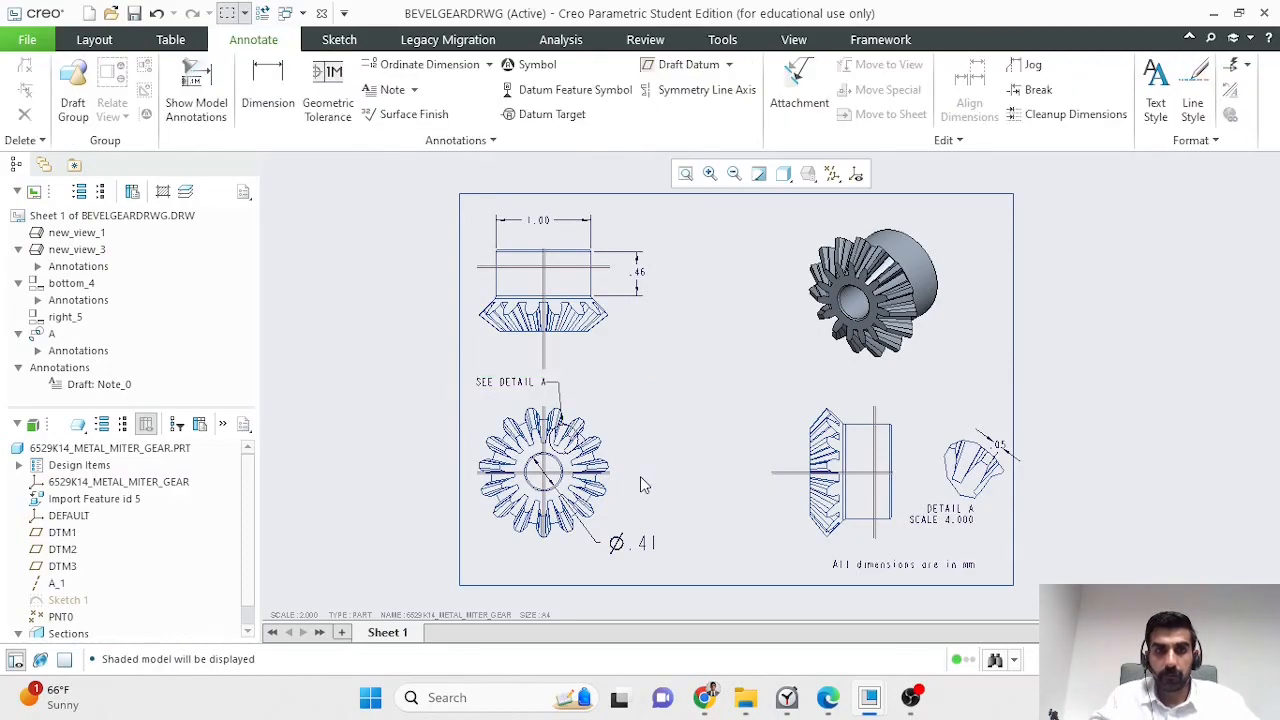
# Step: Insert a projection view from the toothed front view bottom_4 into the gap before the side view
pyautogui.click(94, 39)
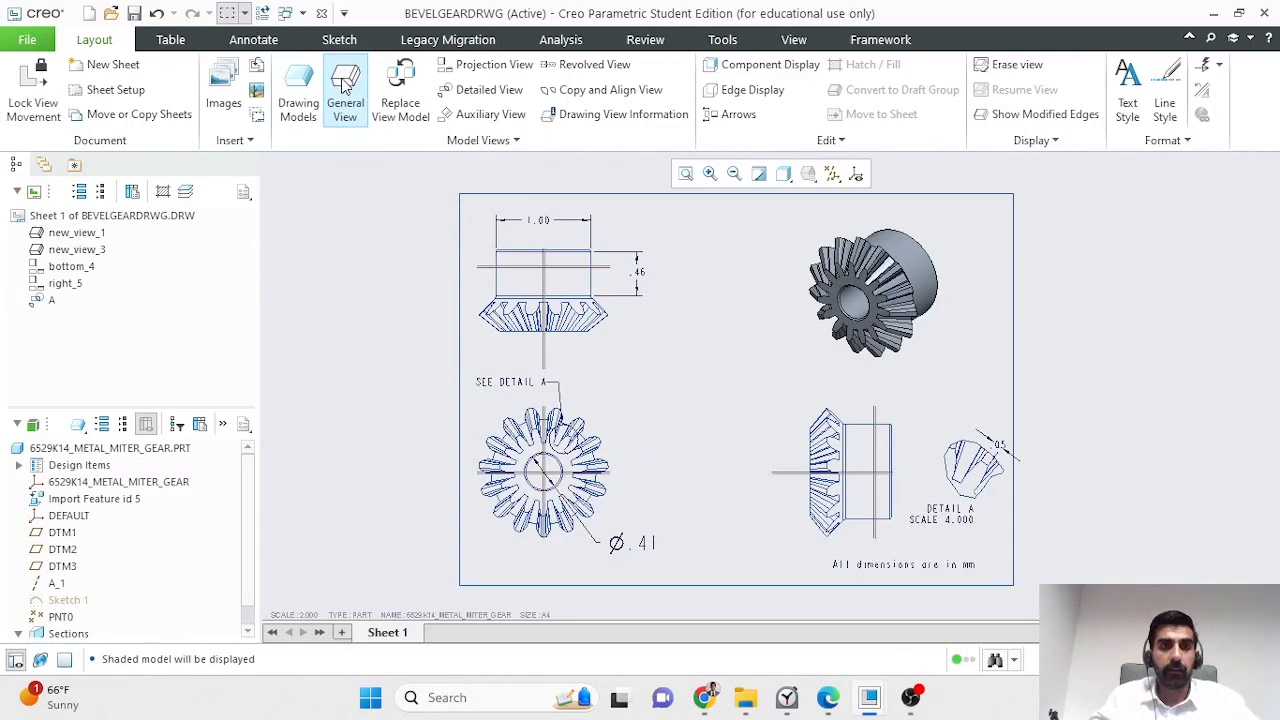
pyautogui.click(576, 462)
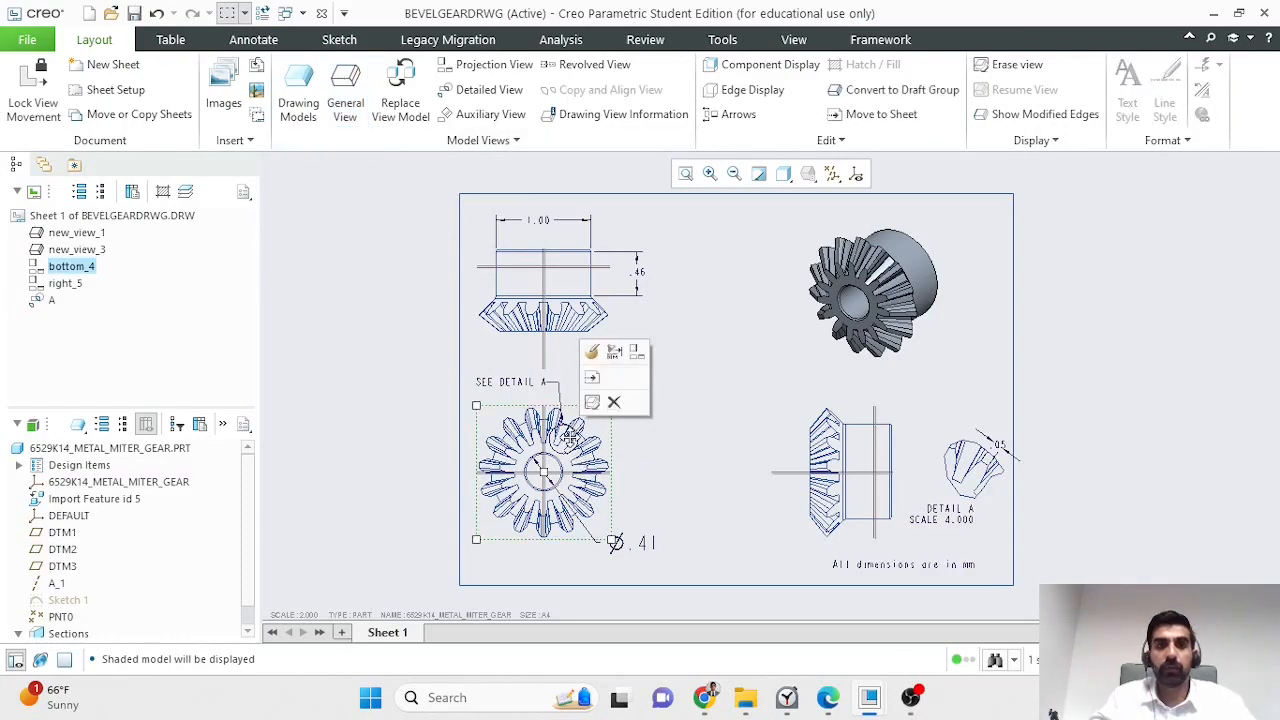
pyautogui.click(498, 65)
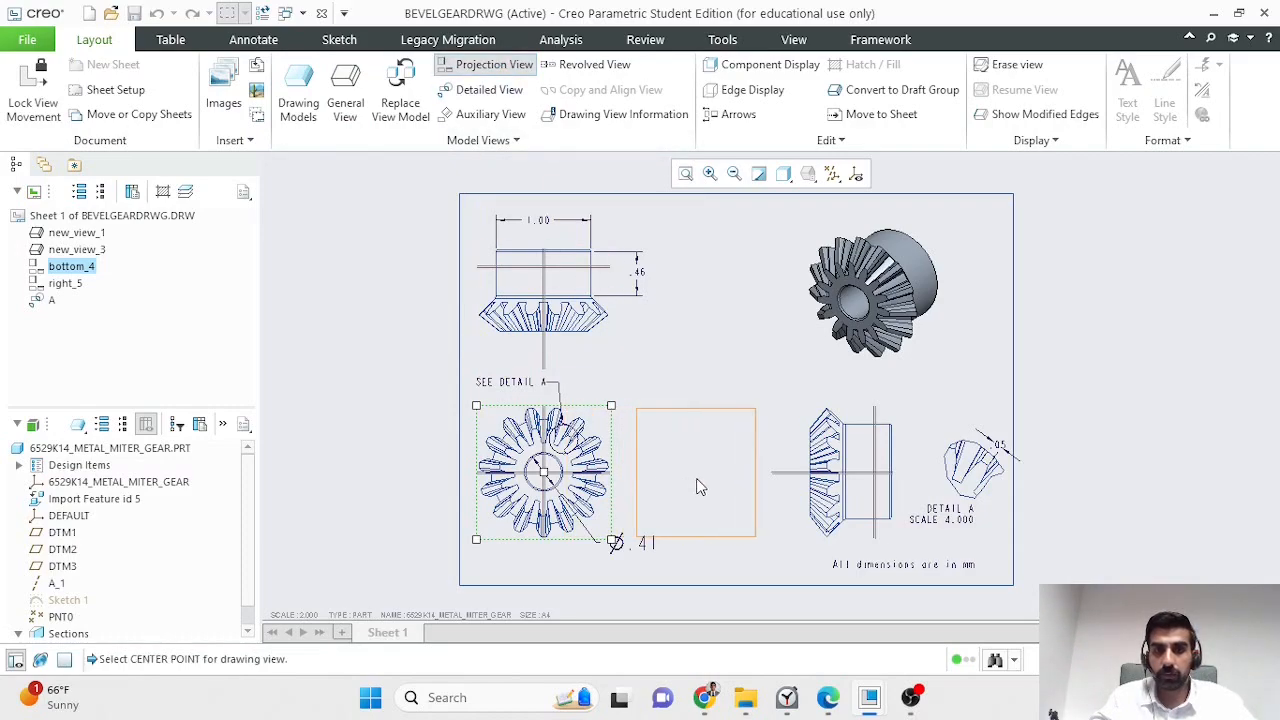
pyautogui.click(698, 486)
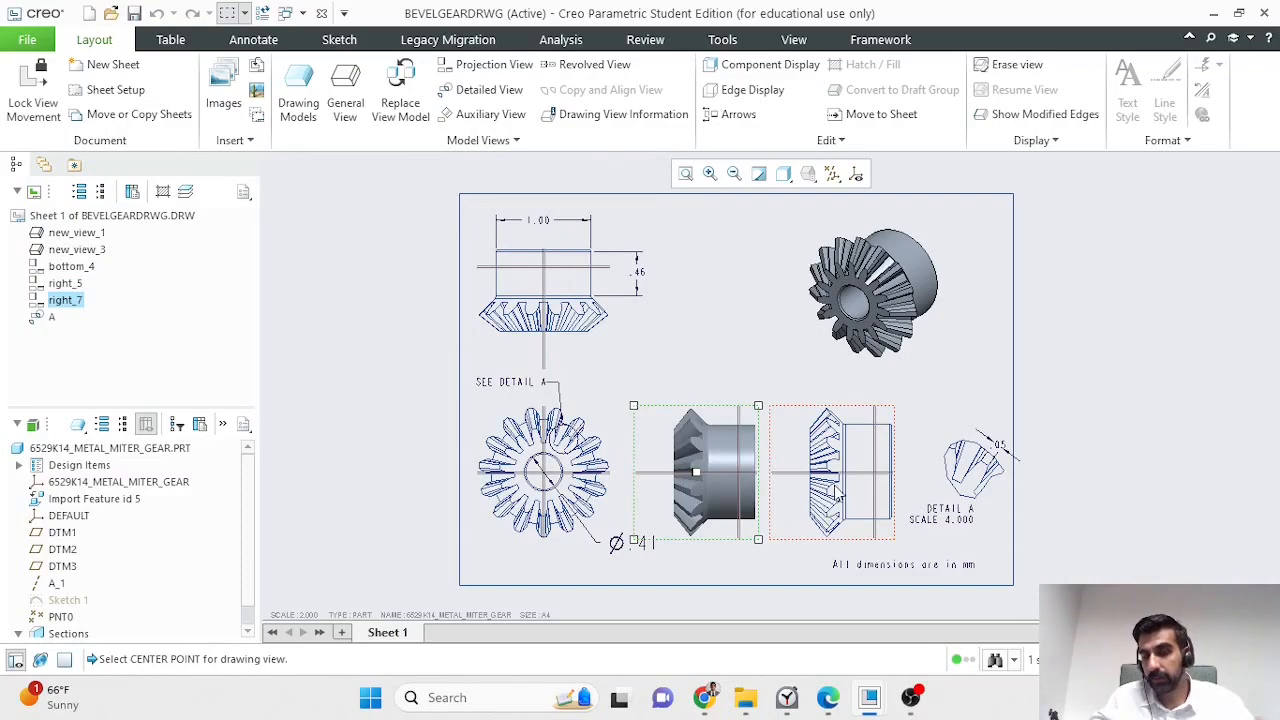
# Step: Move the bore diameter dimension below and to the left of the toothed front view
pyautogui.click(619, 545)
pyautogui.moveTo(619, 545); pyautogui.dragTo(566, 563)
pyautogui.click(566, 563)
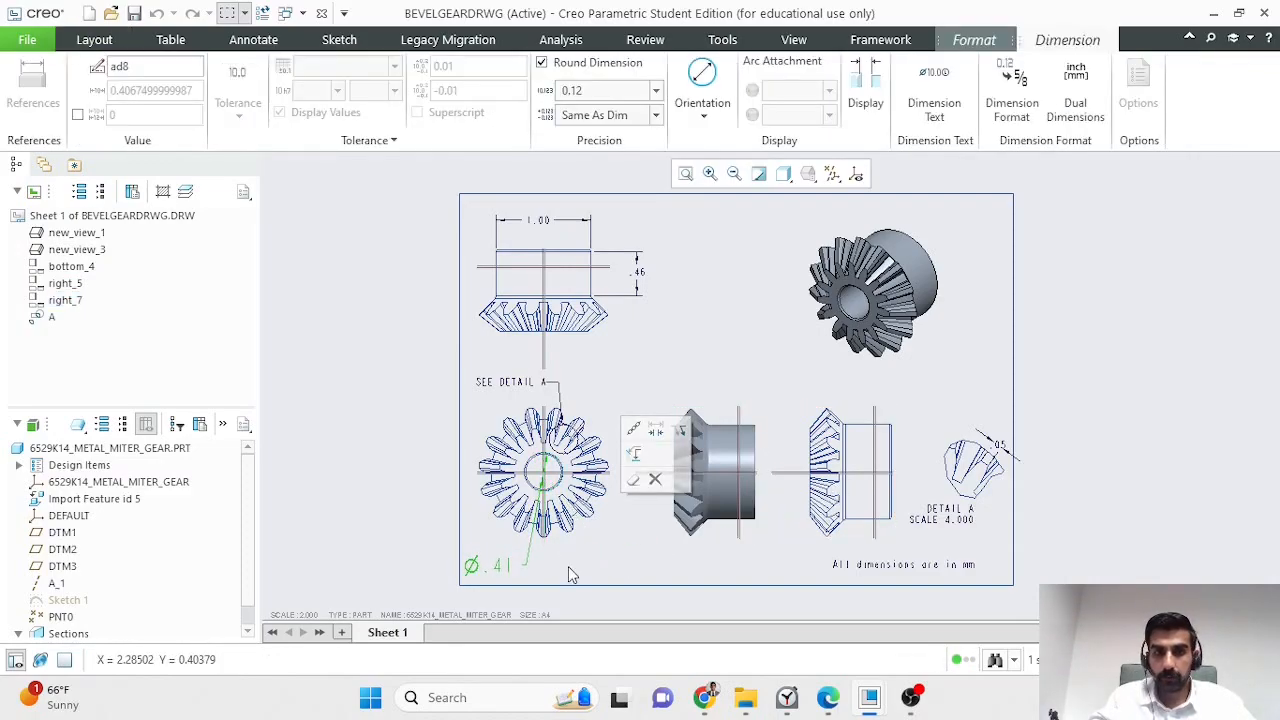
# Step: Give the new shaded projection view a 2D cross-section using section A with a Full sectioned area
pyautogui.click(731, 502)
pyautogui.click(742, 384)
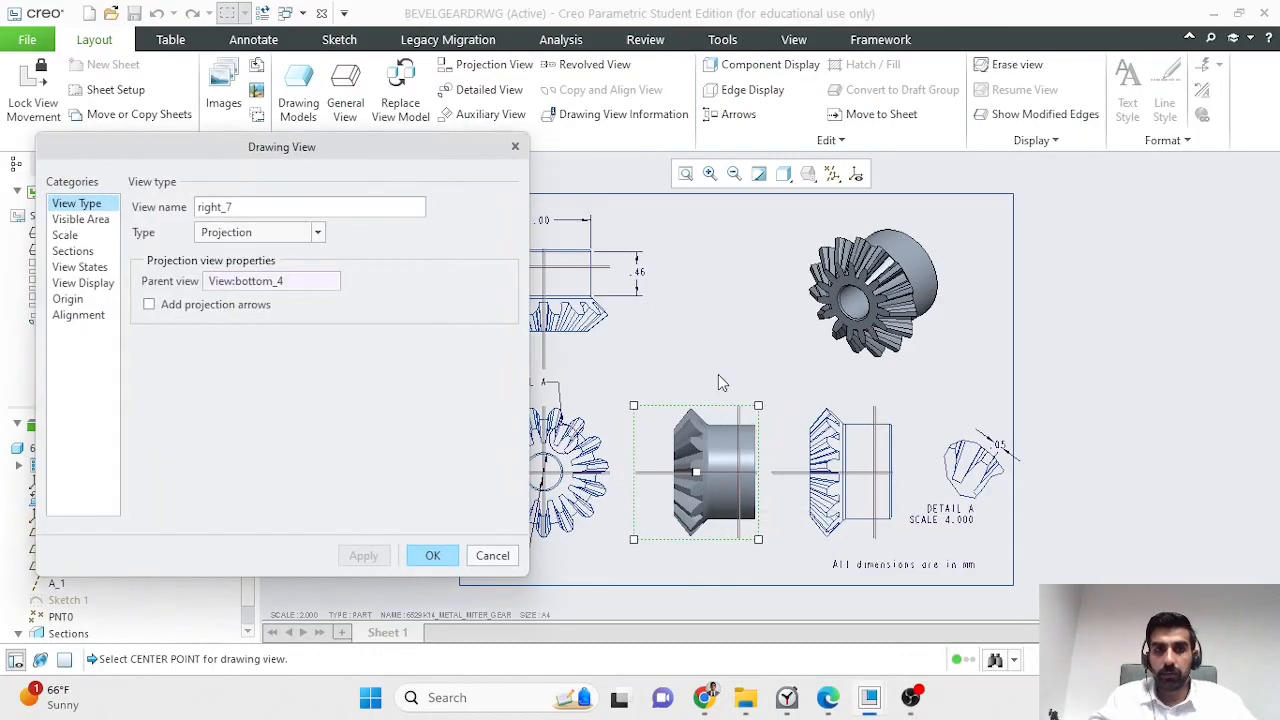
pyautogui.click(82, 253)
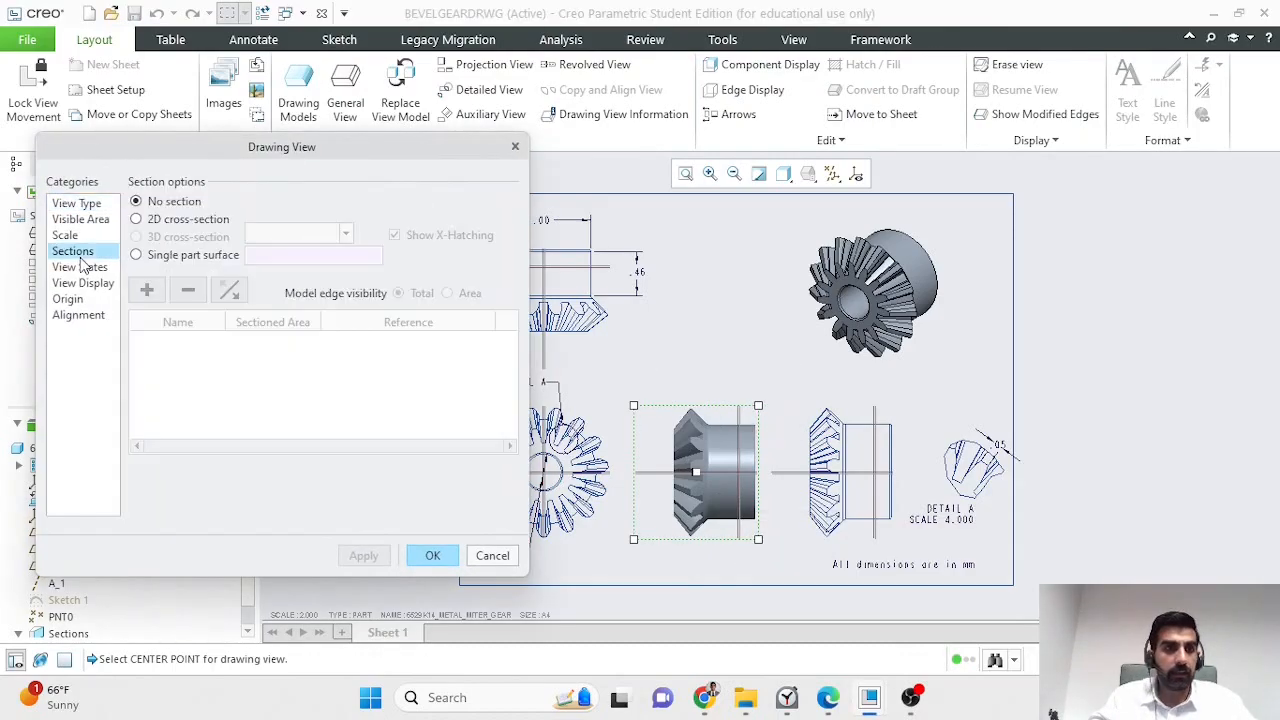
pyautogui.click(136, 220)
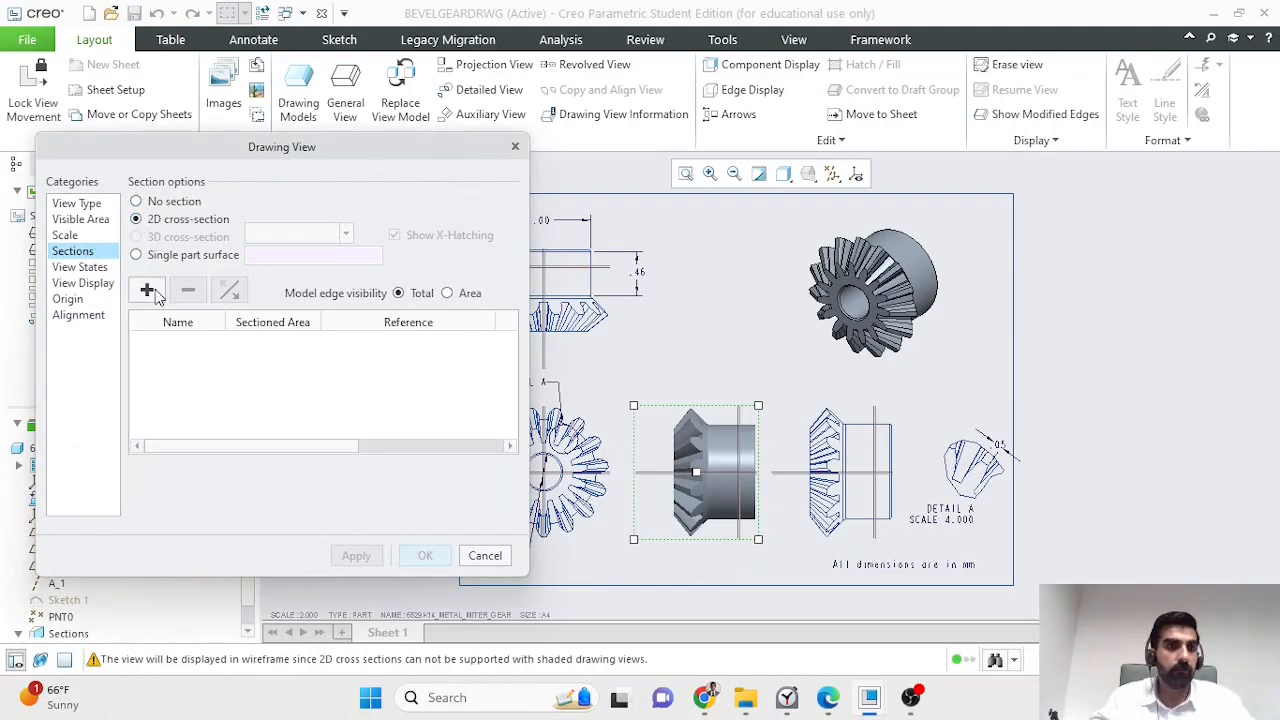
pyautogui.click(147, 291)
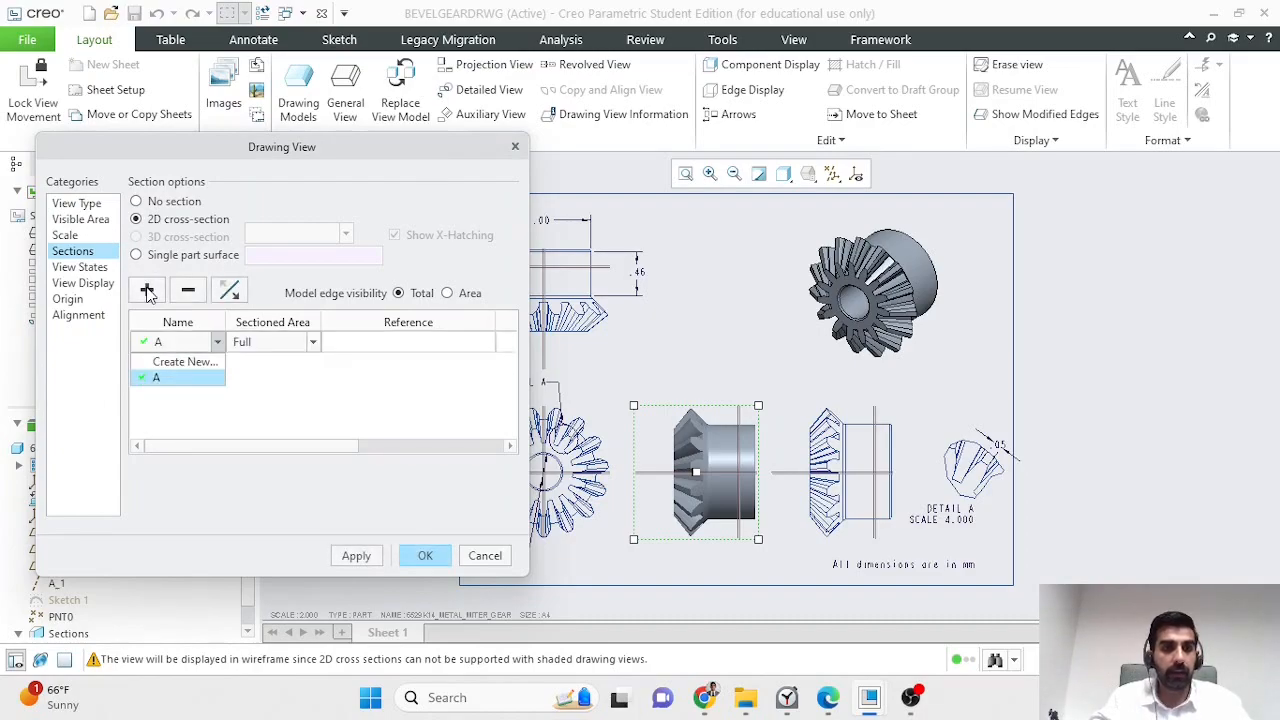
pyautogui.click(175, 378)
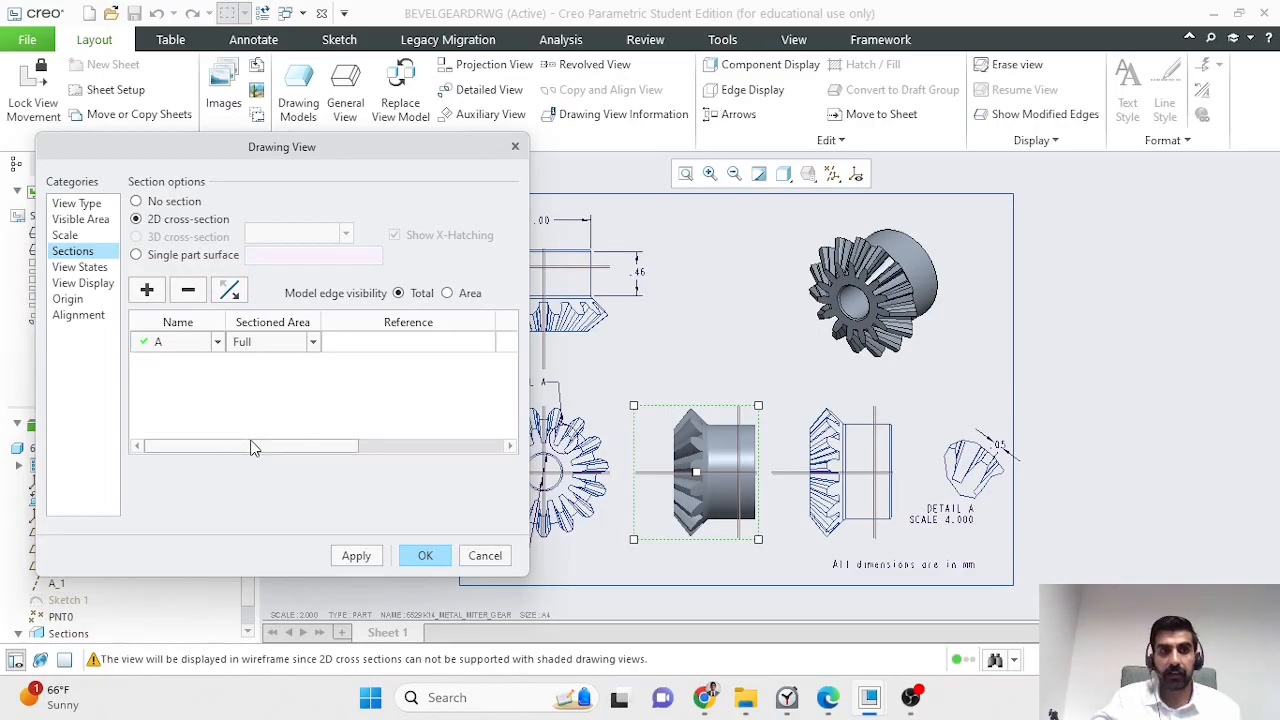
# Step: Show the section's cutting arrows on view bottom_4 and accept the section view settings
pyautogui.moveTo(257, 450); pyautogui.dragTo(414, 457)
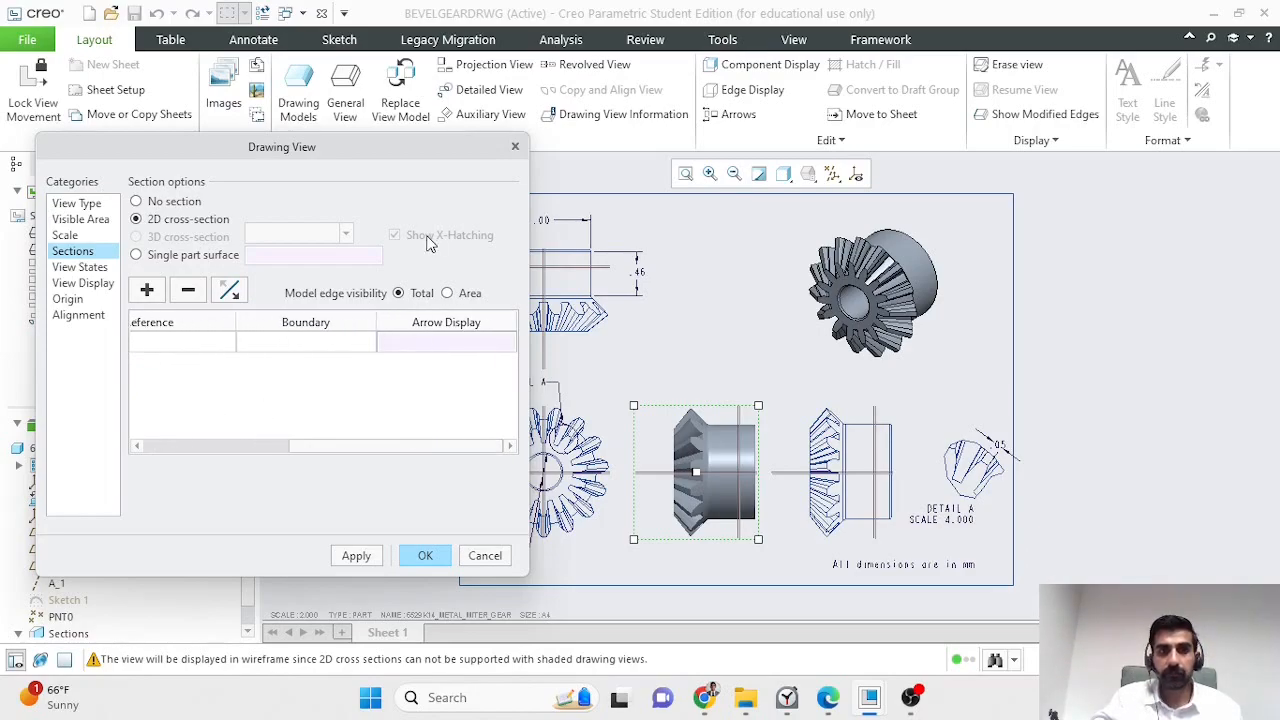
pyautogui.moveTo(425, 155)
pyautogui.mouseDown()
pyautogui.moveTo(1128, 46)
pyautogui.moveTo(1137, 62)
pyautogui.mouseUp()
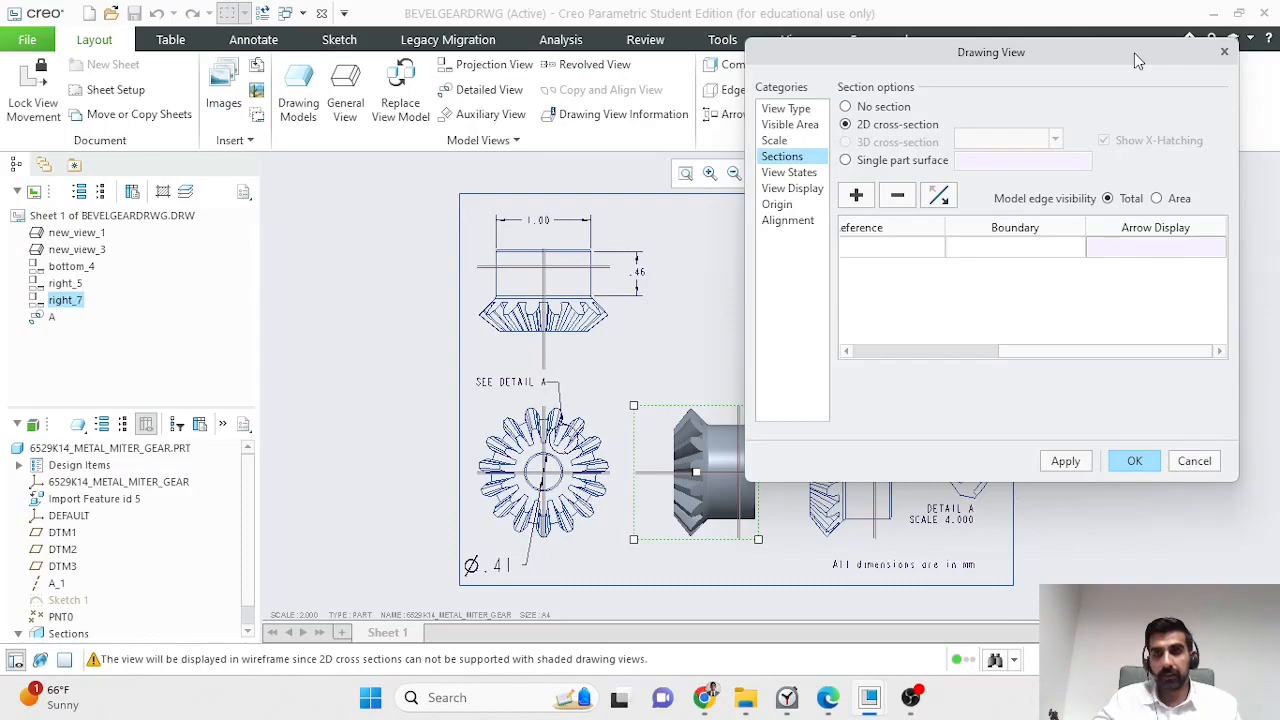
pyautogui.click(1117, 246)
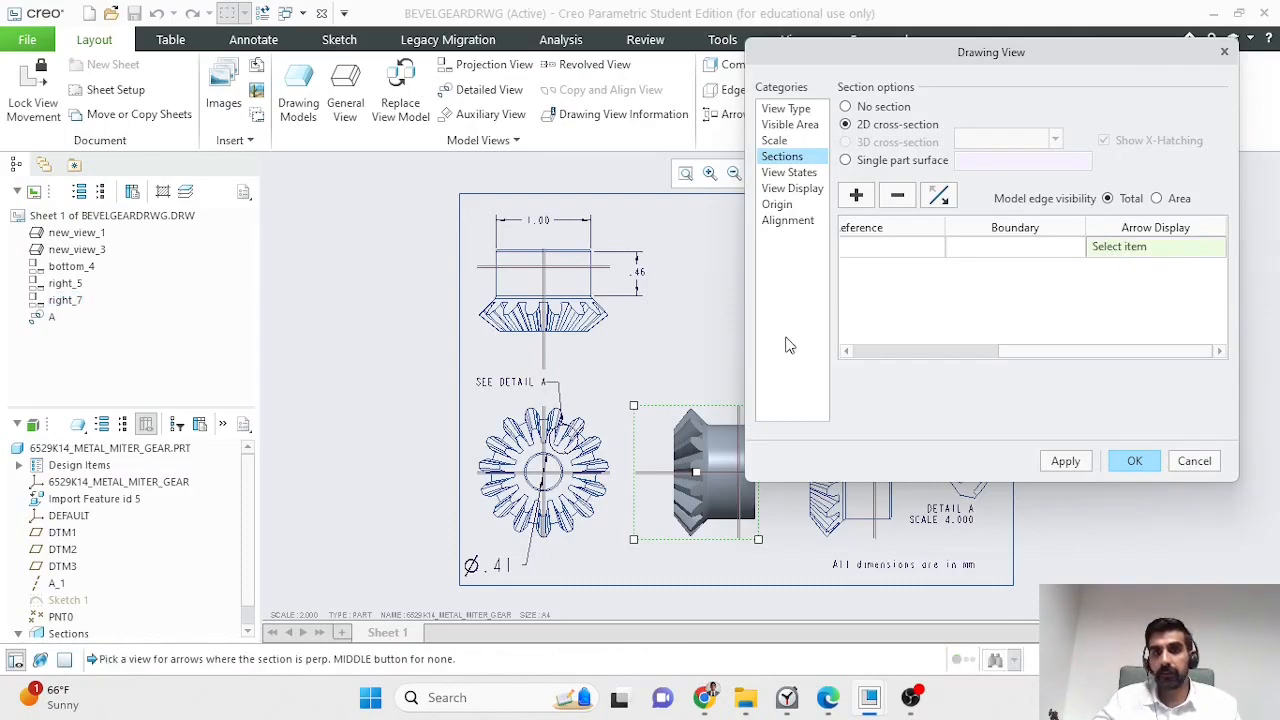
pyautogui.click(604, 418)
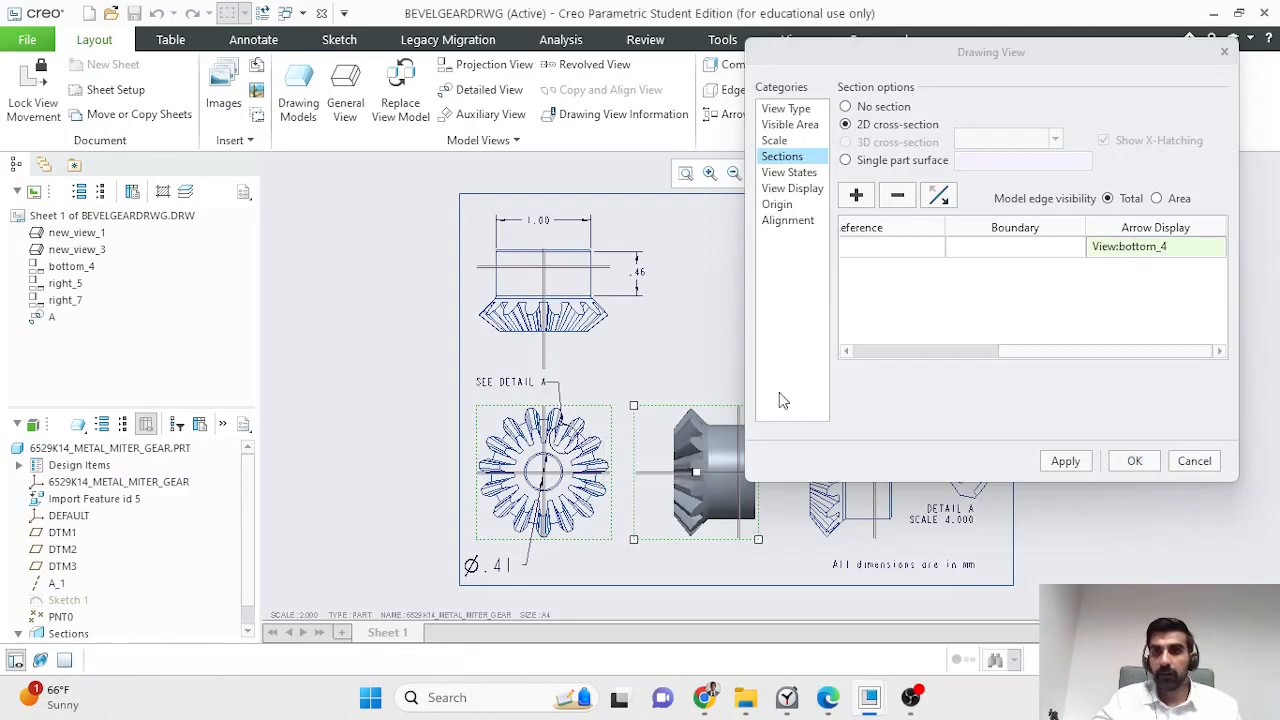
pyautogui.moveTo(1099, 354); pyautogui.dragTo(921, 359)
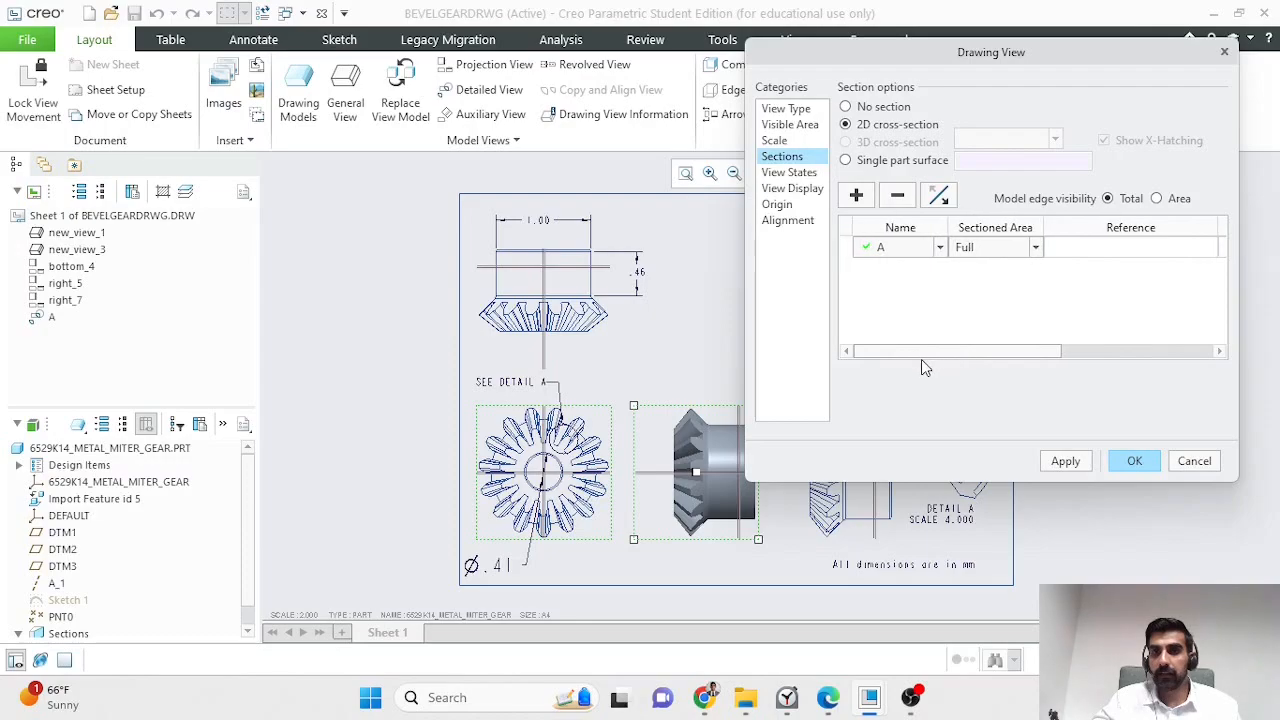
pyautogui.click(1063, 462)
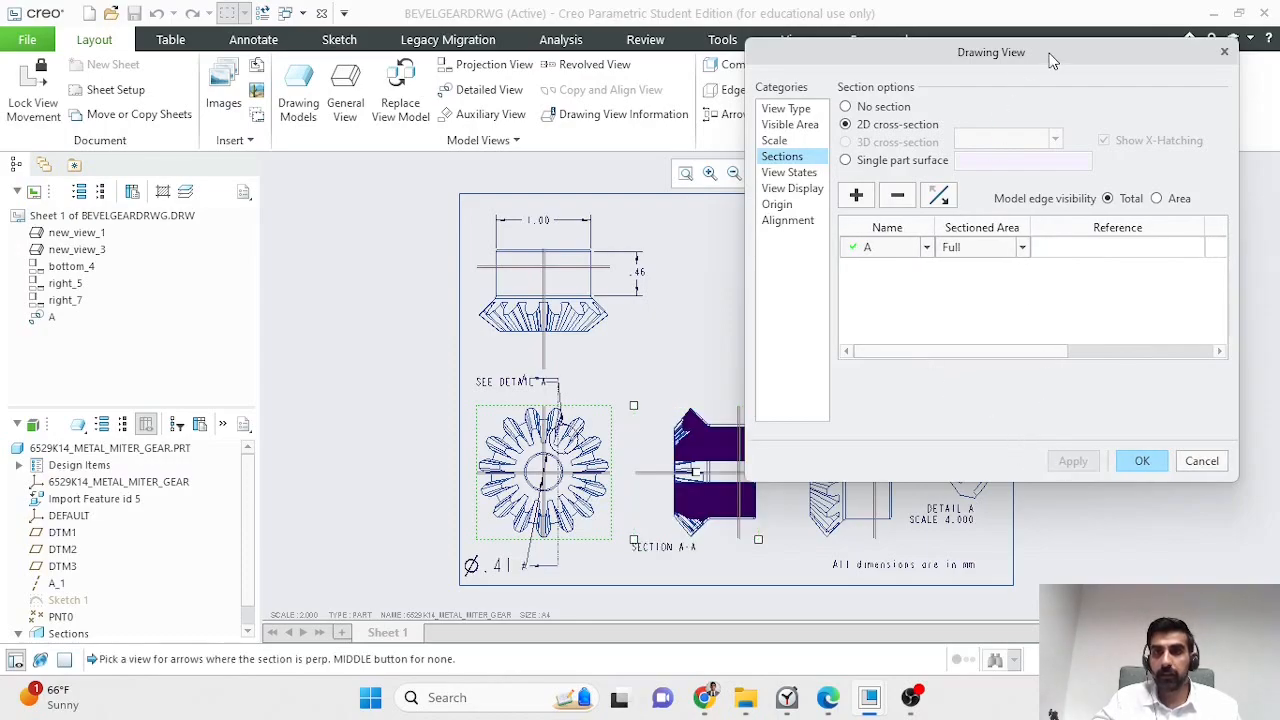
pyautogui.moveTo(1049, 55); pyautogui.dragTo(1086, 49)
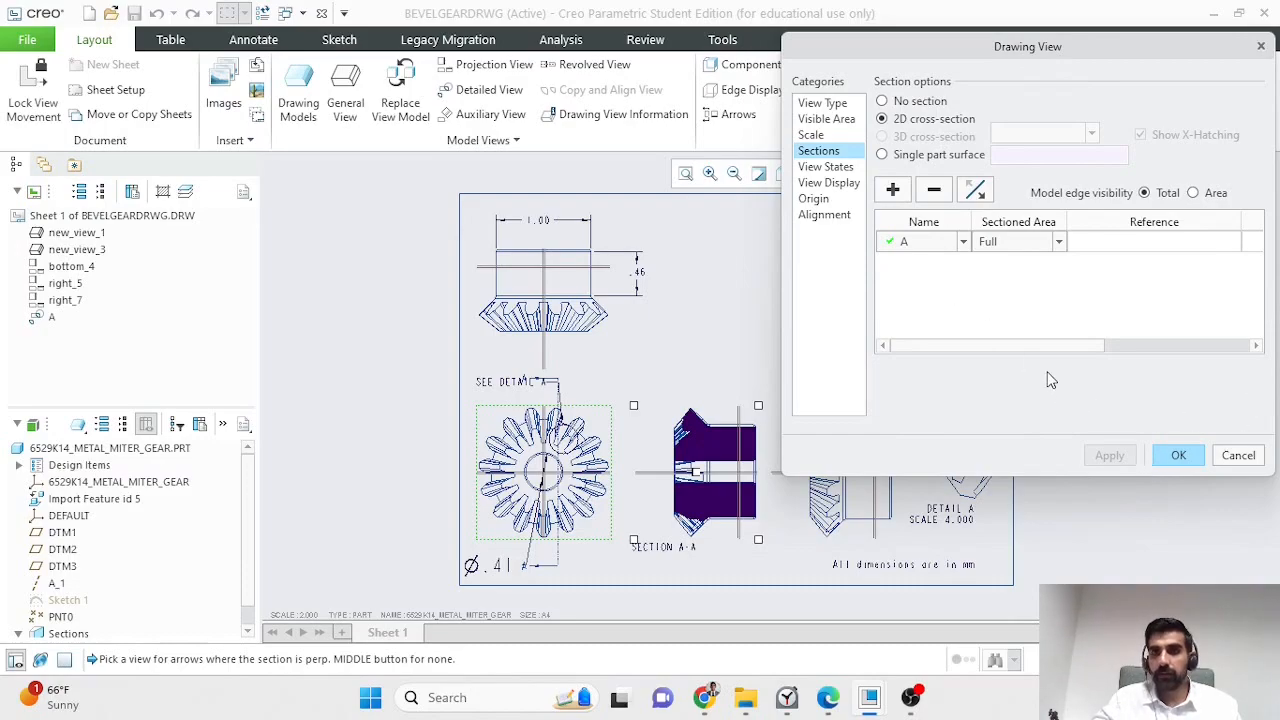
pyautogui.moveTo(1057, 345); pyautogui.dragTo(1188, 345)
pyautogui.click(1180, 457)
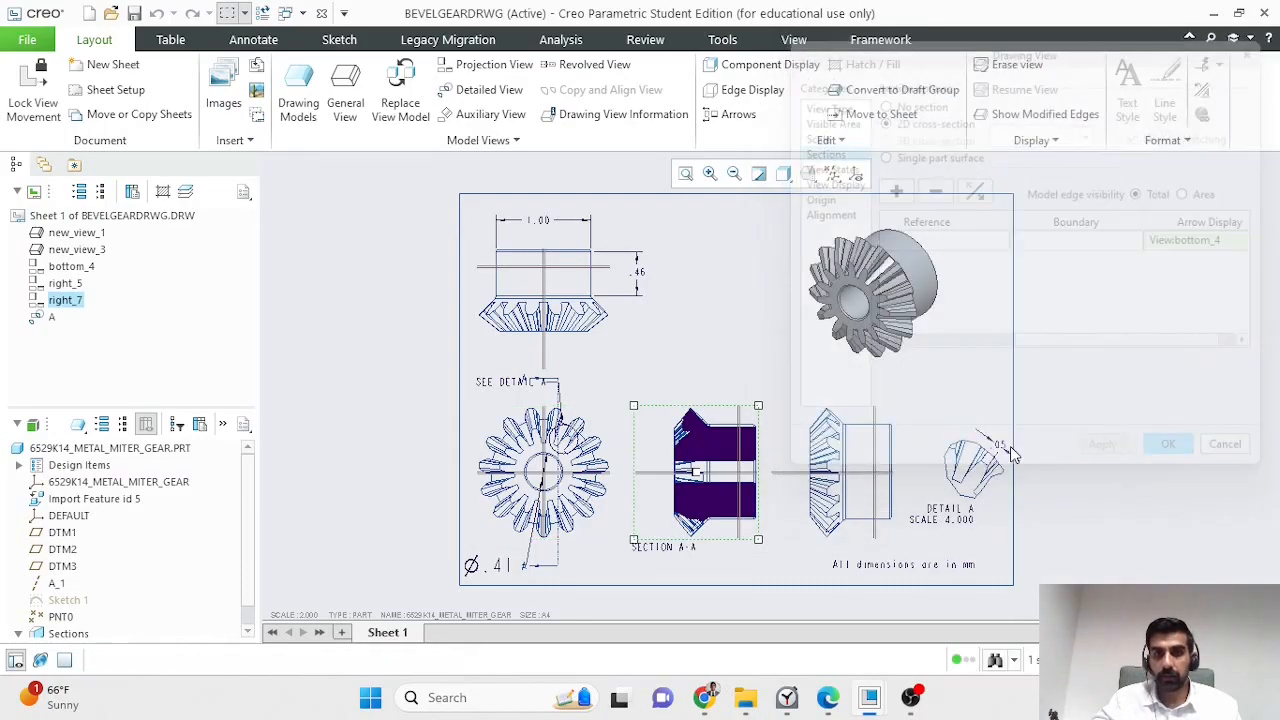
# Step: Delete the SEE DETAIL A note that overlaps the section arrow above the toothed front view
pyautogui.scroll(-1, 606, 388)
pyautogui.scroll(3, 606, 388)
pyautogui.scroll(-3, 578, 430)
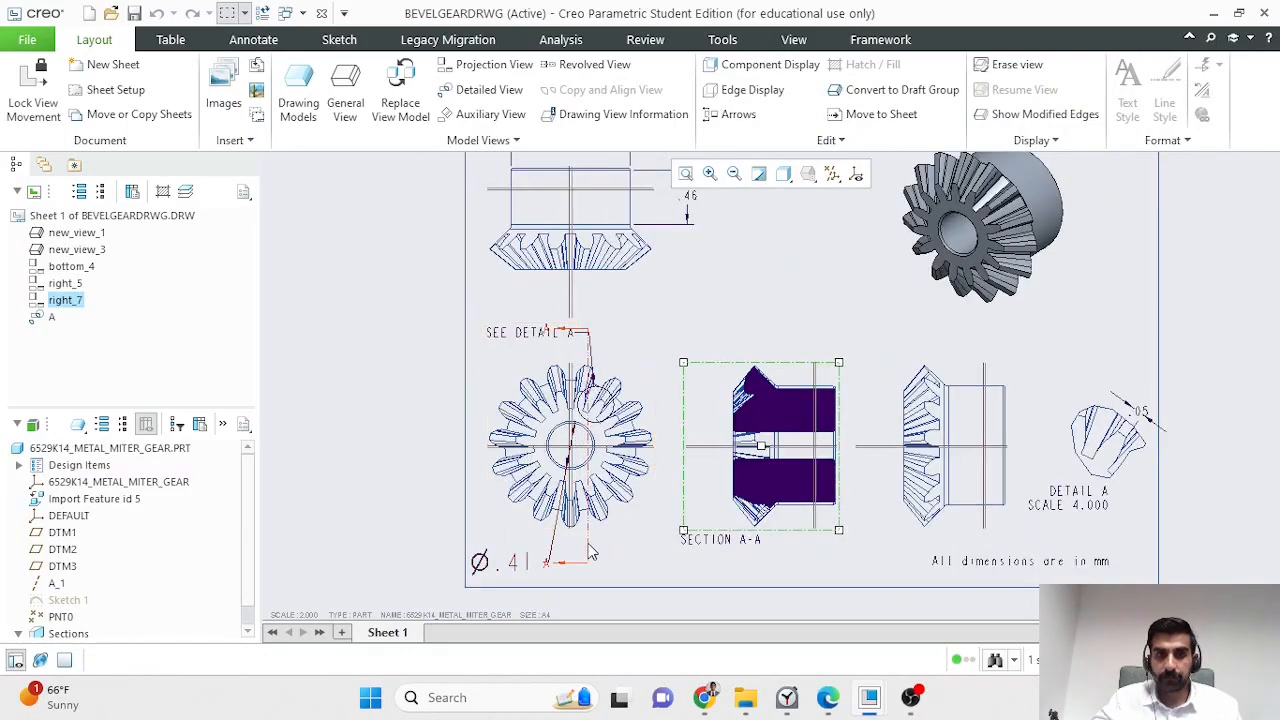
pyautogui.click(590, 548)
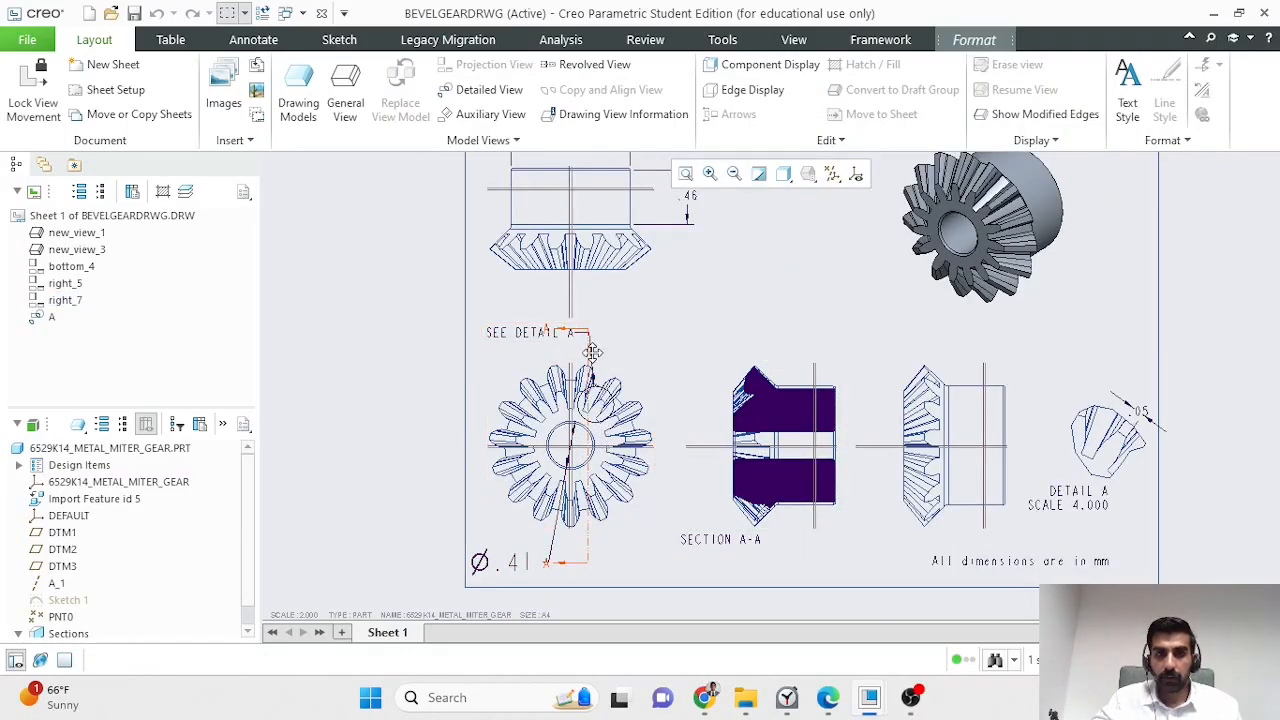
pyautogui.click(521, 333)
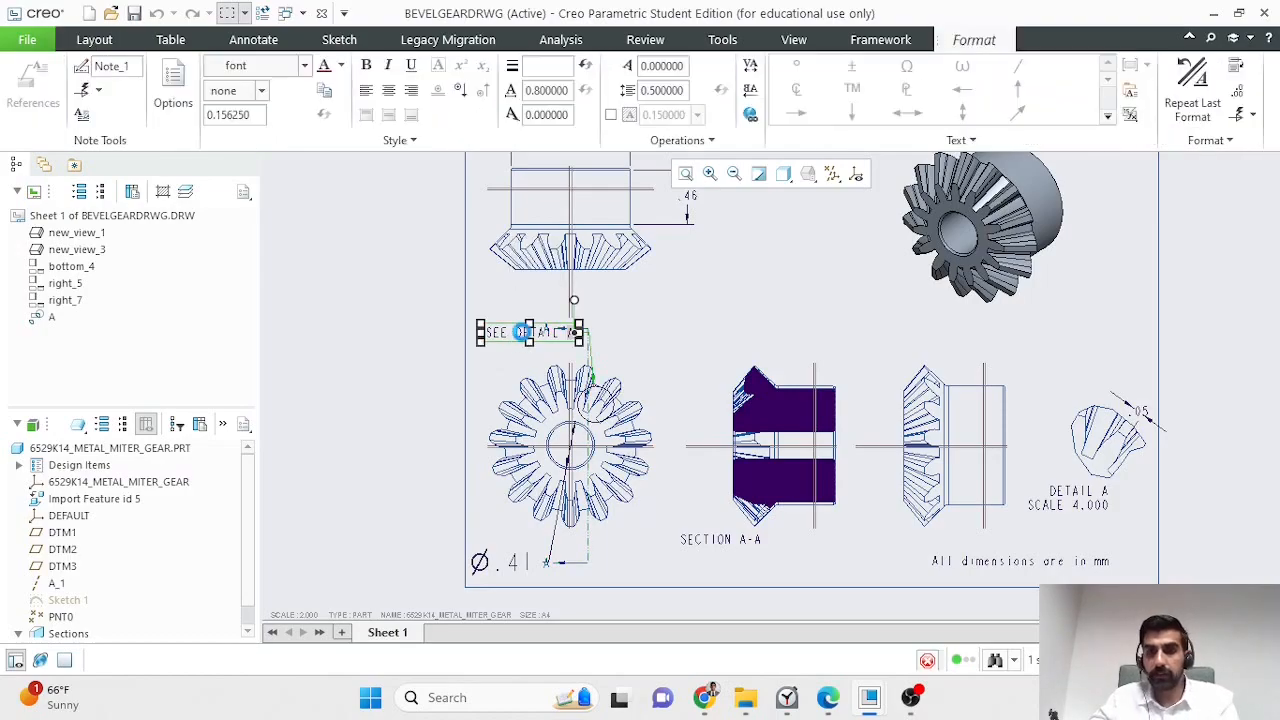
pyautogui.press('Delete')
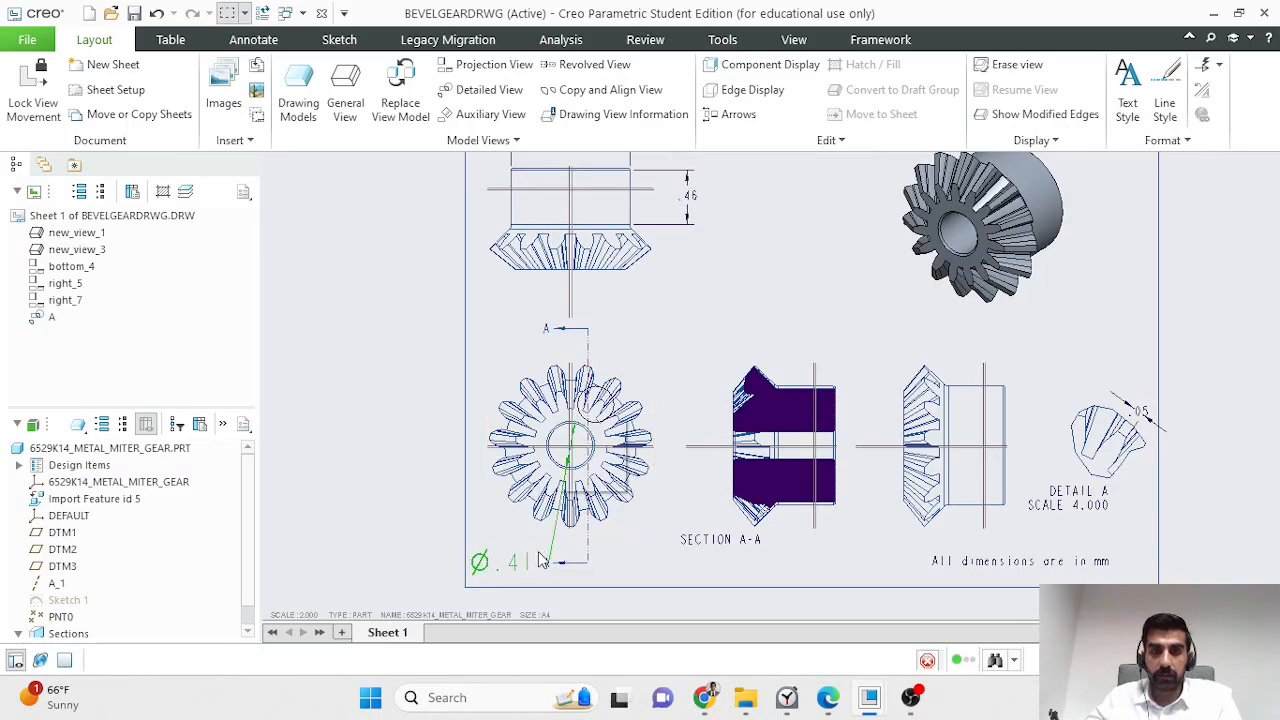
# Step: Move the bore diameter dimension above and to the right of the toothed front view, clear of the section arrows
pyautogui.click(500, 562)
pyautogui.moveTo(500, 562); pyautogui.dragTo(614, 320)
pyautogui.click(750, 270)
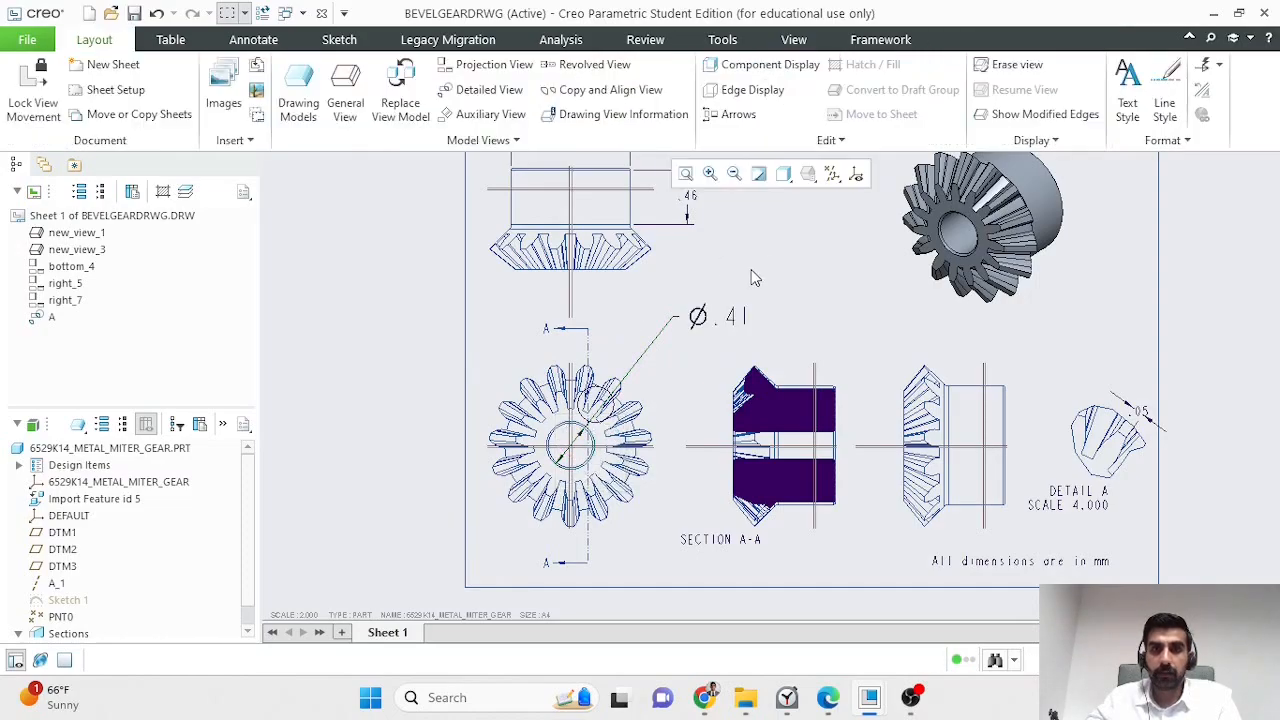
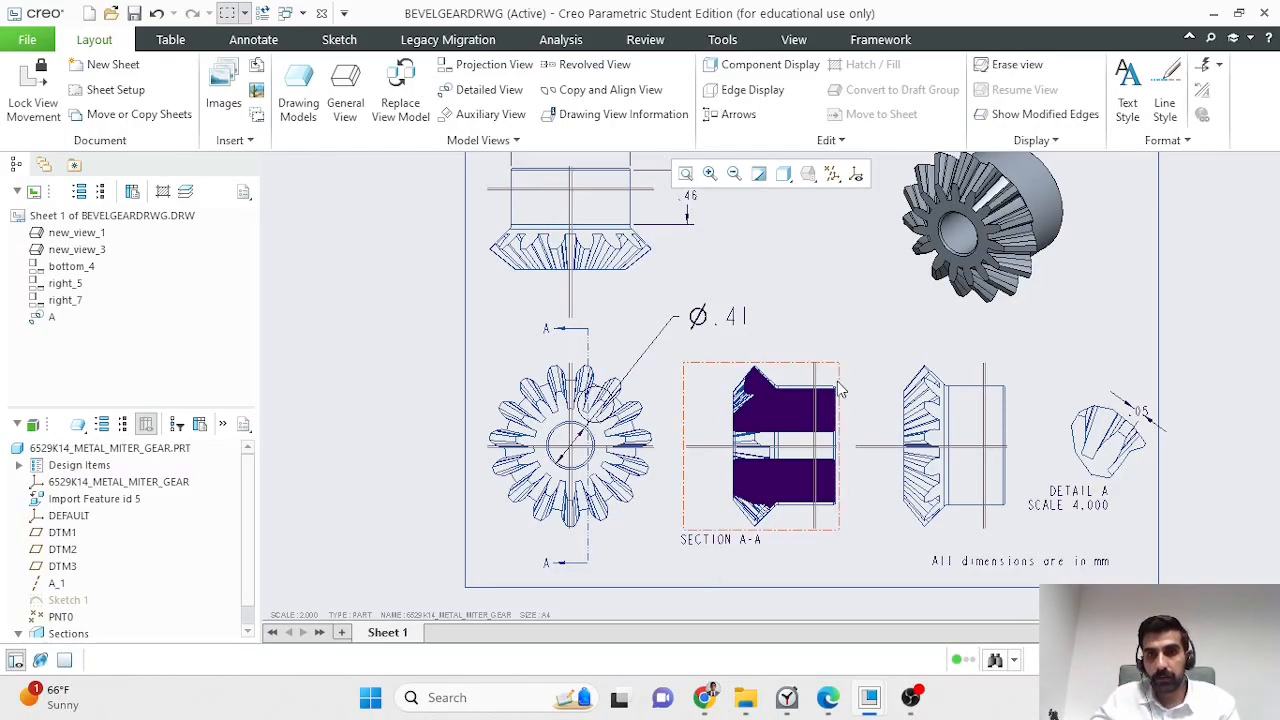
# Step: Shift the SECTION A-A label to the right so it sits beneath the sectioned gear body
pyautogui.click(788, 447)
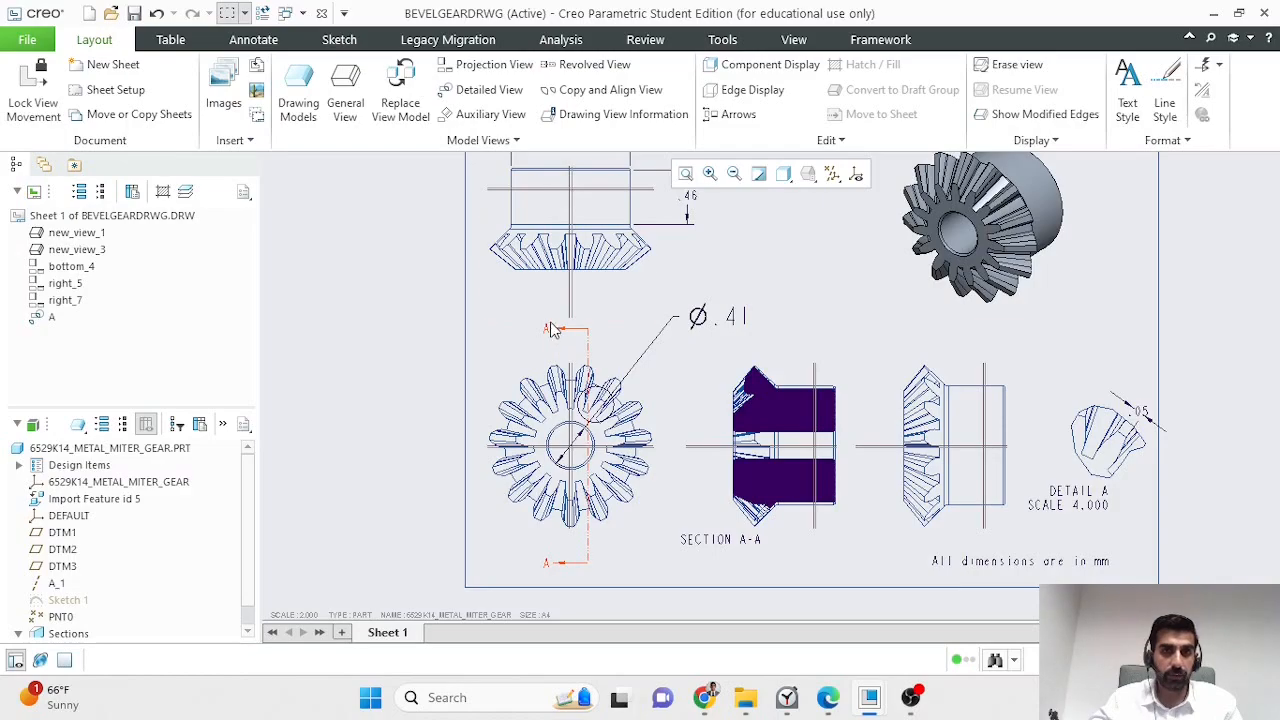
pyautogui.click(730, 542)
pyautogui.moveTo(741, 547); pyautogui.dragTo(816, 554)
pyautogui.click(826, 577)
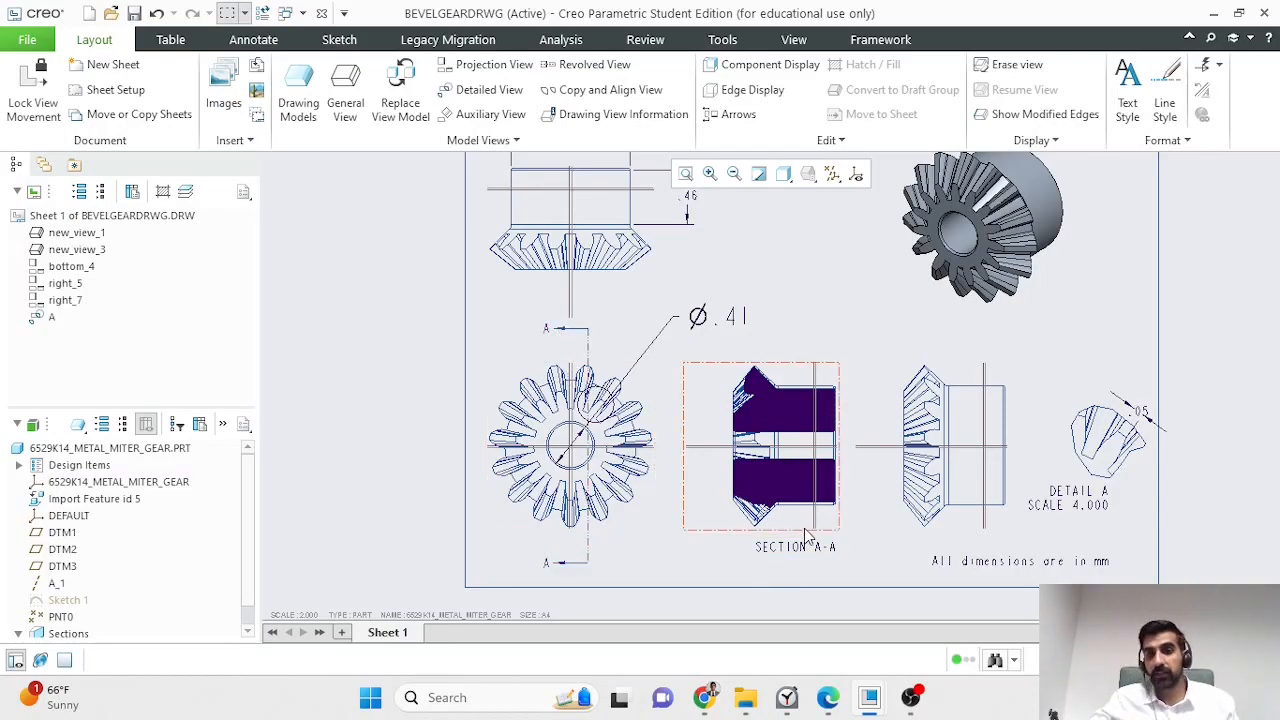
# Step: Check the scale options of the SECTION A-A view, leaving its view properties unchanged
pyautogui.scroll(-2, 872, 557)
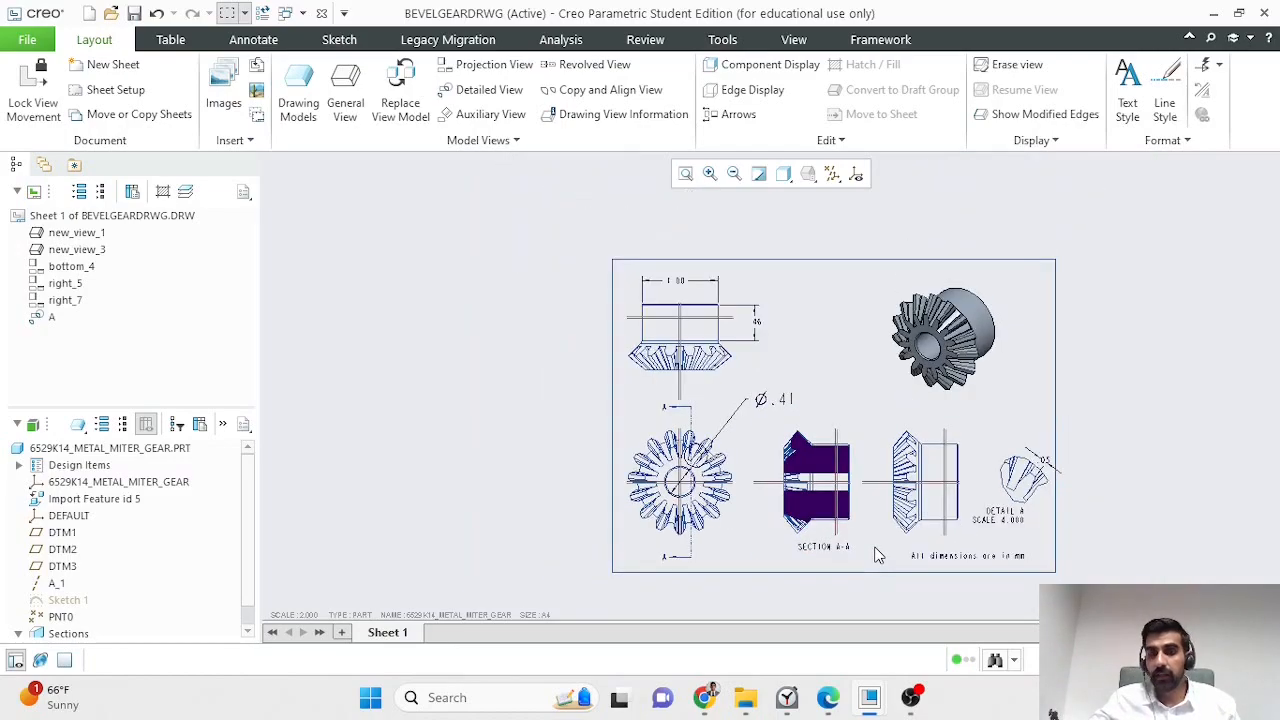
pyautogui.scroll(2, 875, 556)
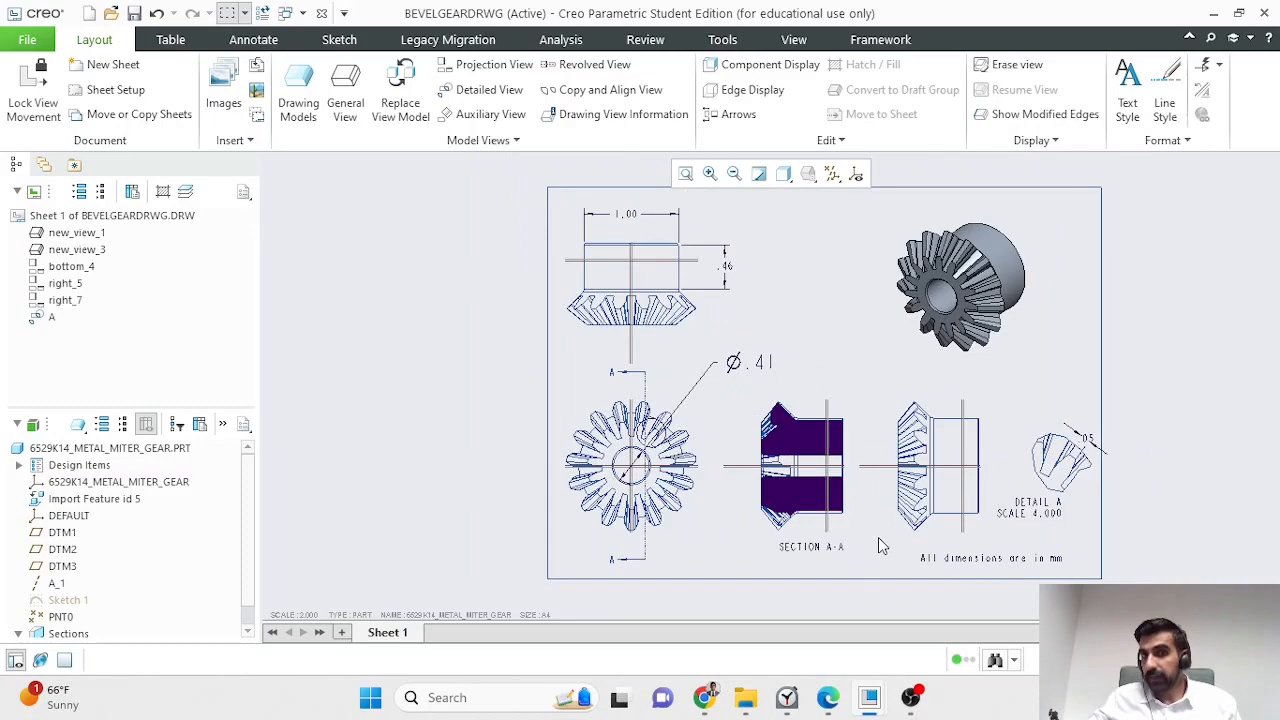
pyautogui.click(842, 414)
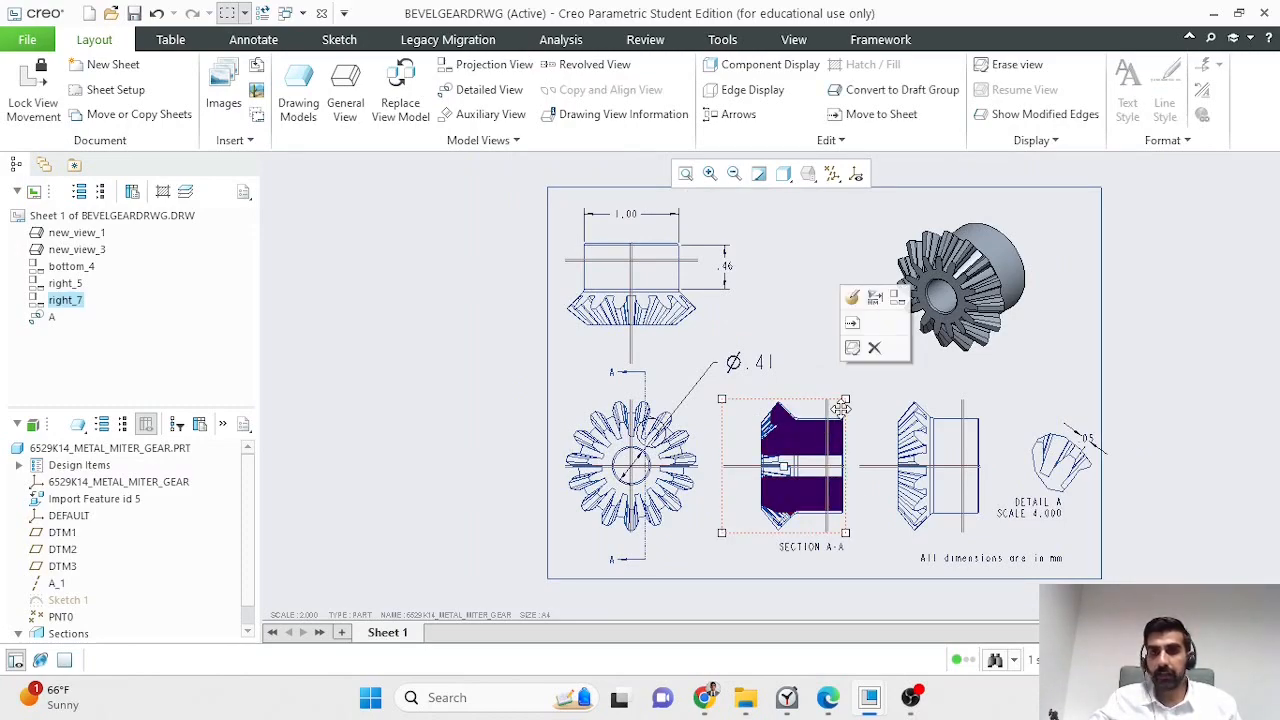
pyautogui.click(851, 298)
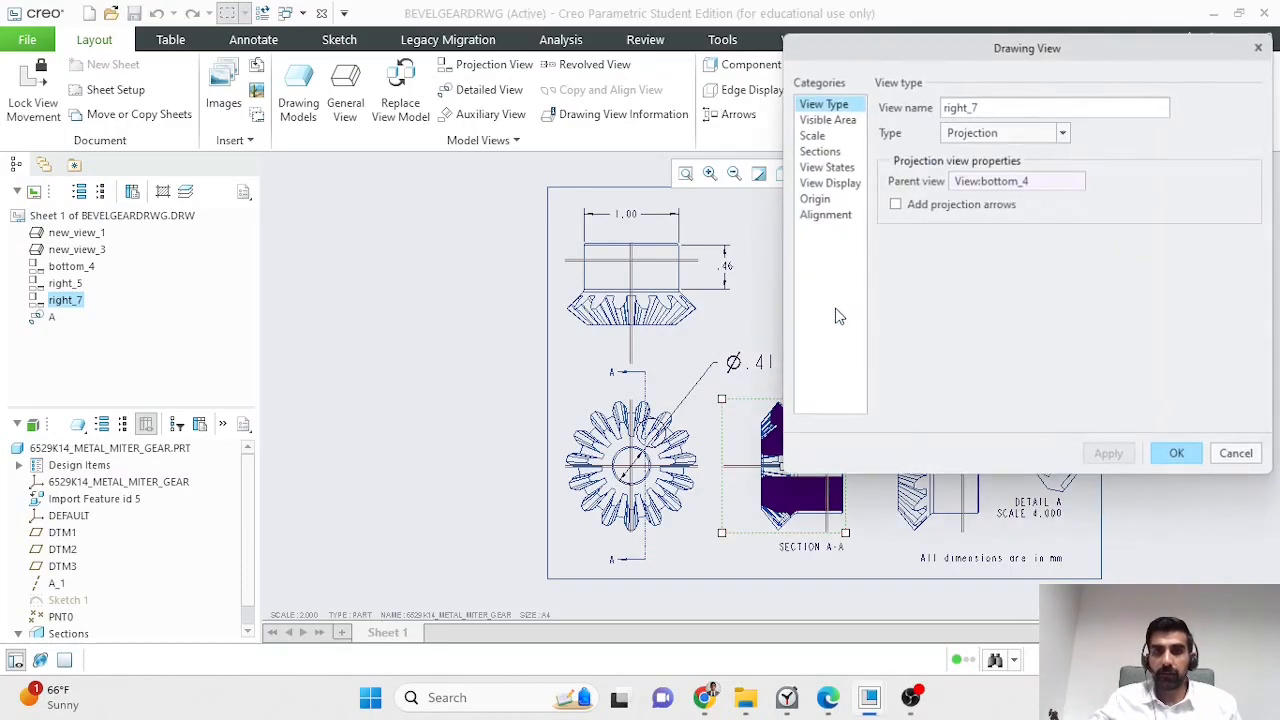
pyautogui.click(830, 136)
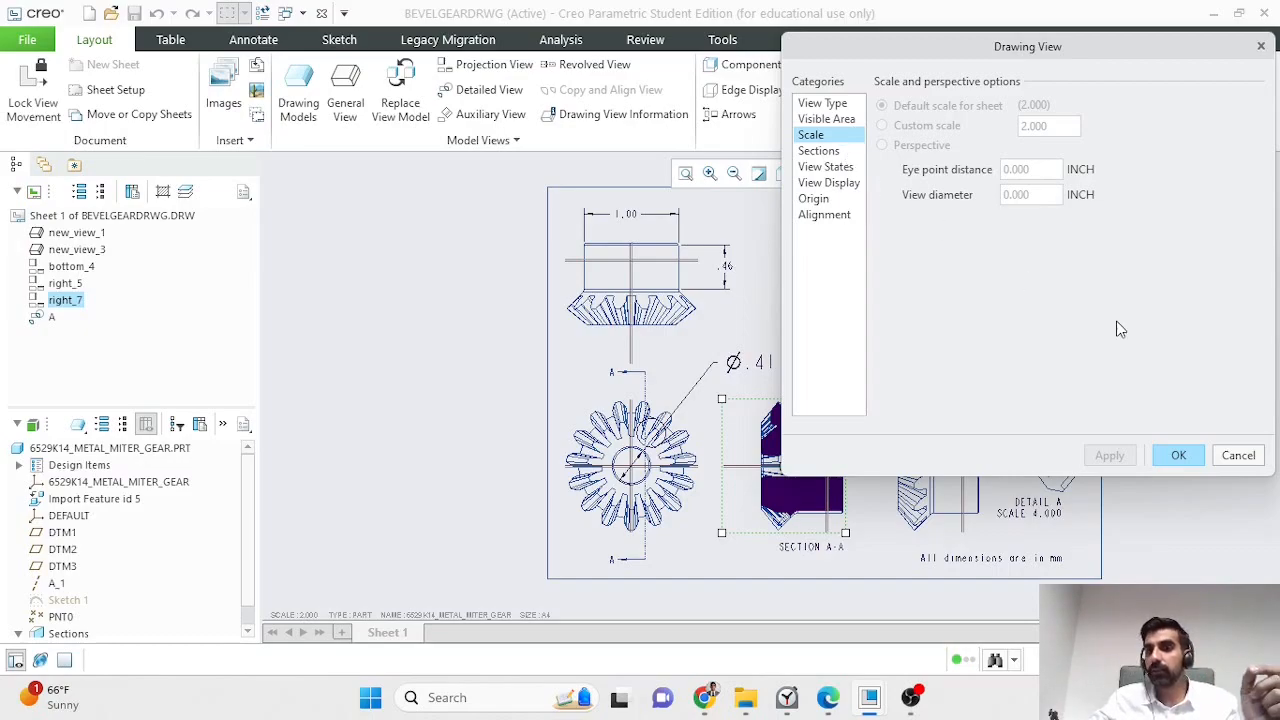
pyautogui.click(1238, 455)
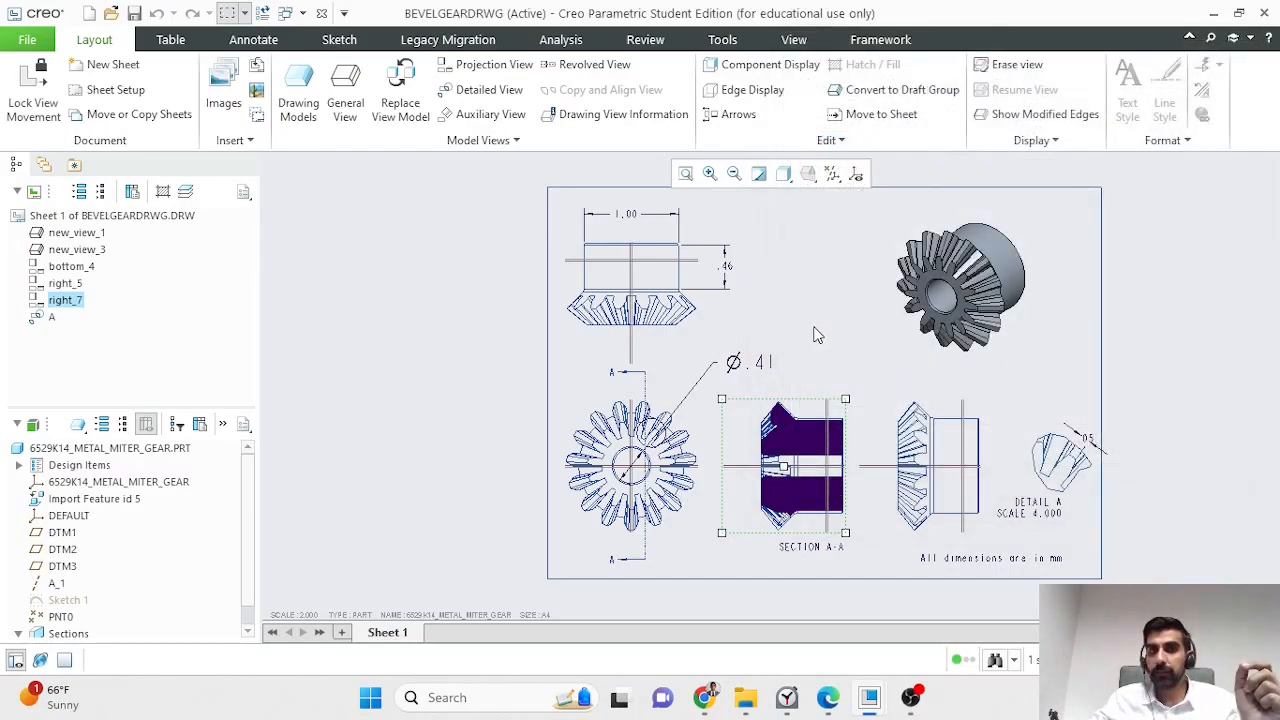
pyautogui.click(668, 278)
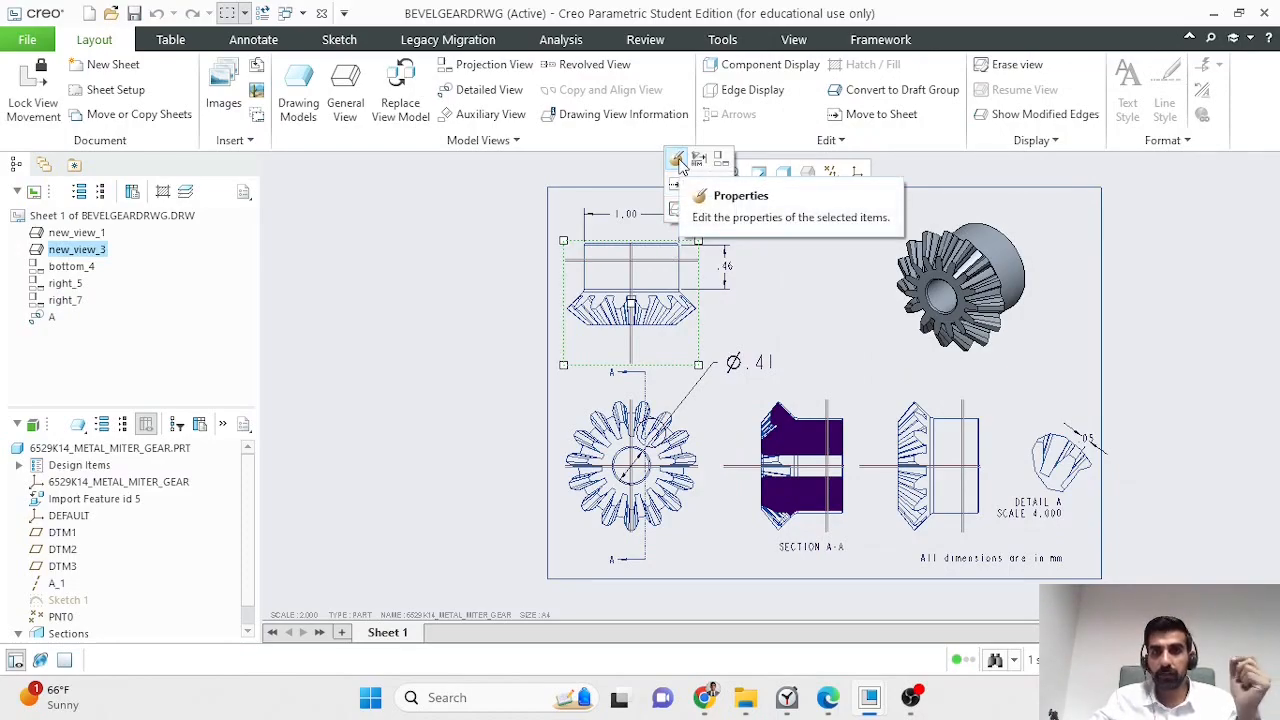
pyautogui.click(342, 95)
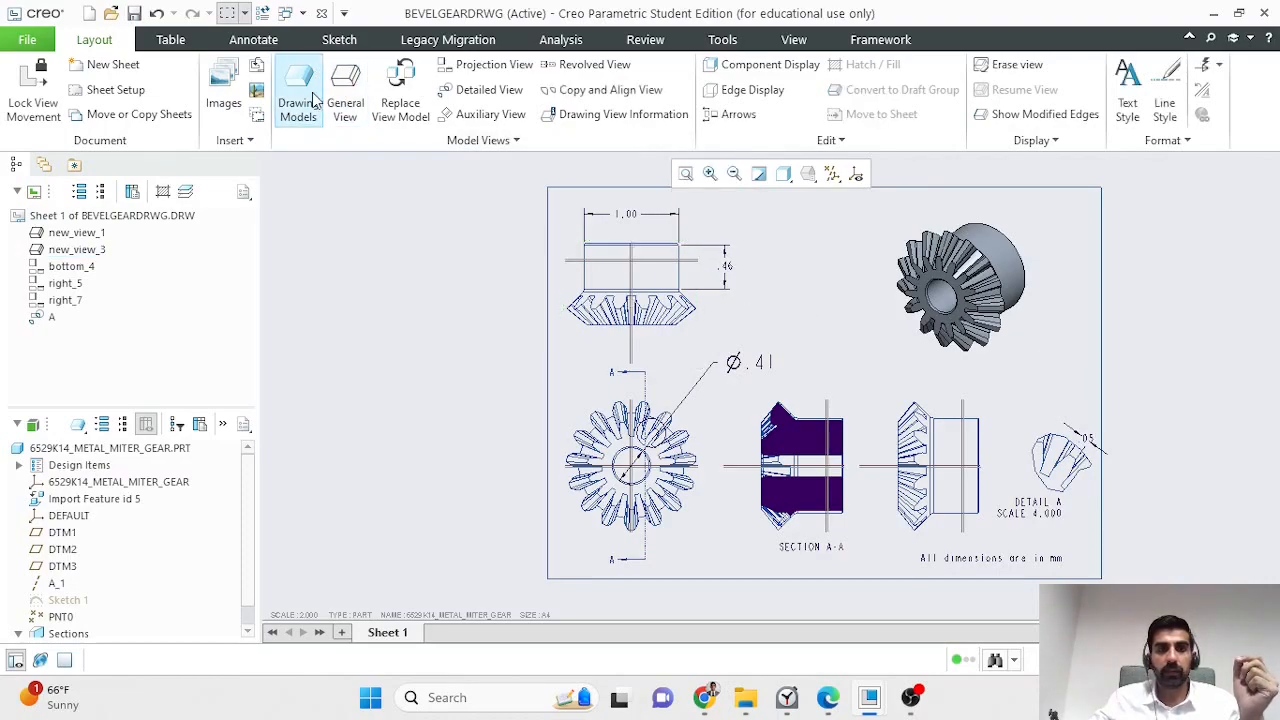
pyautogui.click(344, 100)
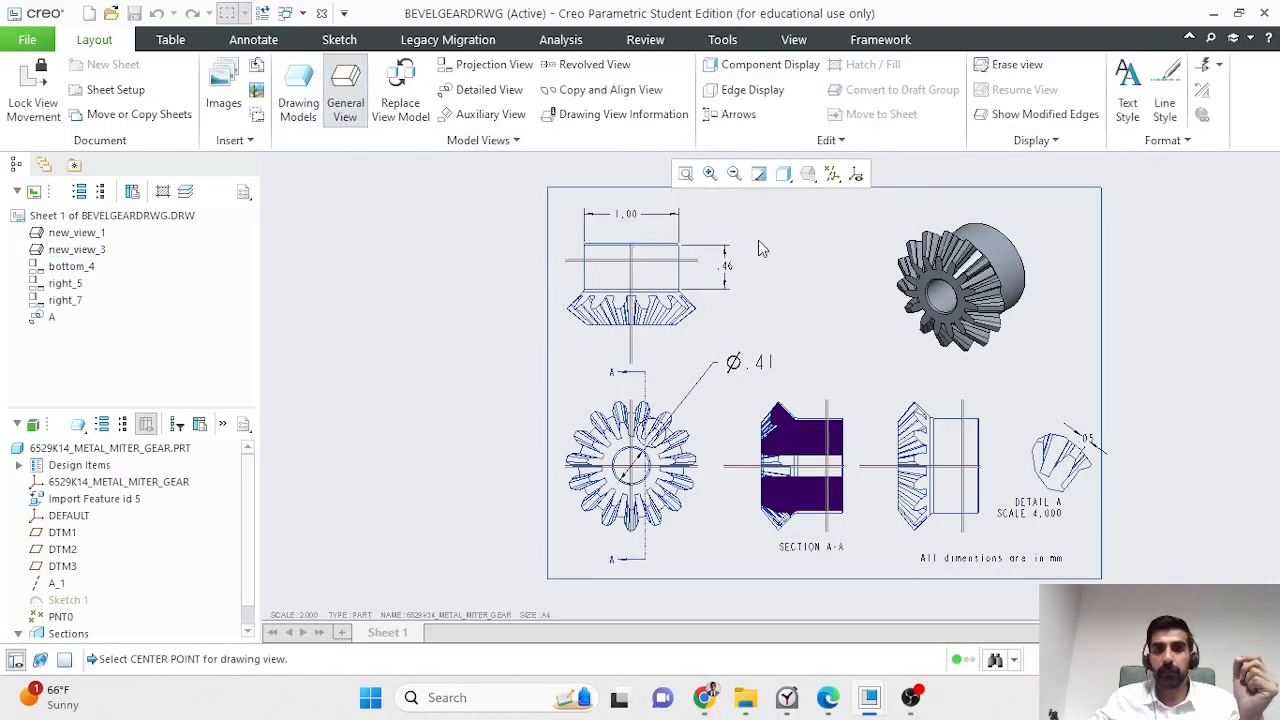
pyautogui.click(801, 272)
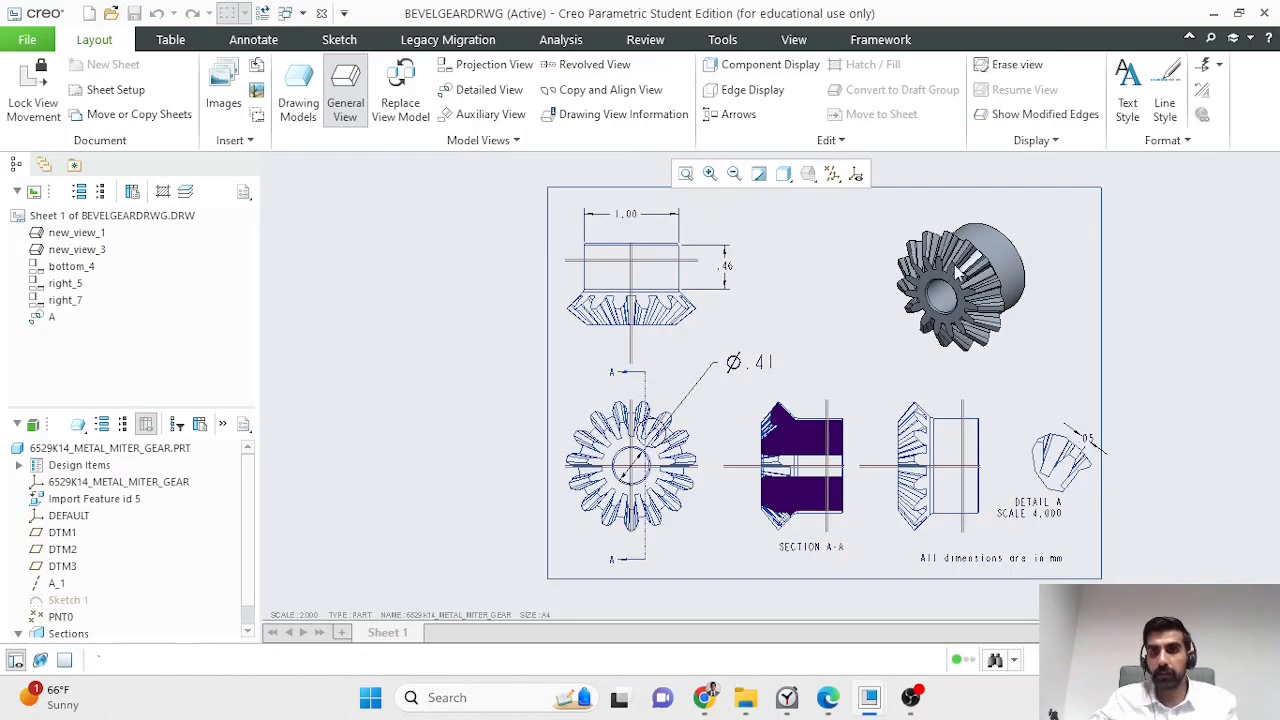
pyautogui.click(1226, 451)
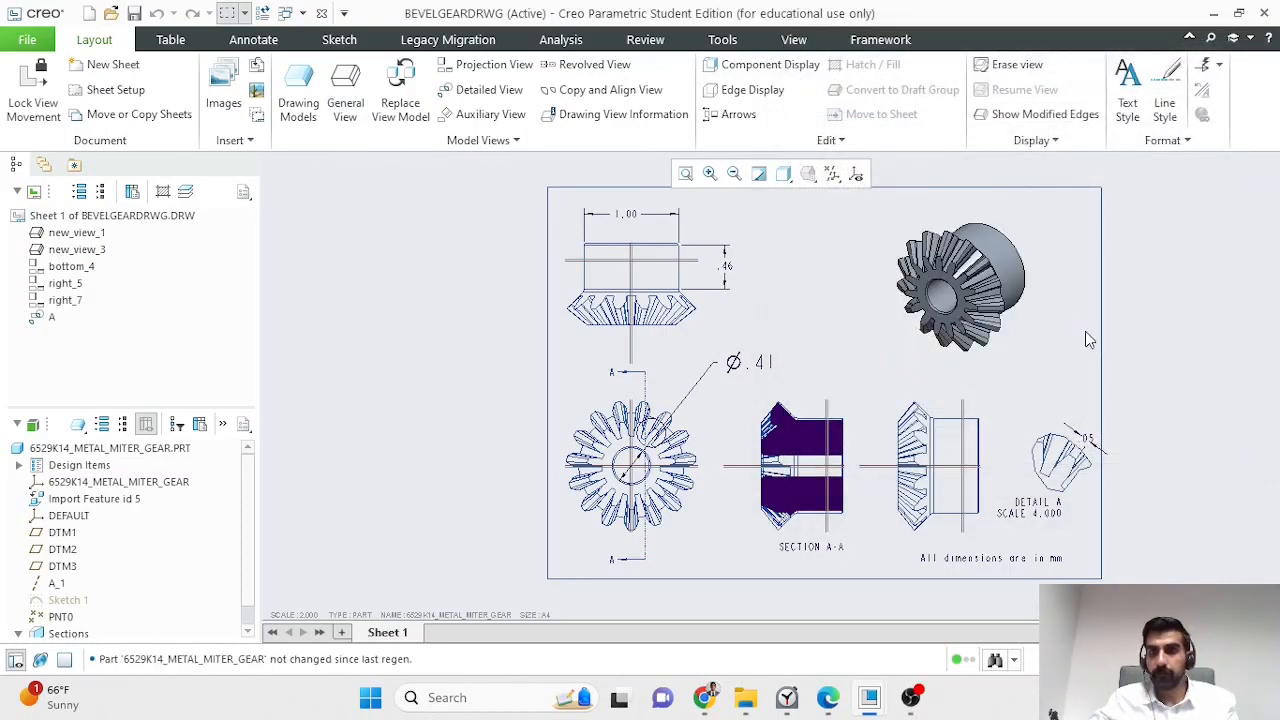
# Step: Set a custom scale of 3 for the shaded 3D gear view
pyautogui.click(998, 284)
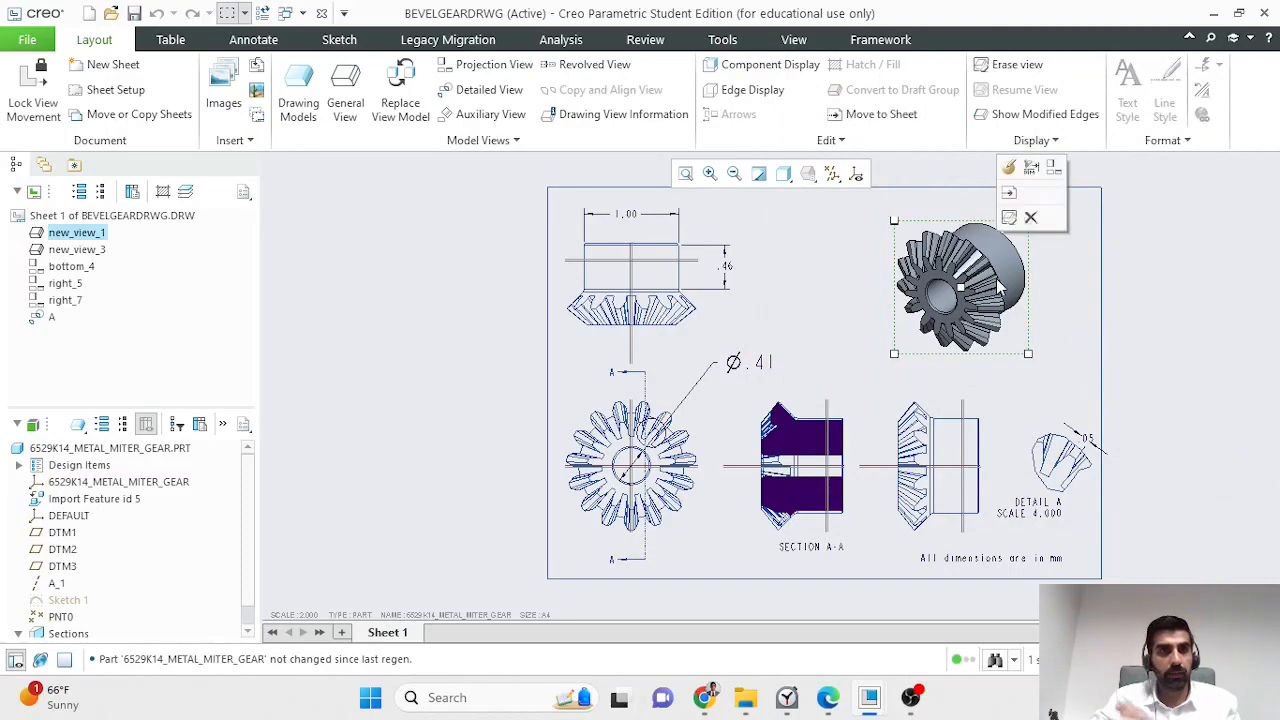
pyautogui.click(1010, 166)
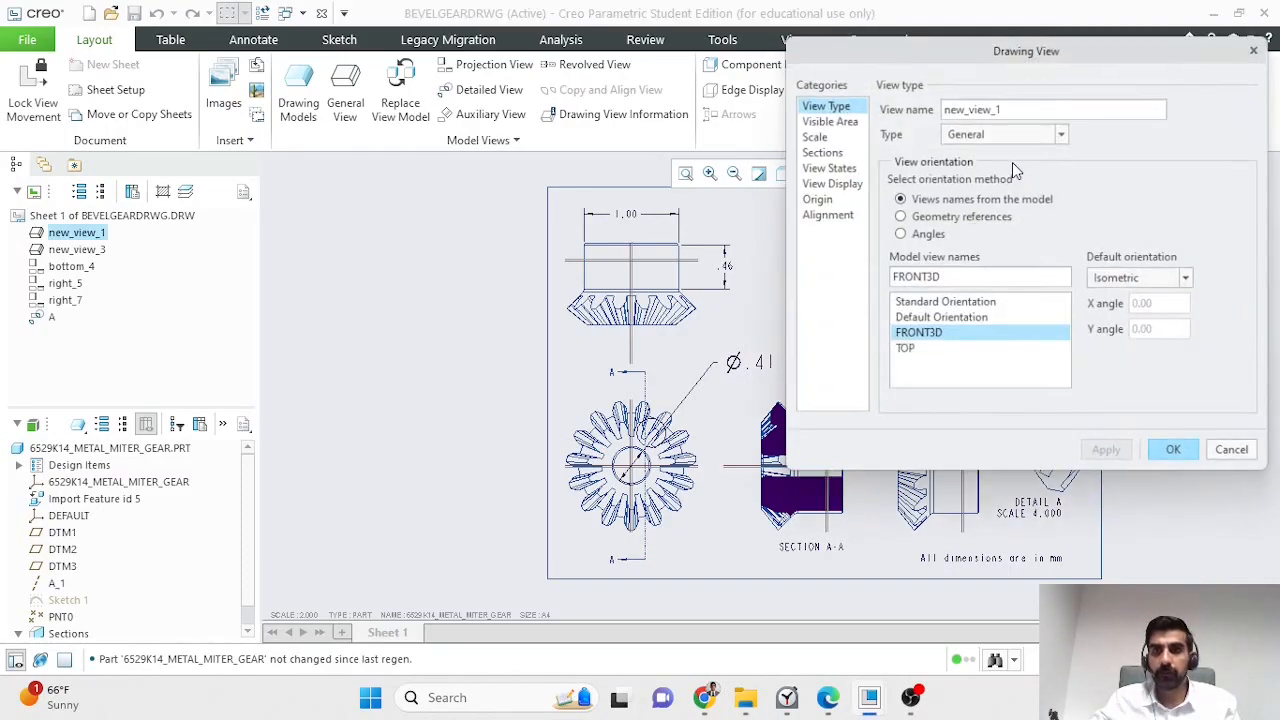
pyautogui.moveTo(956, 76); pyautogui.dragTo(324, 70)
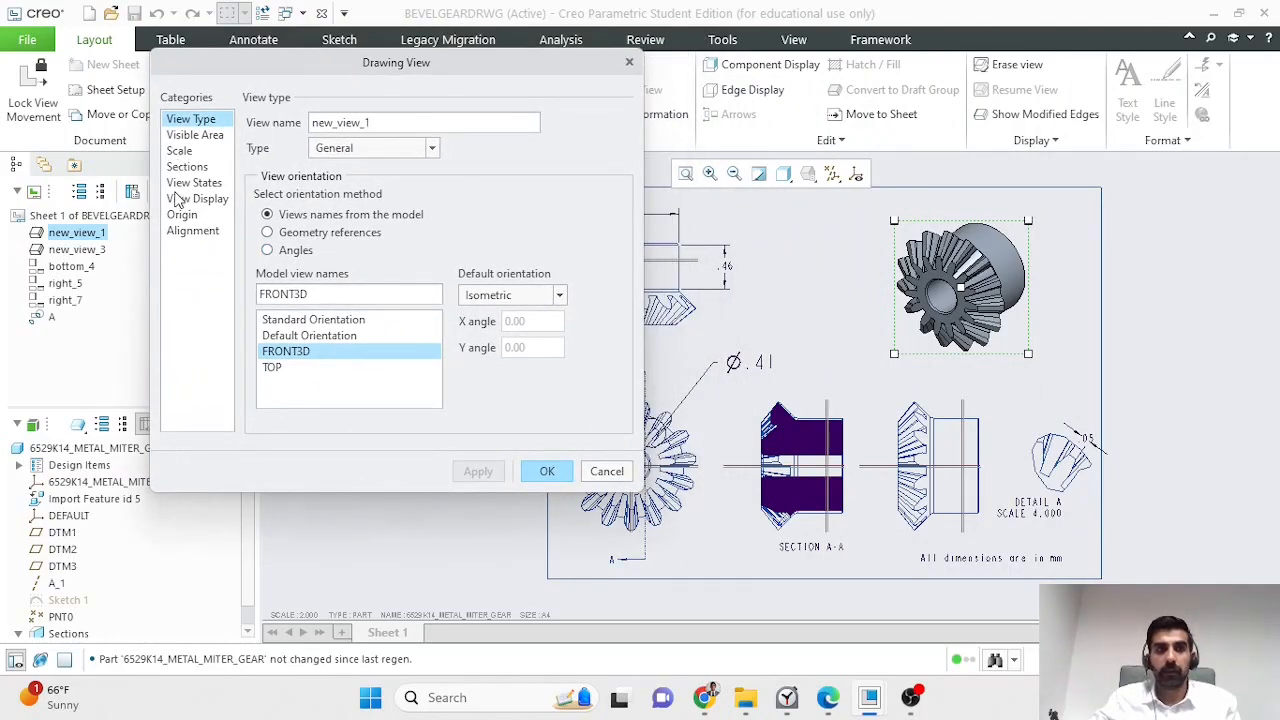
pyautogui.click(182, 151)
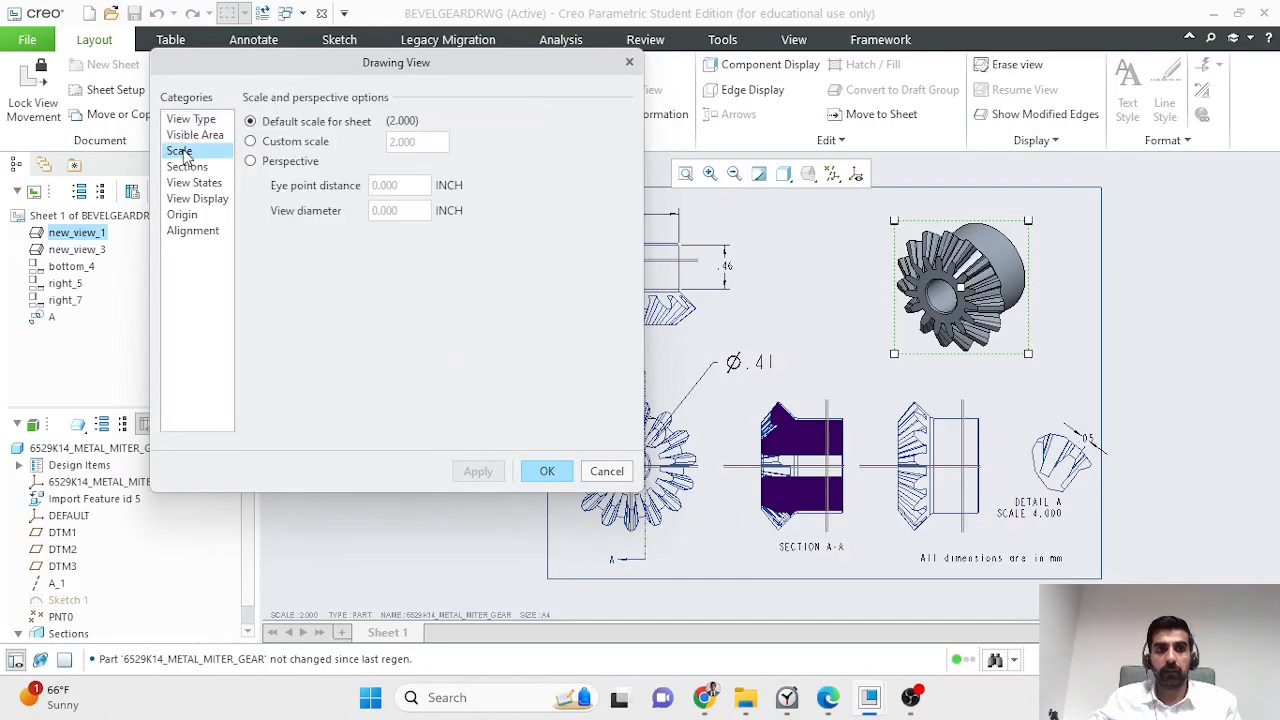
pyautogui.click(291, 142)
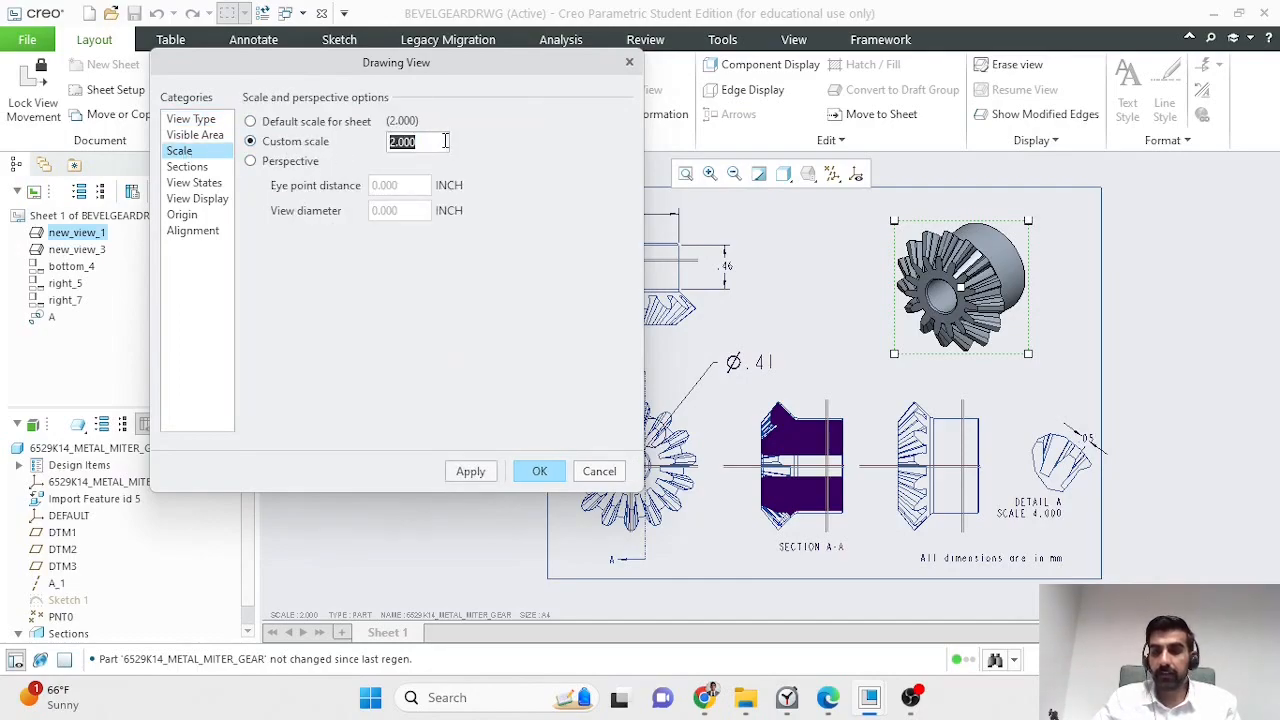
pyautogui.write('3')
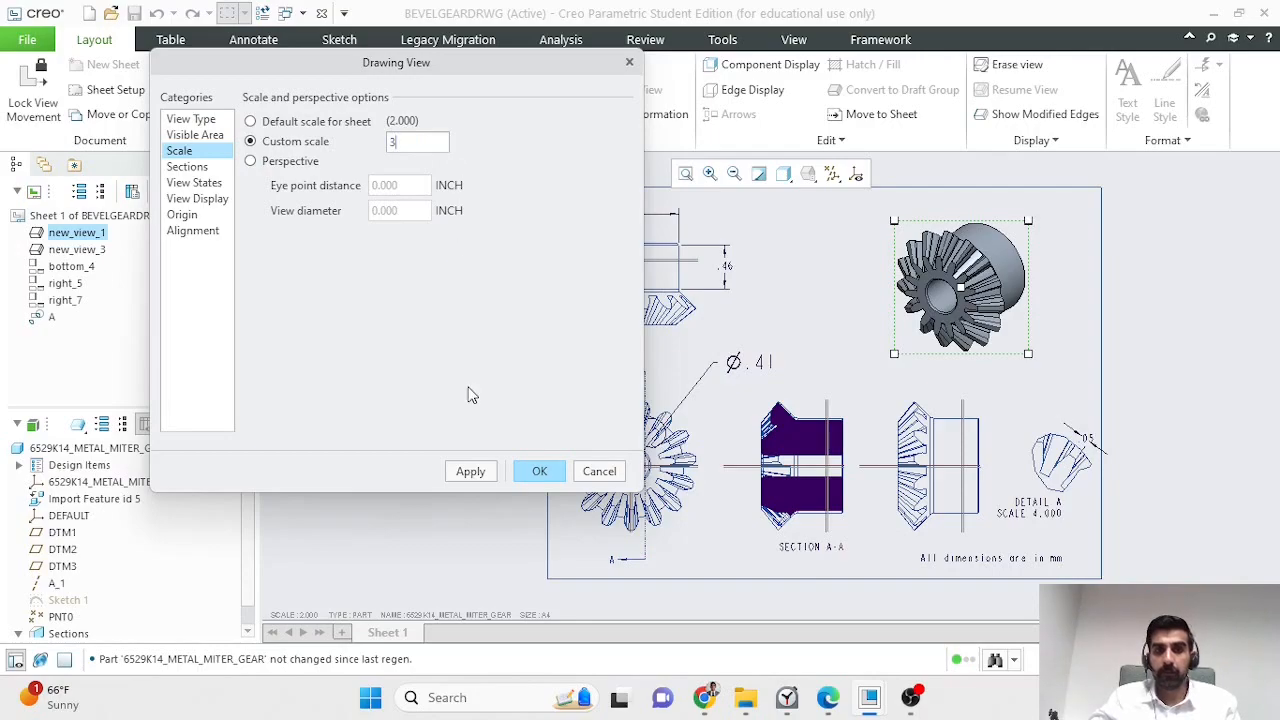
pyautogui.click(470, 471)
pyautogui.click(552, 471)
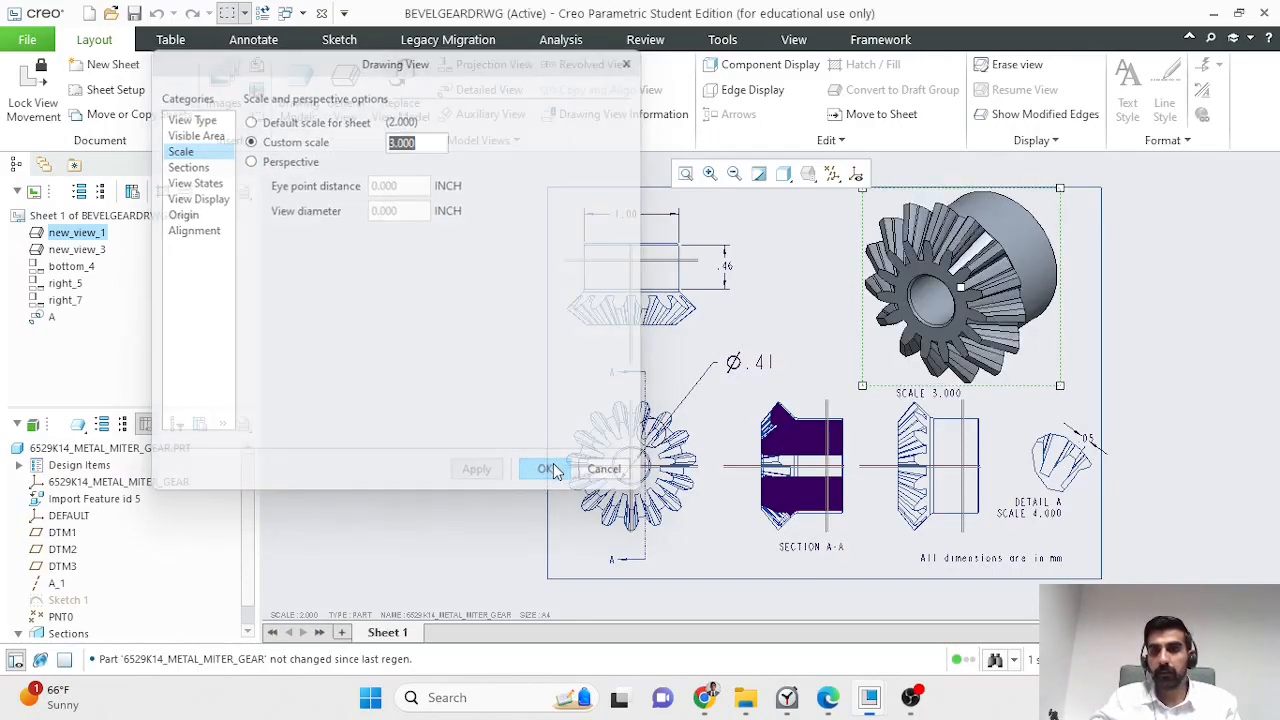
pyautogui.click(1128, 372)
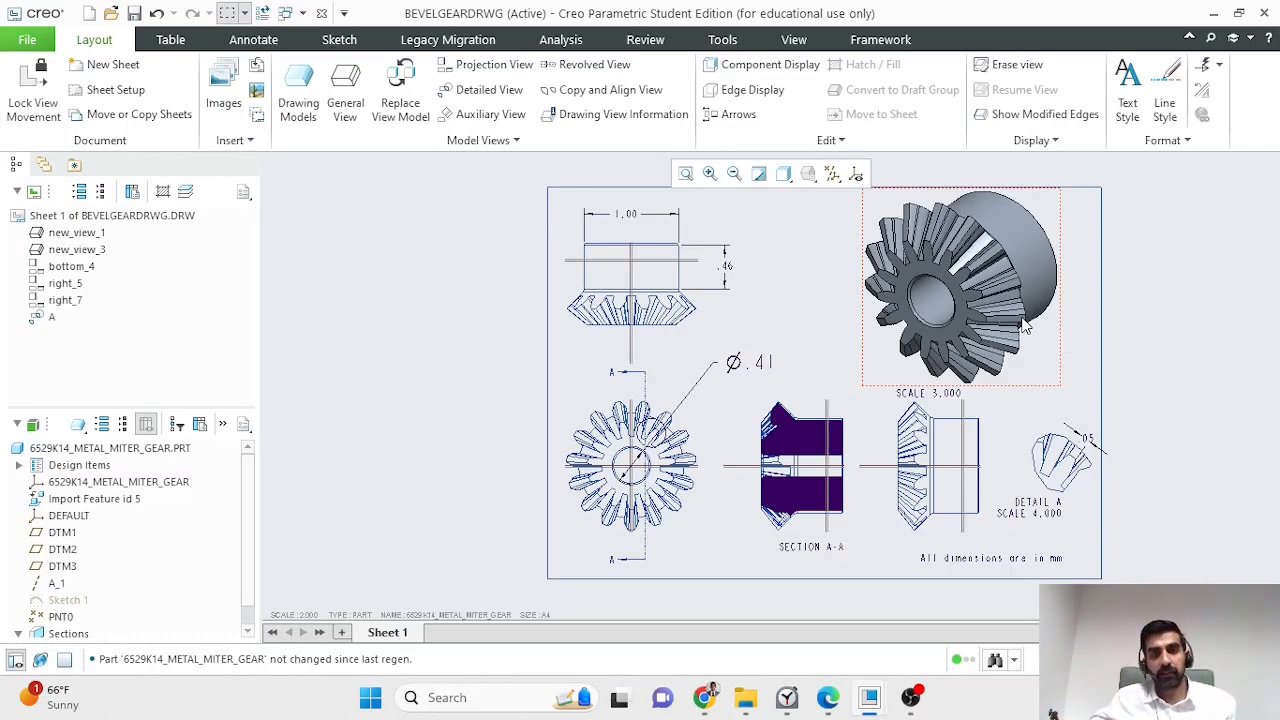
# Step: Apply a custom scale of 1.5 to the top view, new_view_3, above the toothed front view
pyautogui.click(653, 265)
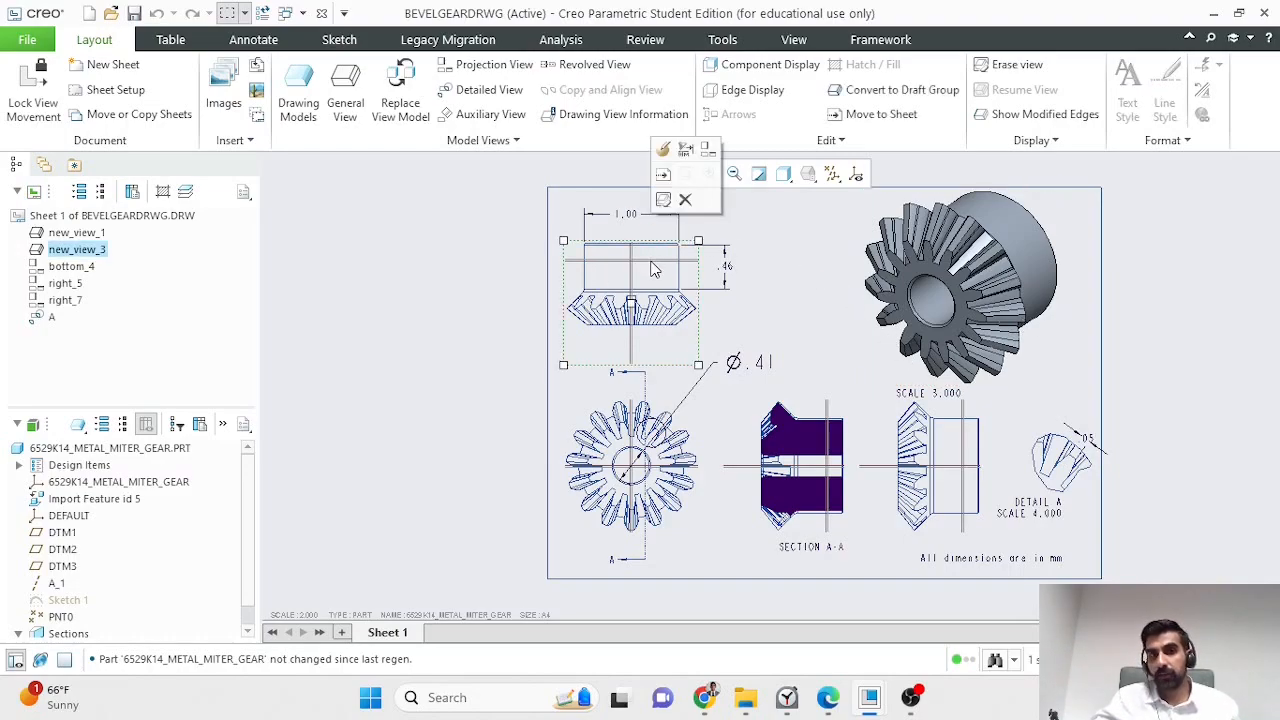
pyautogui.click(666, 158)
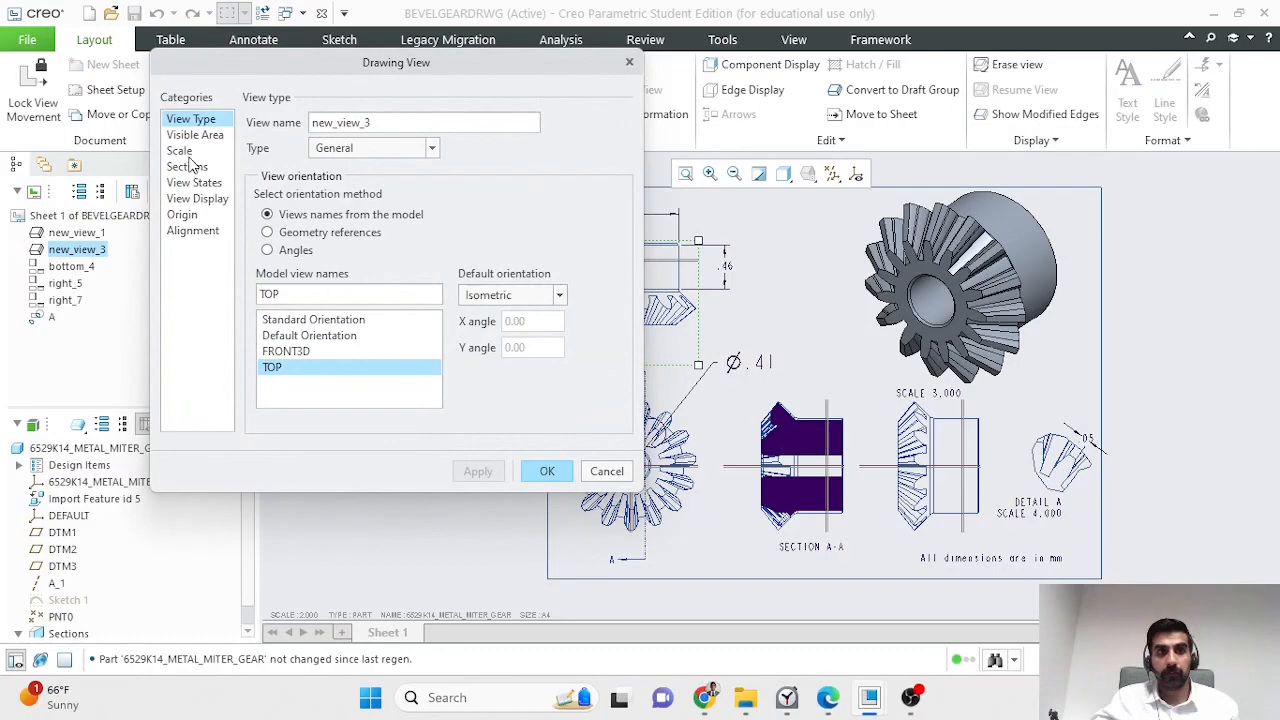
pyautogui.click(189, 156)
pyautogui.click(295, 142)
pyautogui.write('1.5')
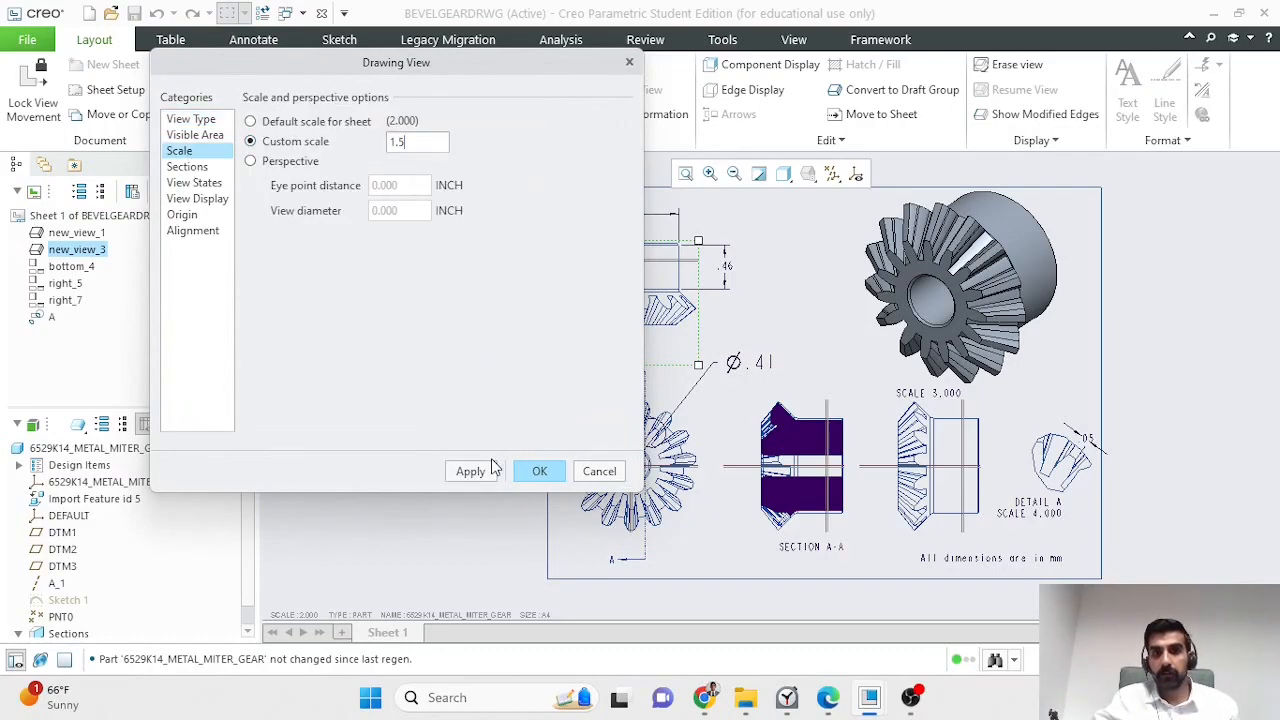
pyautogui.click(472, 471)
# Step: Set the top view's custom scale to 2 and accept the view properties
pyautogui.moveTo(480, 62)
pyautogui.mouseDown()
pyautogui.moveTo(333, 131)
pyautogui.moveTo(306, 122)
pyautogui.mouseUp()
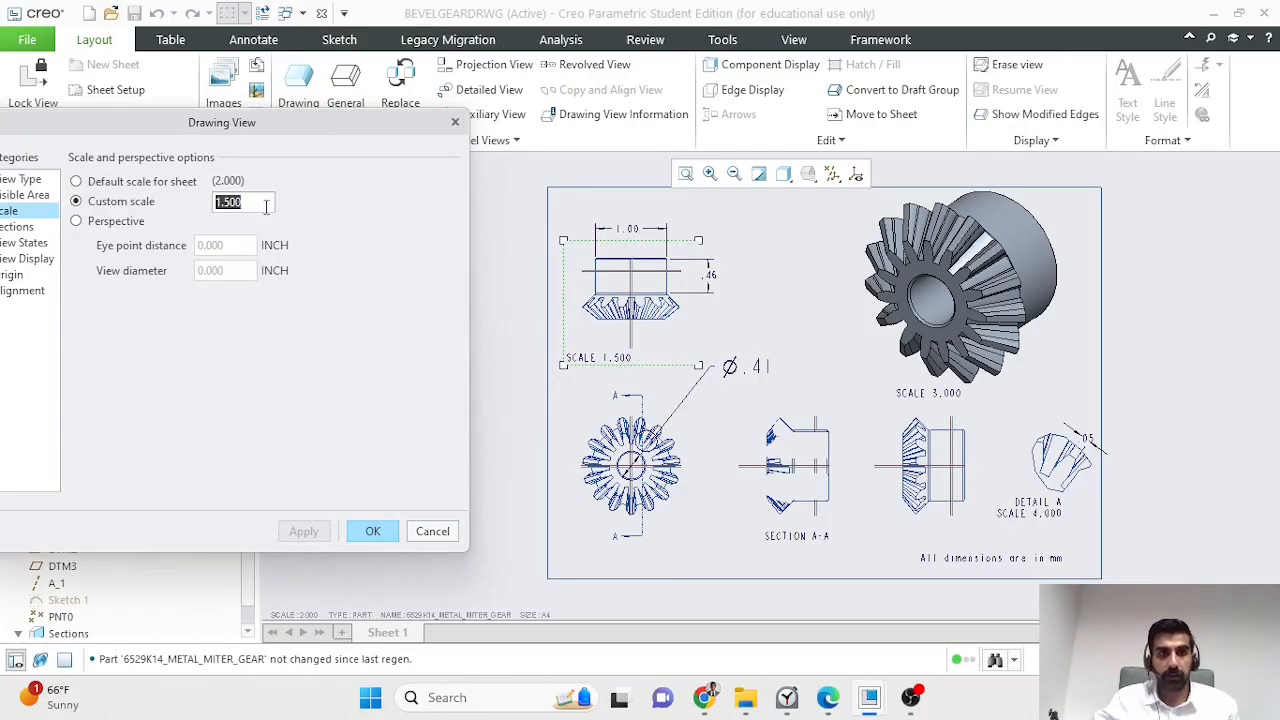
pyautogui.write('2')
pyautogui.press('Return')
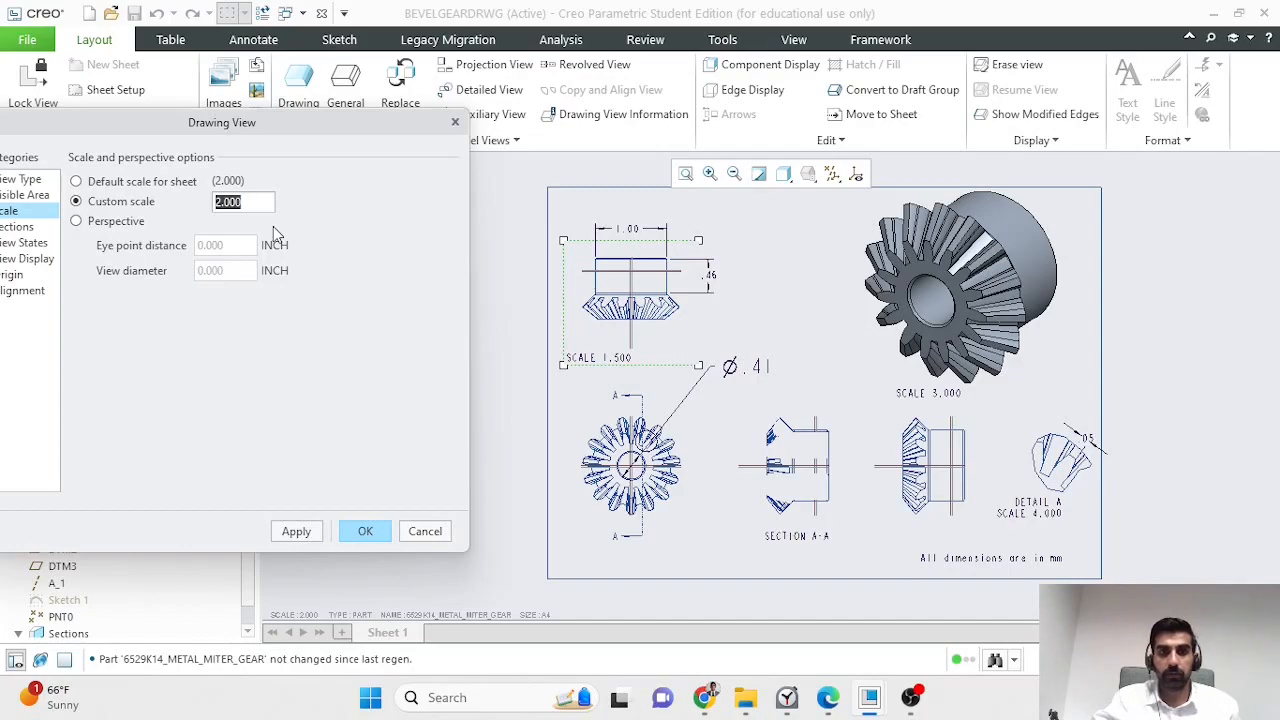
pyautogui.click(364, 530)
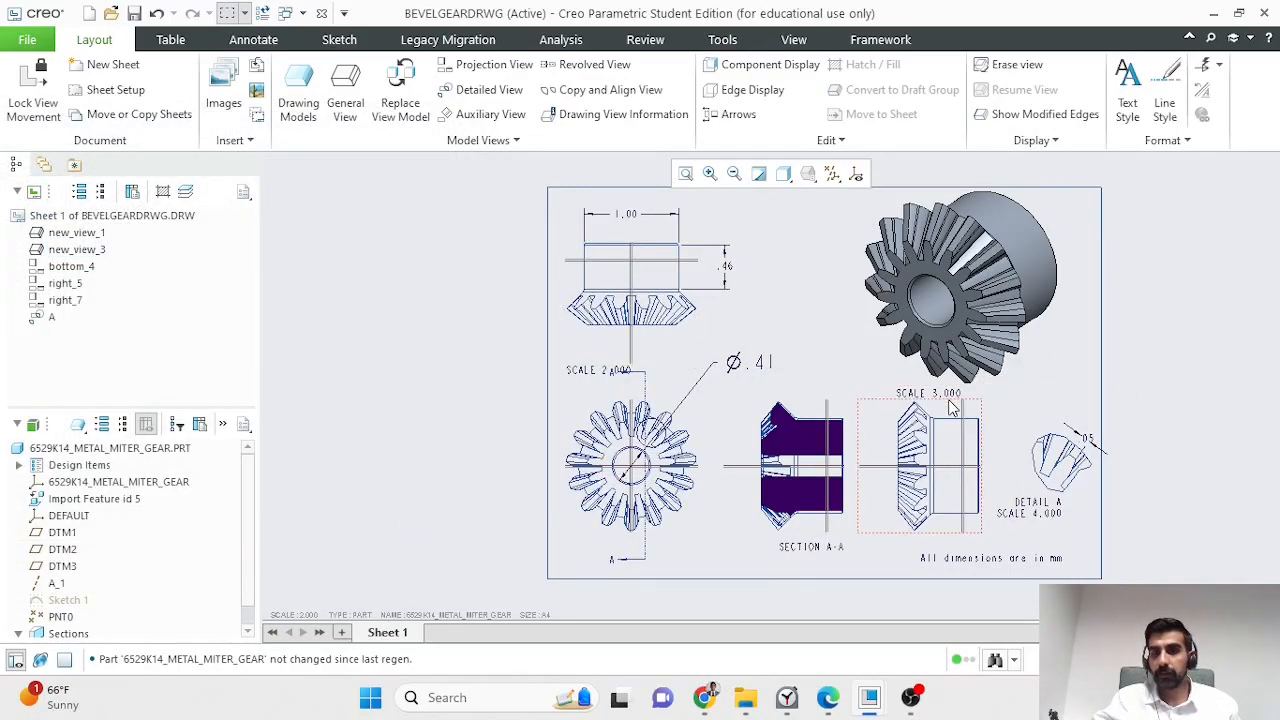
pyautogui.click(962, 303)
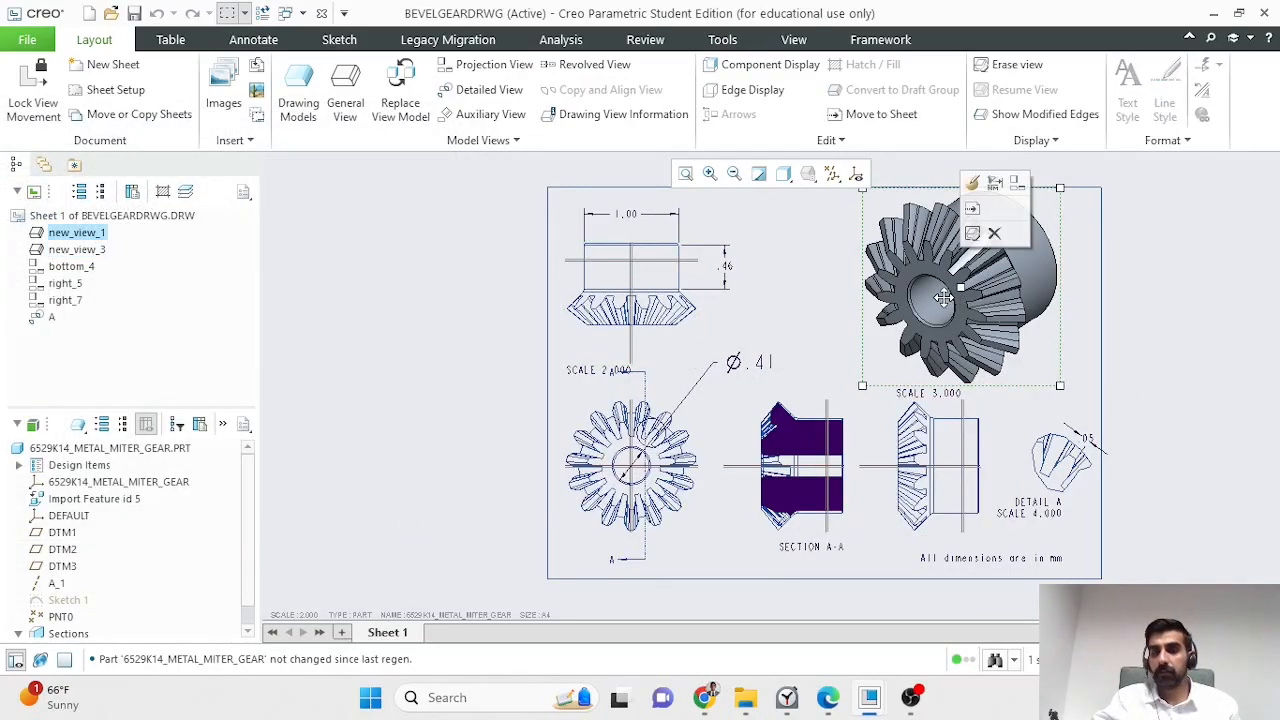
pyautogui.click(973, 185)
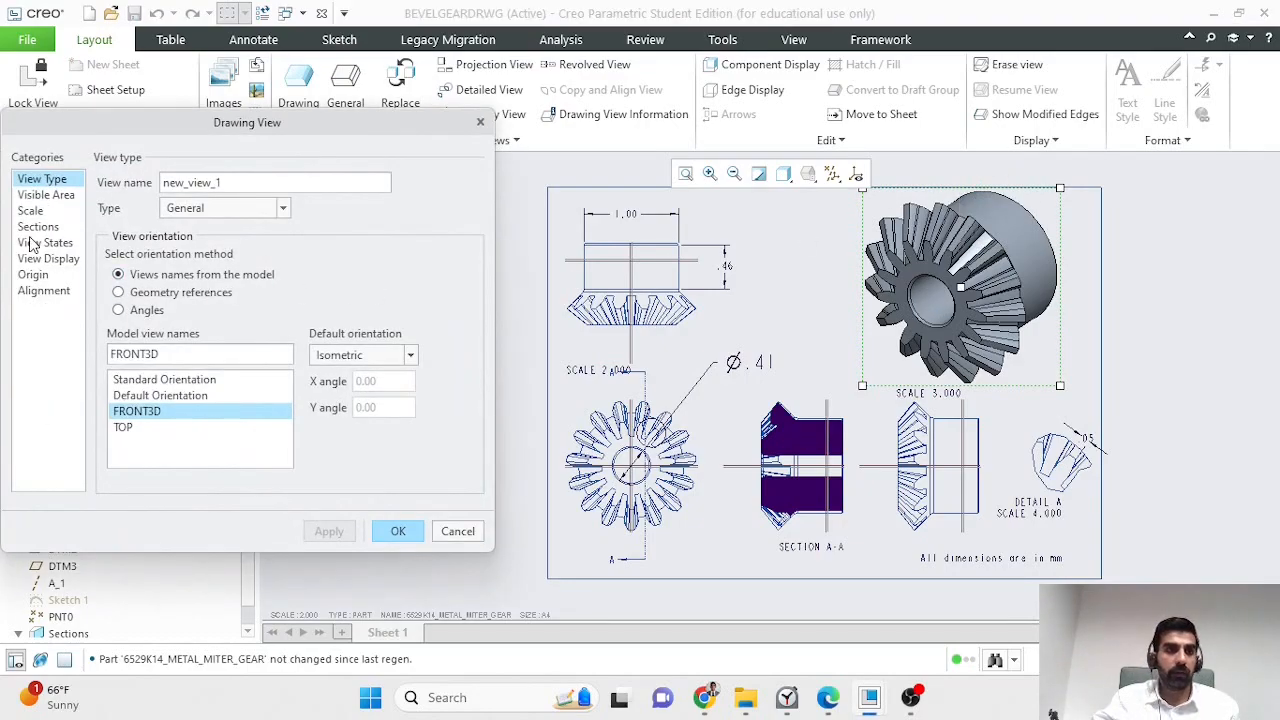
pyautogui.click(37, 226)
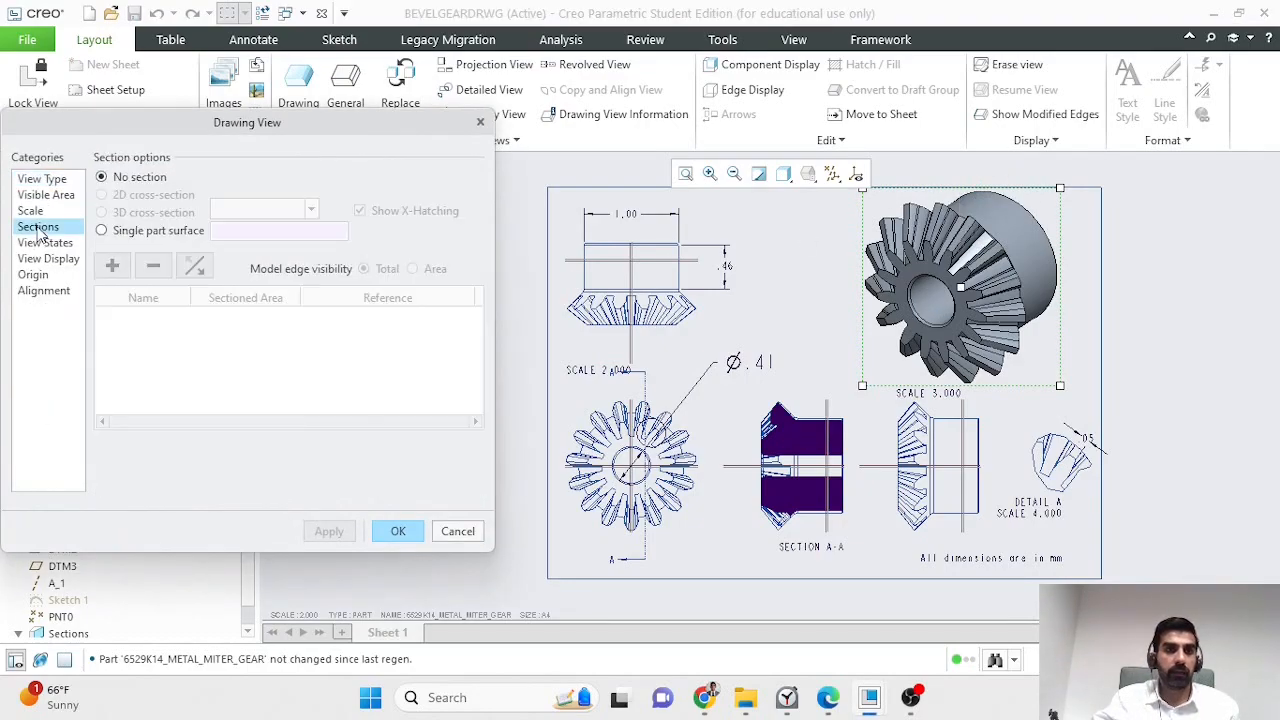
pyautogui.click(101, 231)
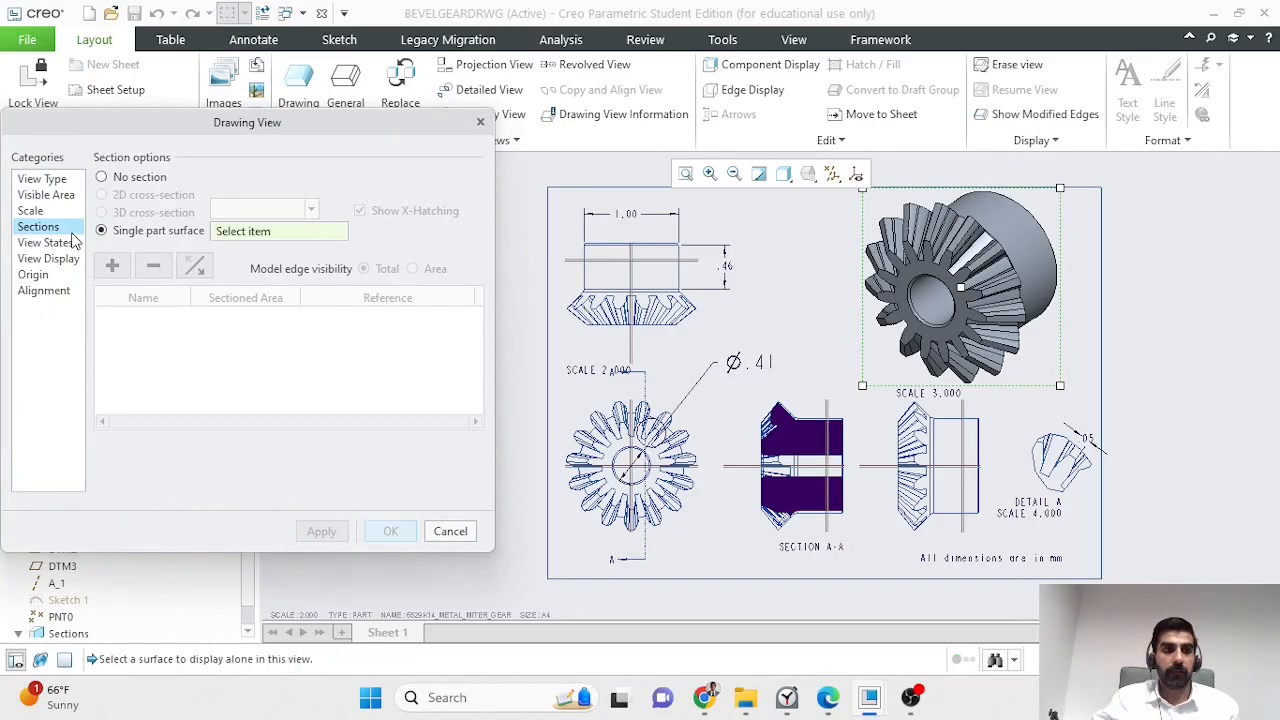
pyautogui.click(101, 177)
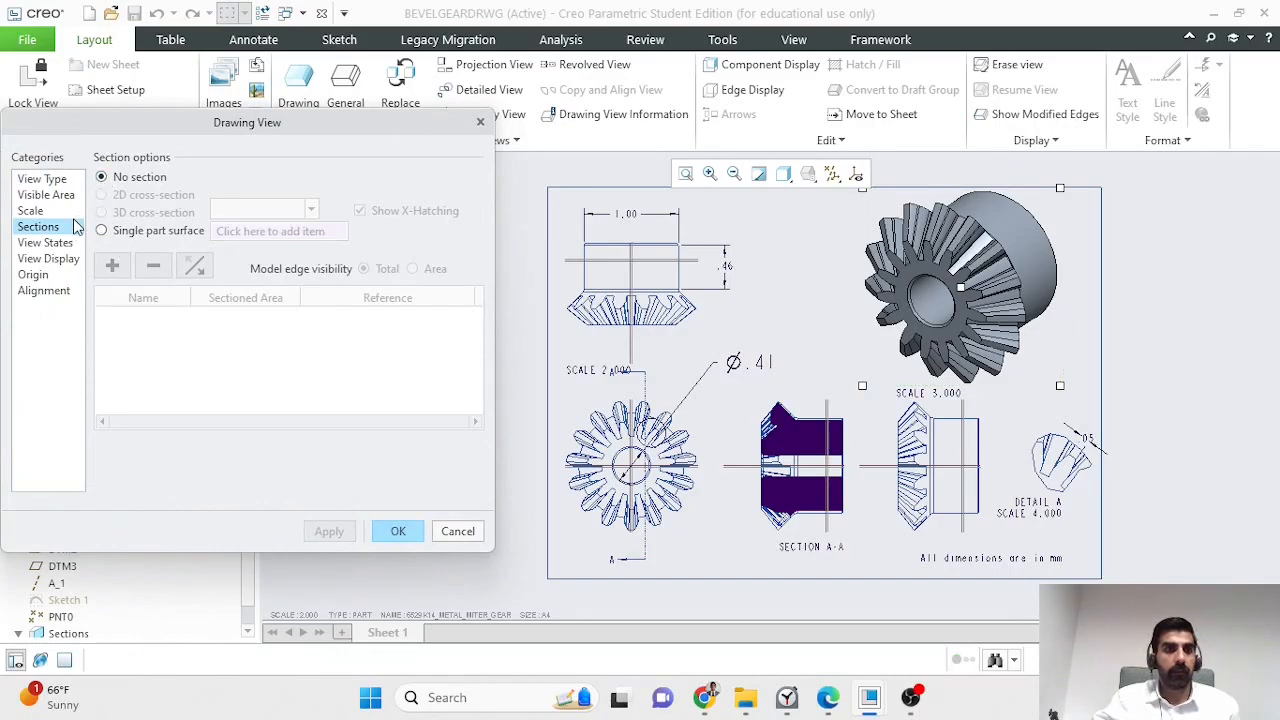
pyautogui.moveTo(176, 128); pyautogui.dragTo(236, 117)
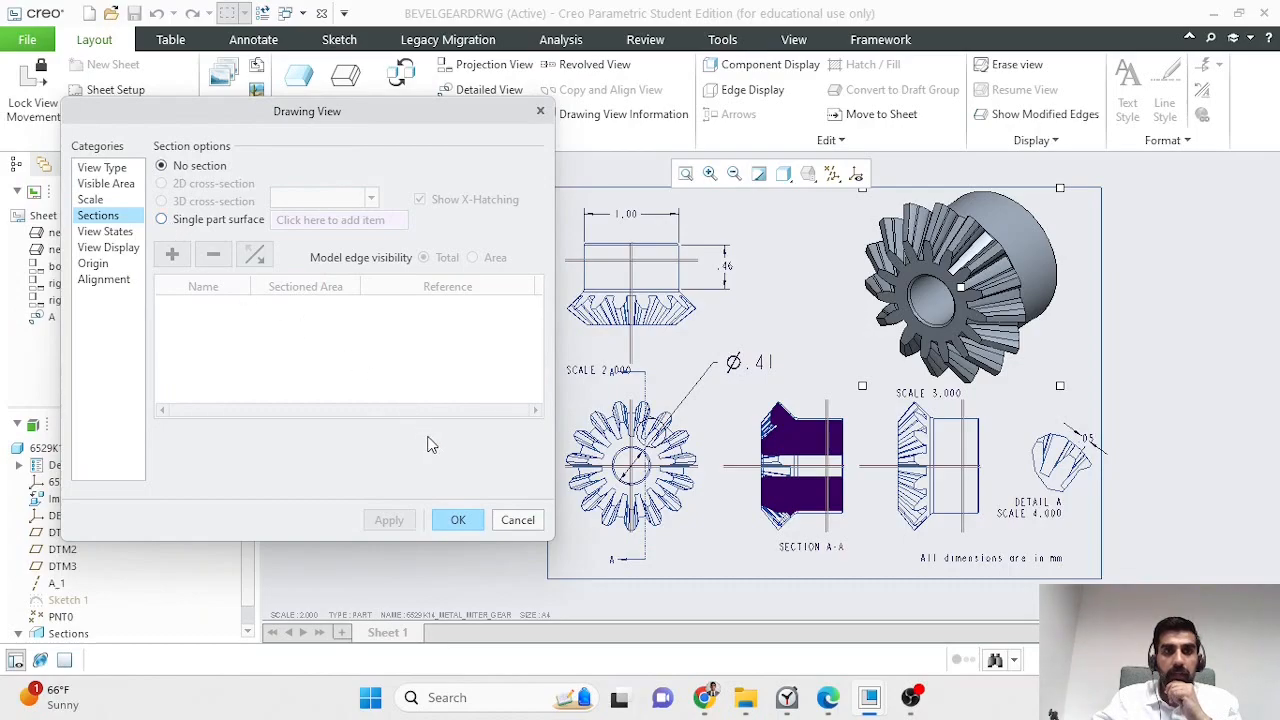
pyautogui.click(517, 520)
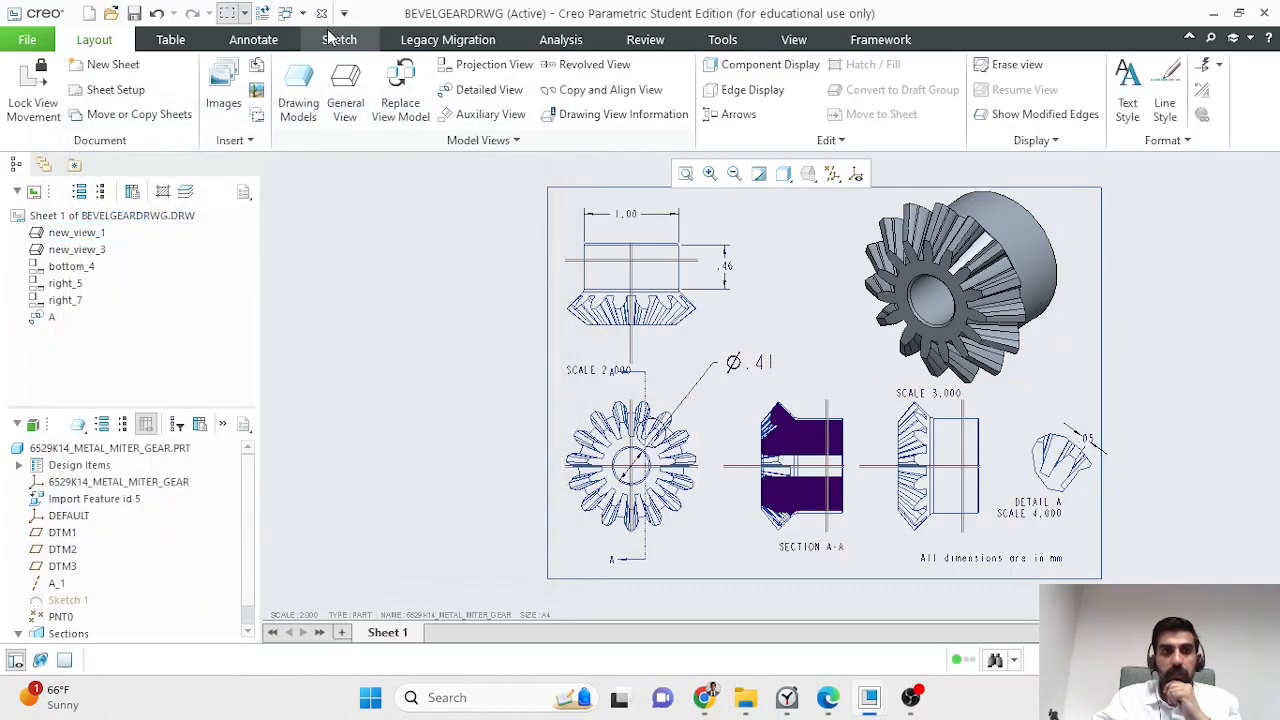
# Step: Place a new general view between the dimensioned top view and the shaded 3D view, and apply the TOP orientation
pyautogui.click(350, 96)
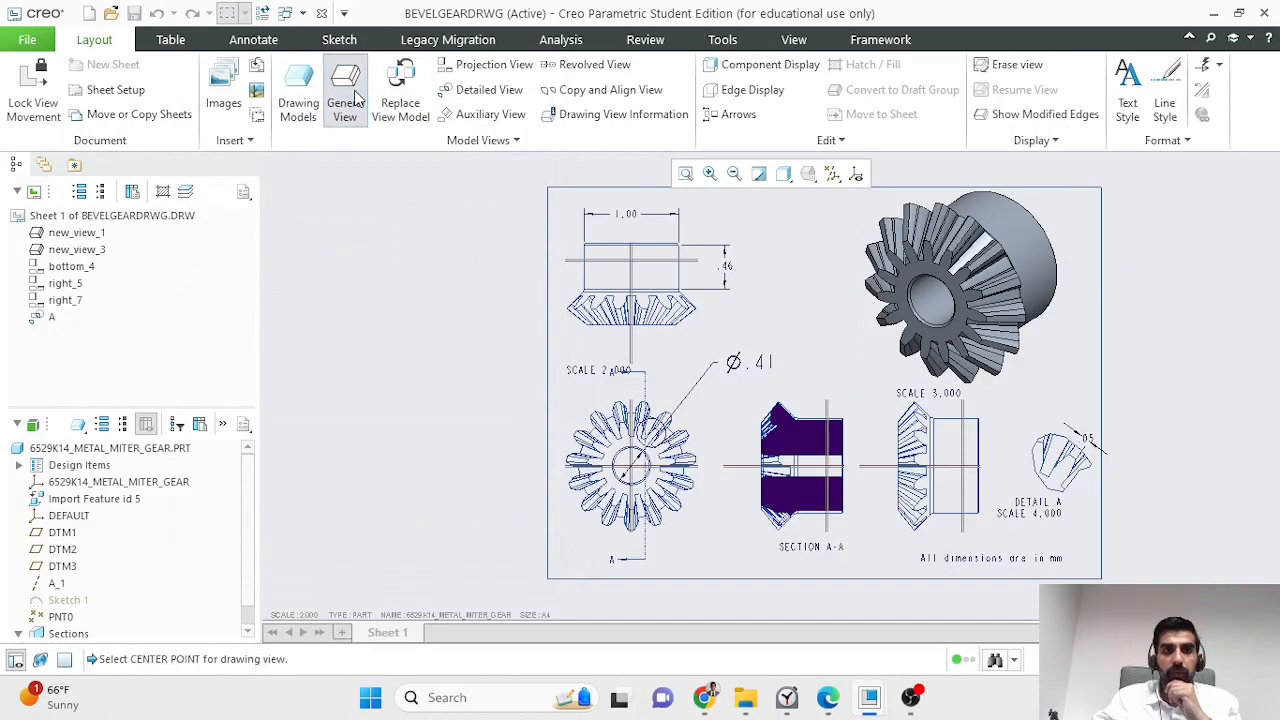
pyautogui.click(797, 263)
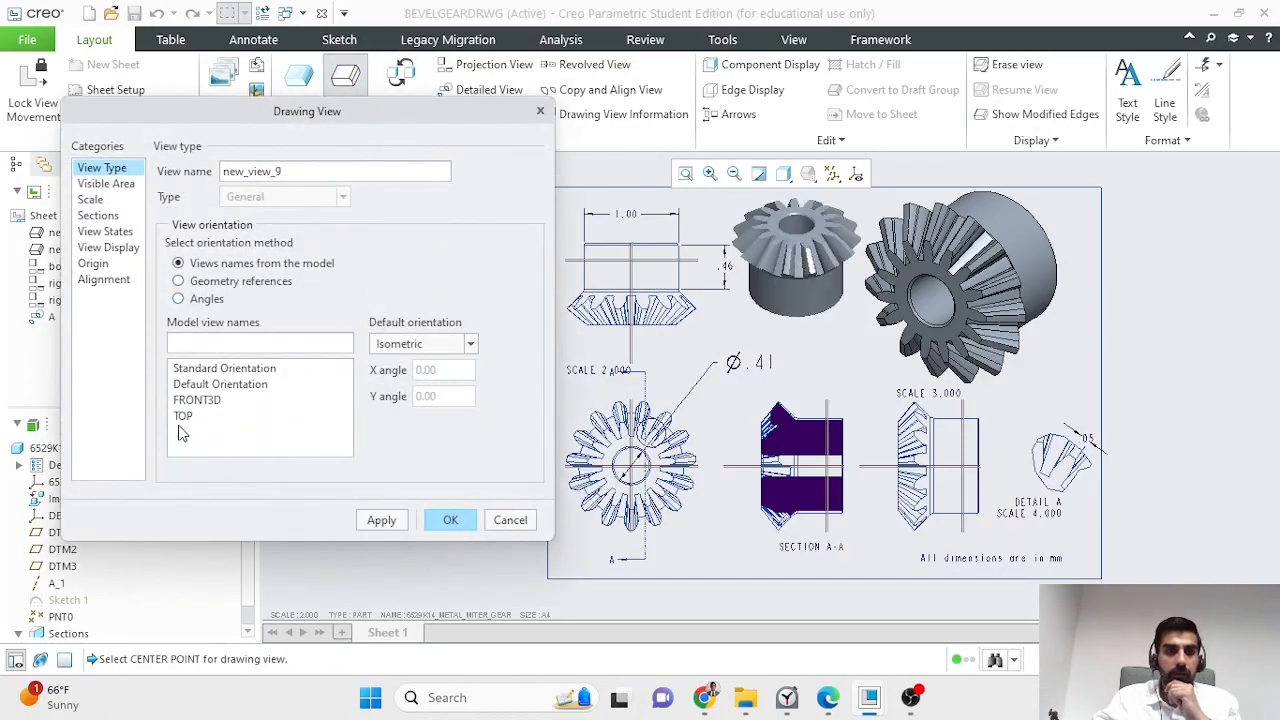
pyautogui.click(185, 417)
pyautogui.click(381, 520)
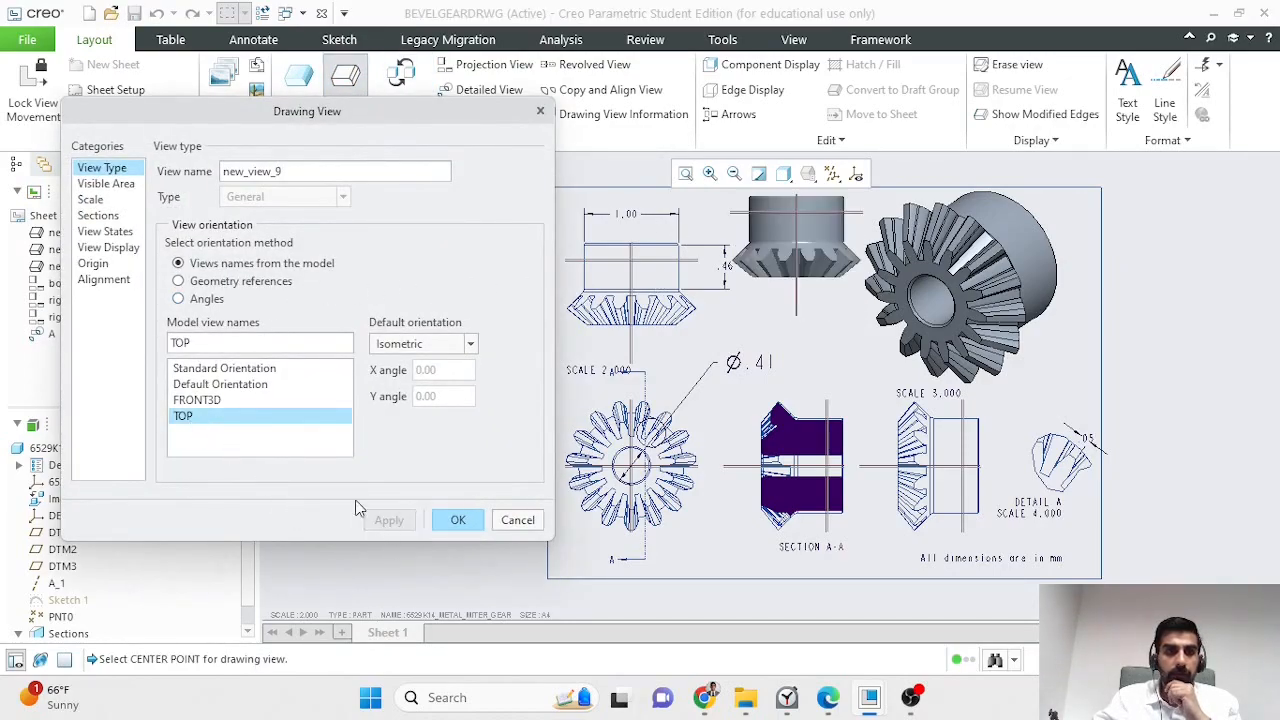
pyautogui.click(98, 216)
pyautogui.click(161, 184)
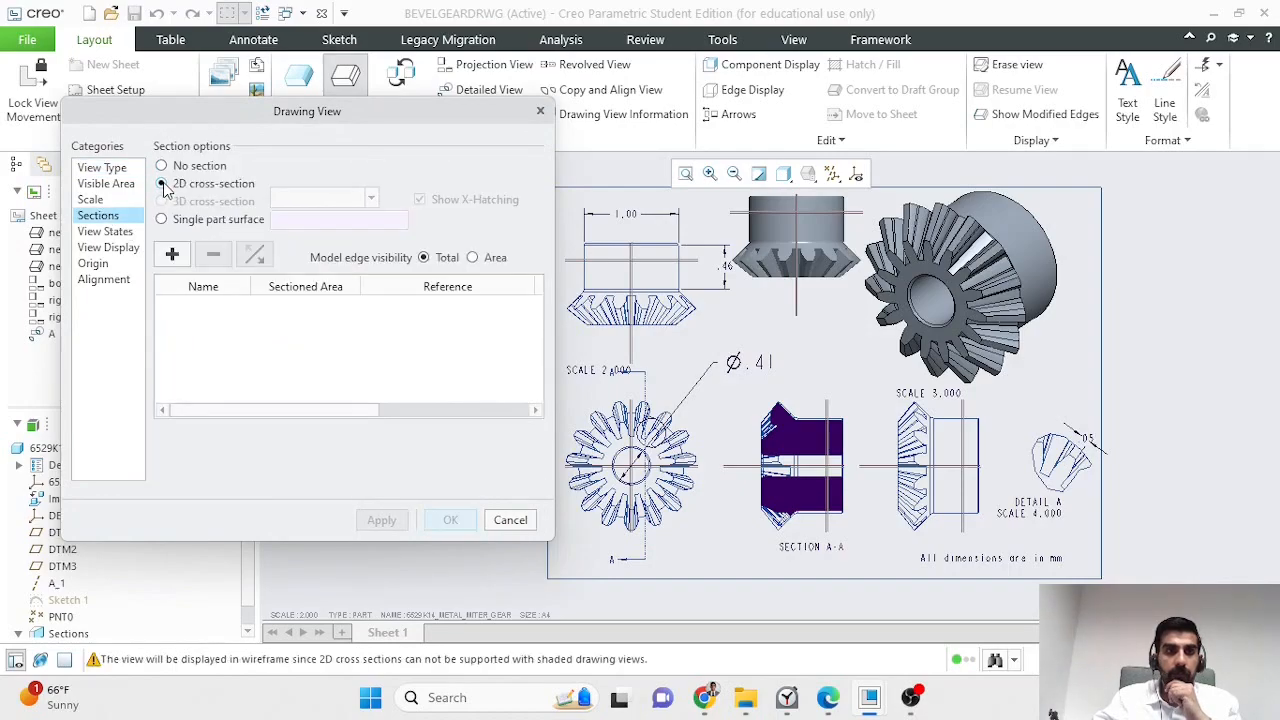
pyautogui.click(112, 172)
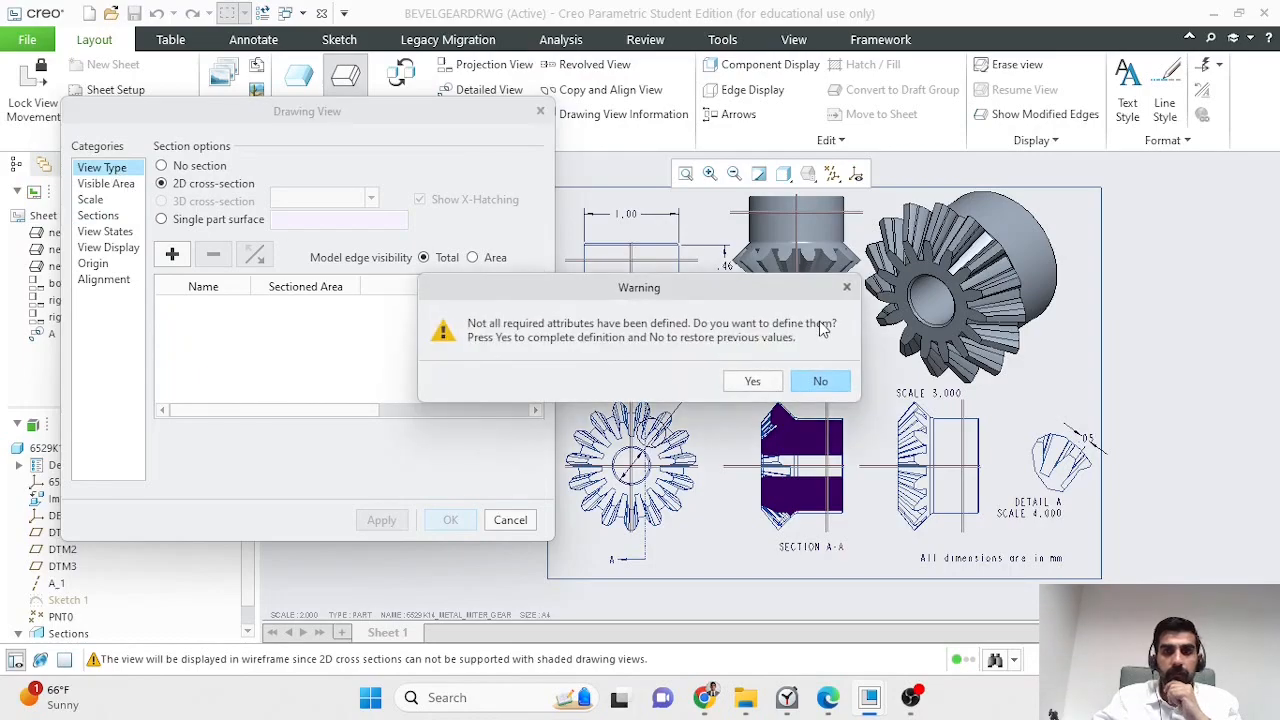
pyautogui.click(847, 287)
# Step: Examine the new view's visible area, scale, sections, view state and view display settings
pyautogui.click(110, 186)
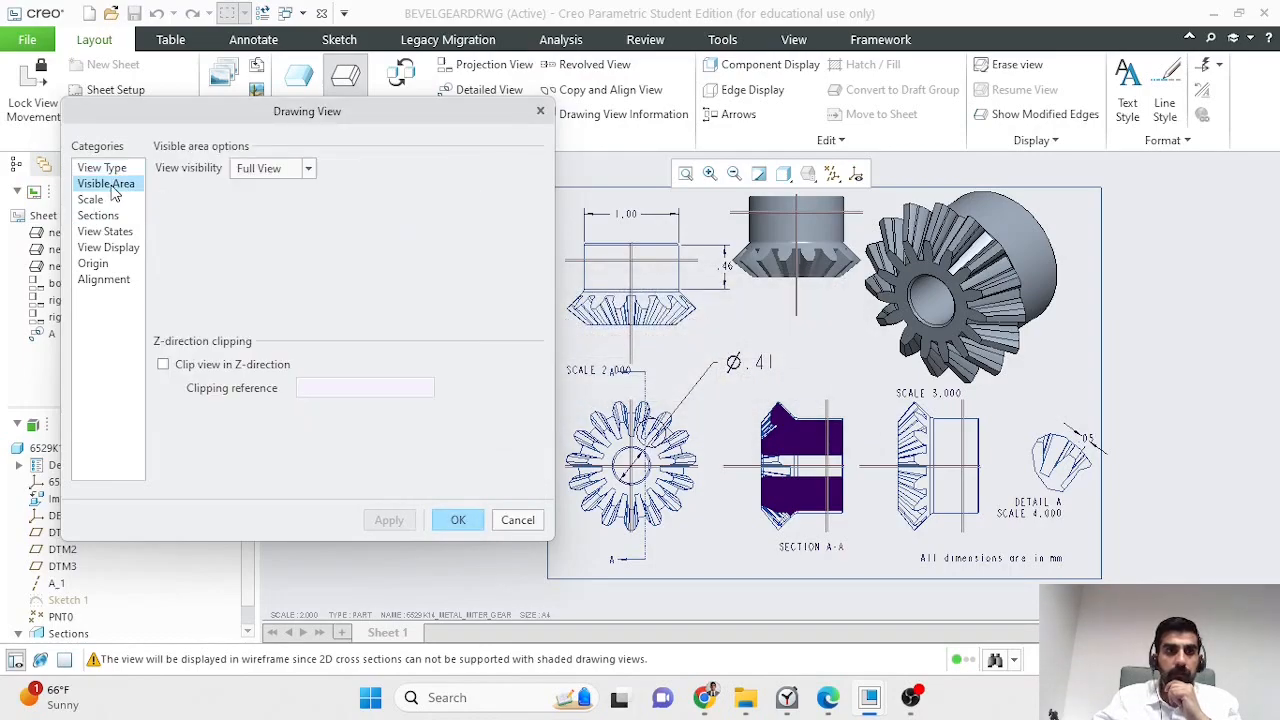
pyautogui.click(88, 200)
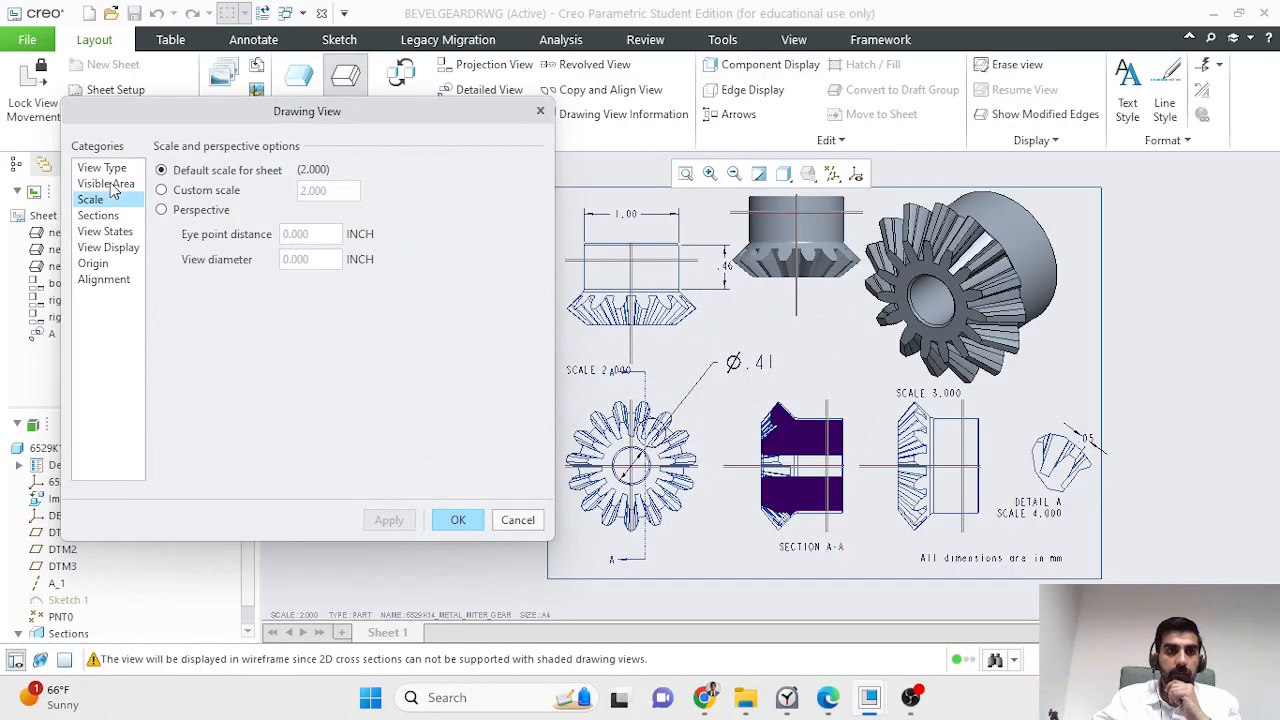
pyautogui.click(110, 248)
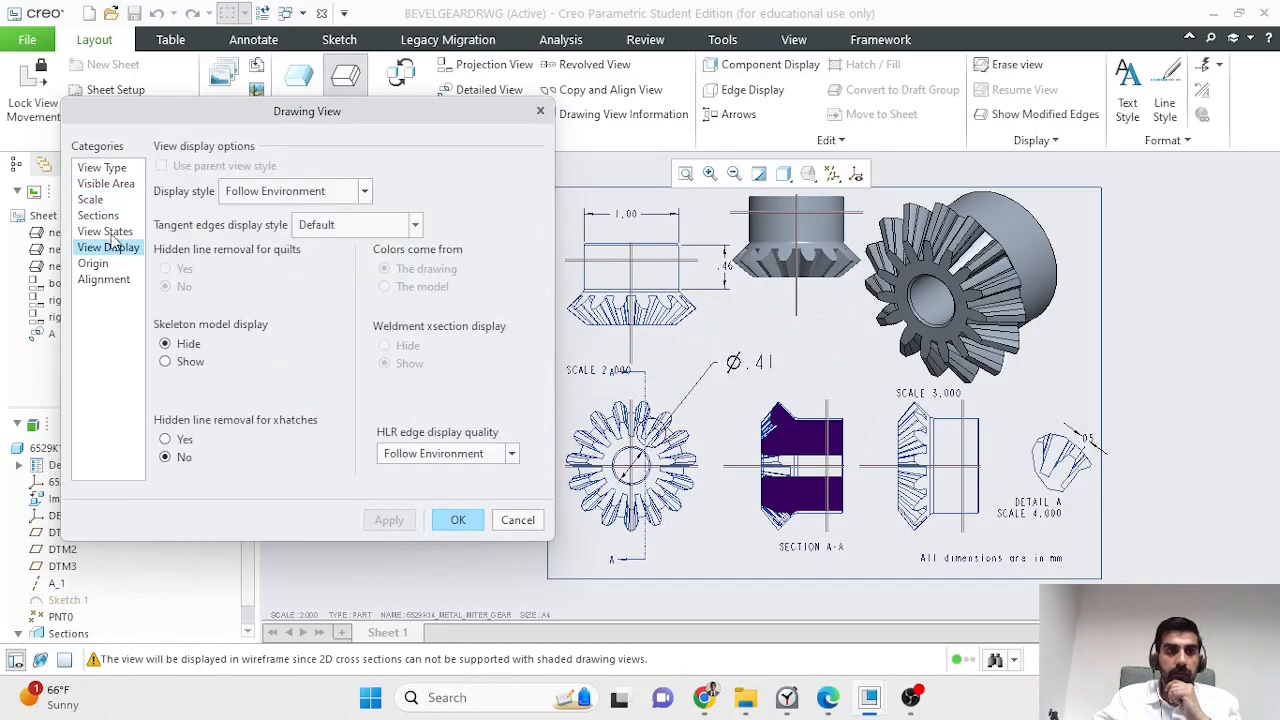
pyautogui.click(105, 232)
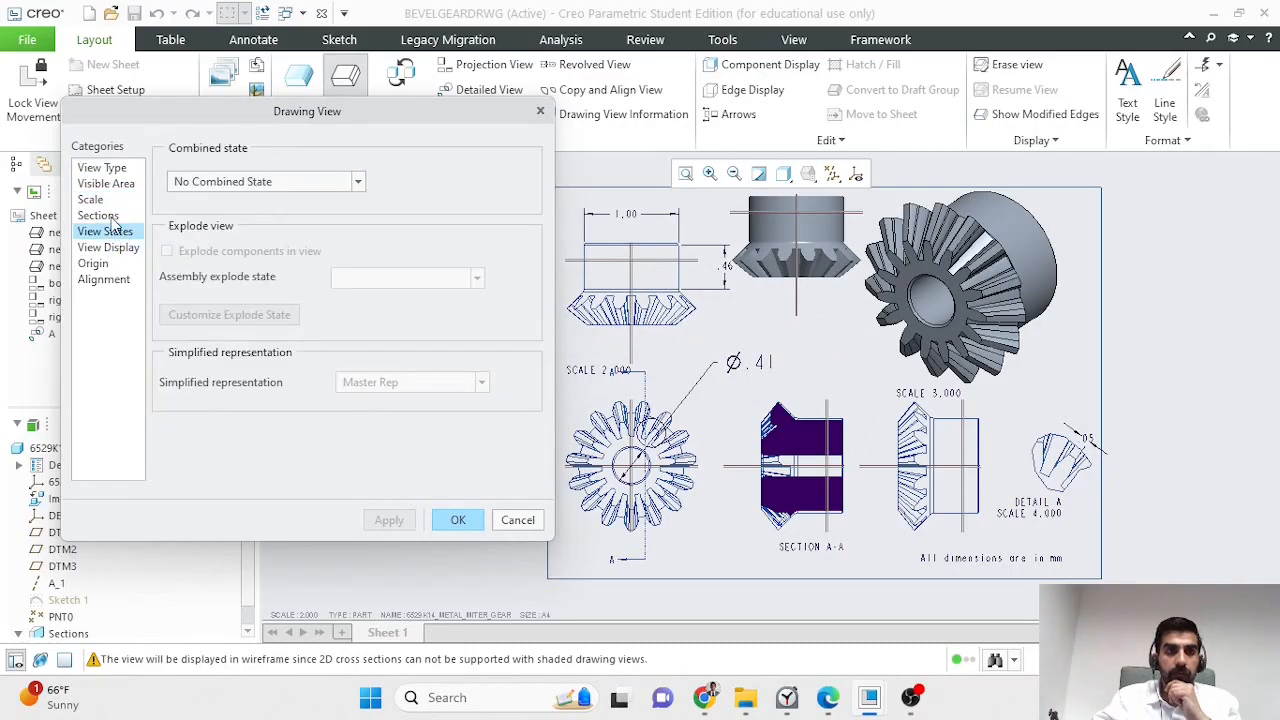
pyautogui.click(108, 247)
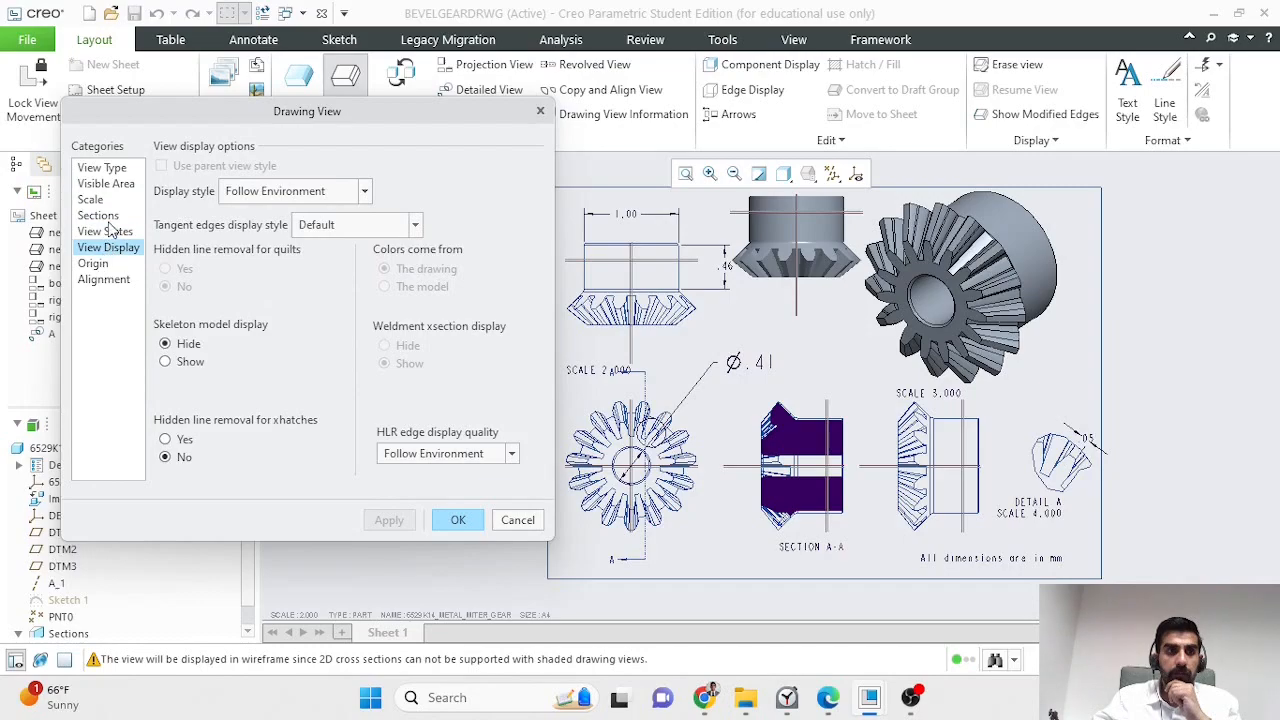
pyautogui.click(116, 186)
pyautogui.click(103, 204)
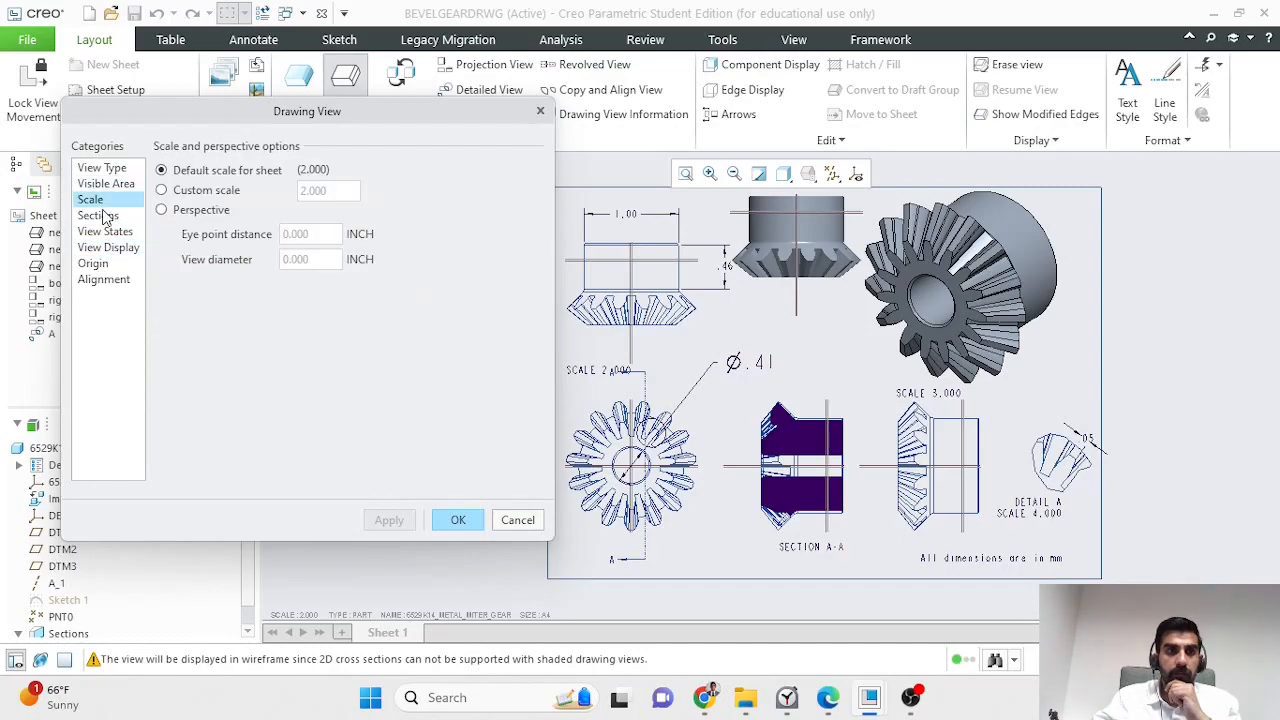
pyautogui.click(99, 216)
pyautogui.click(105, 233)
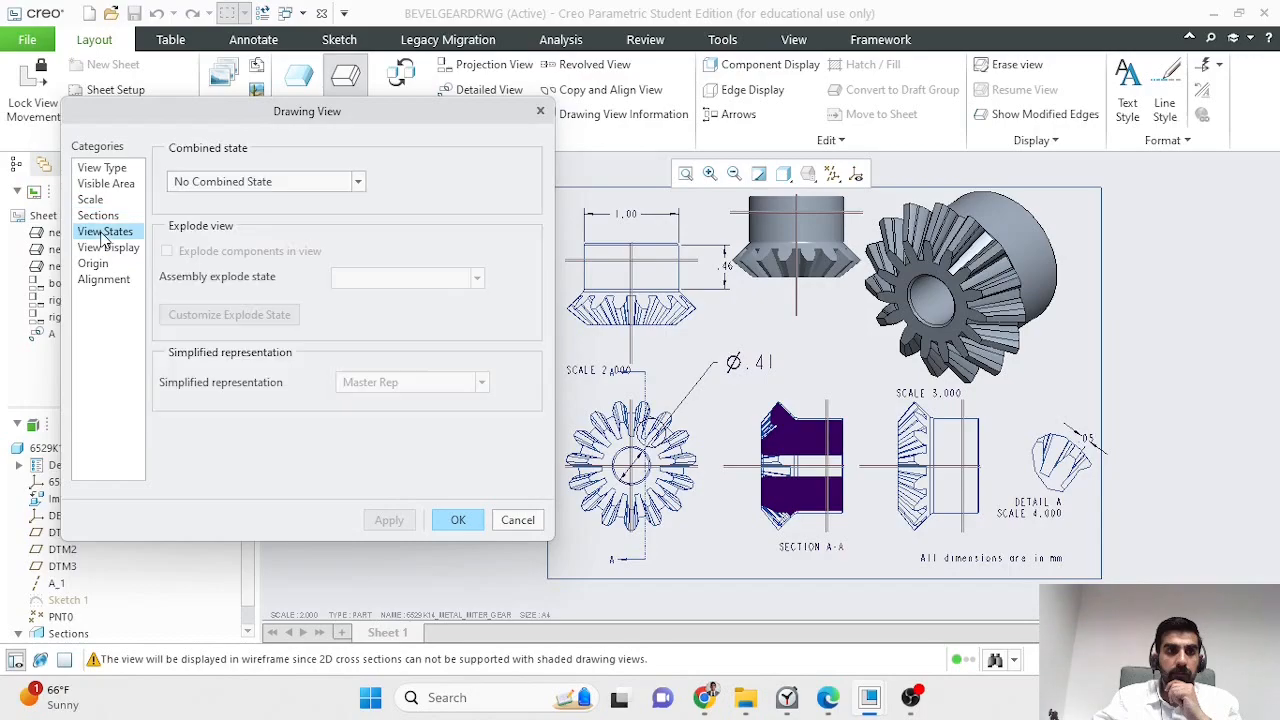
pyautogui.click(109, 247)
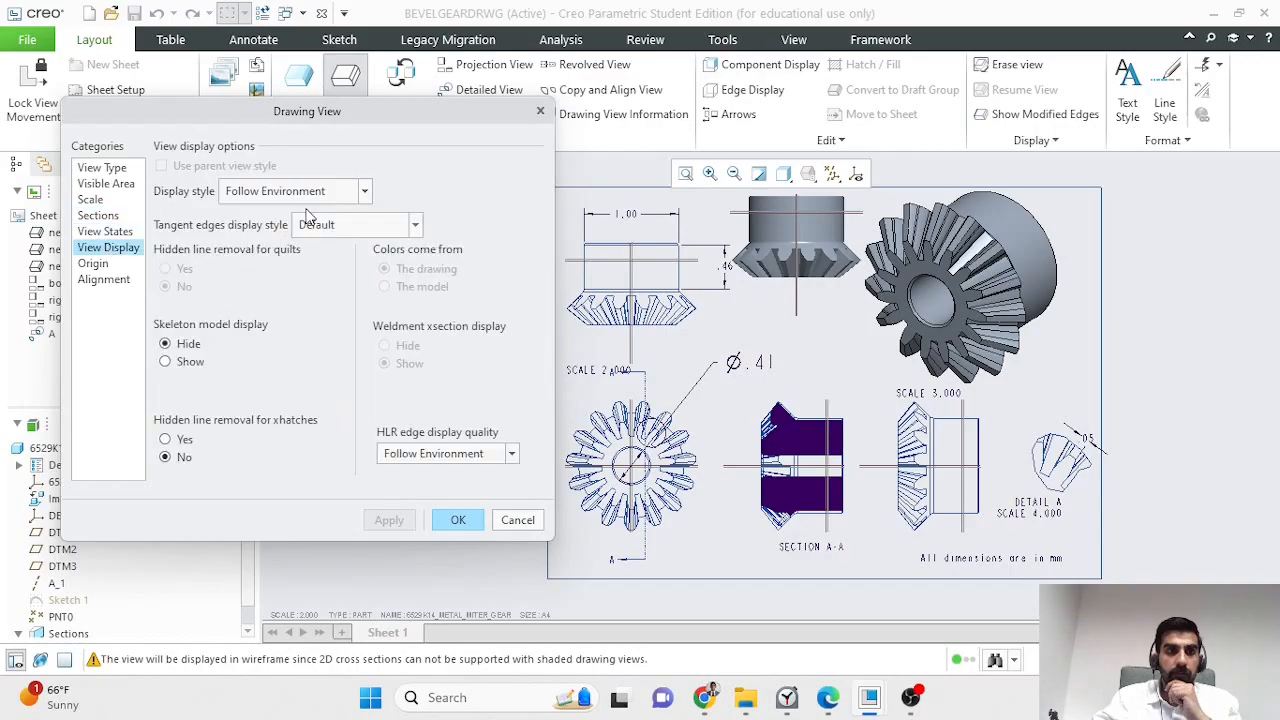
pyautogui.click(336, 226)
pyautogui.click(337, 228)
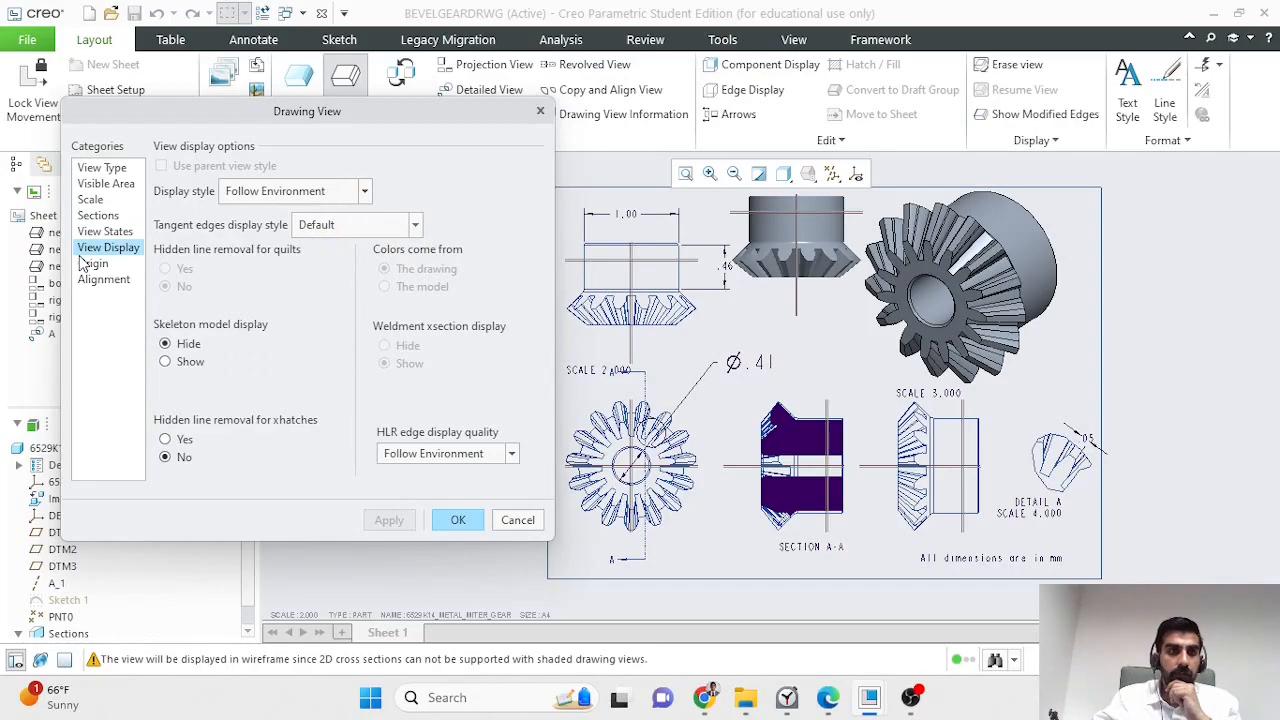
# Step: Apply the FRONT3D orientation to the new general view, new_view_9
pyautogui.click(104, 169)
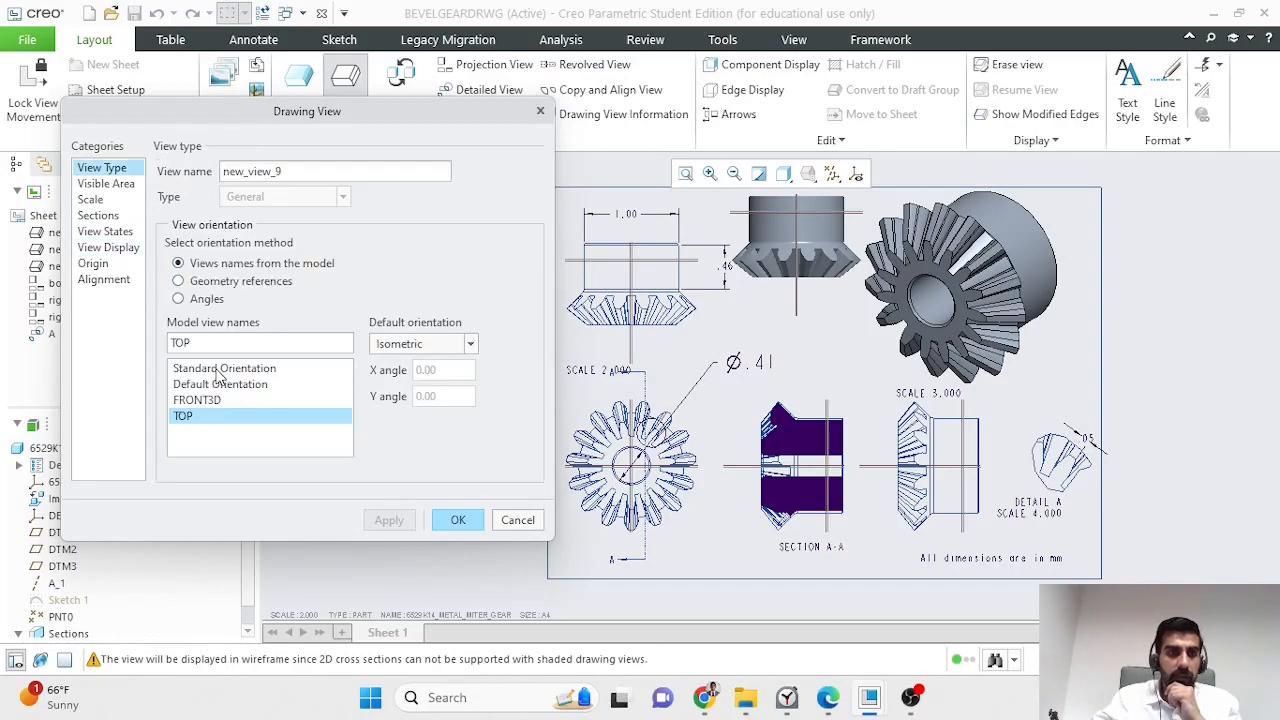
pyautogui.click(205, 400)
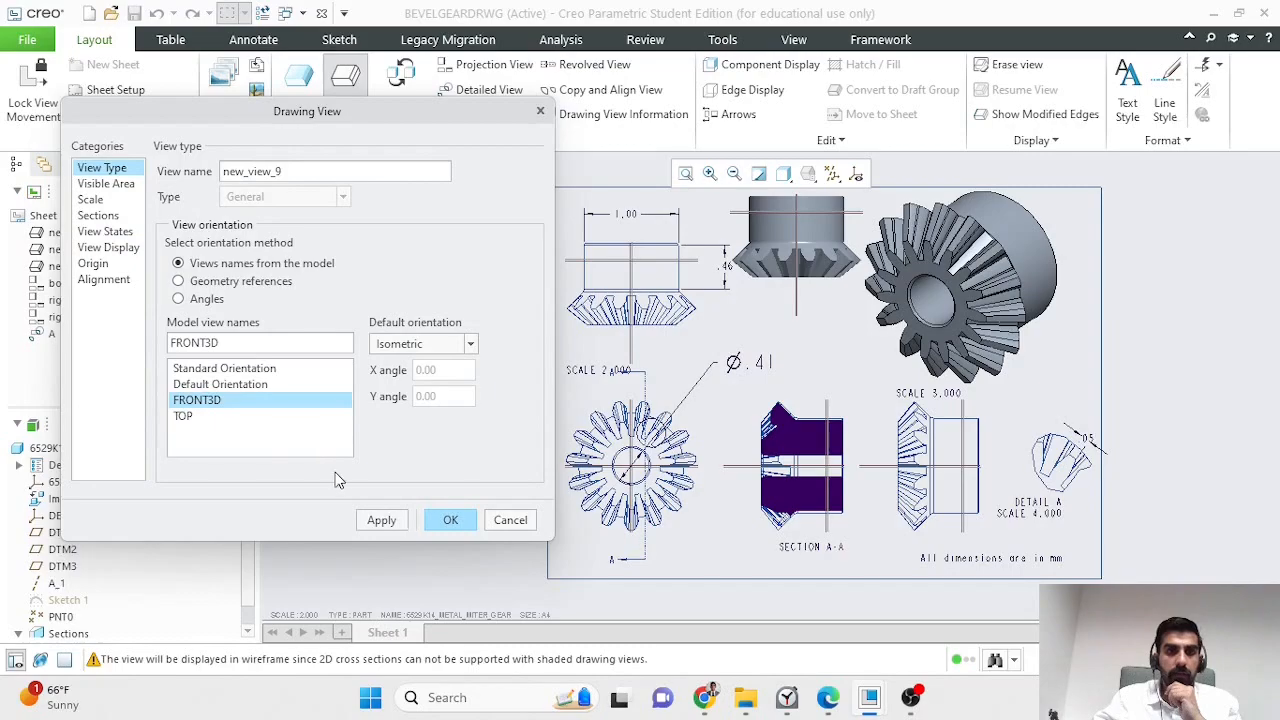
pyautogui.click(381, 521)
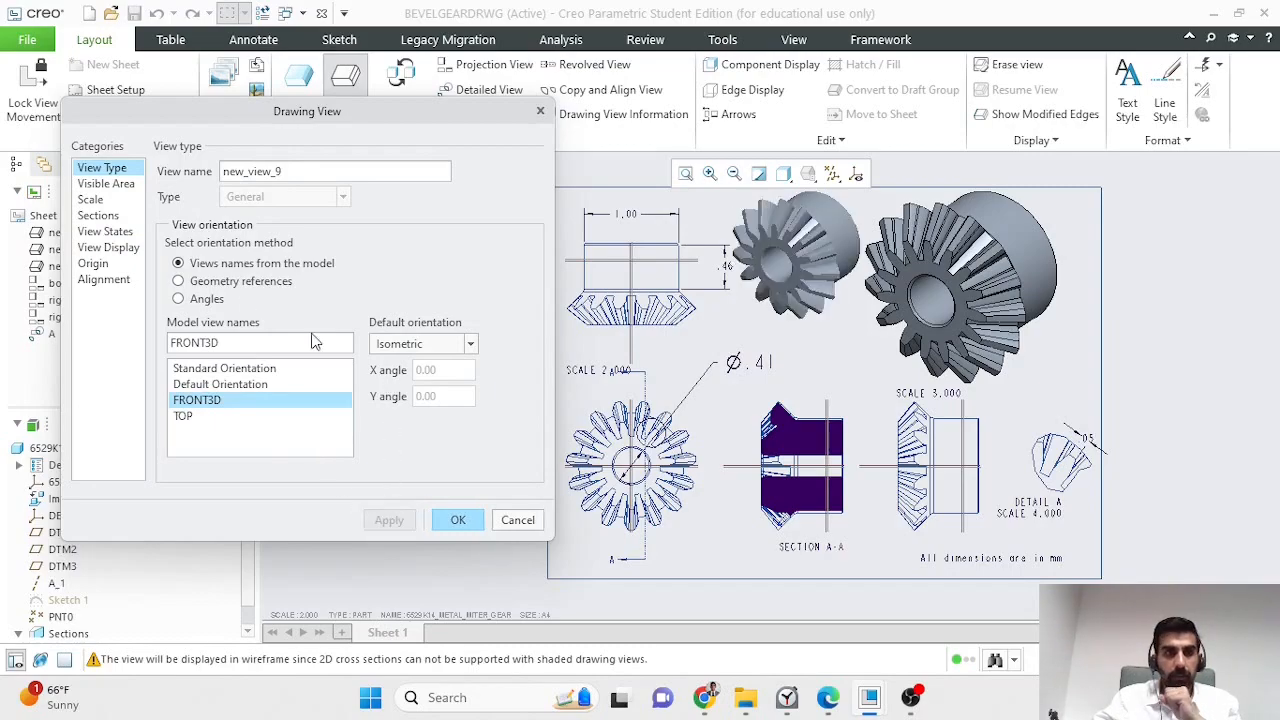
# Step: Add a full 2D cross-section A to new_view_9, show its arrows on new_view_3, and accept the view properties
pyautogui.click(100, 216)
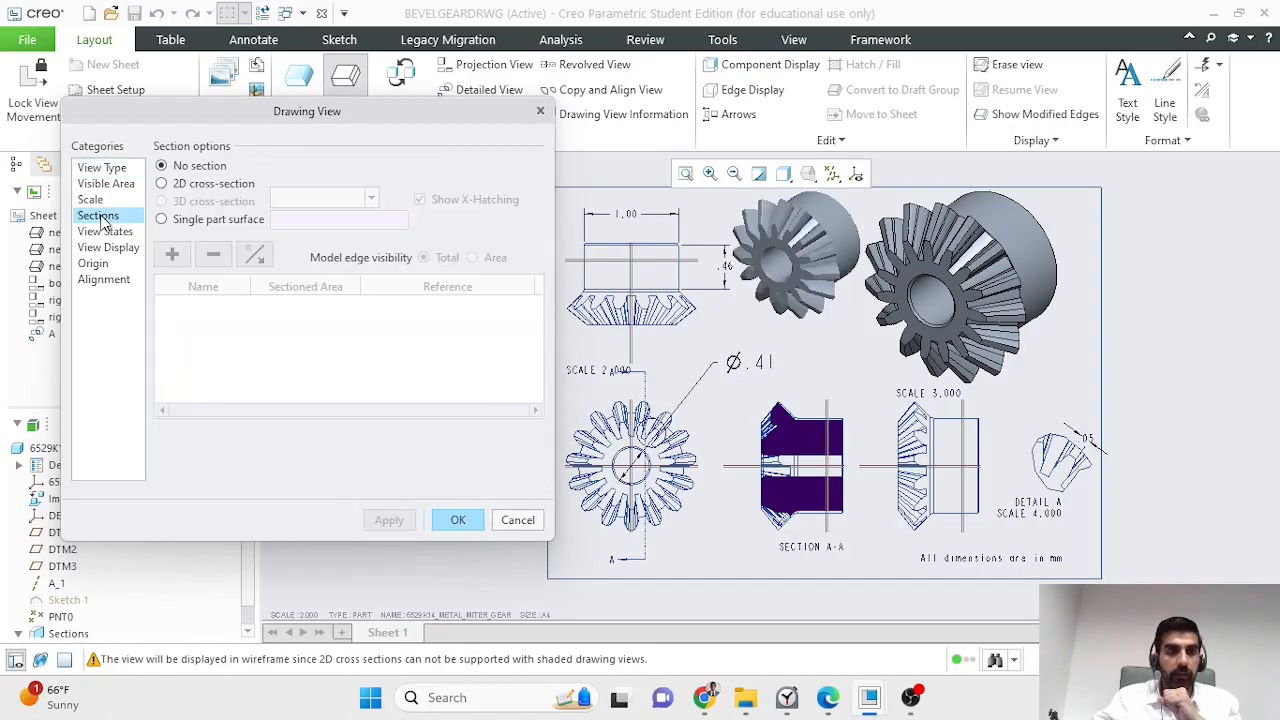
pyautogui.click(162, 184)
pyautogui.click(172, 254)
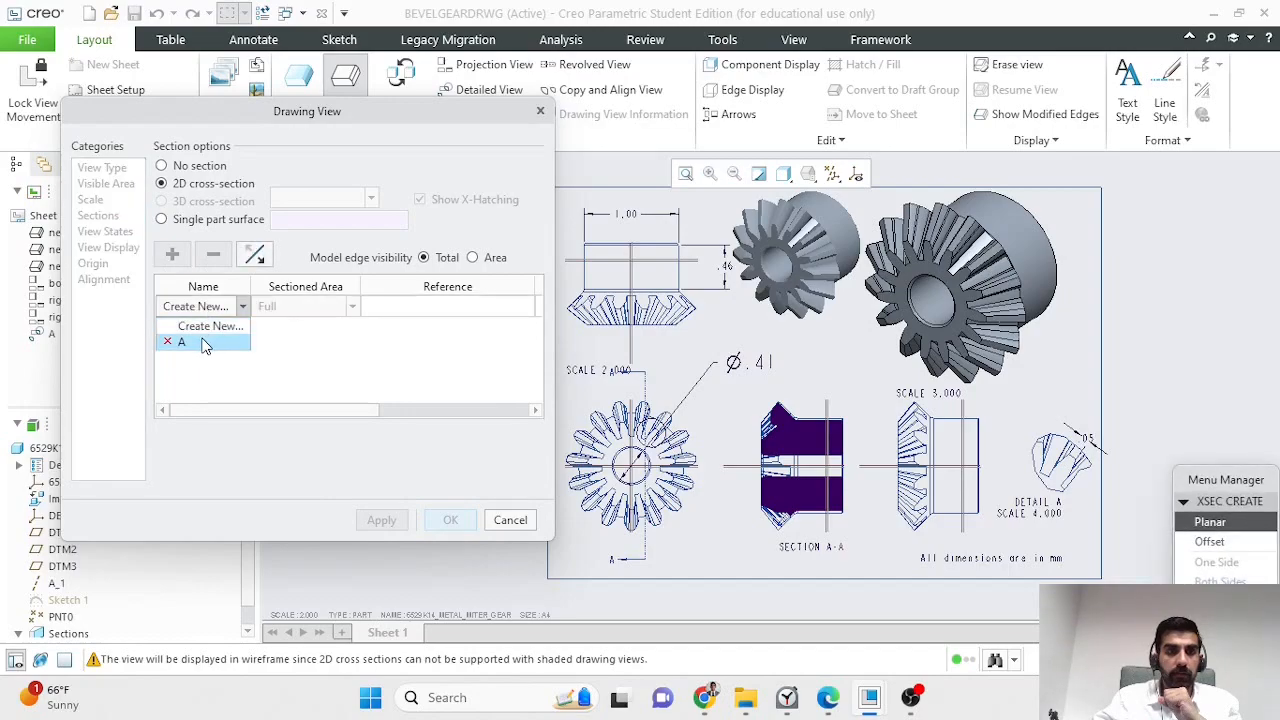
pyautogui.click(204, 343)
pyautogui.moveTo(314, 409); pyautogui.dragTo(573, 420)
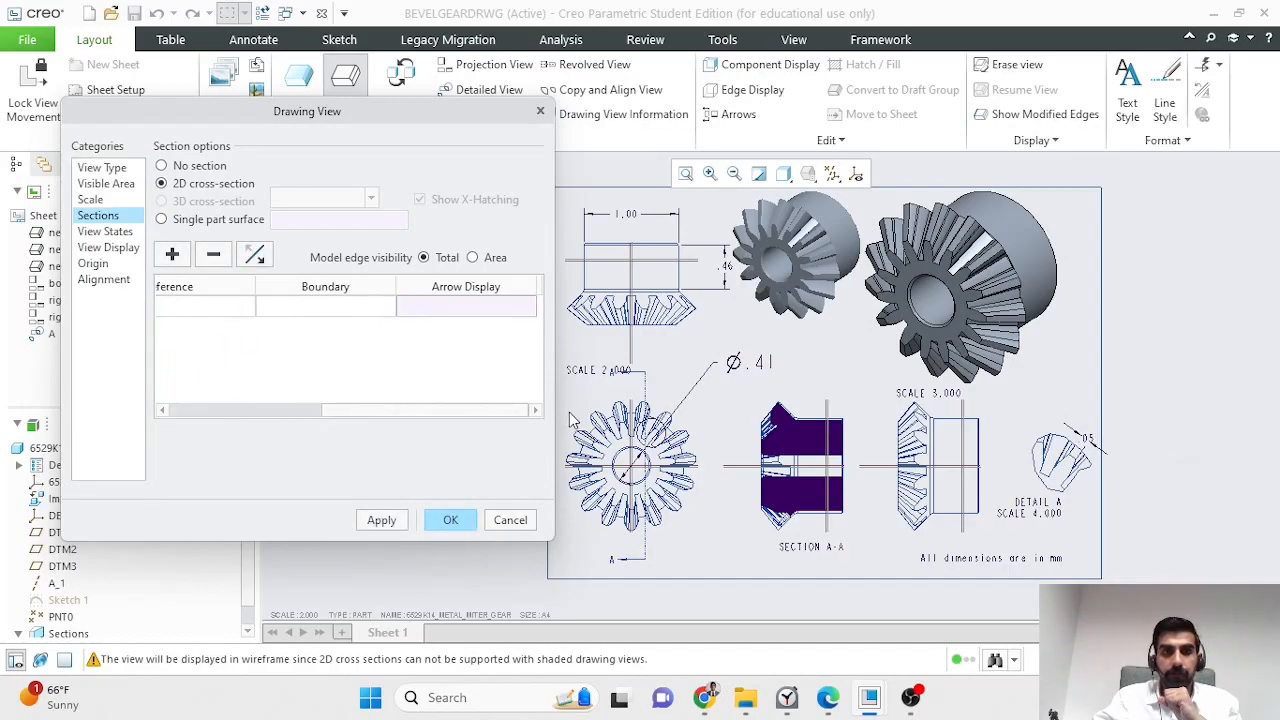
pyautogui.click(478, 305)
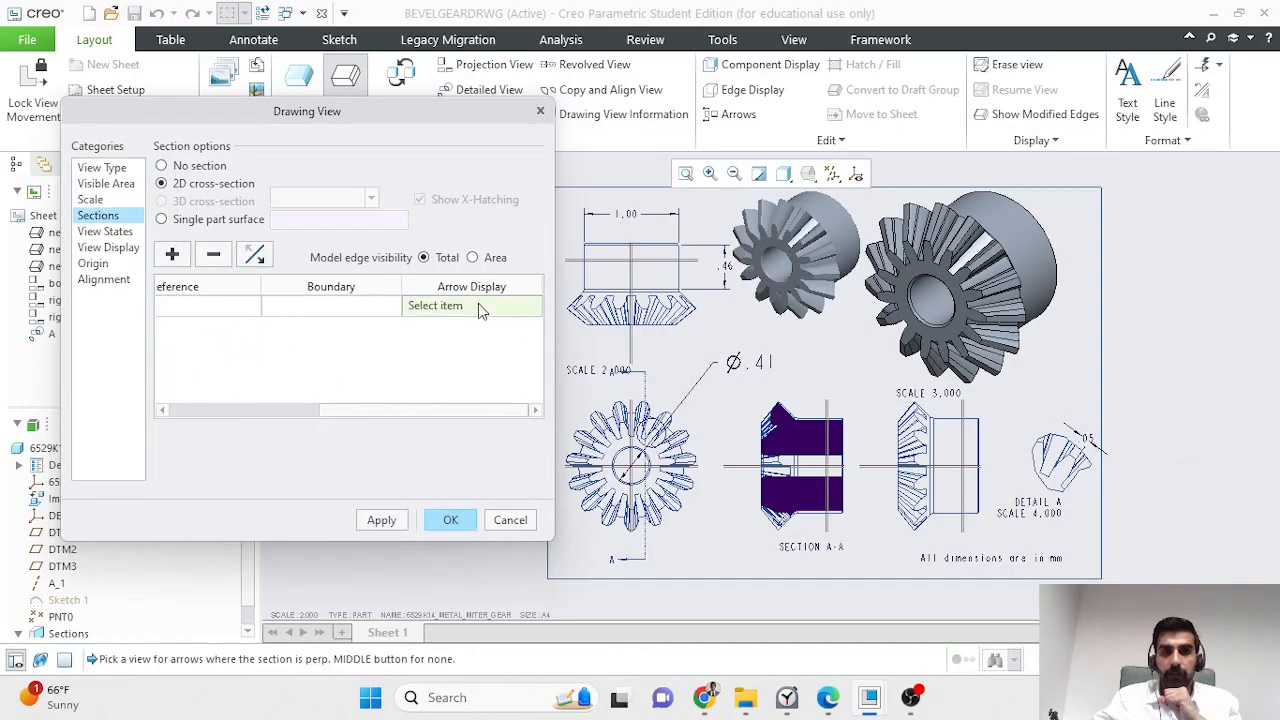
pyautogui.click(660, 283)
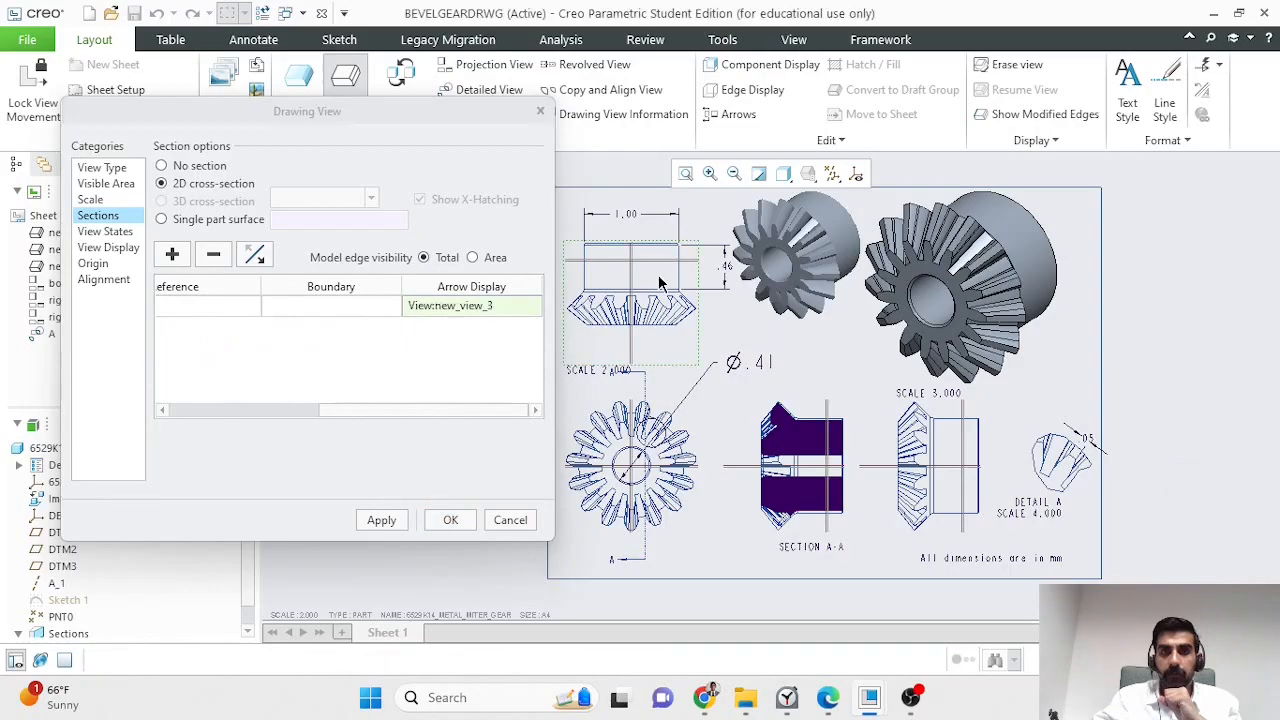
pyautogui.click(447, 522)
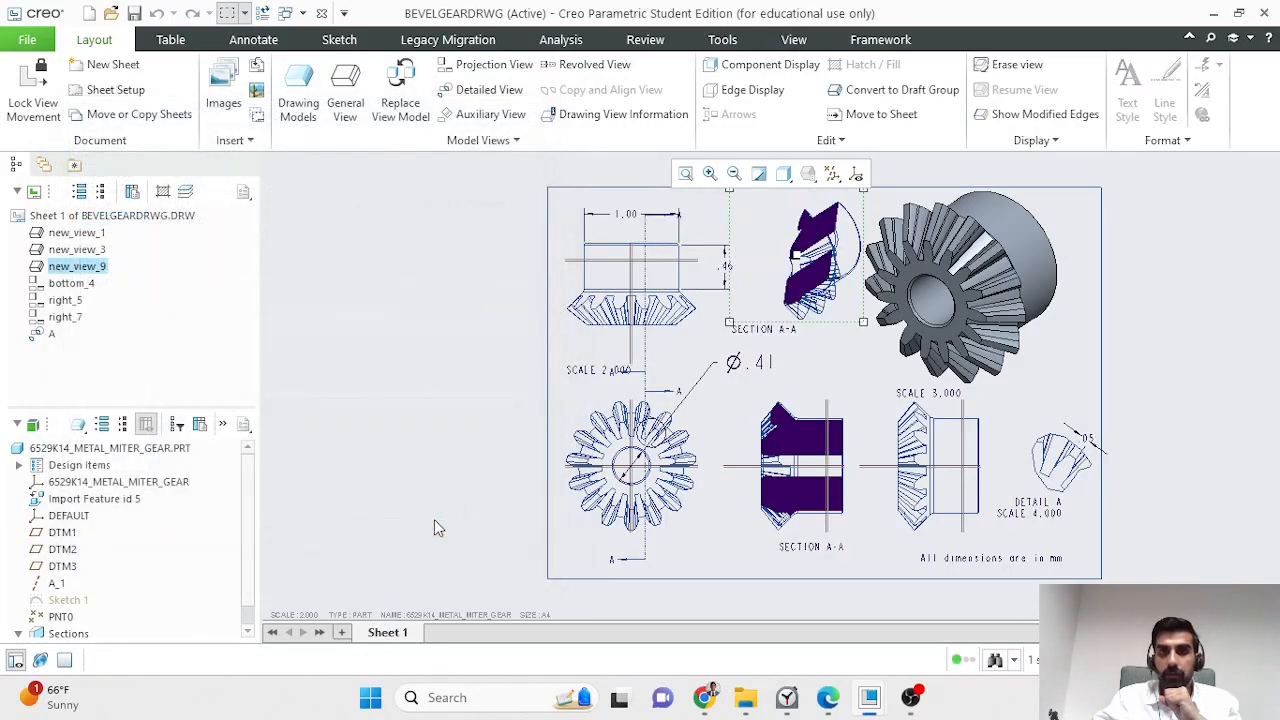
# Step: Flip the cutting direction of section A in the new 3D section view and accept the view properties
pyautogui.click(836, 300)
pyautogui.click(849, 199)
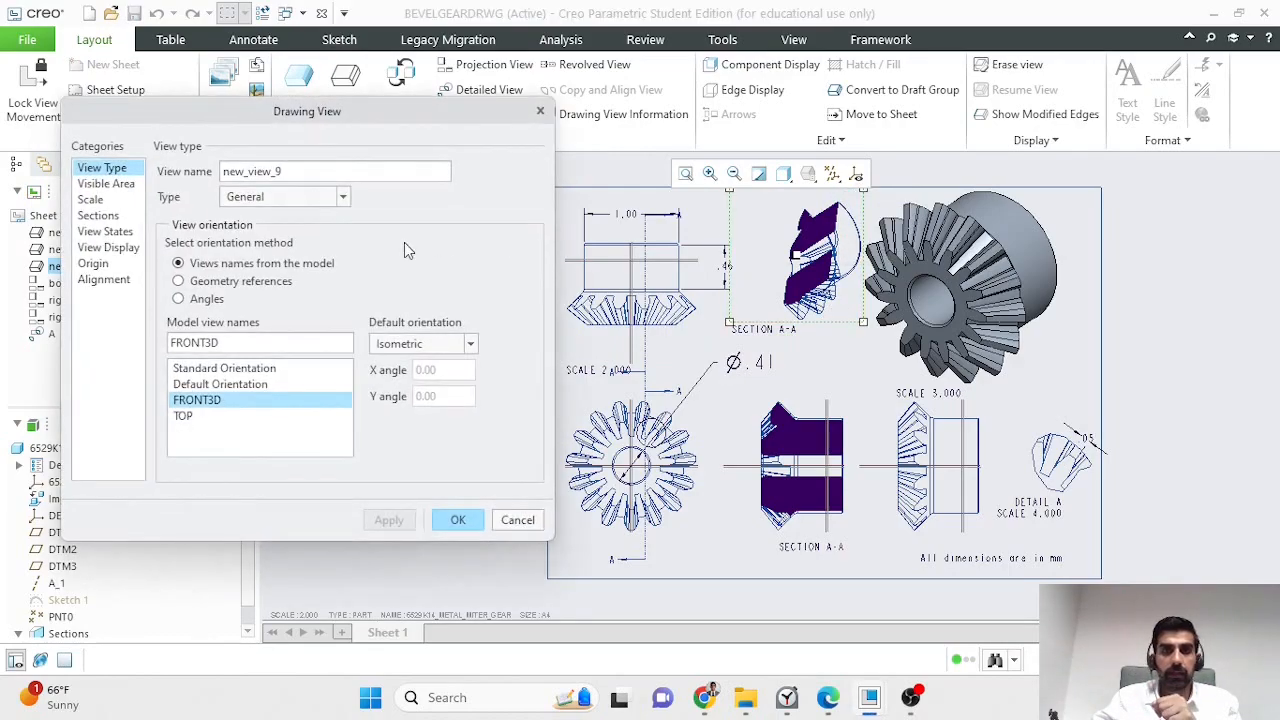
pyautogui.click(99, 218)
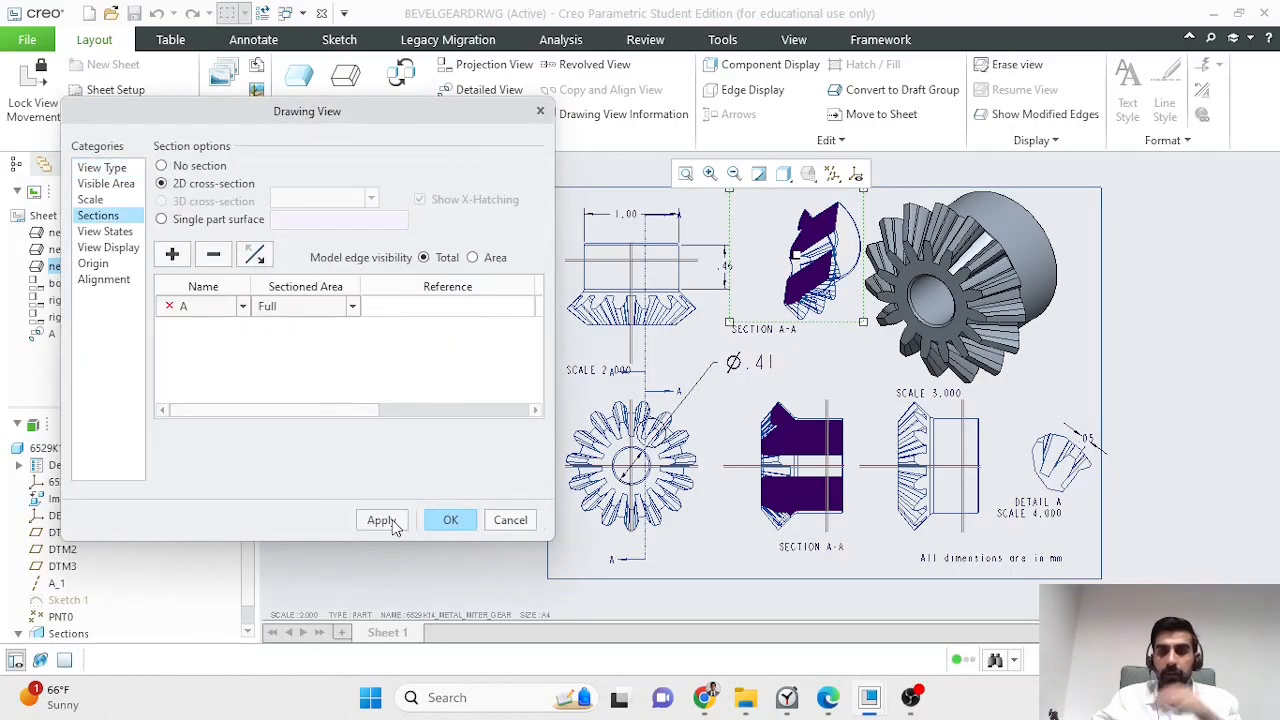
pyautogui.click(381, 520)
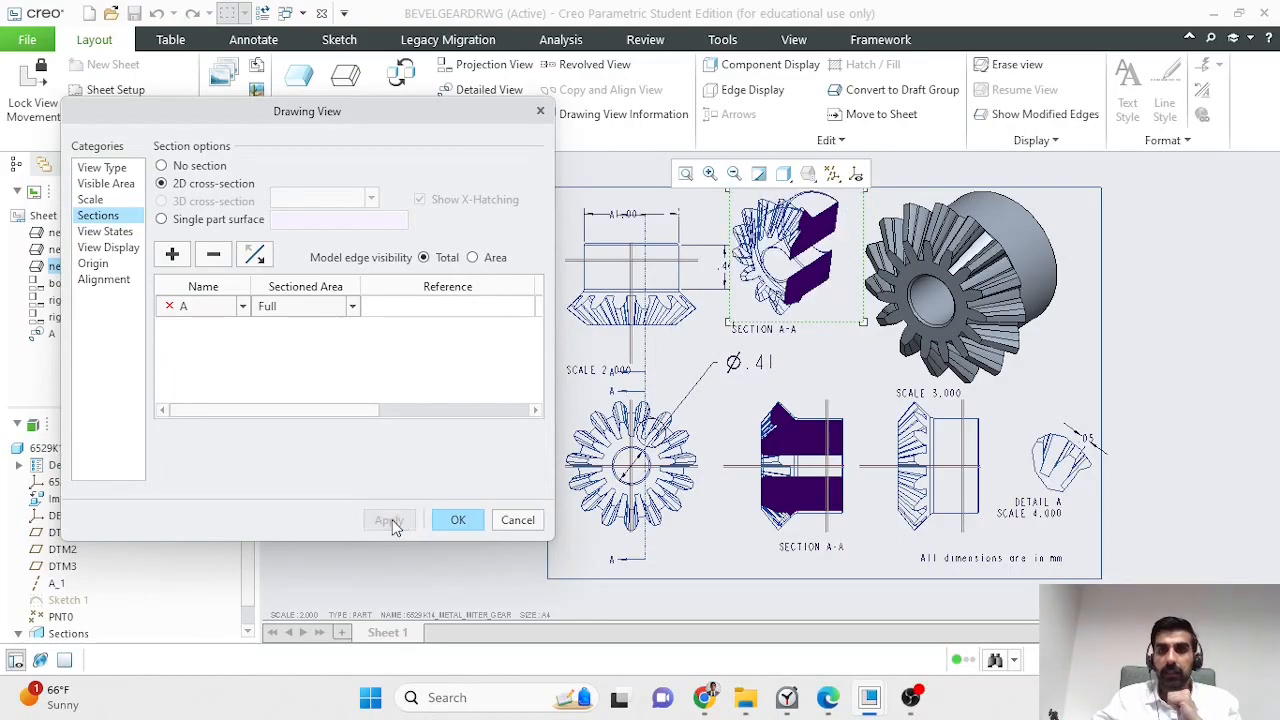
pyautogui.click(452, 520)
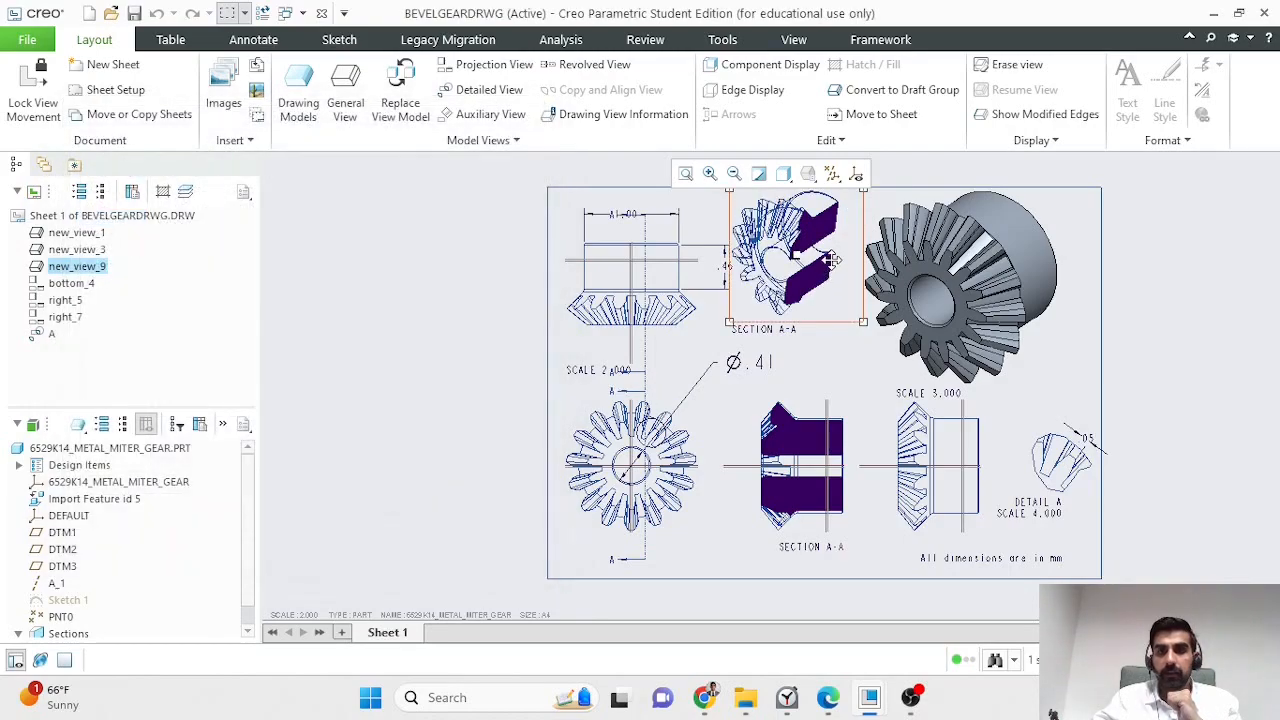
pyautogui.click(1165, 337)
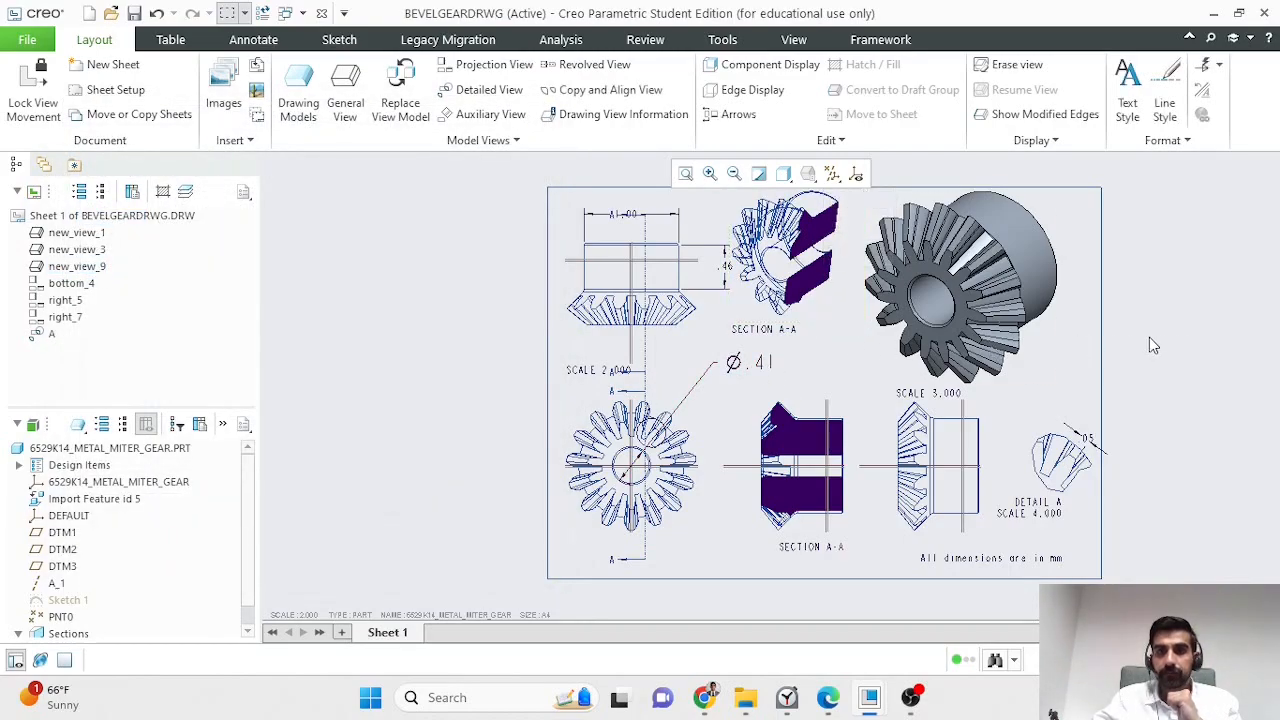
# Step: Move the 3D section view slightly downward on the sheet, between the top view and the shaded gear
pyautogui.doubleClick(800, 312)
pyautogui.middleClick(808, 320)
pyautogui.click(828, 325)
pyautogui.moveTo(828, 325); pyautogui.dragTo(829, 342)
pyautogui.click(1205, 343)
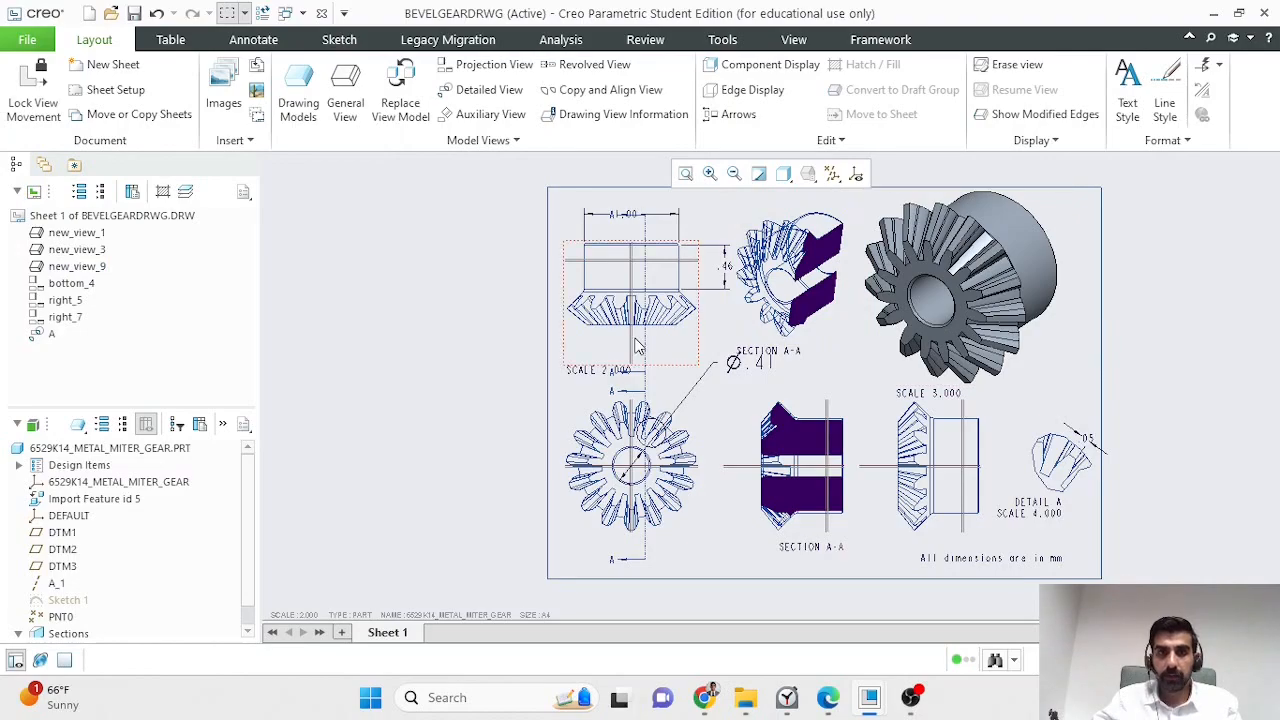
# Step: Remove the section A-A arrows from the toothed front view and the top view
pyautogui.click(617, 222)
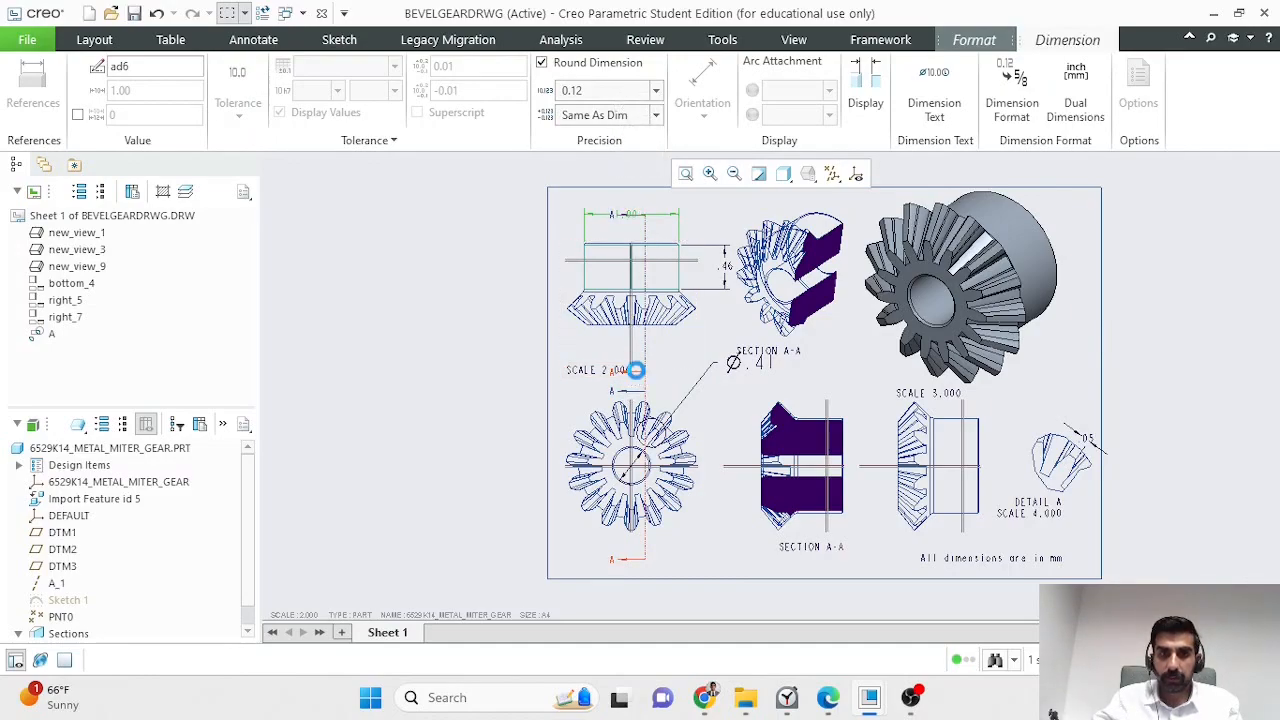
pyautogui.press('Escape')
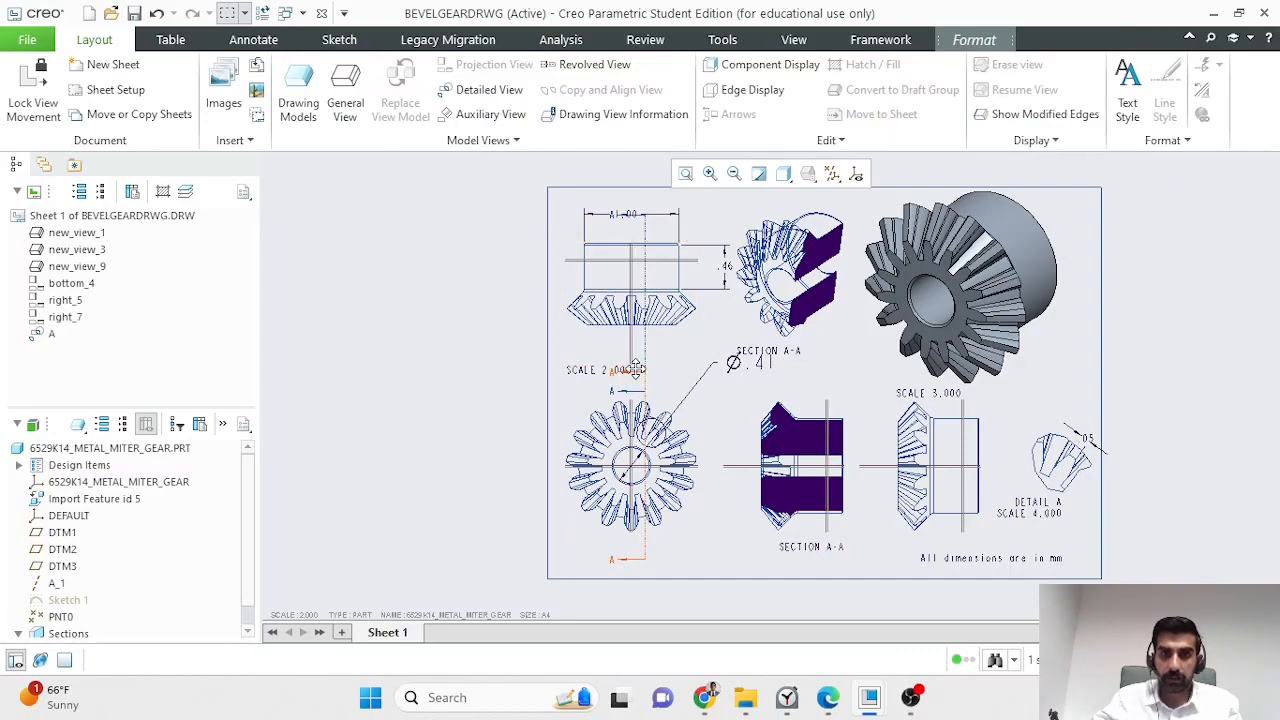
pyautogui.press('Escape')
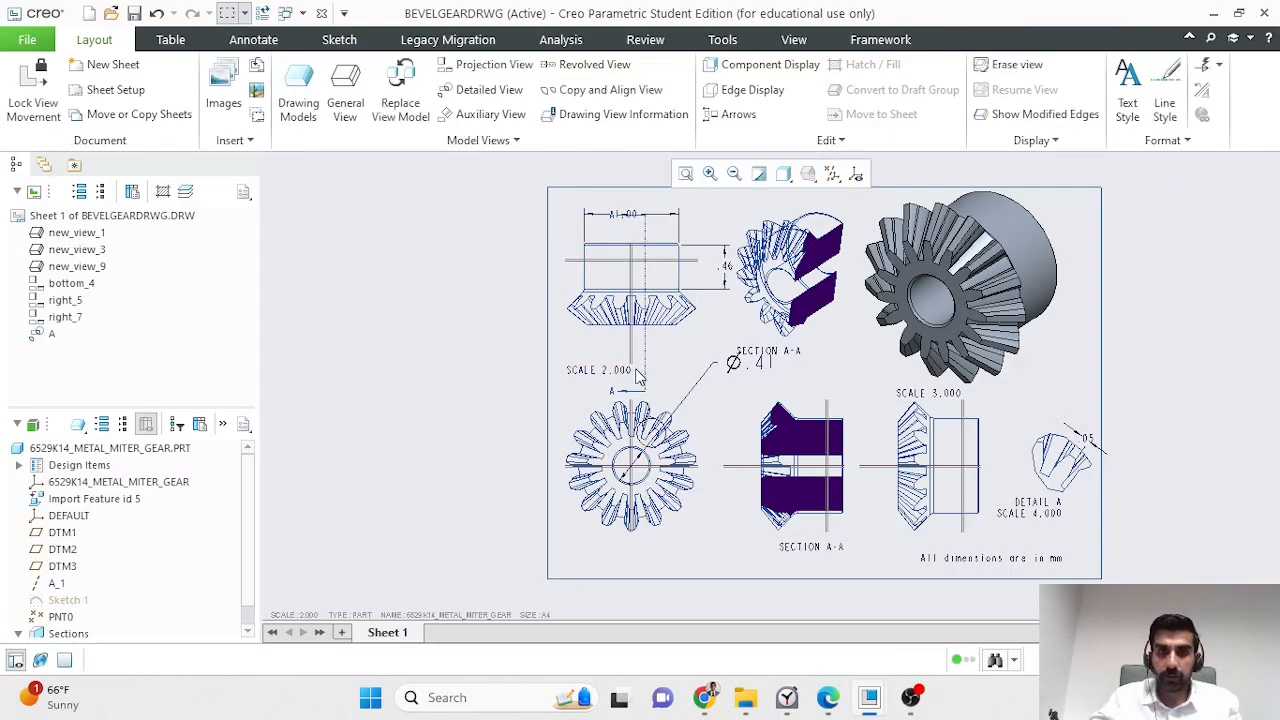
pyautogui.click(642, 386)
pyautogui.press('Escape')
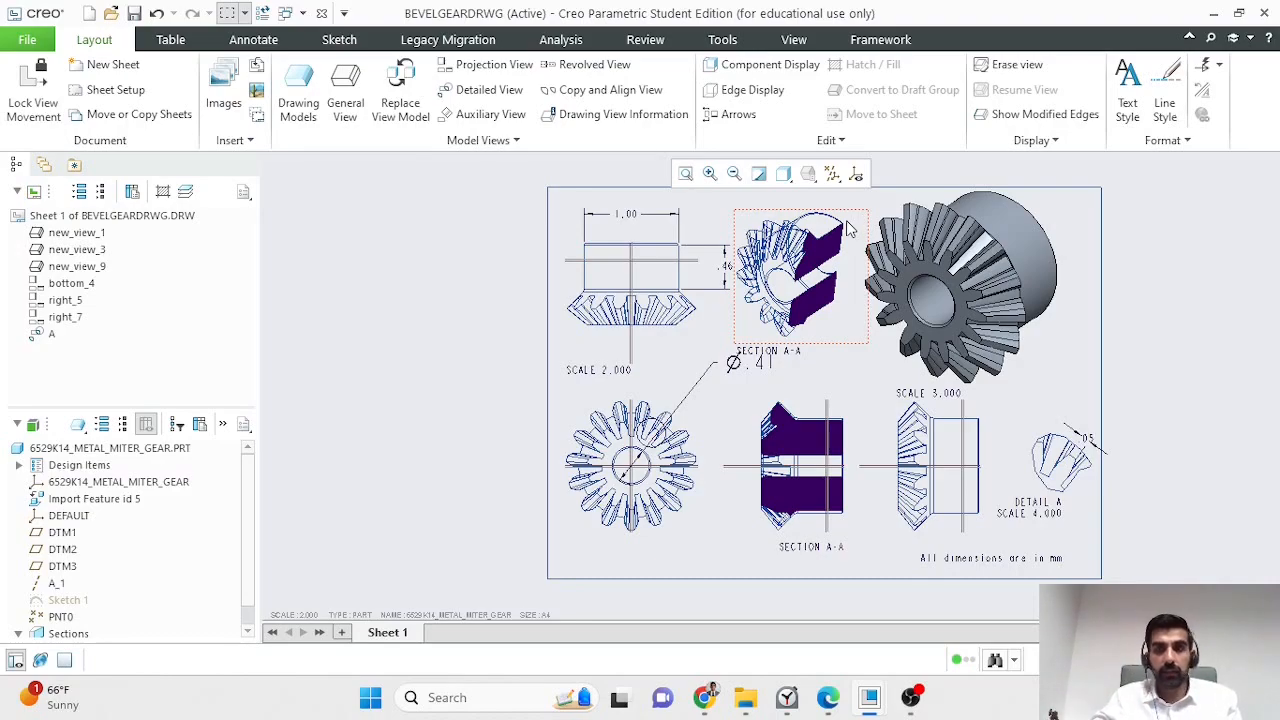
# Step: Save a copy of the drawing in PDF format, accepting the Current Profile export settings
pyautogui.click(24, 41)
pyautogui.moveTo(50, 180)
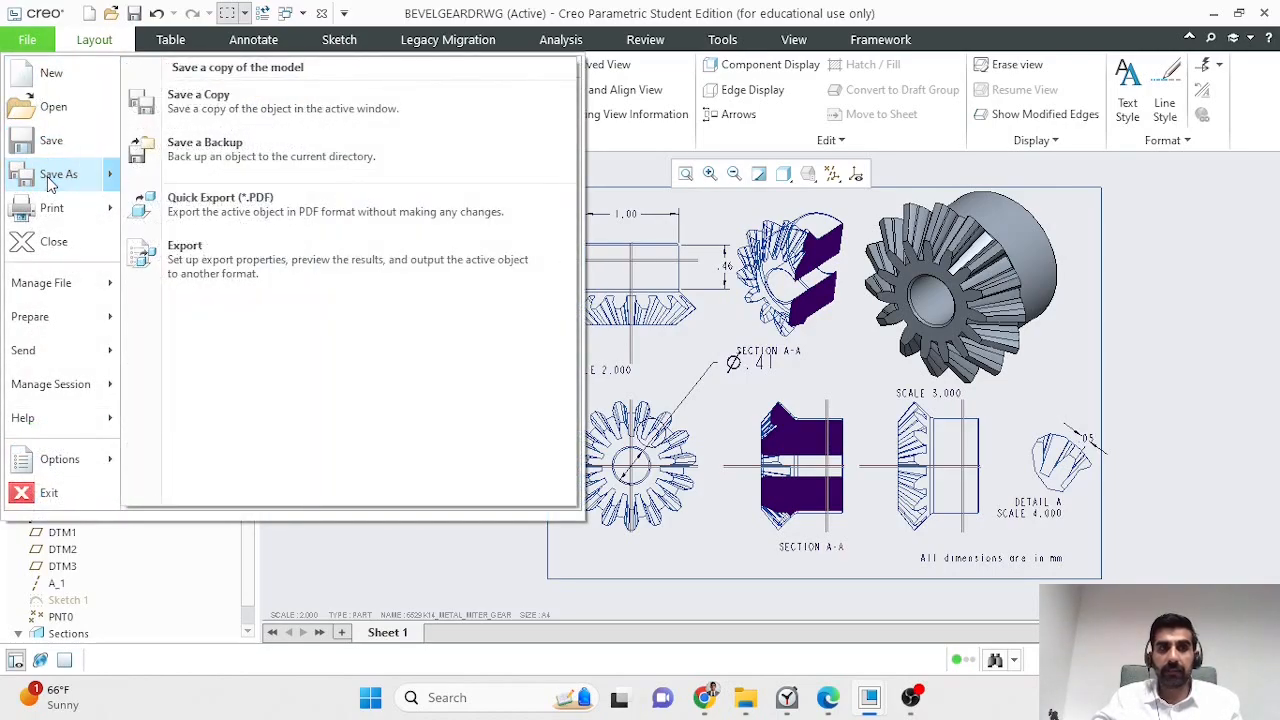
pyautogui.click(50, 178)
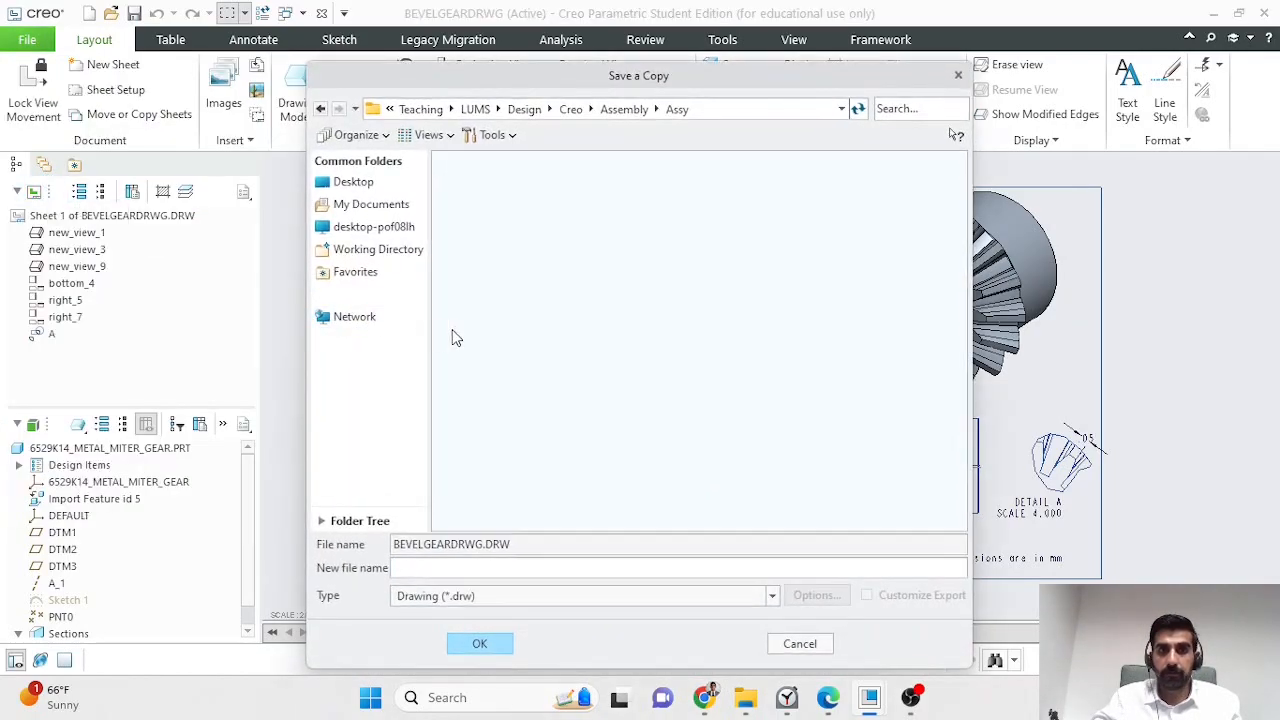
pyautogui.click(507, 596)
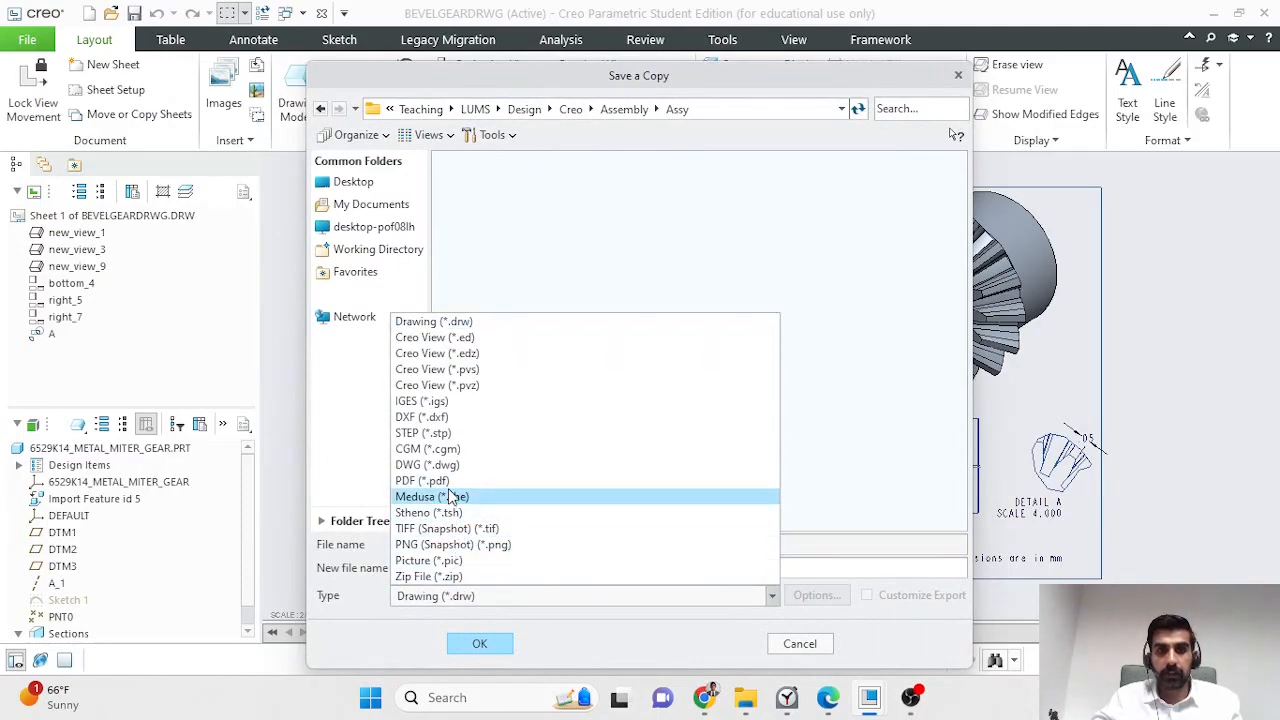
pyautogui.click(424, 480)
pyautogui.click(480, 645)
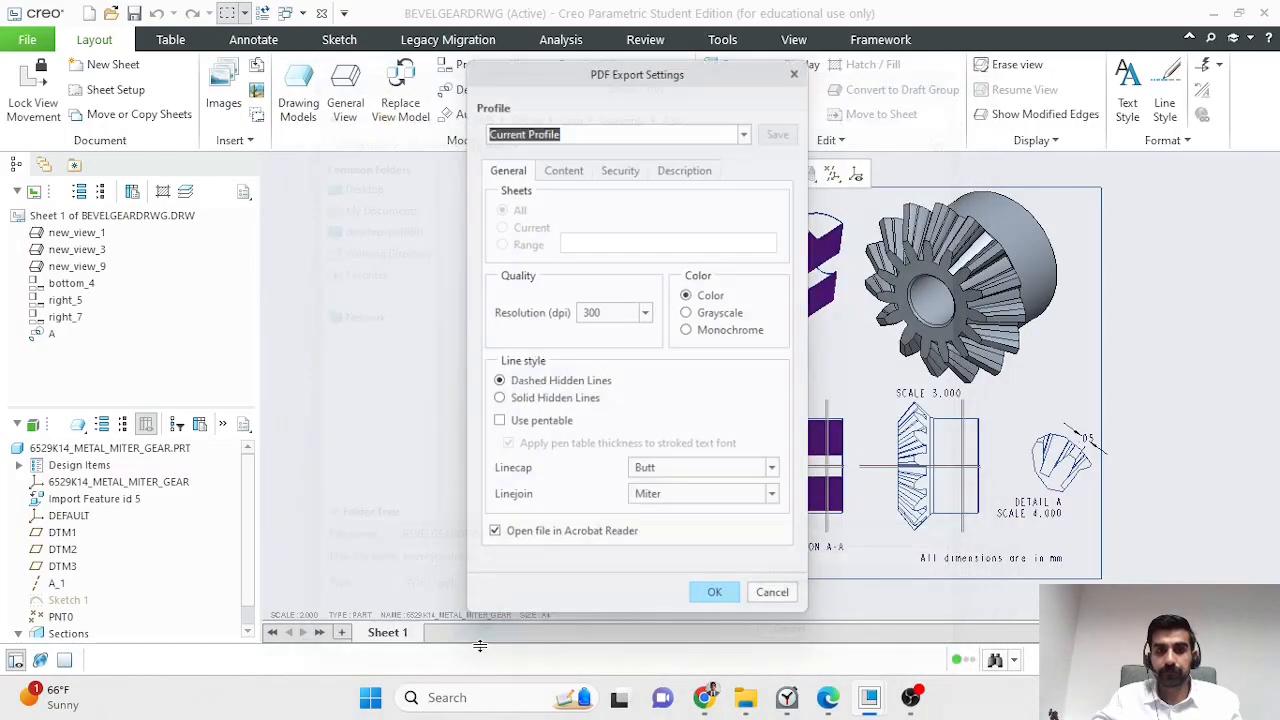
pyautogui.click(718, 604)
pyautogui.moveTo(746, 697)
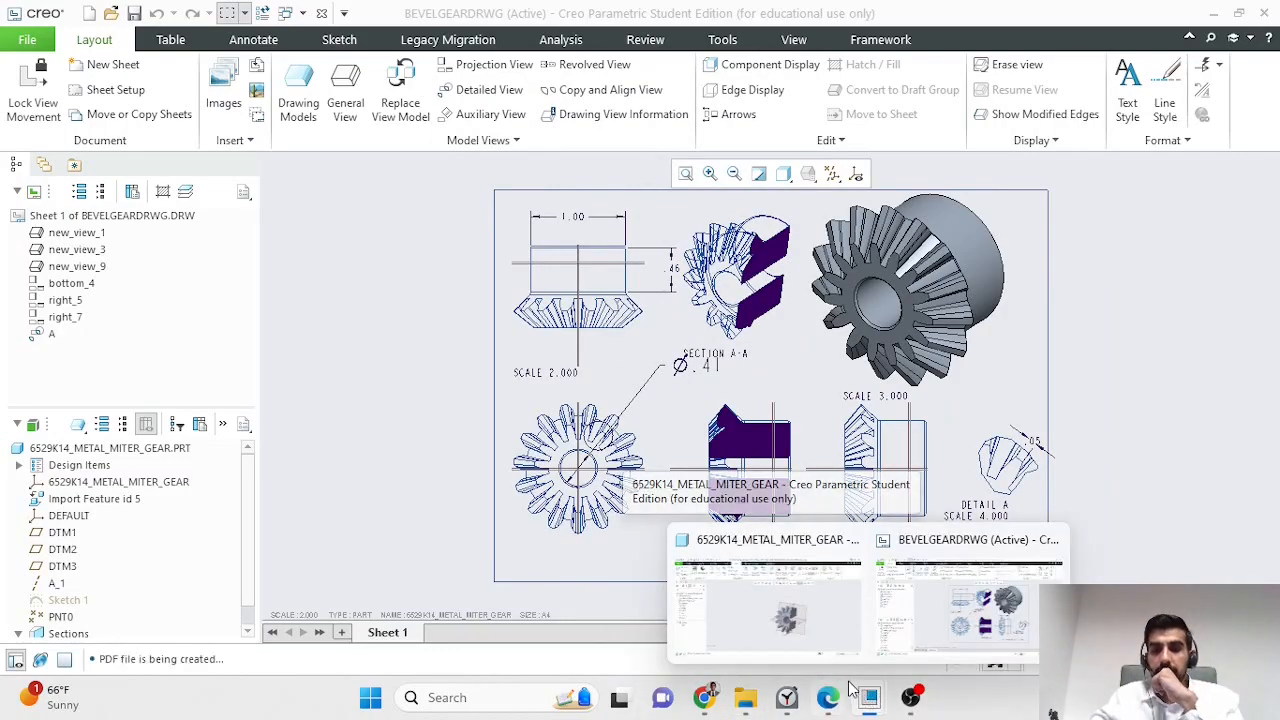
# Step: Review the exported bevelgeardrwg.pdf in the PDF viewer and compare its shaded and section views with the drawing
pyautogui.moveTo(833, 697)
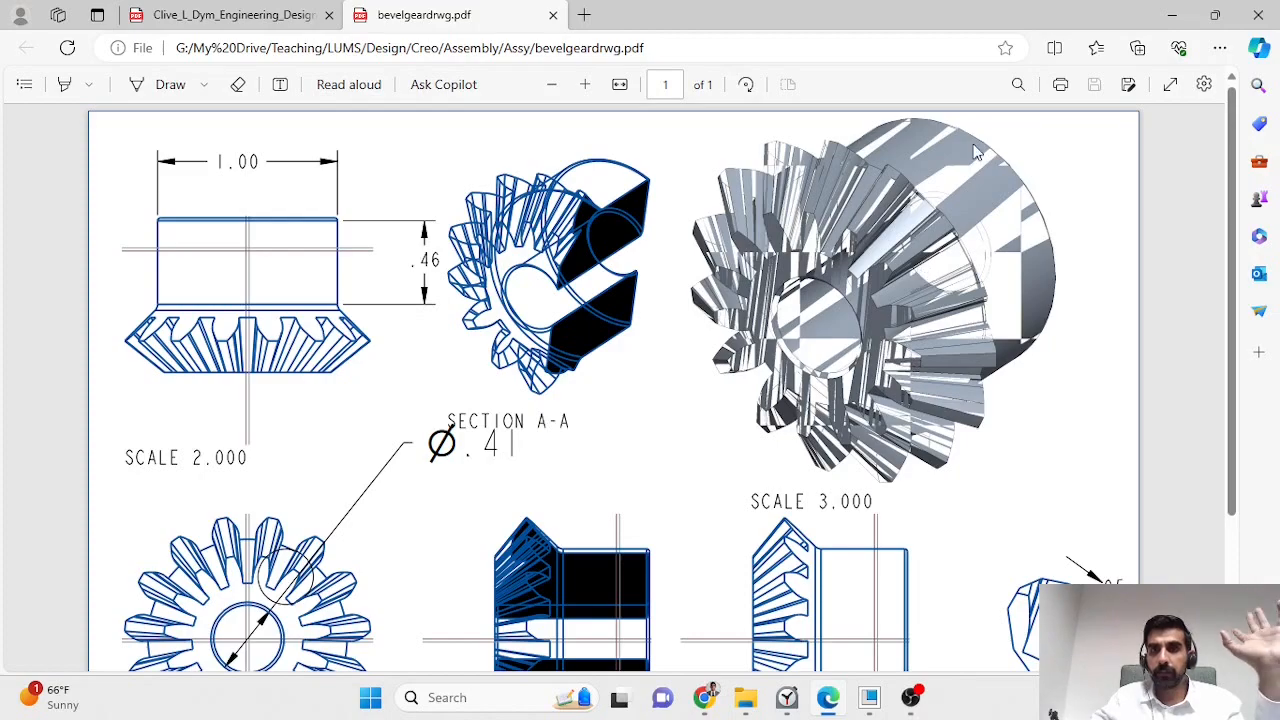
pyautogui.click(1172, 14)
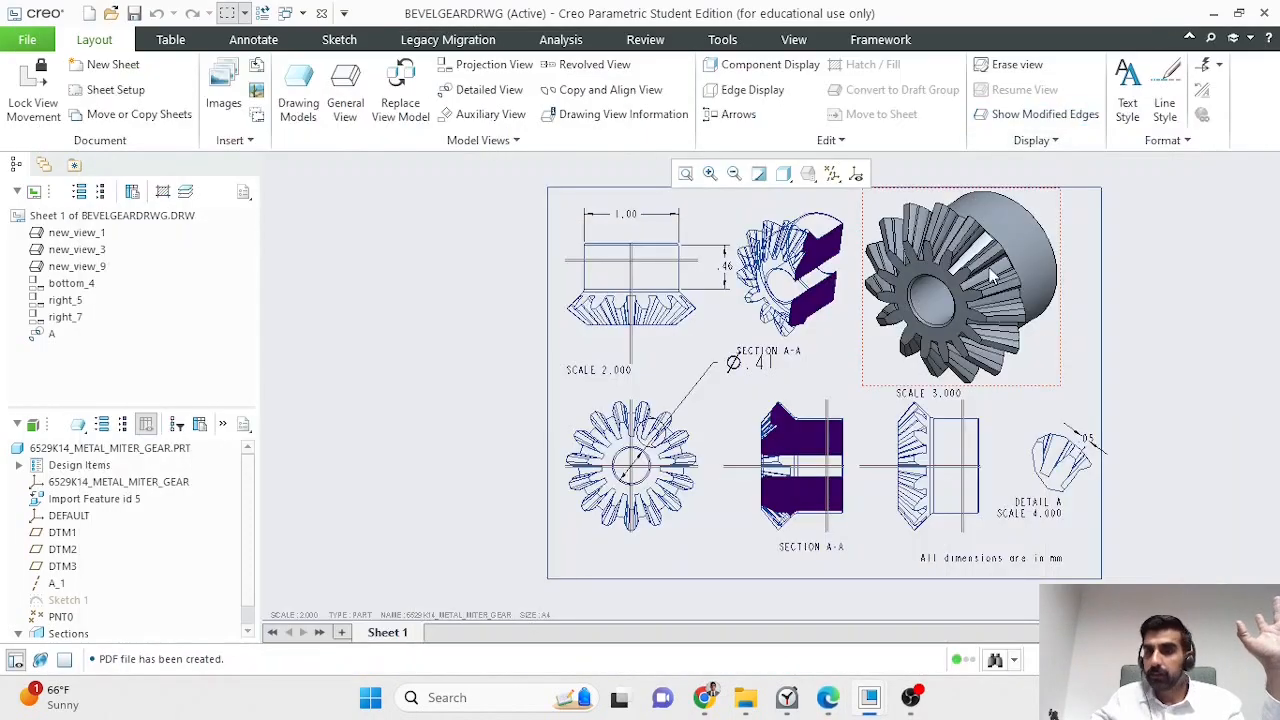
pyautogui.click(1010, 270)
pyautogui.click(1130, 328)
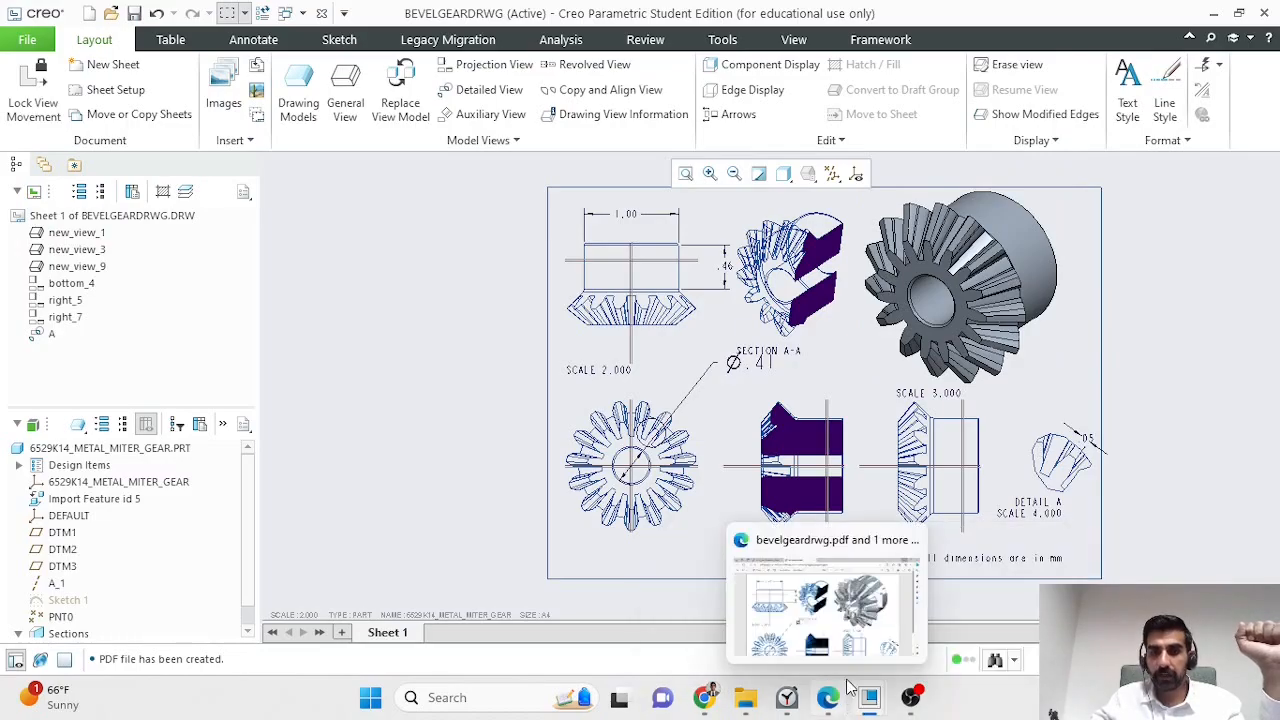
pyautogui.click(870, 621)
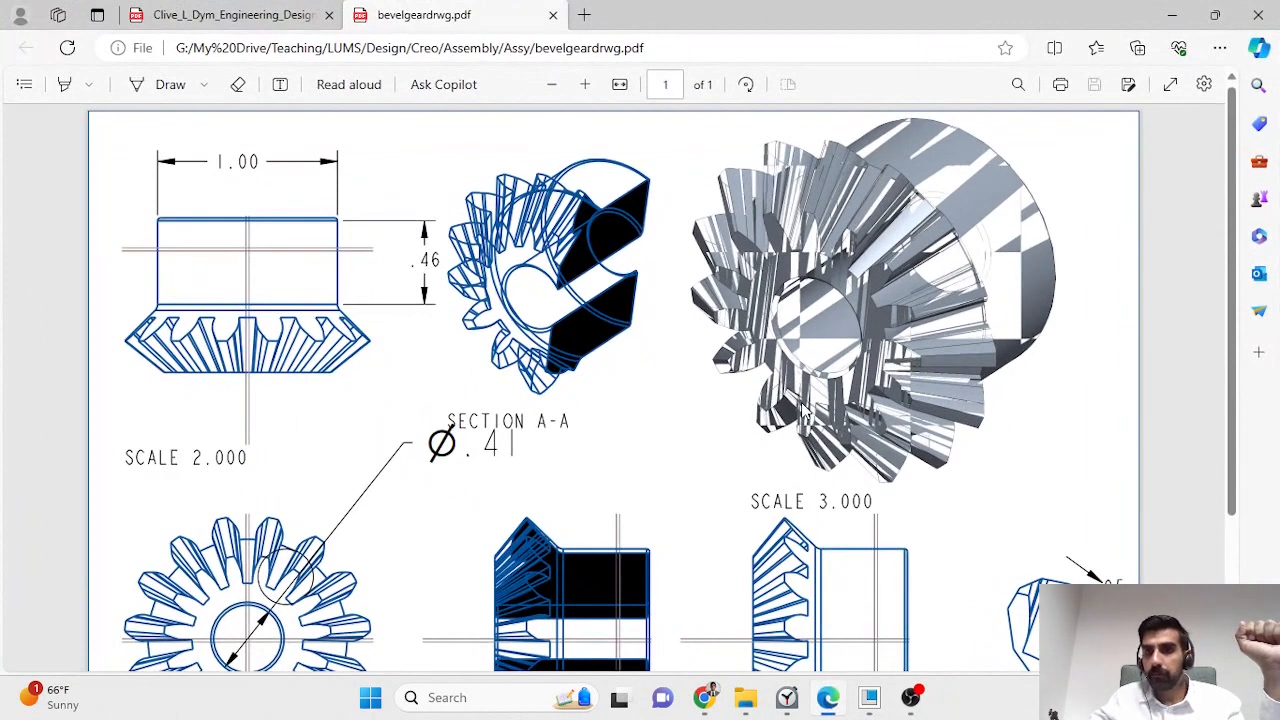
pyautogui.scroll(-3, 800, 410)
pyautogui.scroll(3, 851, 340)
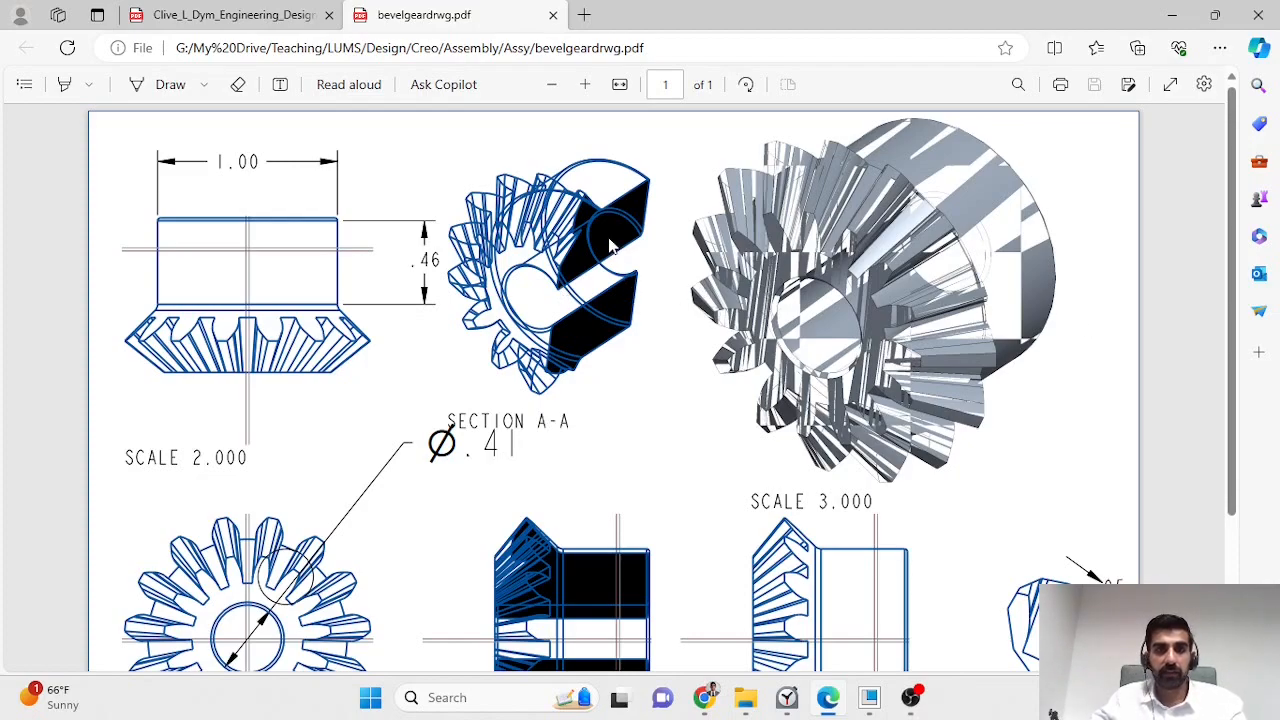
pyautogui.click(1172, 15)
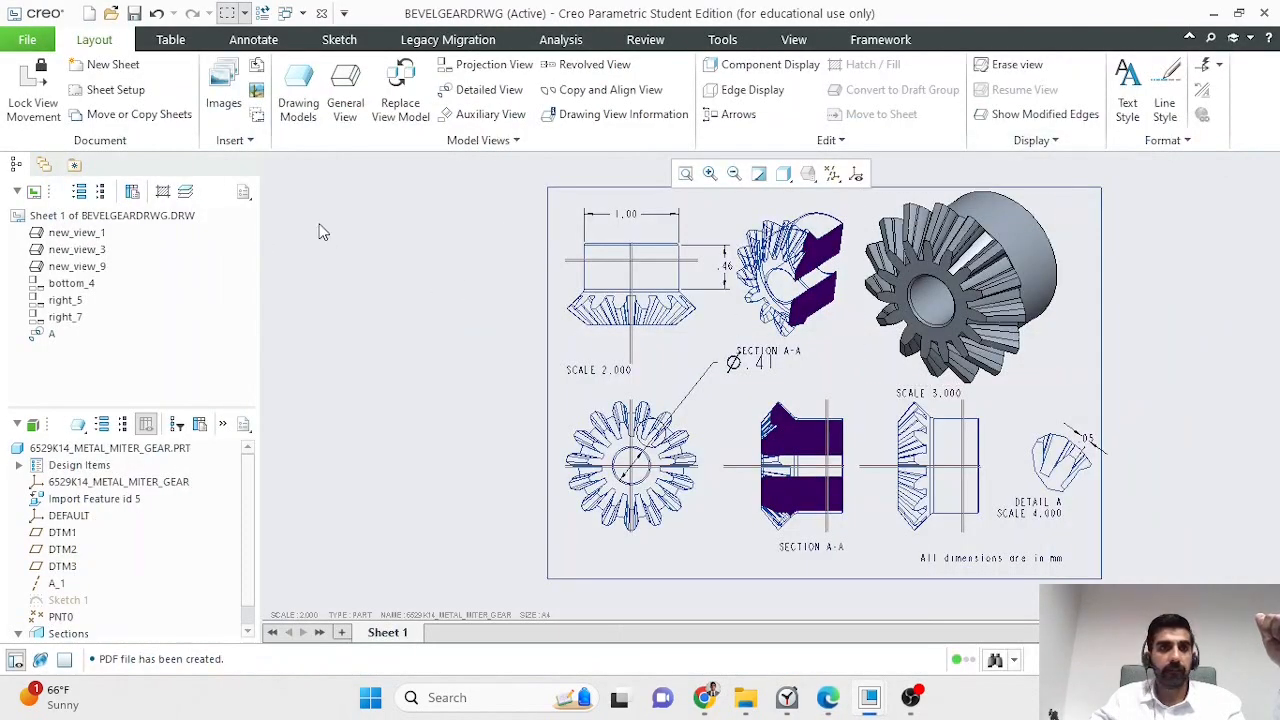
# Step: Save the BEVELGEARDRWG drawing in the Assy folder and close both the drawing and the miter gear part
pyautogui.hotkey('ctrl', 's')
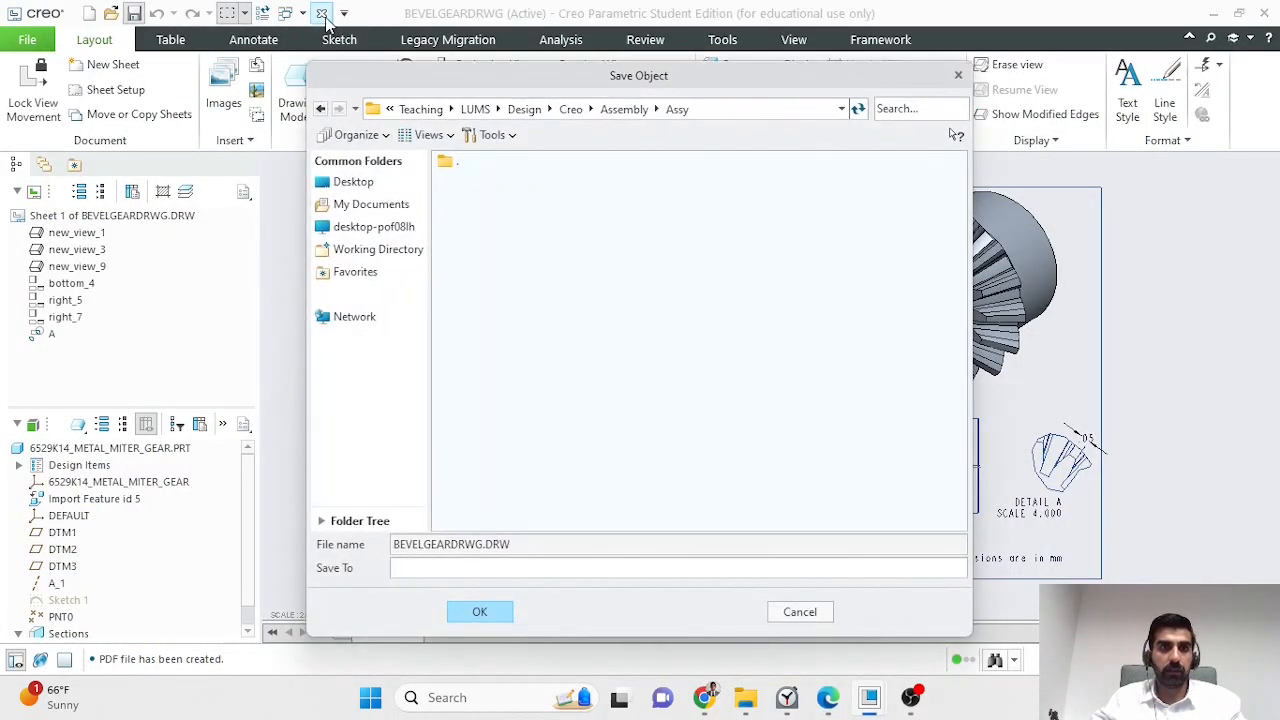
pyautogui.click(480, 612)
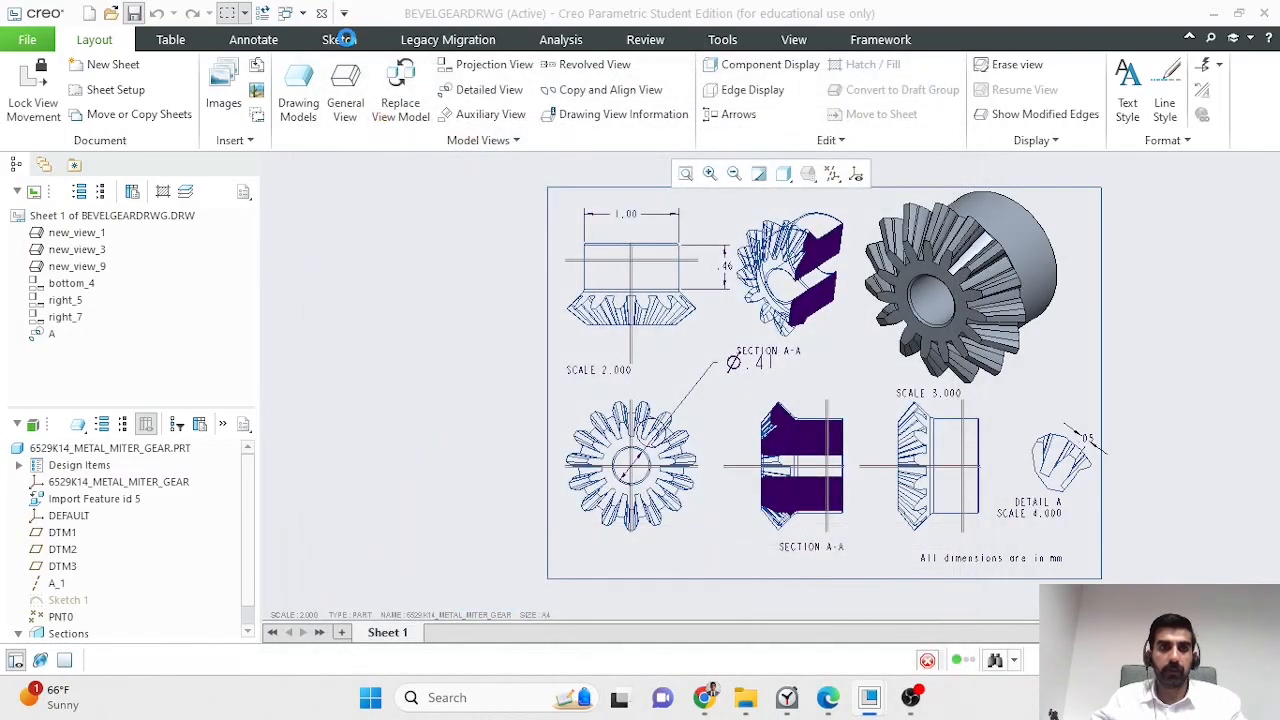
pyautogui.click(323, 13)
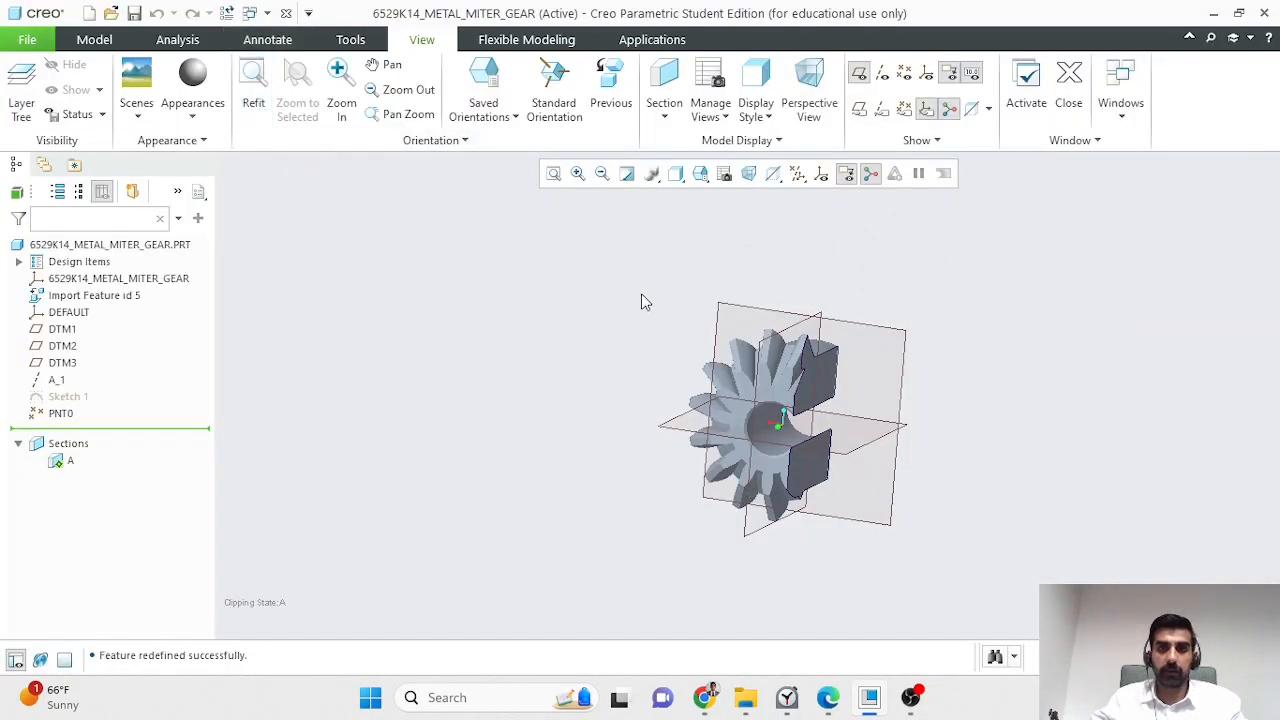
pyautogui.click(285, 14)
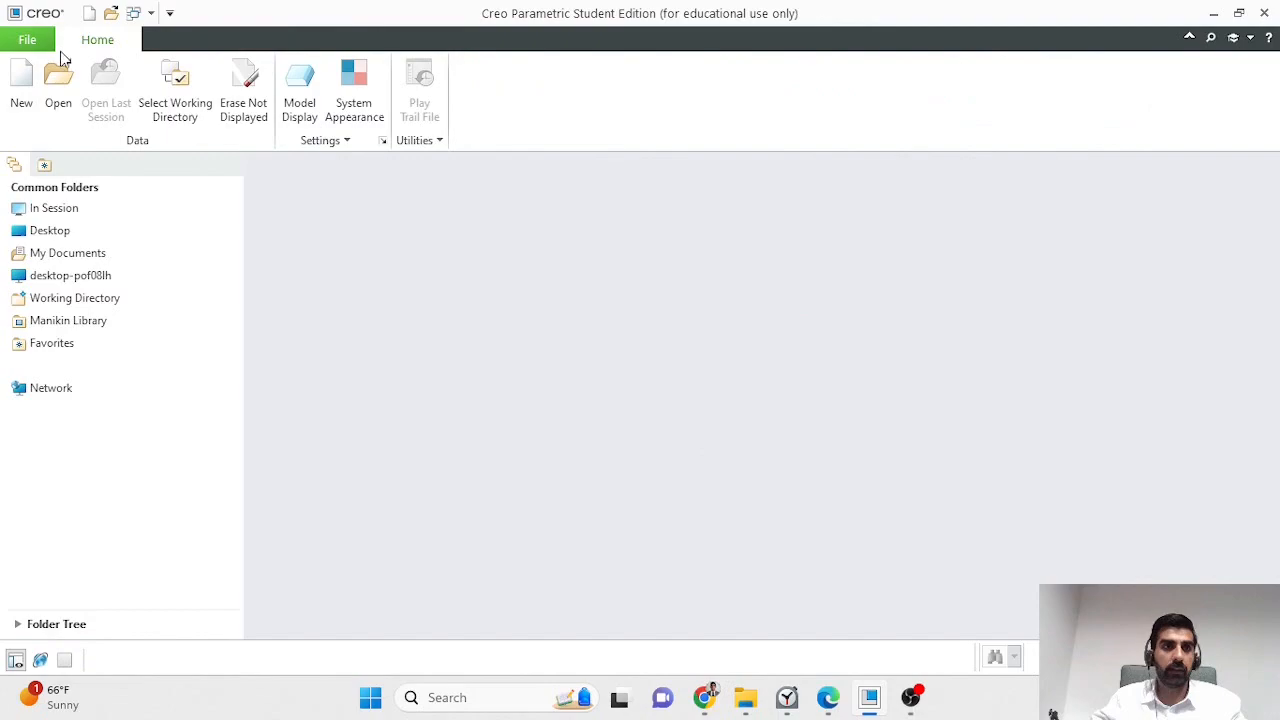
# Step: Open the gears.asm assembly from the Assy folder
pyautogui.click(58, 85)
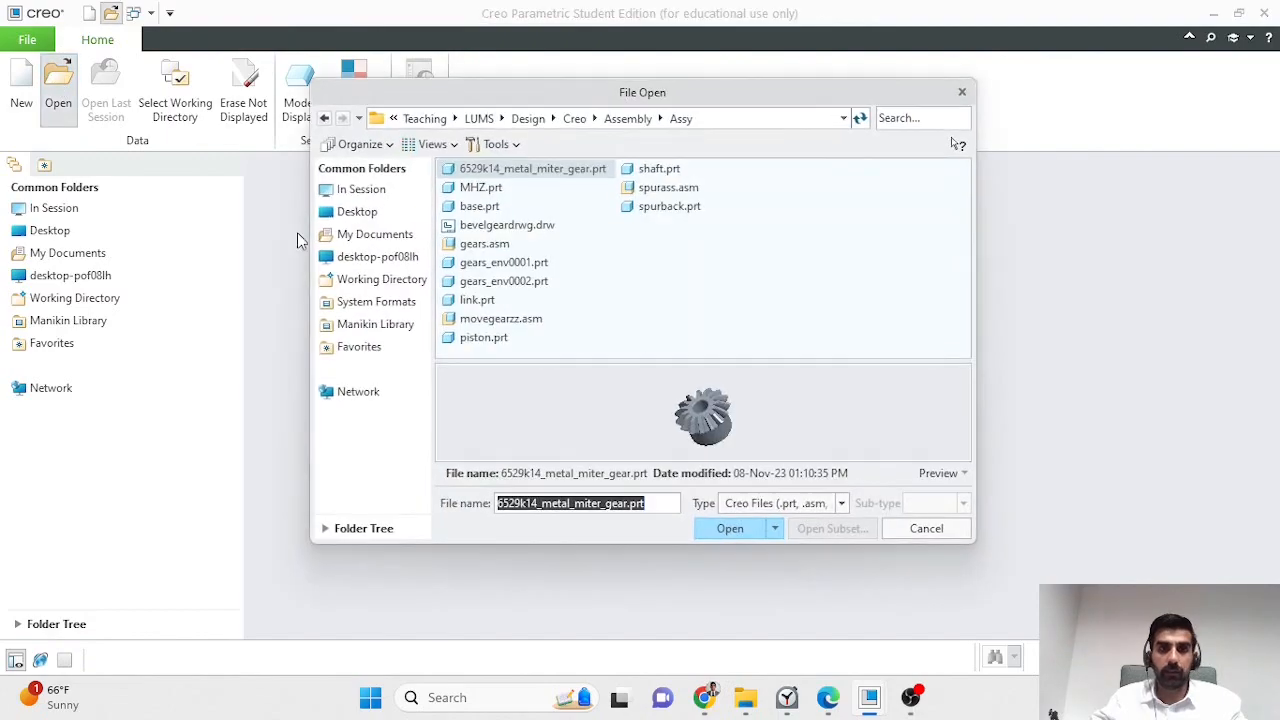
pyautogui.click(490, 246)
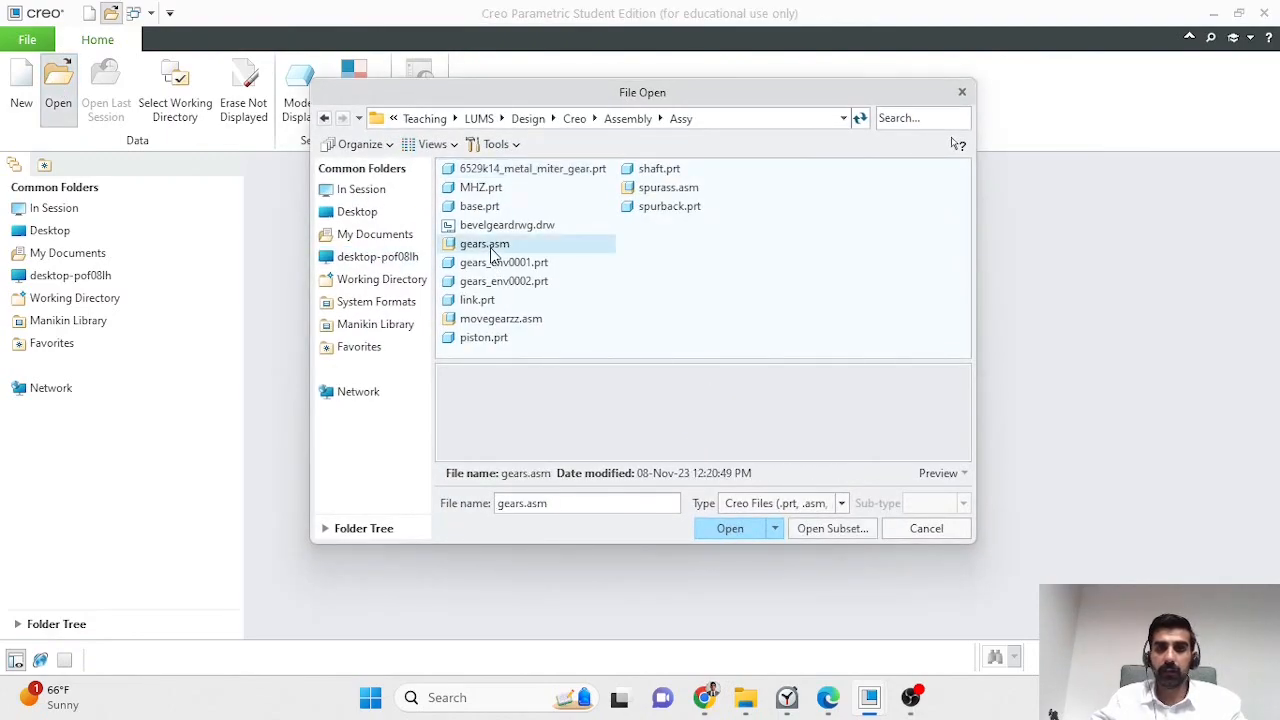
pyautogui.click(738, 530)
pyautogui.moveTo(980, 394); pyautogui.dragTo(1089, 375, button='middle')
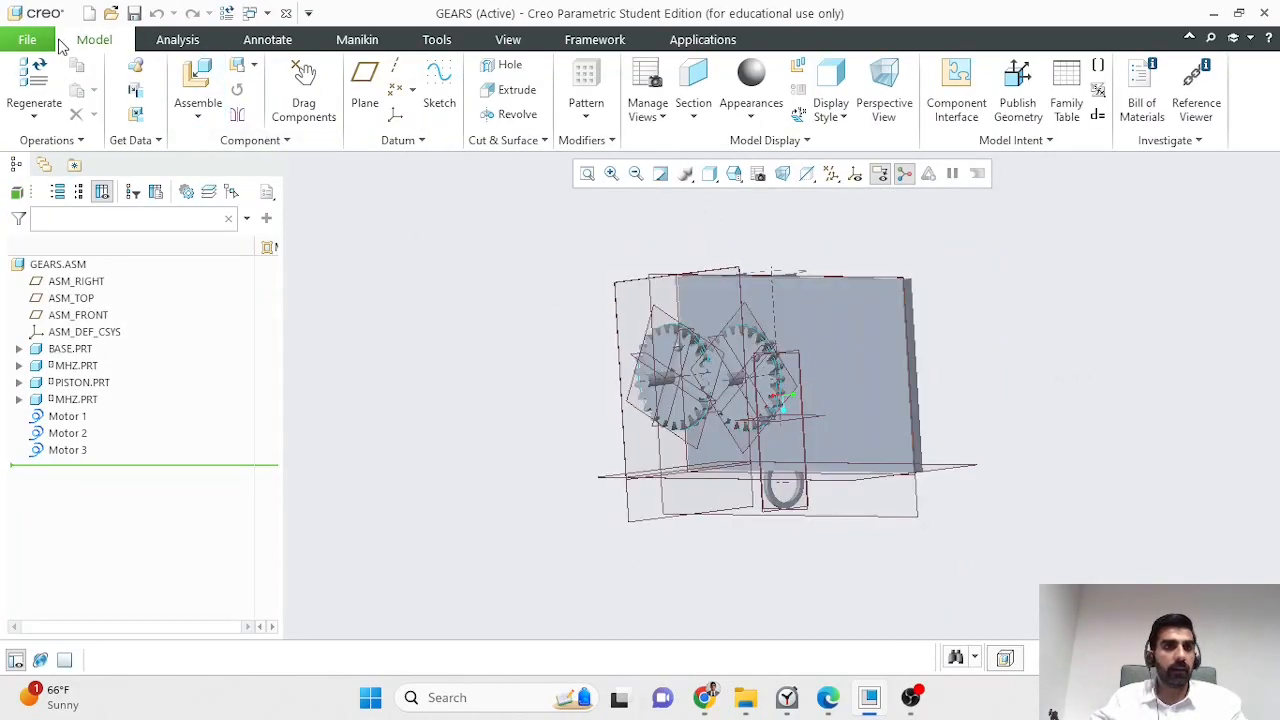
# Step: Create a new A4 drawing named drw0001 of the gears assembly without using the default template
pyautogui.click(28, 40)
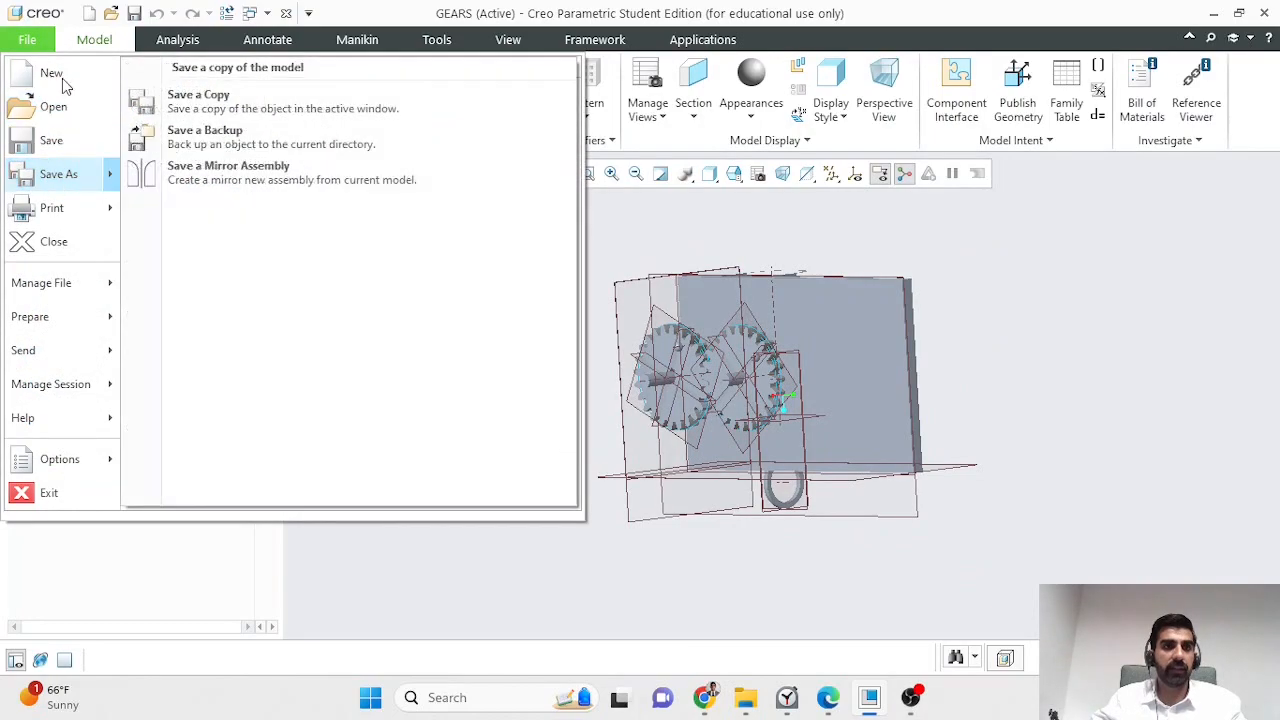
pyautogui.click(80, 80)
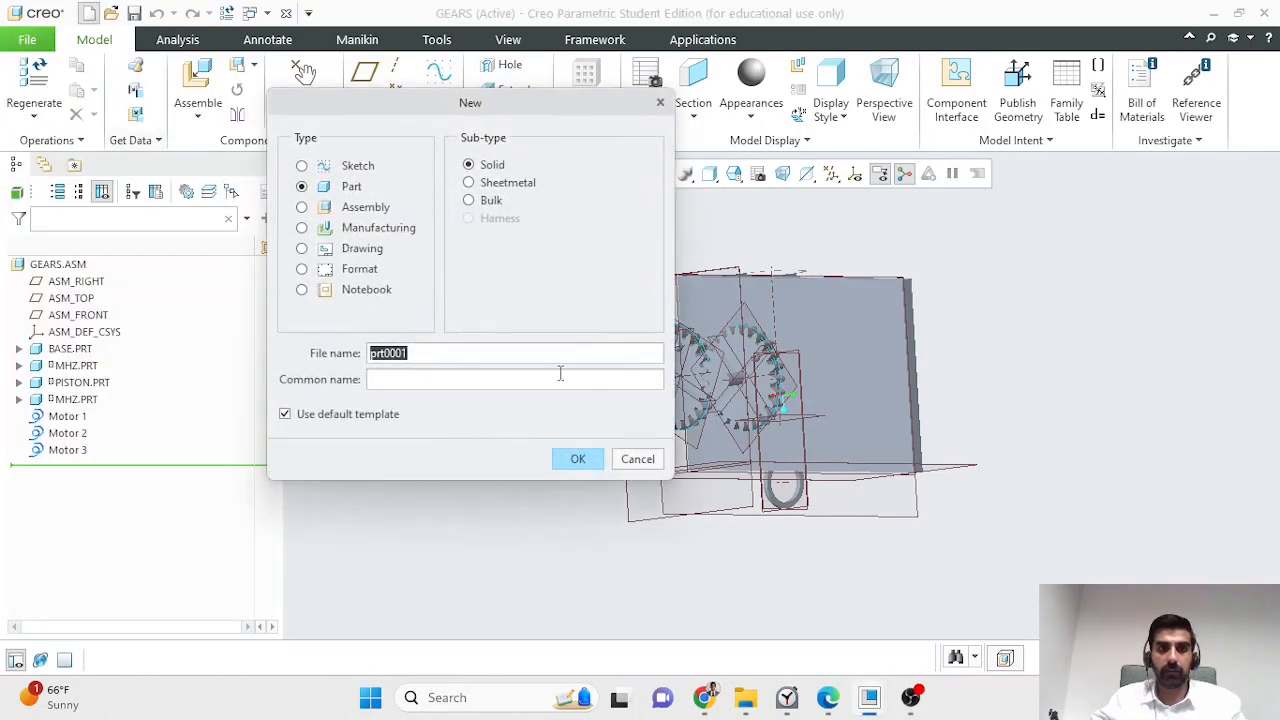
pyautogui.click(301, 248)
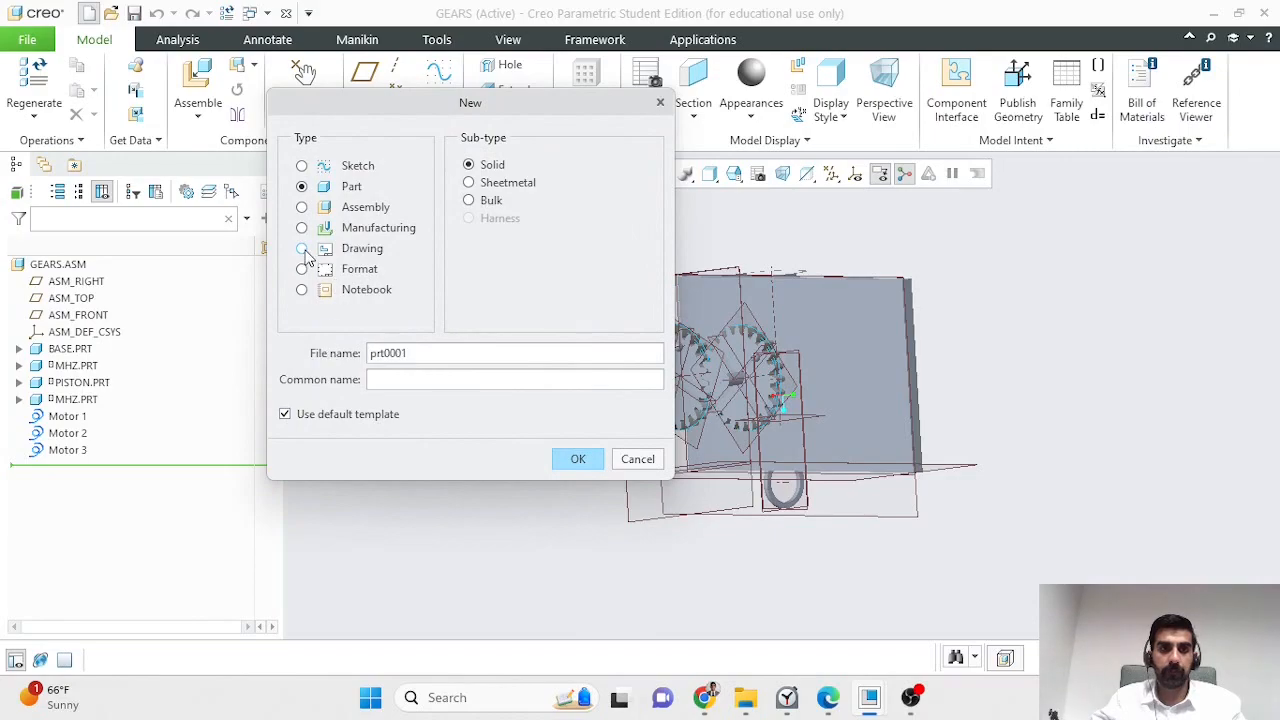
pyautogui.click(285, 414)
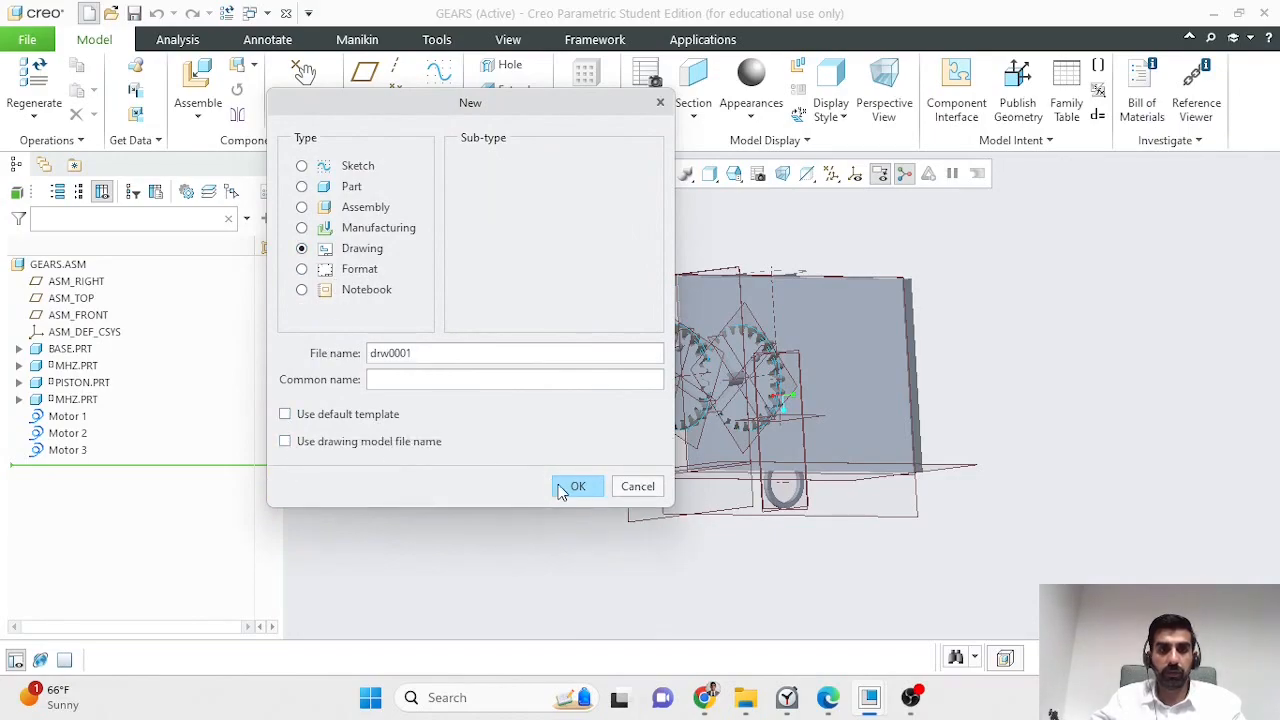
pyautogui.click(562, 490)
pyautogui.click(459, 527)
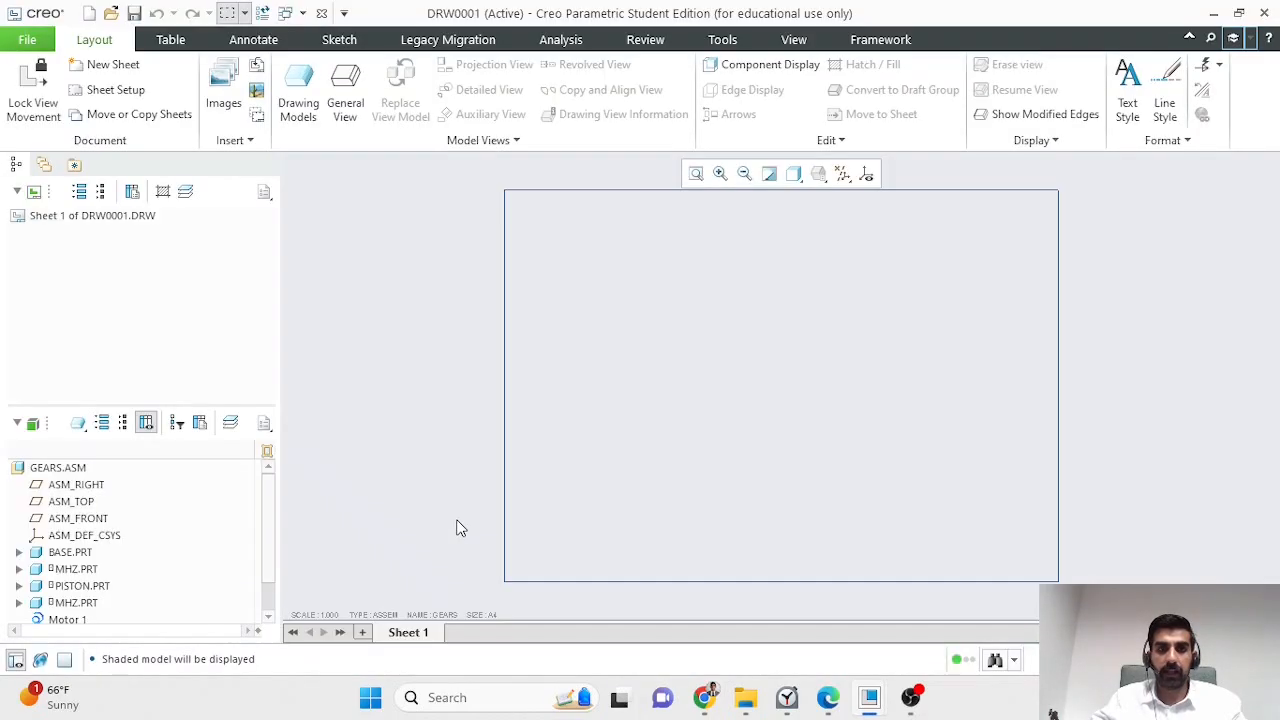
# Step: Place a general view of the assembly in the sheet's upper-right area with No Combined State, turning off further combined-state prompts
pyautogui.click(350, 110)
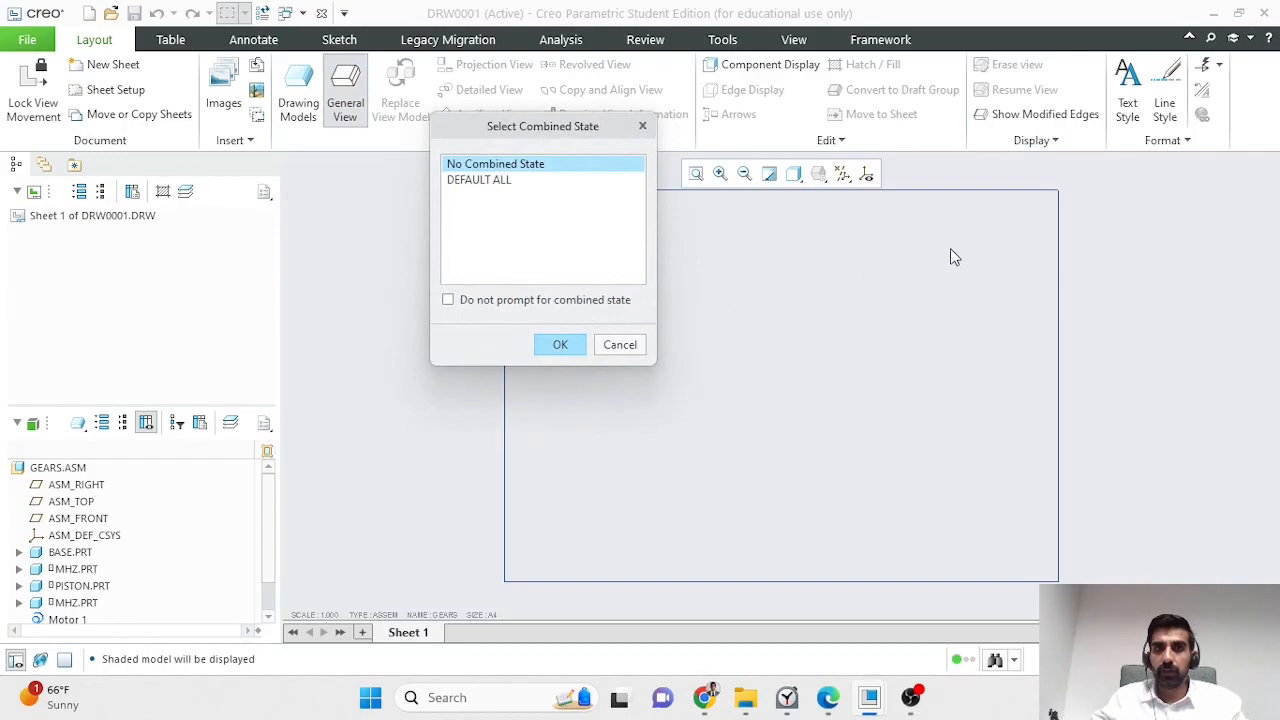
pyautogui.click(595, 301)
pyautogui.click(560, 344)
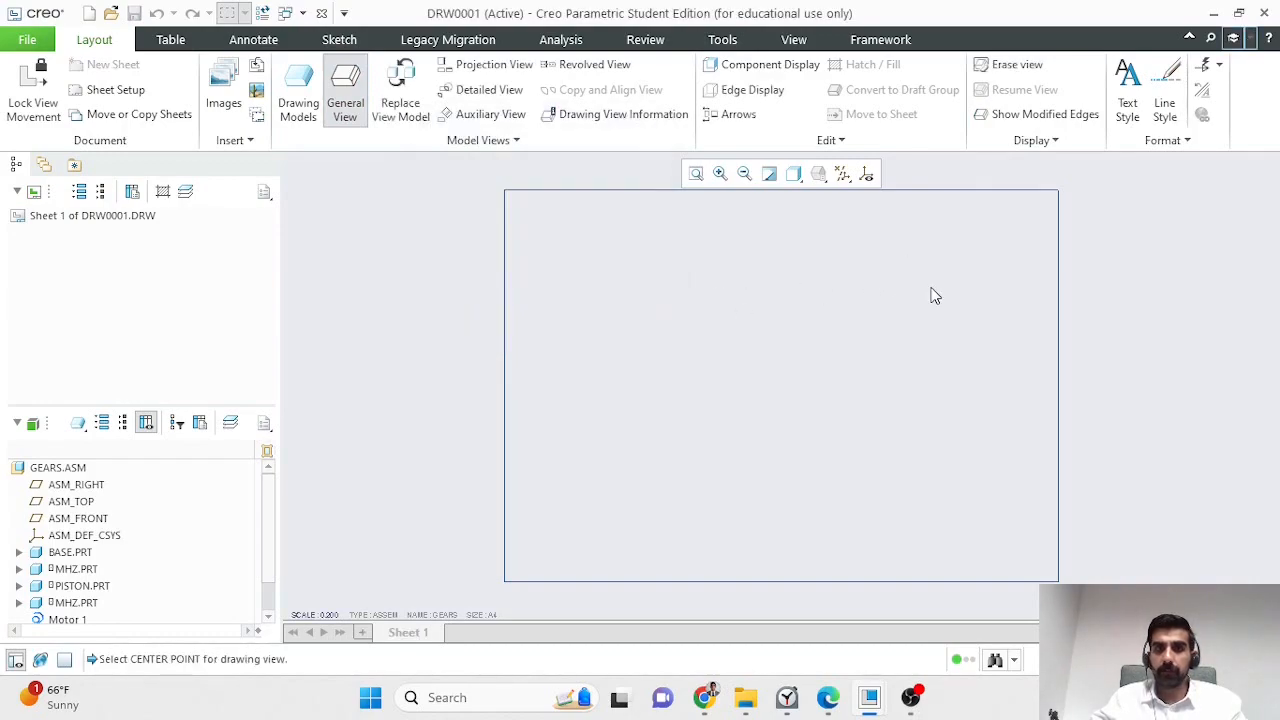
pyautogui.click(930, 290)
# Step: Try the saved VIEW0001 orientation on the new assembly view
pyautogui.scroll(-1, 190, 448)
pyautogui.click(209, 447)
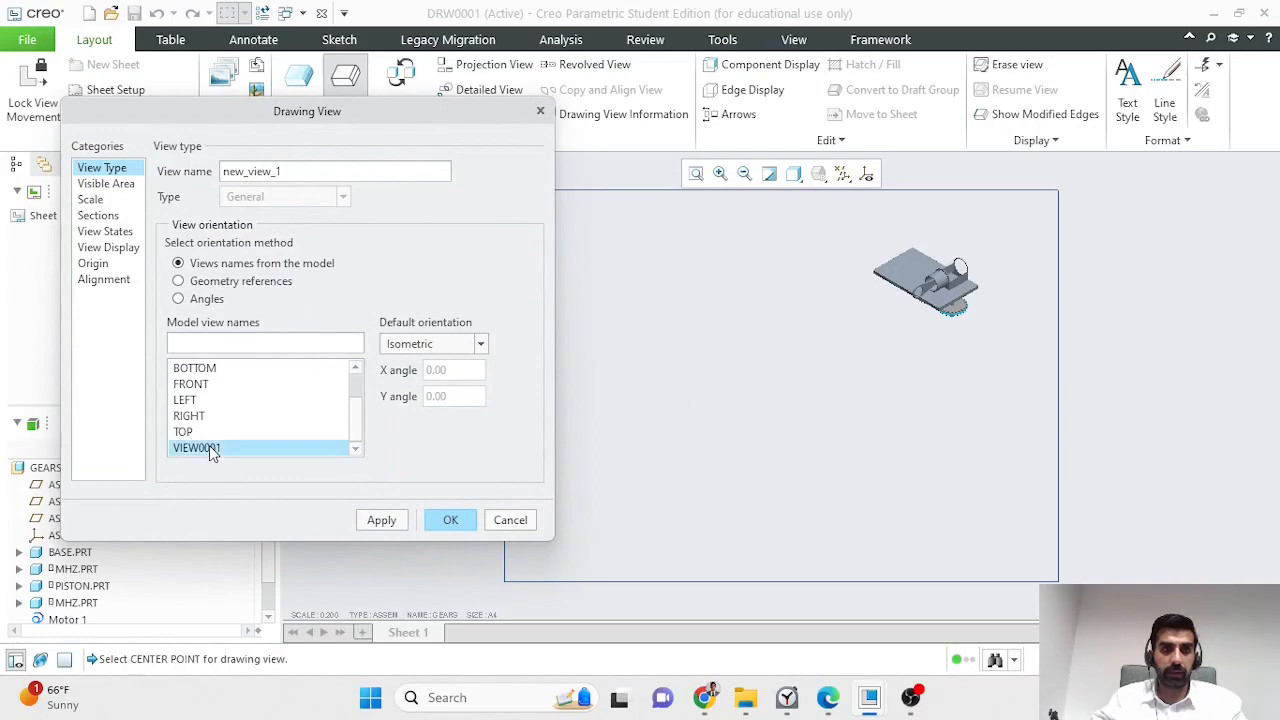
pyautogui.click(380, 520)
pyautogui.scroll(1, 200, 418)
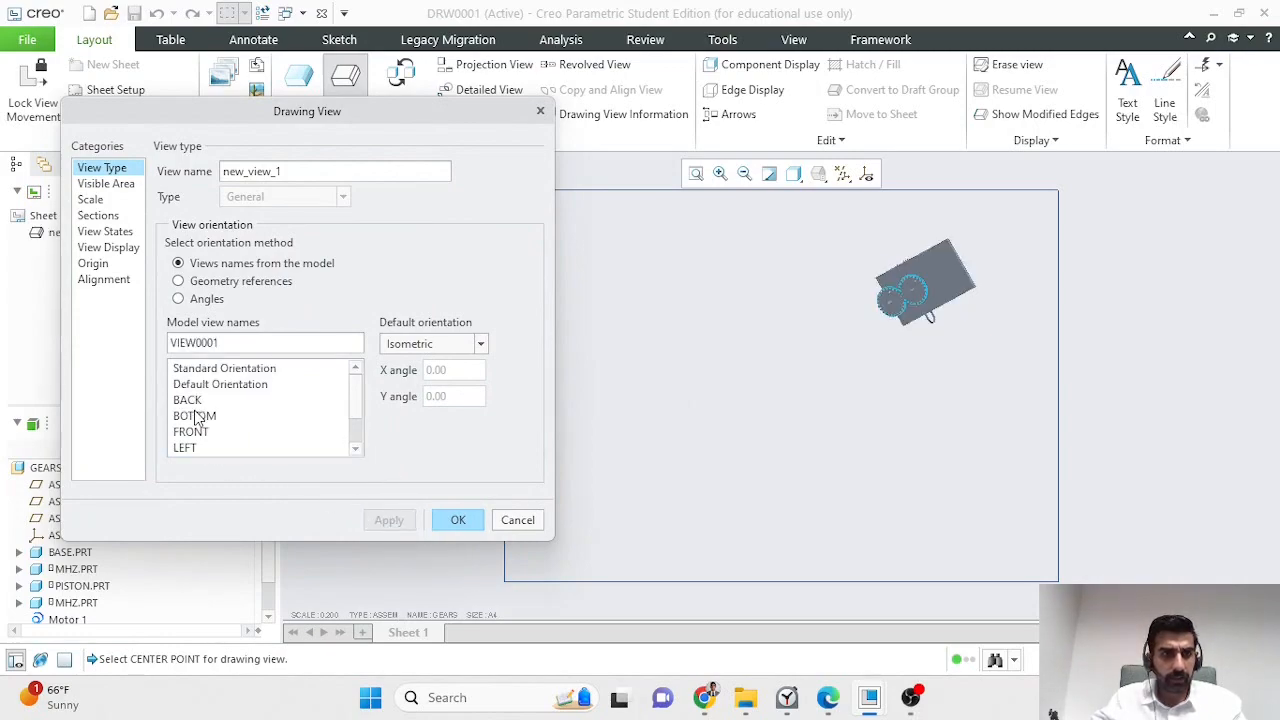
# Step: Apply the Default Orientation to the assembly view and accept its properties
pyautogui.click(208, 386)
pyautogui.click(382, 518)
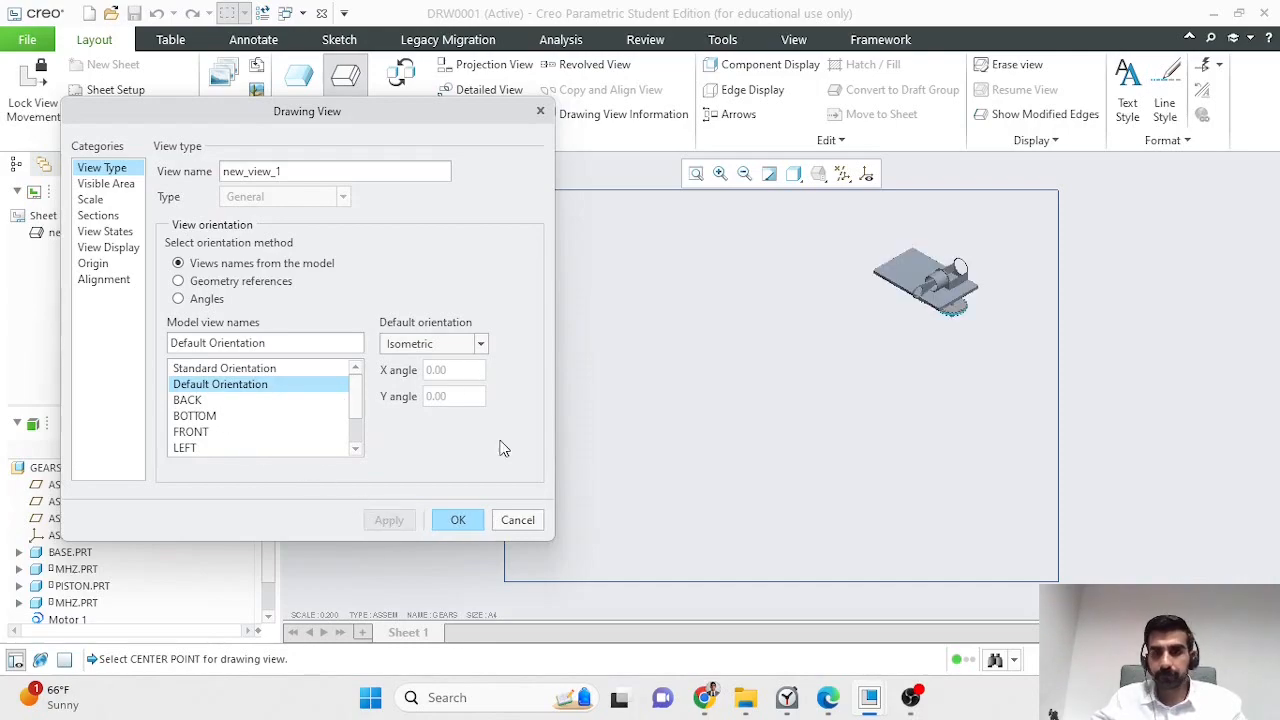
pyautogui.click(457, 519)
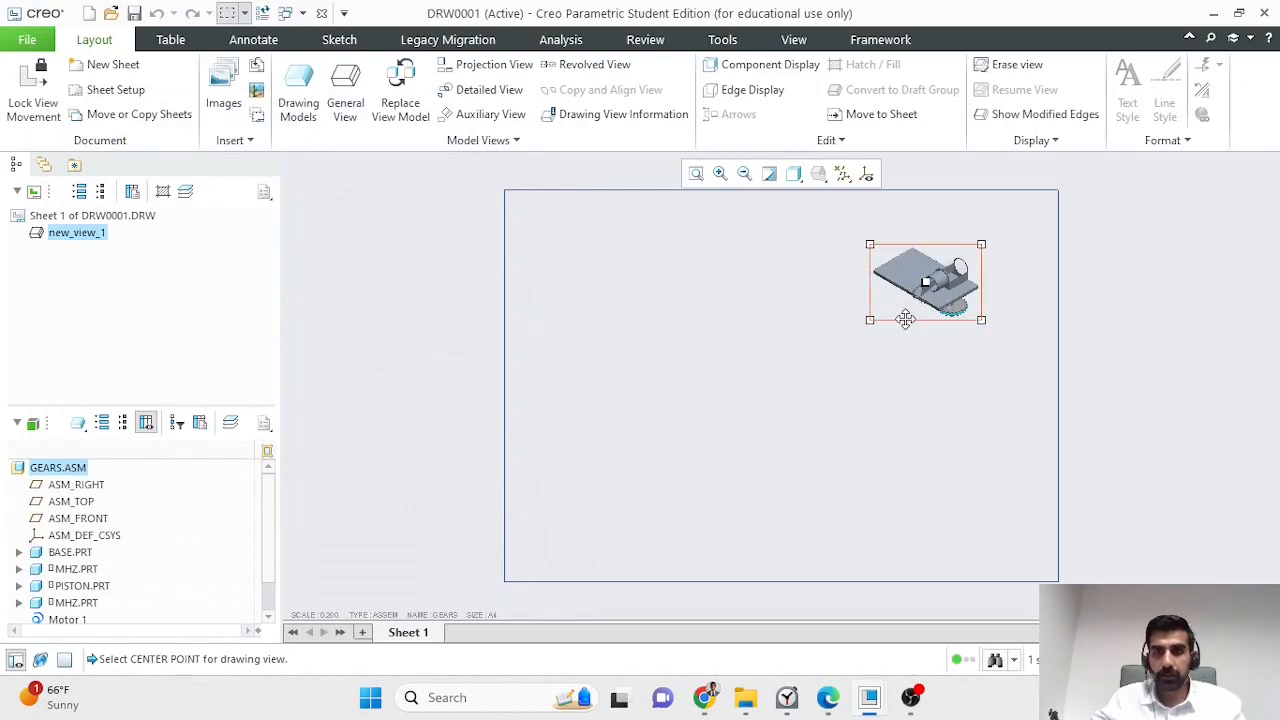
# Step: Set the drawing scale to 0.5
pyautogui.doubleClick(322, 614)
pyautogui.write('0.5')
pyautogui.press('Return')
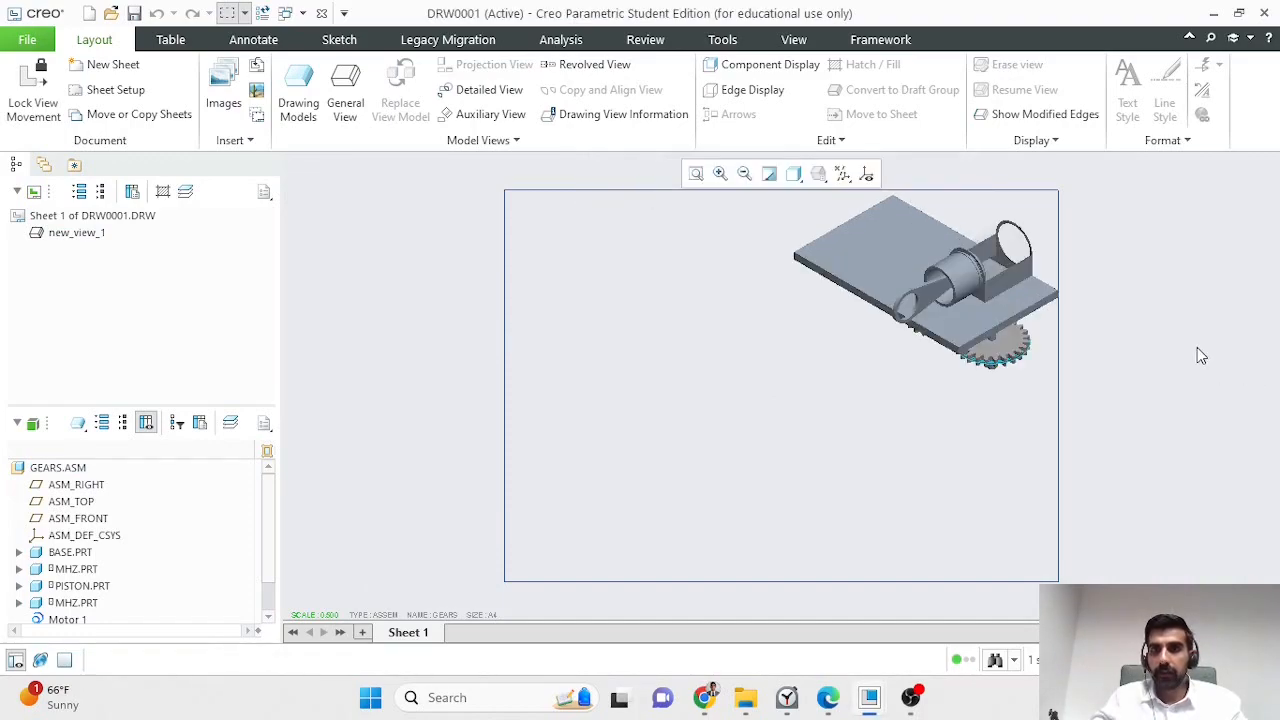
# Step: Add a second general view of the assembly with the default view settings and move it to the lower middle of the sheet
pyautogui.click(963, 323)
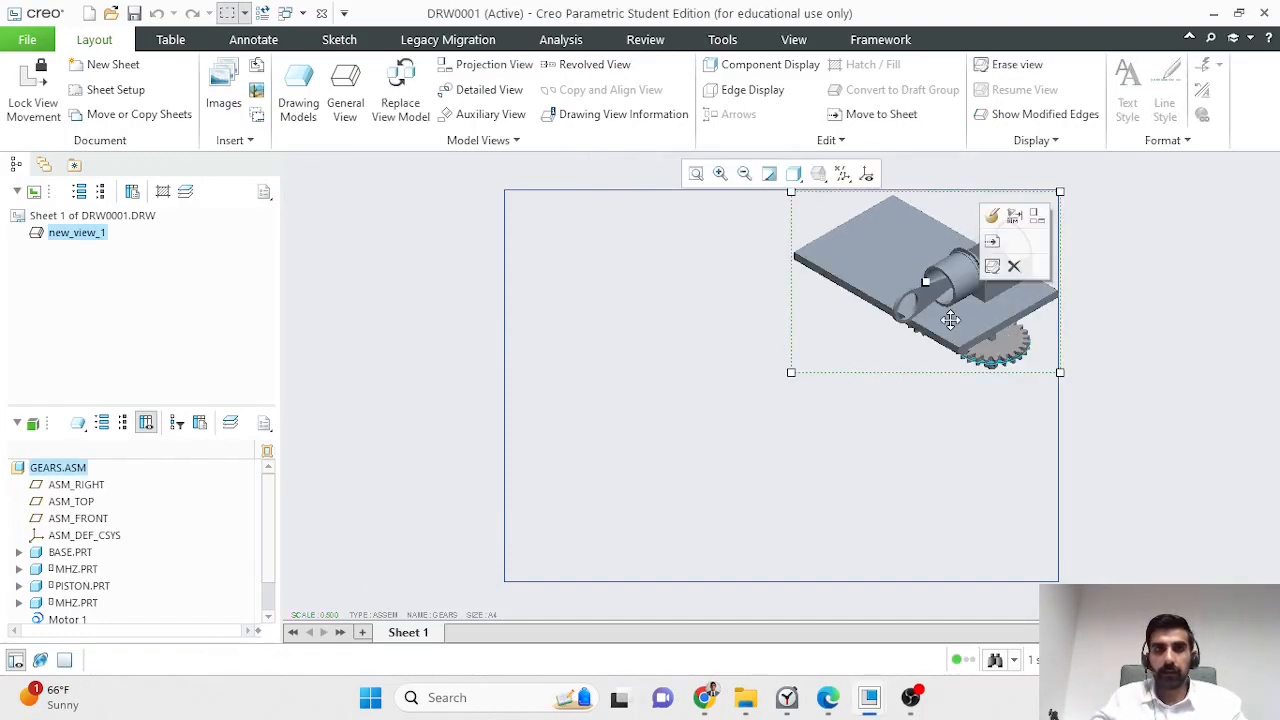
pyautogui.click(345, 105)
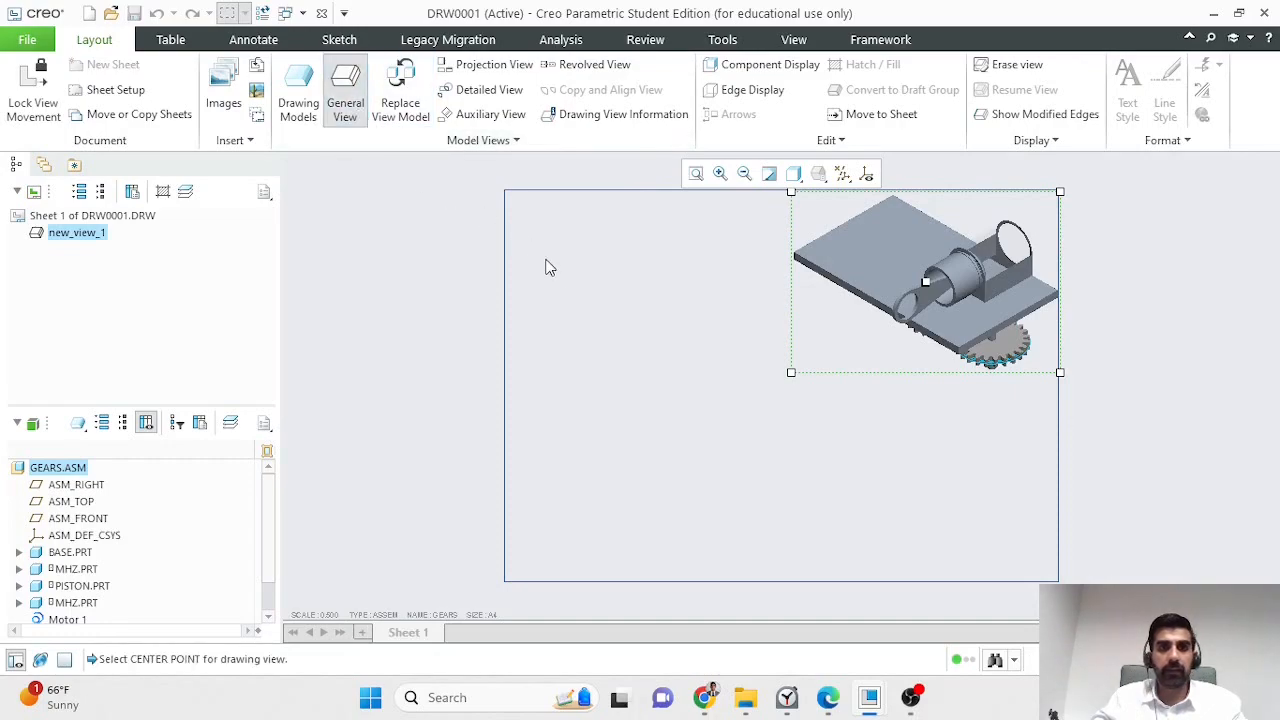
pyautogui.click(609, 304)
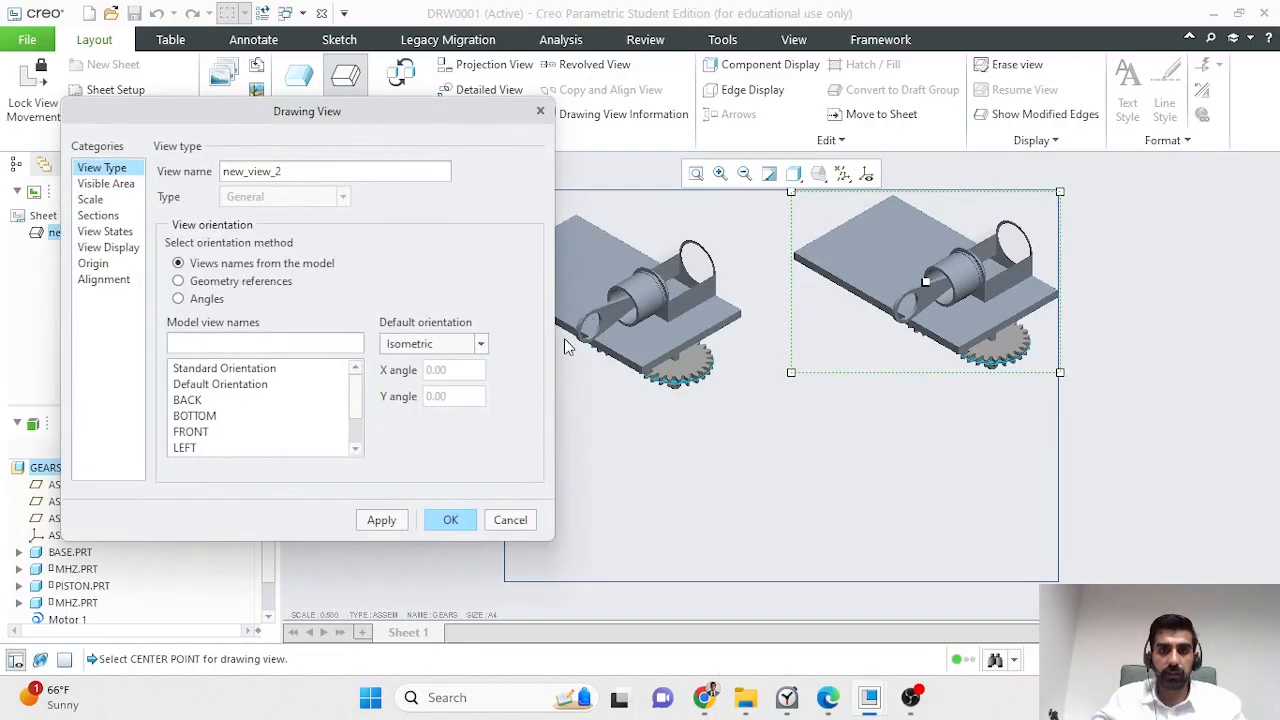
pyautogui.click(451, 521)
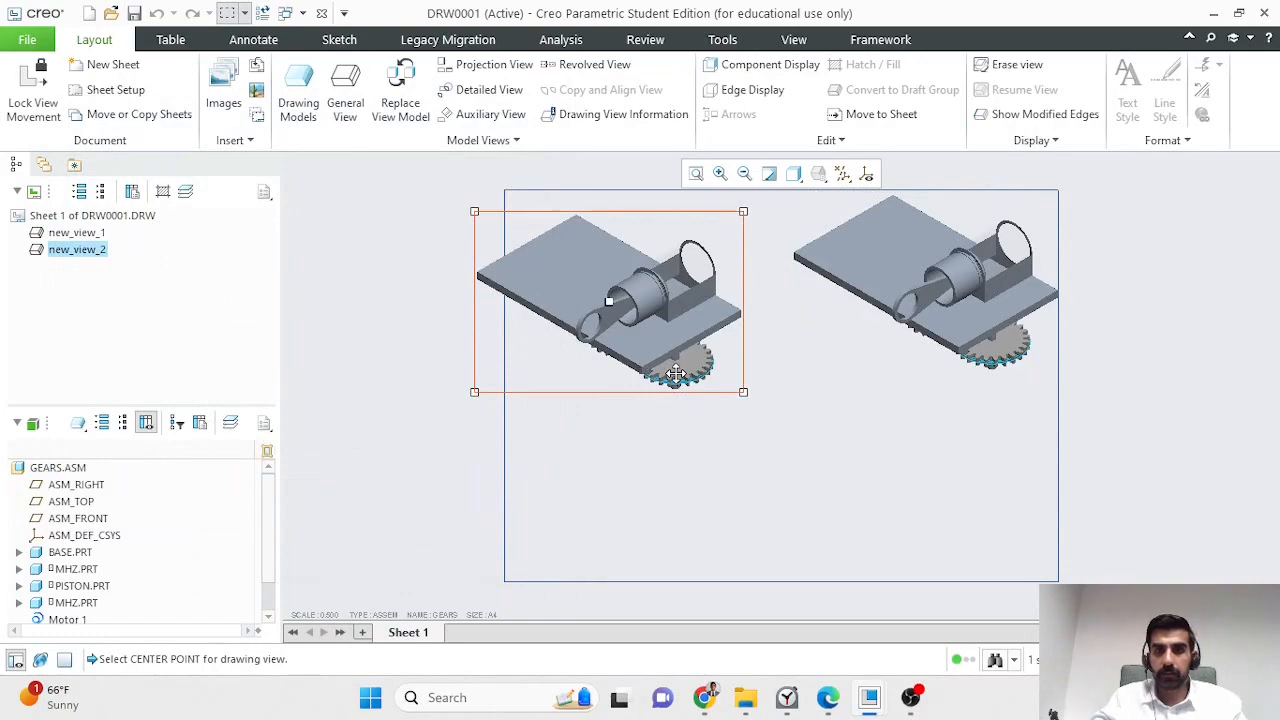
pyautogui.moveTo(689, 391)
pyautogui.mouseDown()
pyautogui.moveTo(776, 502)
pyautogui.moveTo(771, 517)
pyautogui.moveTo(794, 510)
pyautogui.mouseUp()
pyautogui.click(1170, 497)
# Step: Set the display style of the second assembly view to Shading With Edges and apply it
pyautogui.click(691, 415)
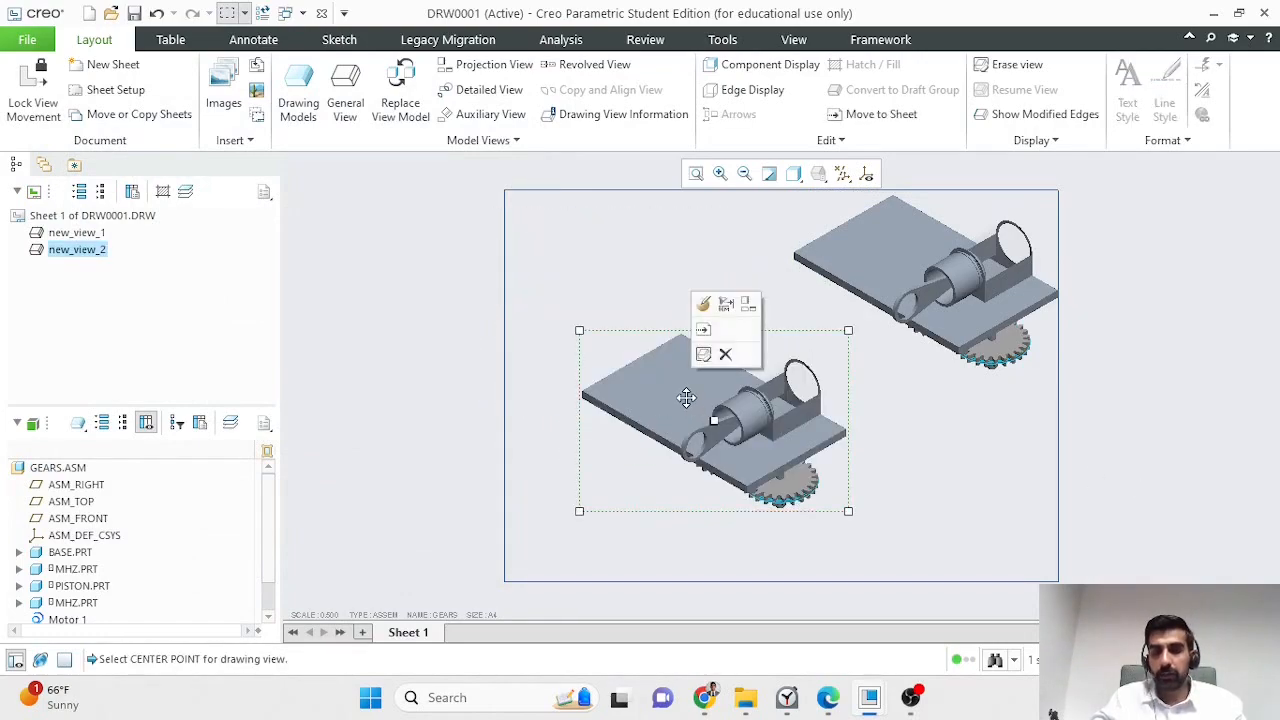
pyautogui.click(703, 304)
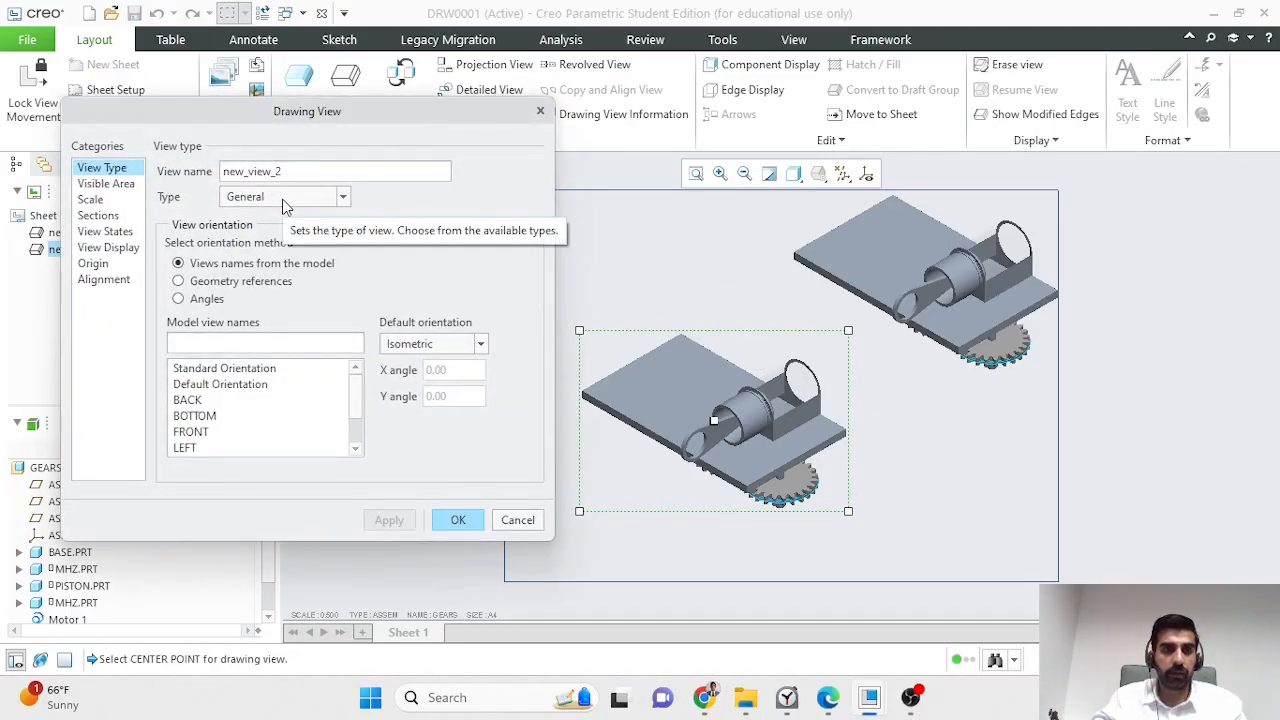
pyautogui.click(105, 232)
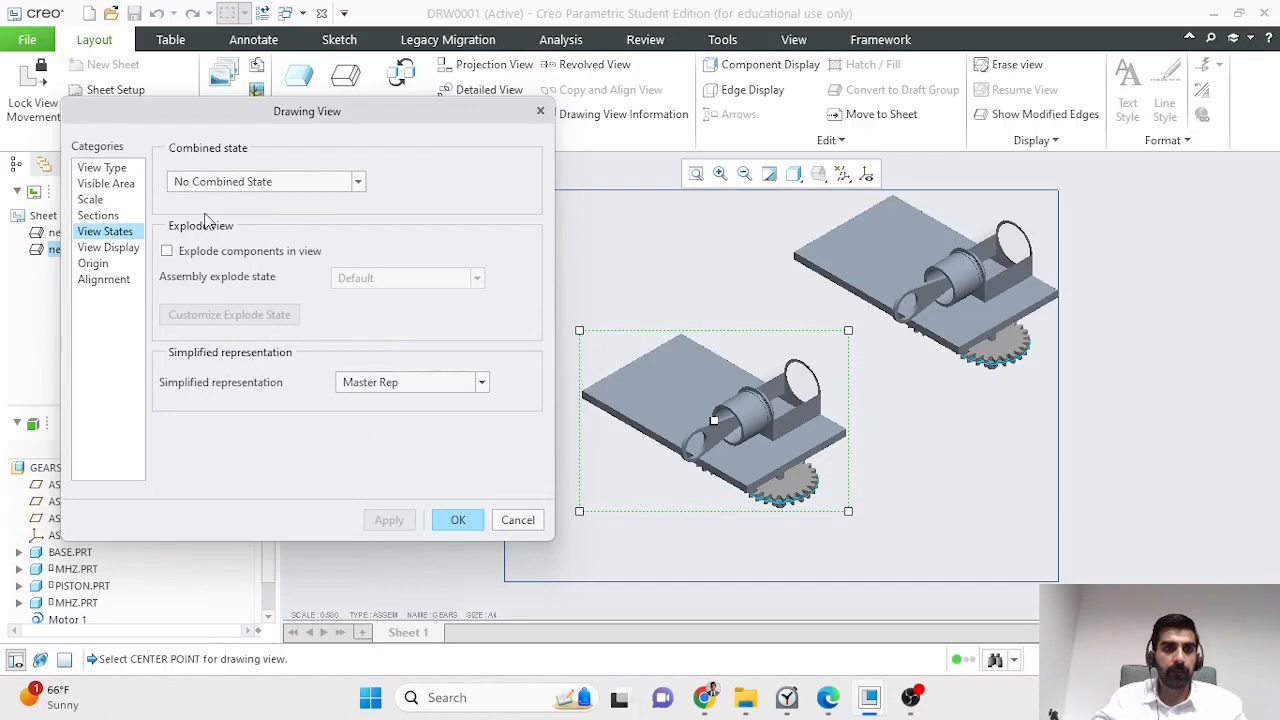
pyautogui.click(122, 249)
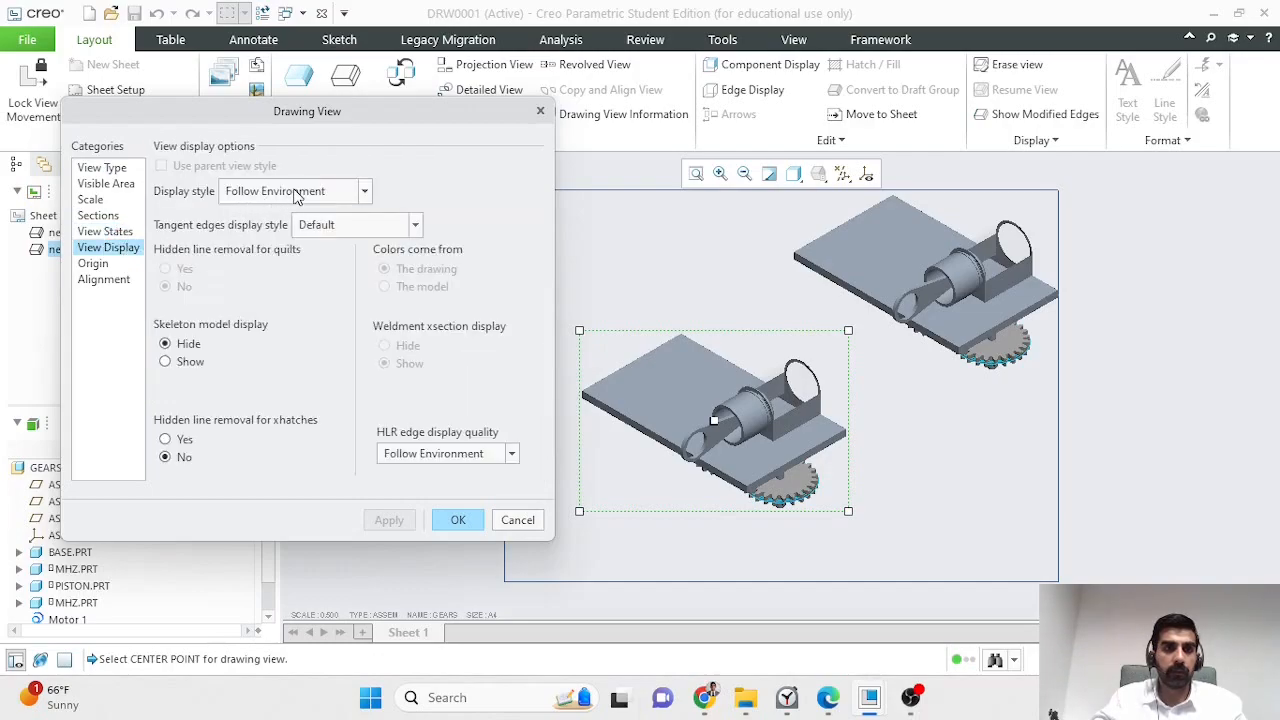
pyautogui.click(292, 192)
pyautogui.click(280, 318)
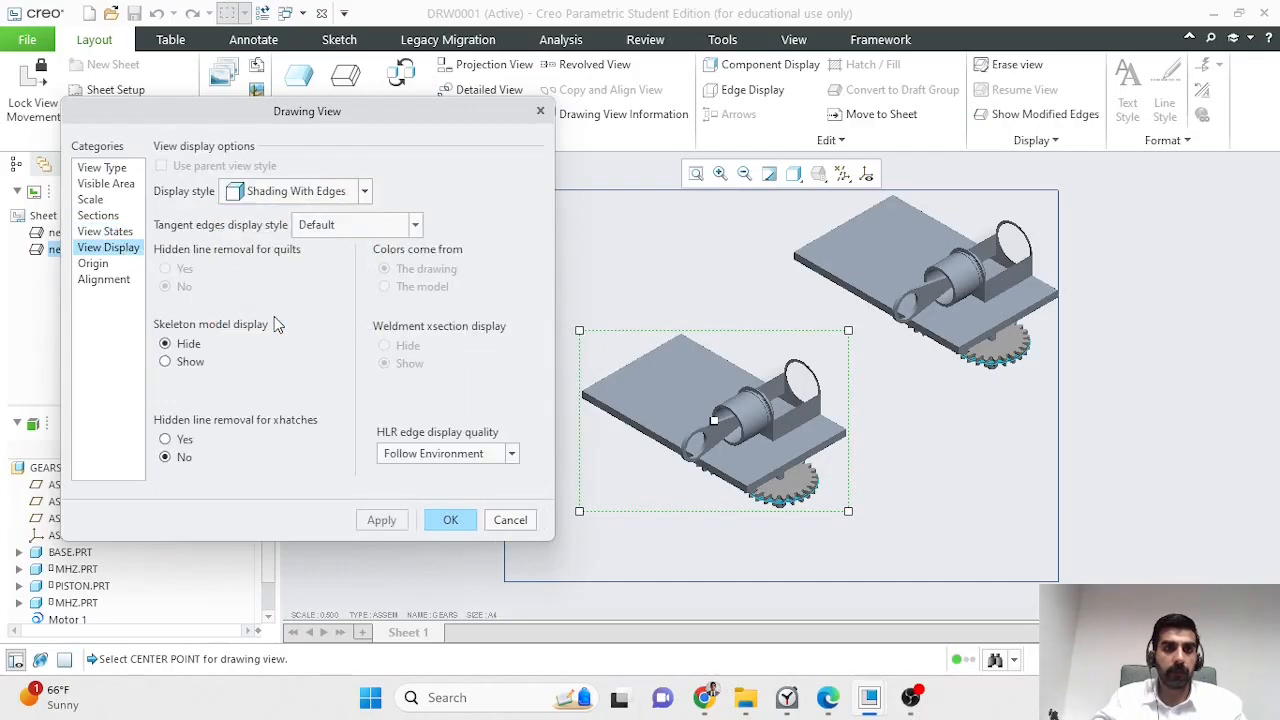
pyautogui.click(390, 520)
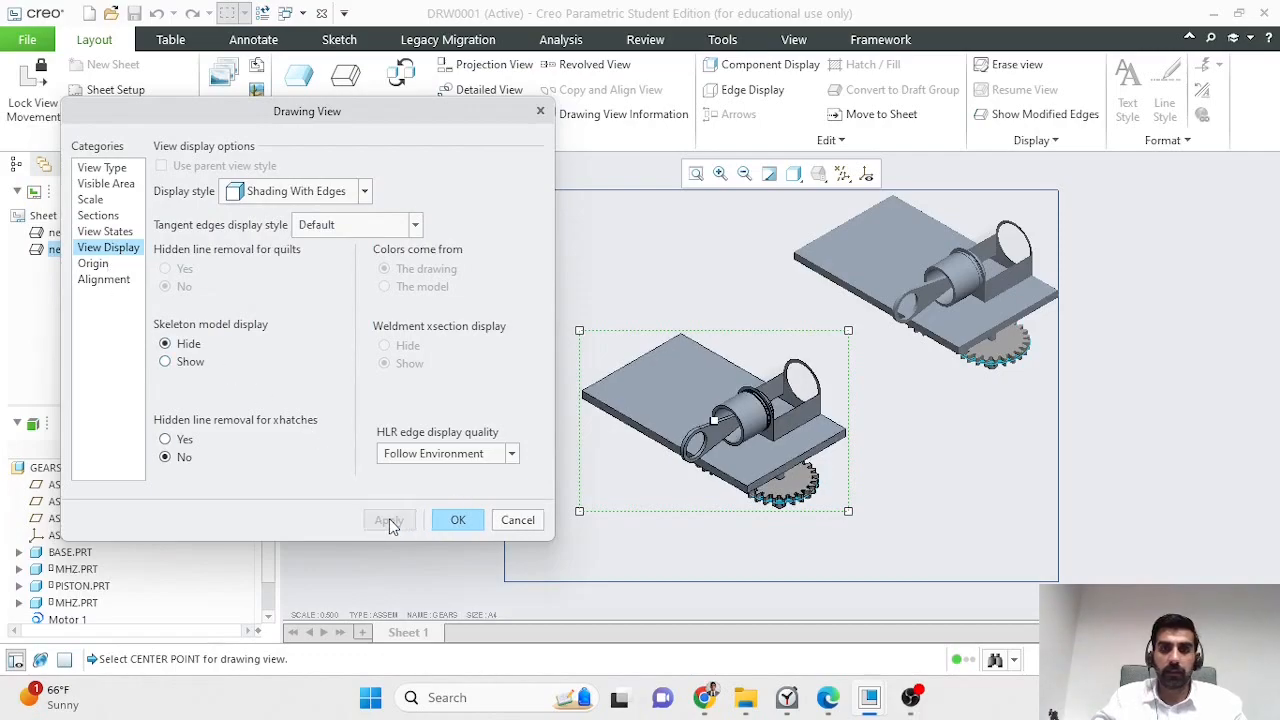
# Step: Explode the components in the second assembly view using the Default explode state and accept the view properties
pyautogui.click(112, 231)
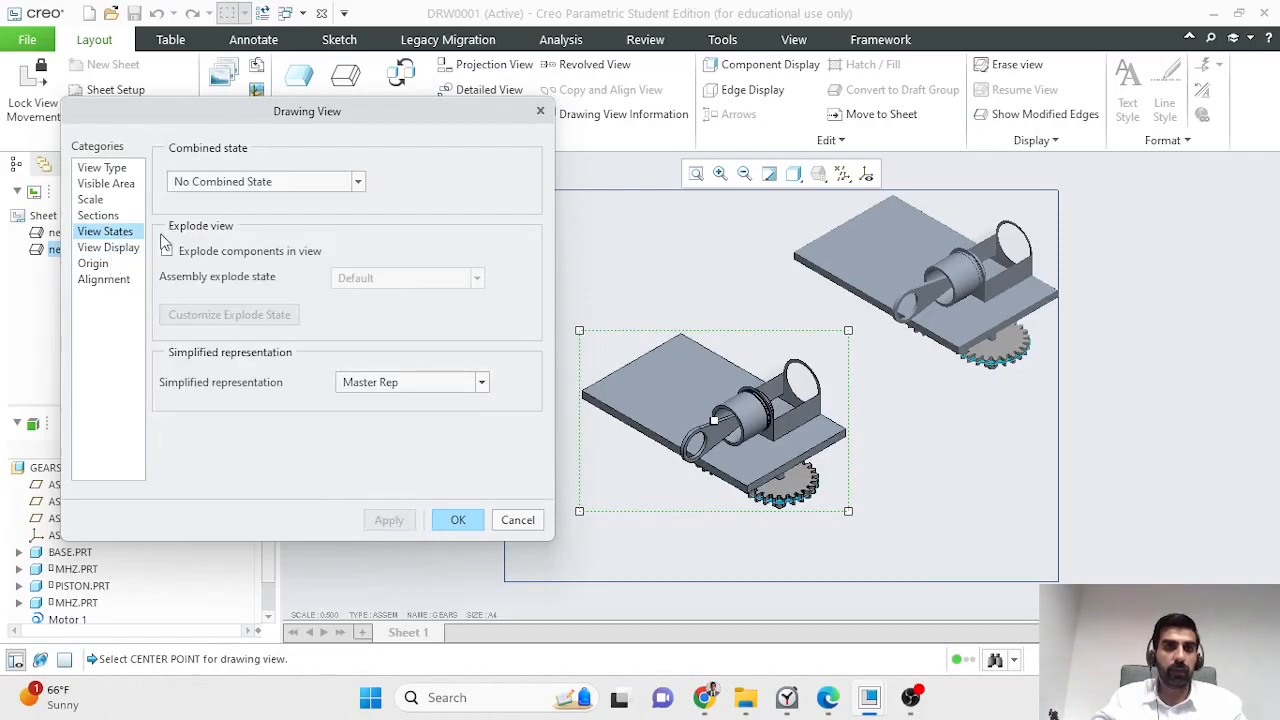
pyautogui.click(229, 258)
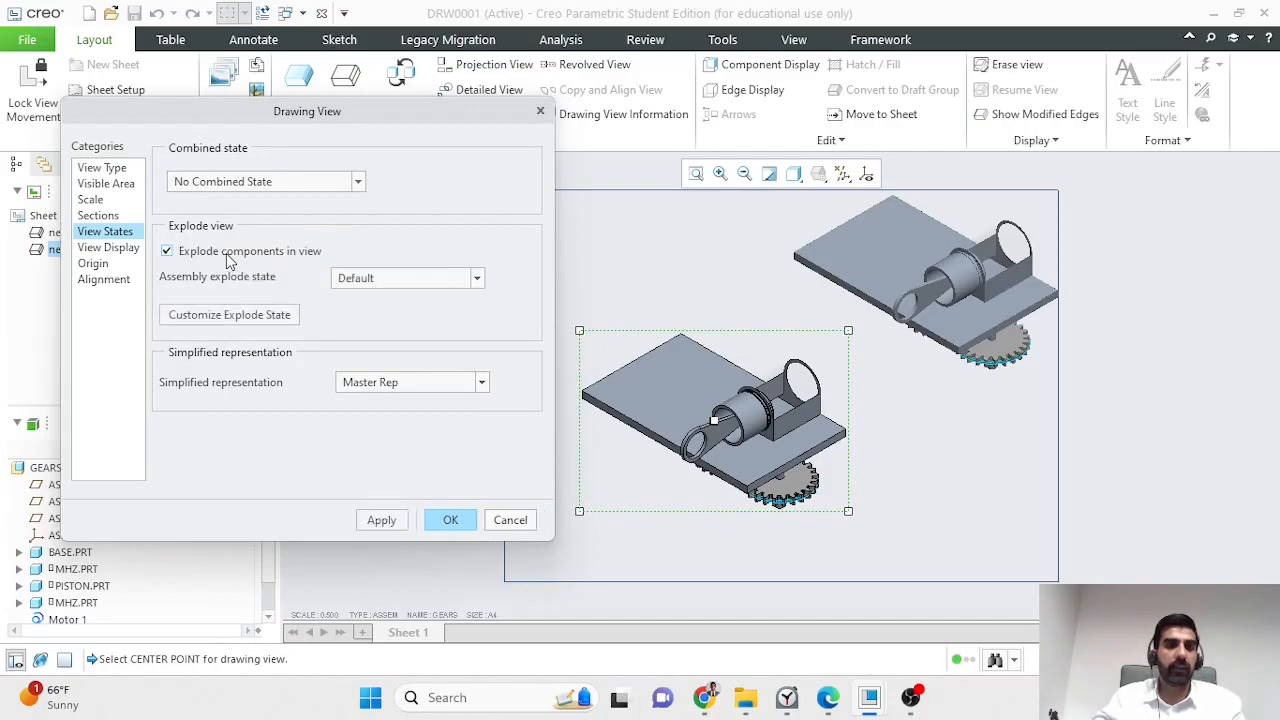
pyautogui.click(434, 280)
pyautogui.click(434, 283)
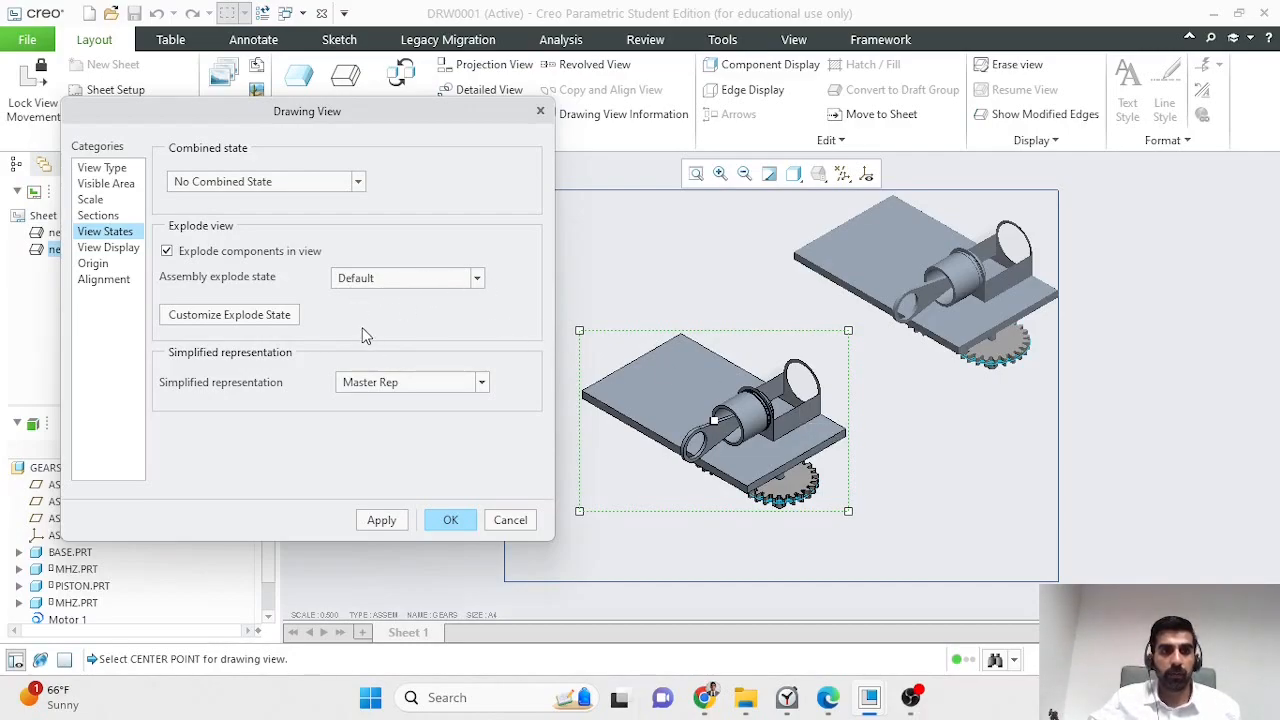
pyautogui.click(382, 521)
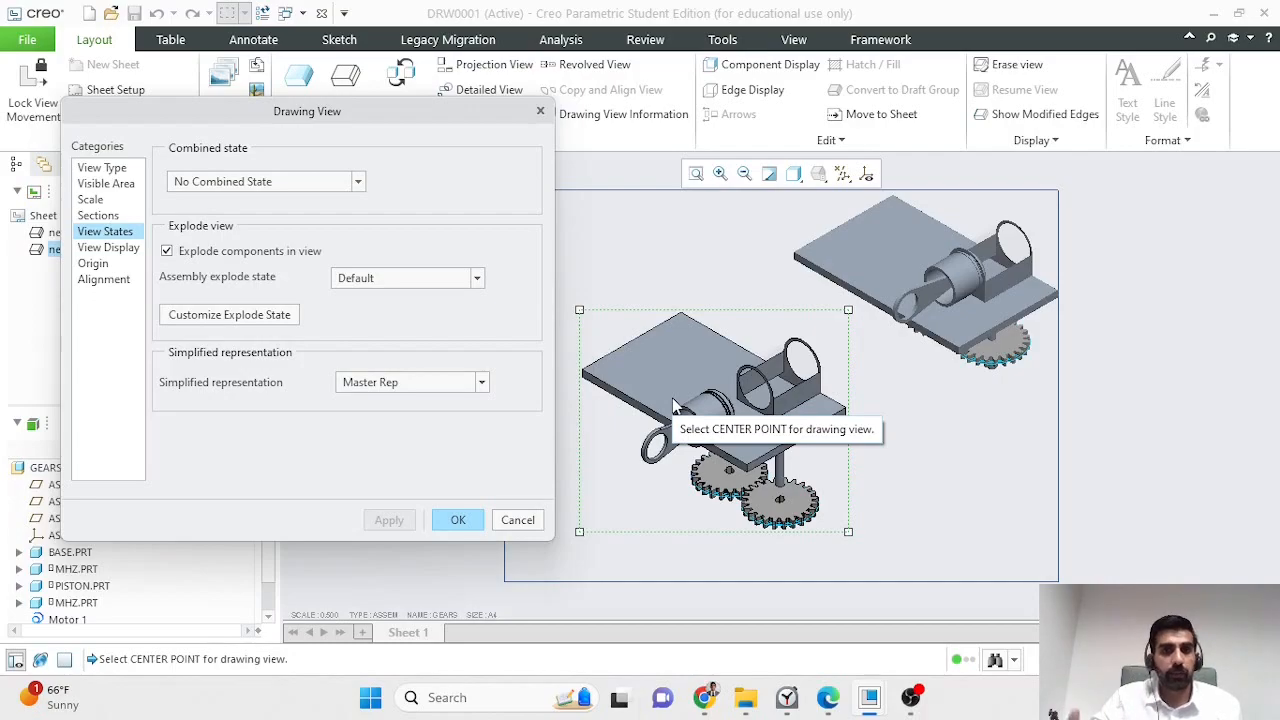
pyautogui.click(476, 524)
pyautogui.click(1122, 450)
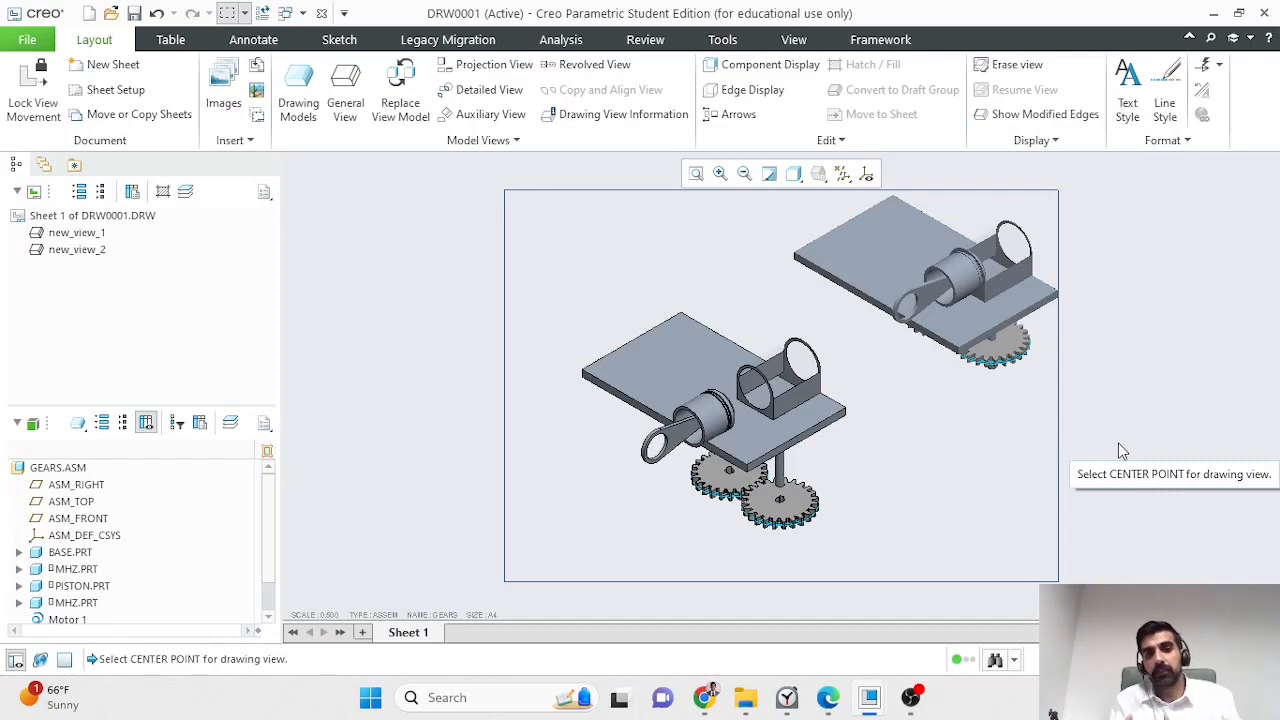
# Step: Give the exploded assembly view a custom scale of 0.2 and move it directly below the first assembly view on the sheet
pyautogui.click(733, 440)
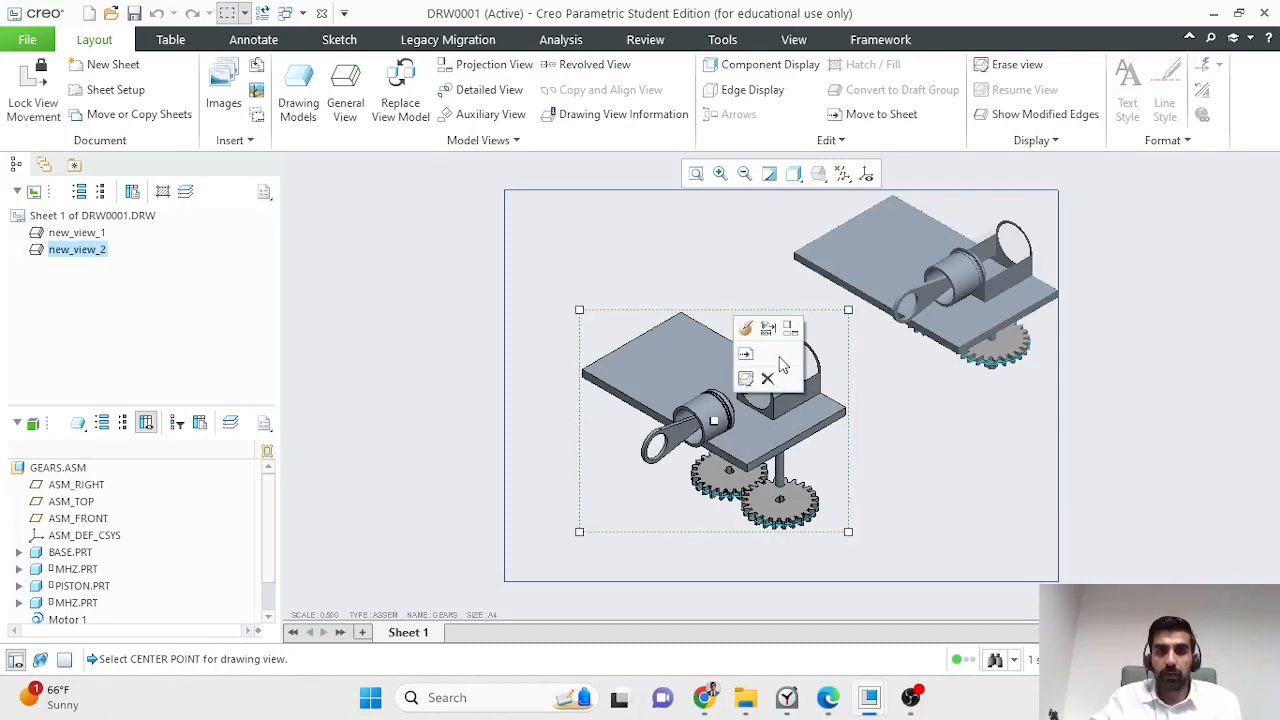
pyautogui.click(753, 331)
pyautogui.click(110, 201)
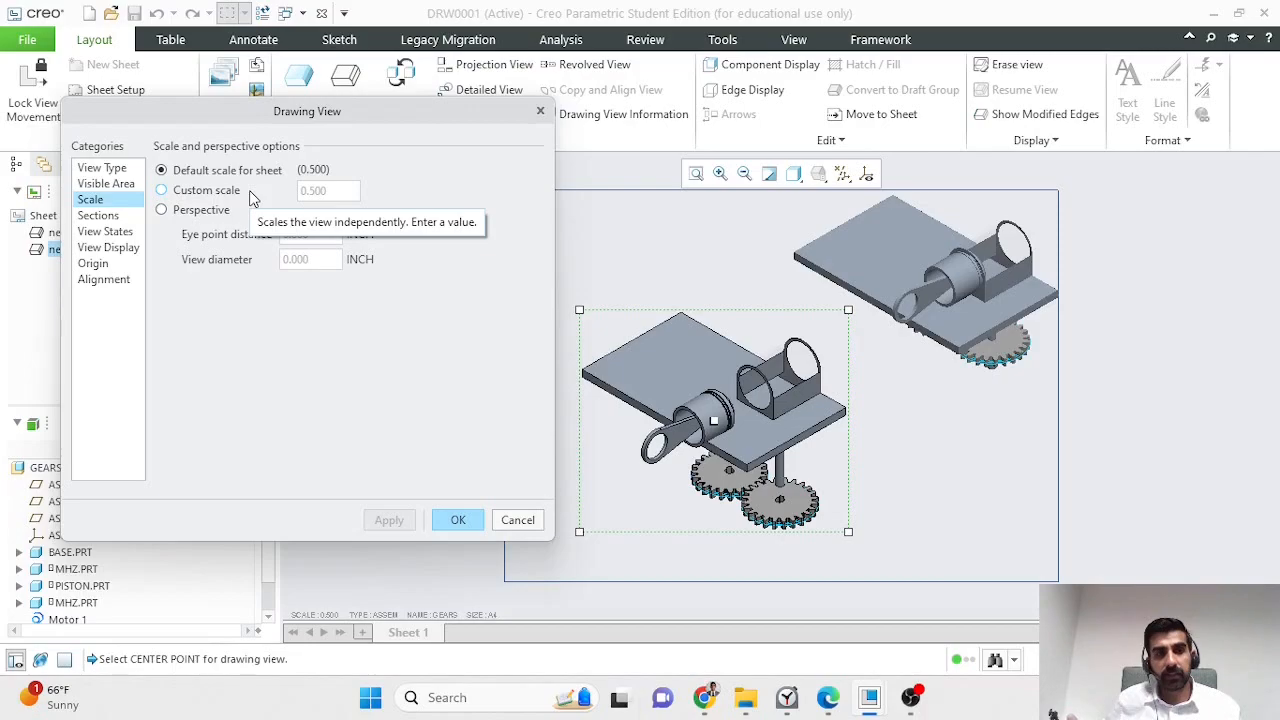
pyautogui.click(162, 191)
pyautogui.write('0.2')
pyautogui.press('Return')
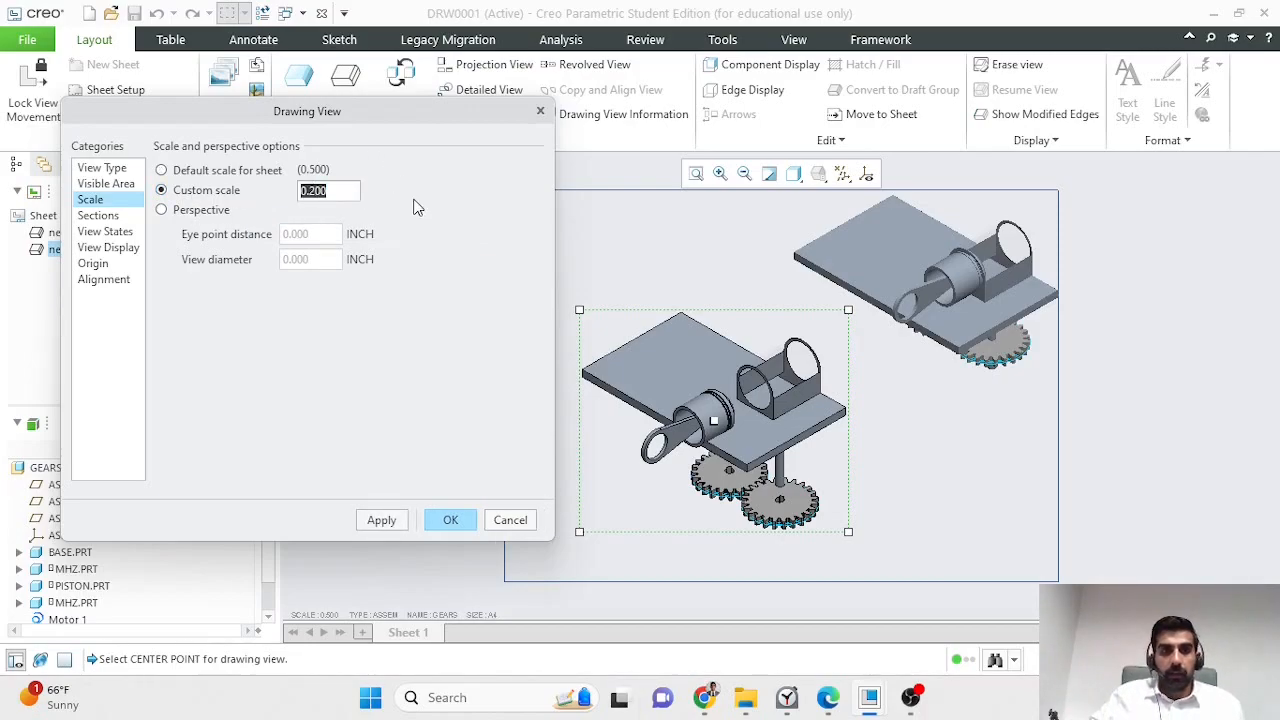
pyautogui.click(383, 522)
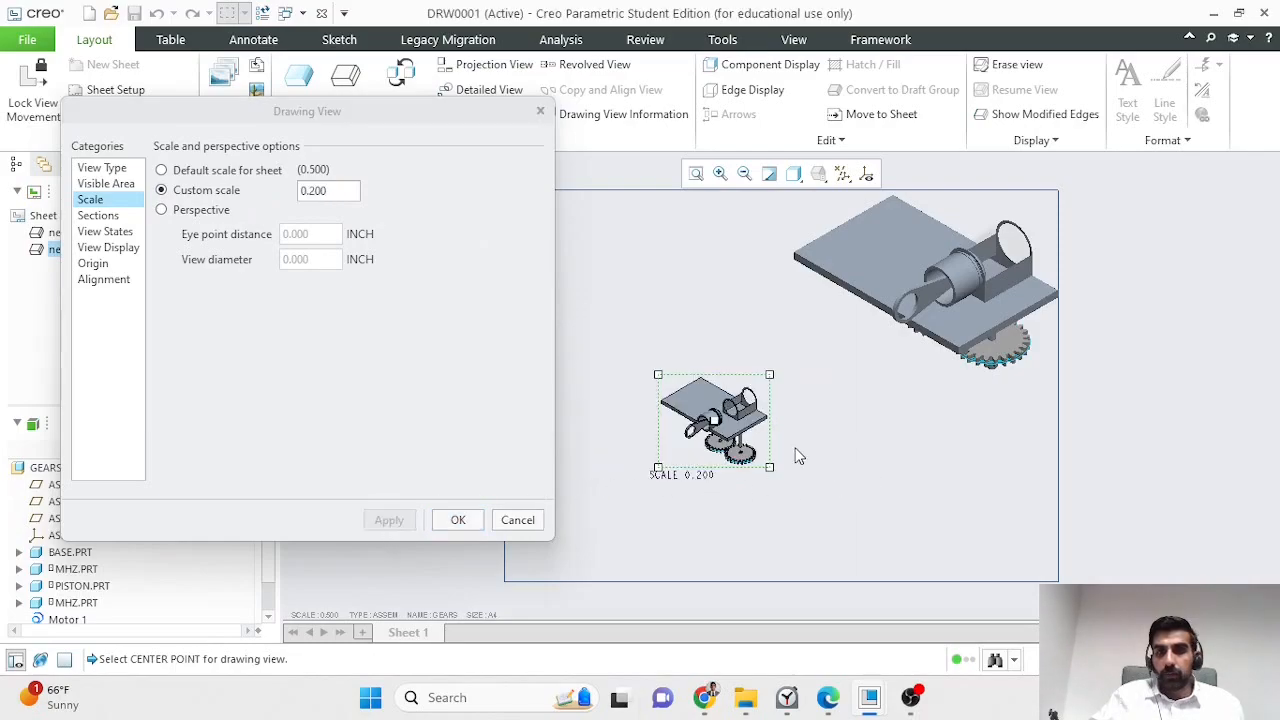
pyautogui.click(517, 521)
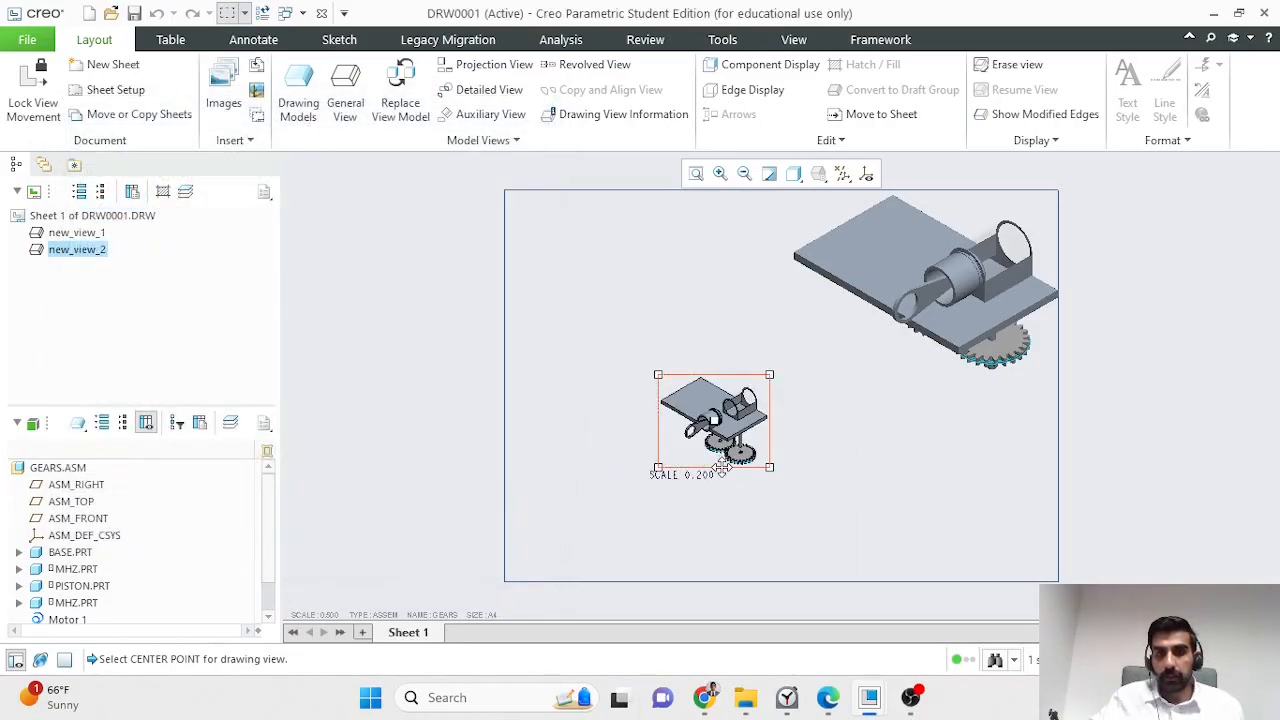
pyautogui.moveTo(971, 490); pyautogui.dragTo(968, 488)
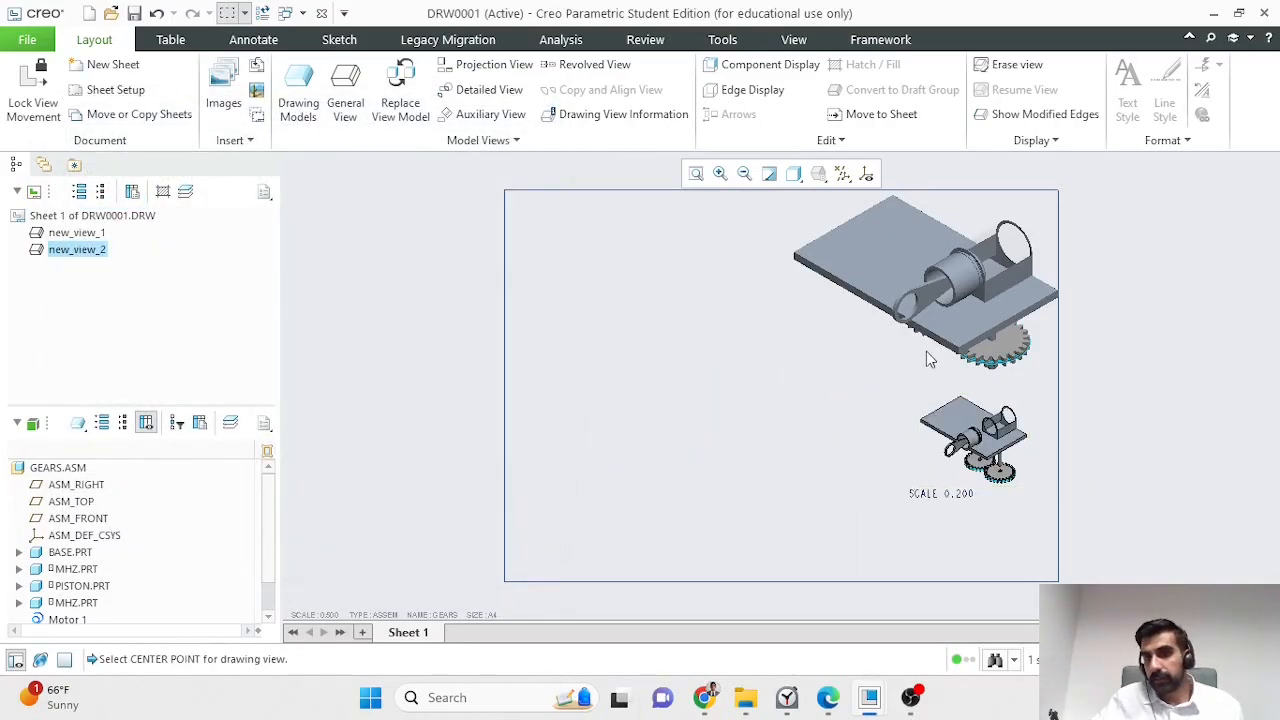